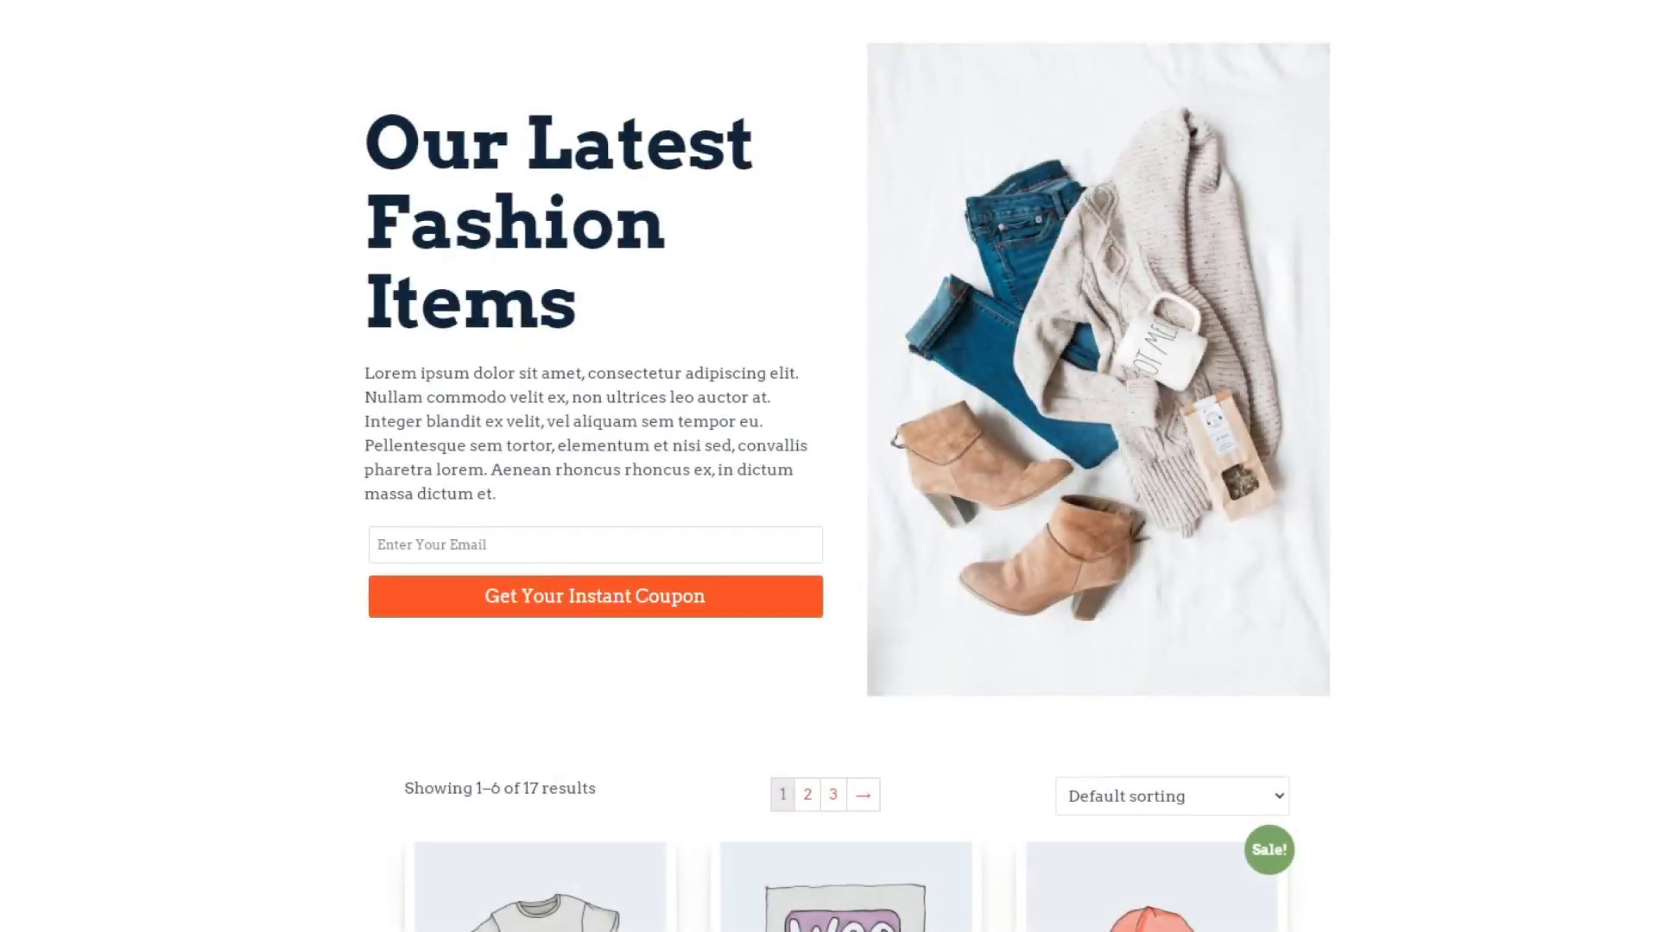
Browse the live sales page and change the product sorting to Sort by latest
{"action": "scroll", "coordinate": [829, 466], "scroll_direction": "down", "scroll_amount": 5}
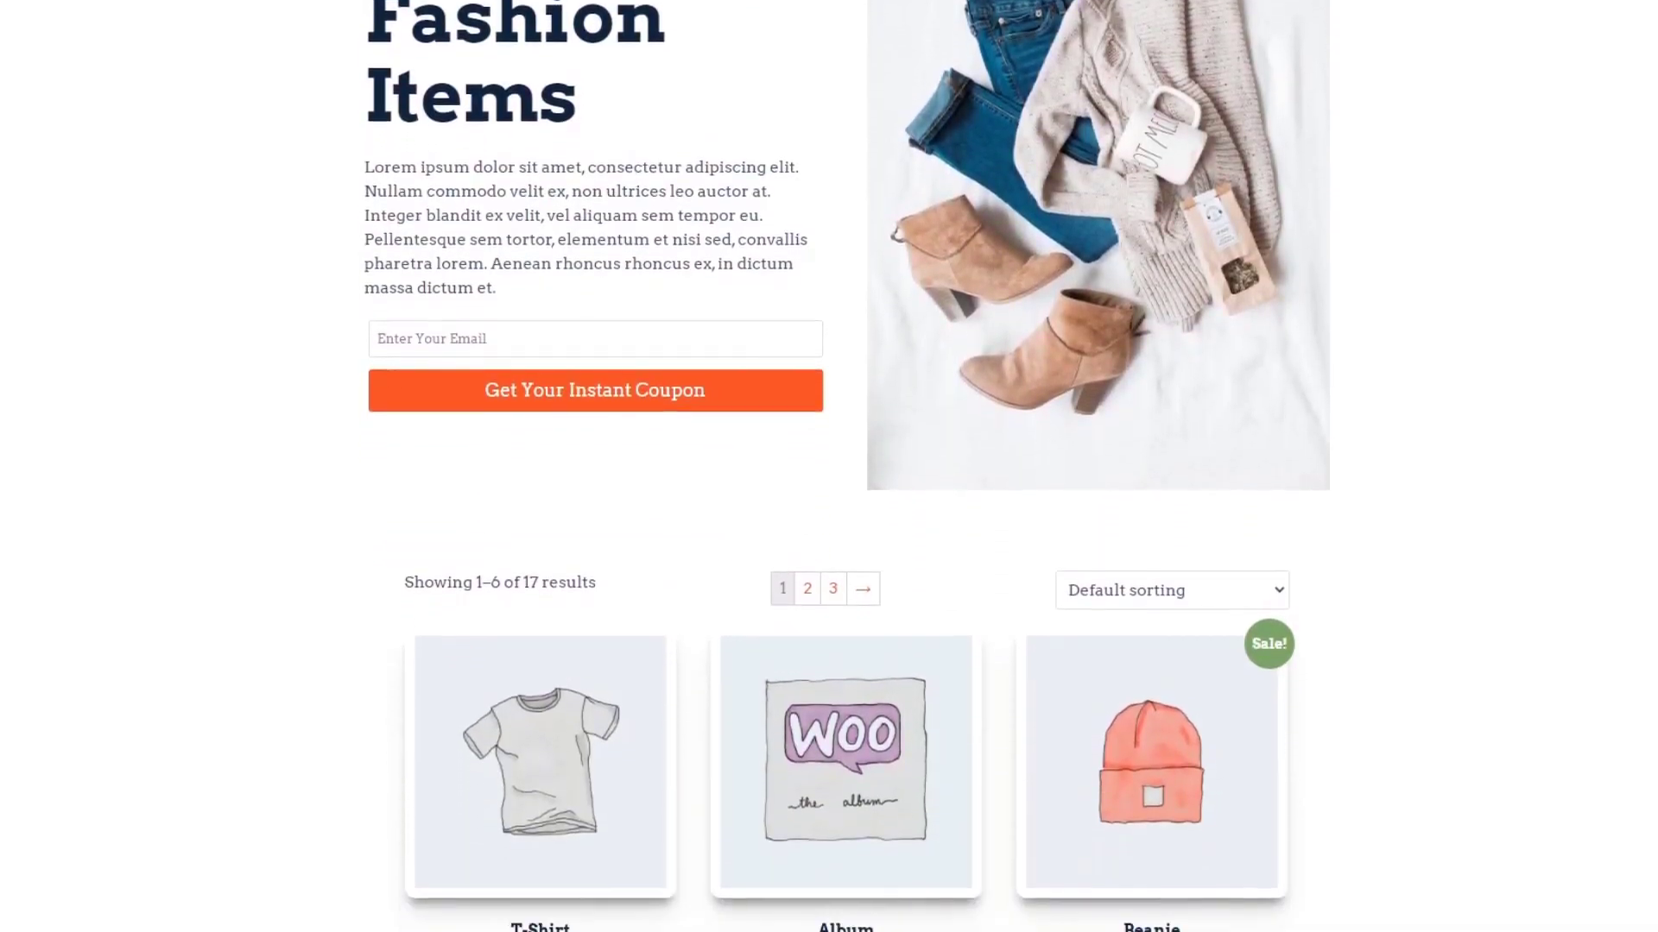
{"action": "scroll", "coordinate": [829, 466], "scroll_direction": "down", "scroll_amount": 6}
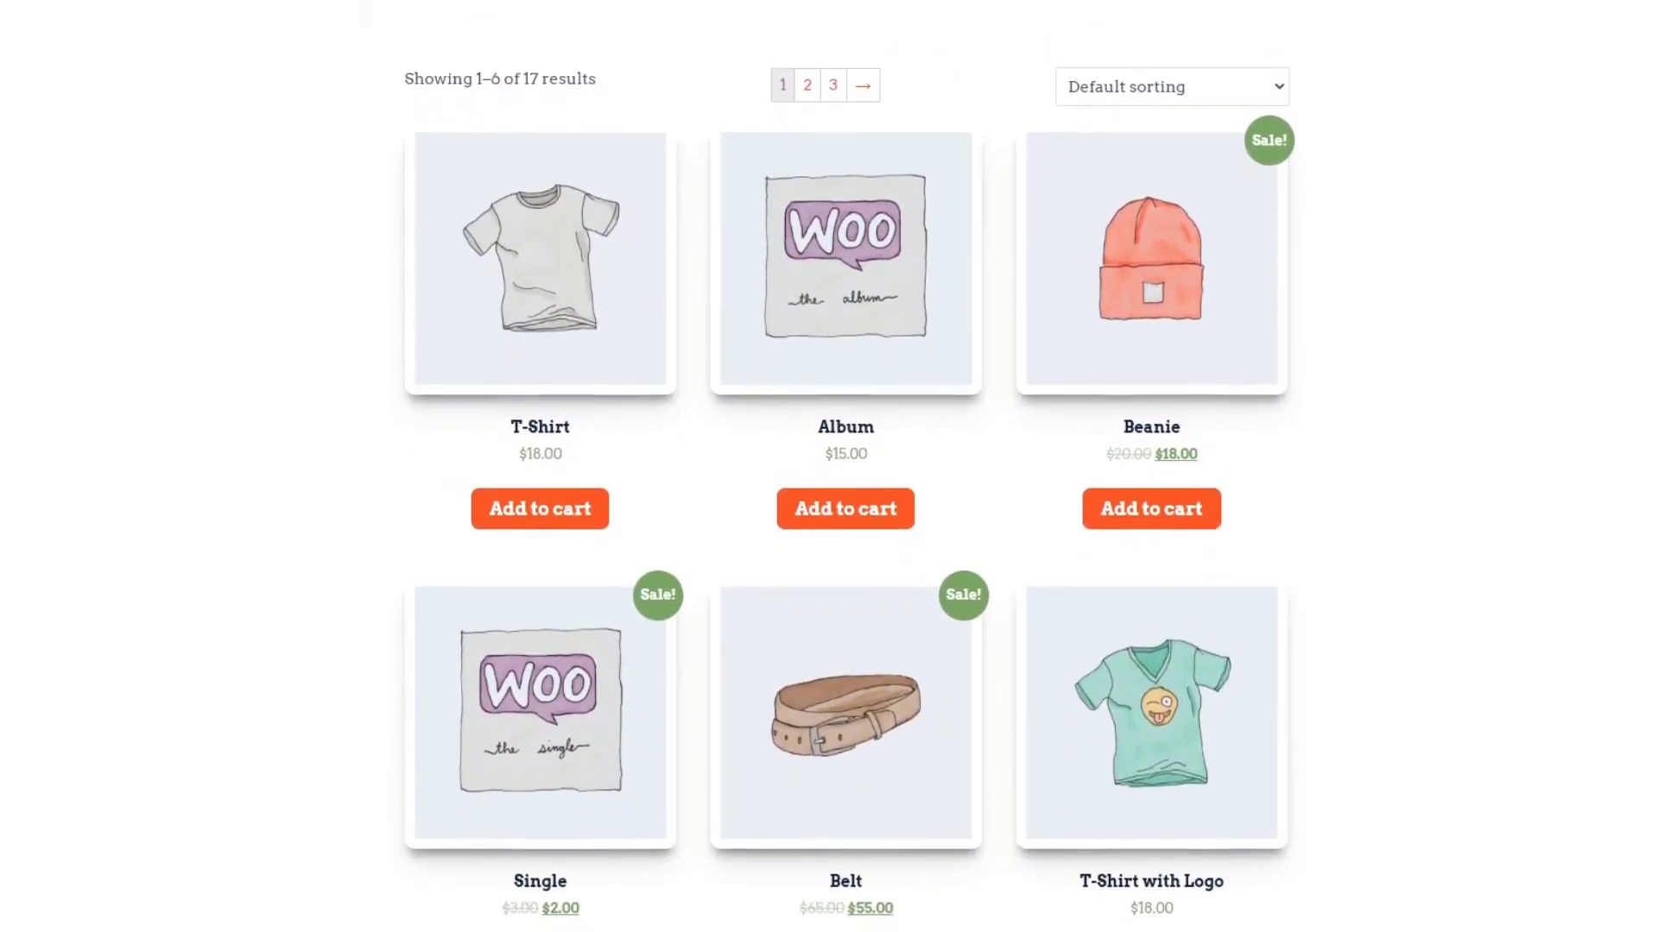
{"action": "scroll", "coordinate": [829, 466], "scroll_direction": "up", "scroll_amount": 5}
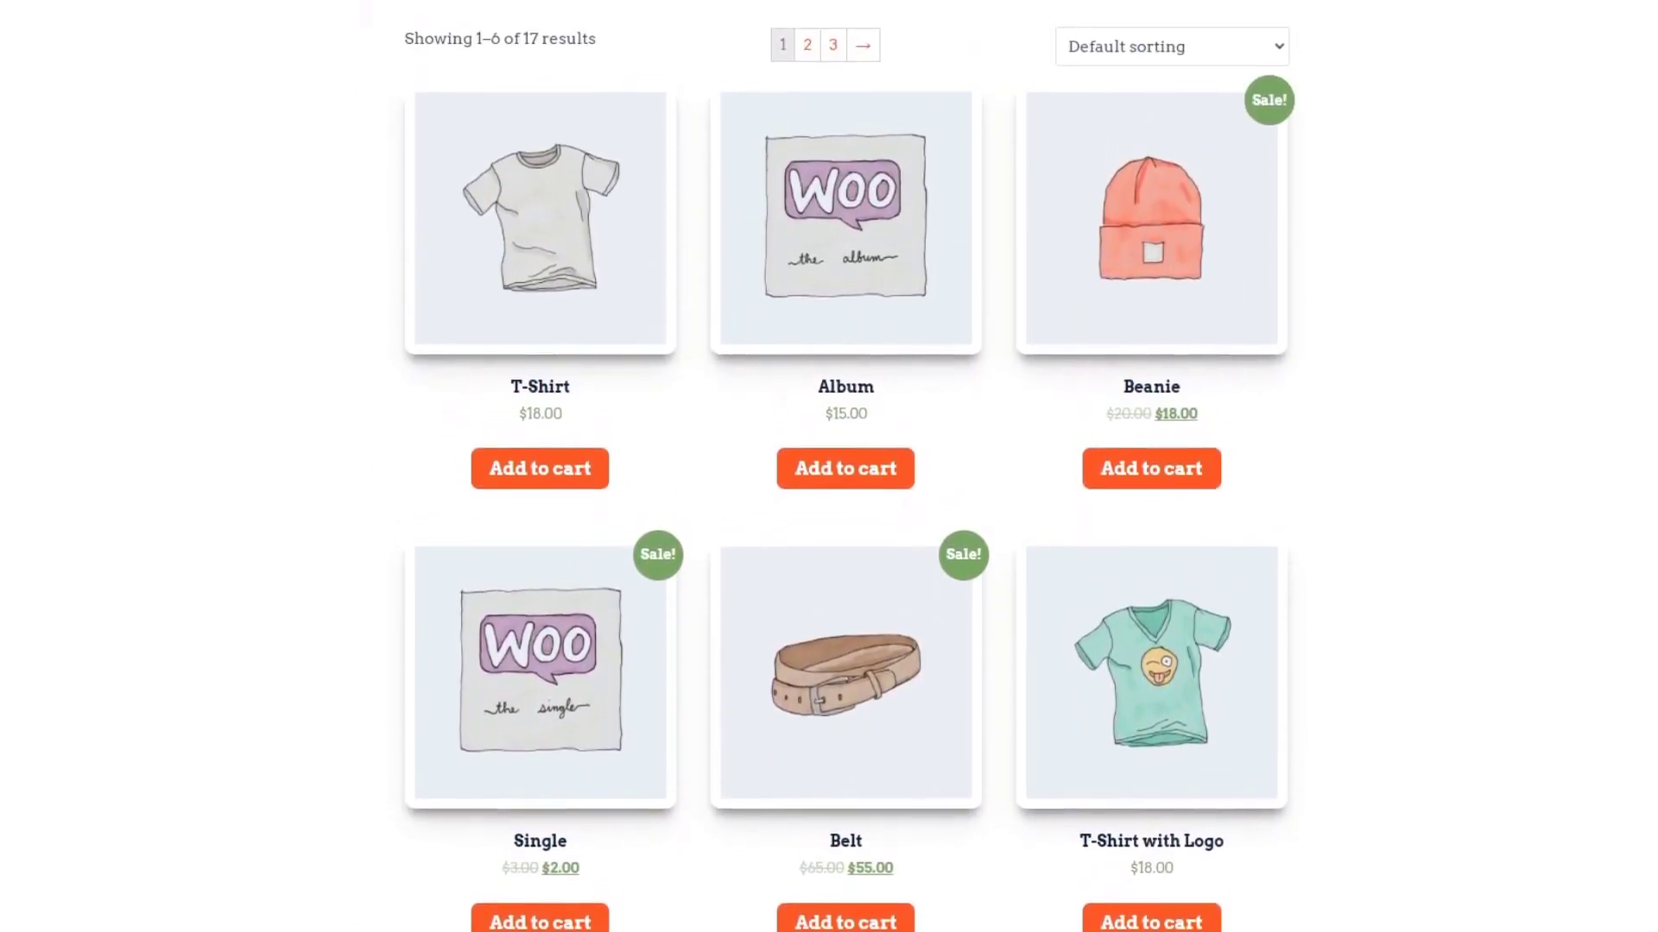
{"action": "left_click", "coordinate": [1230, 148]}
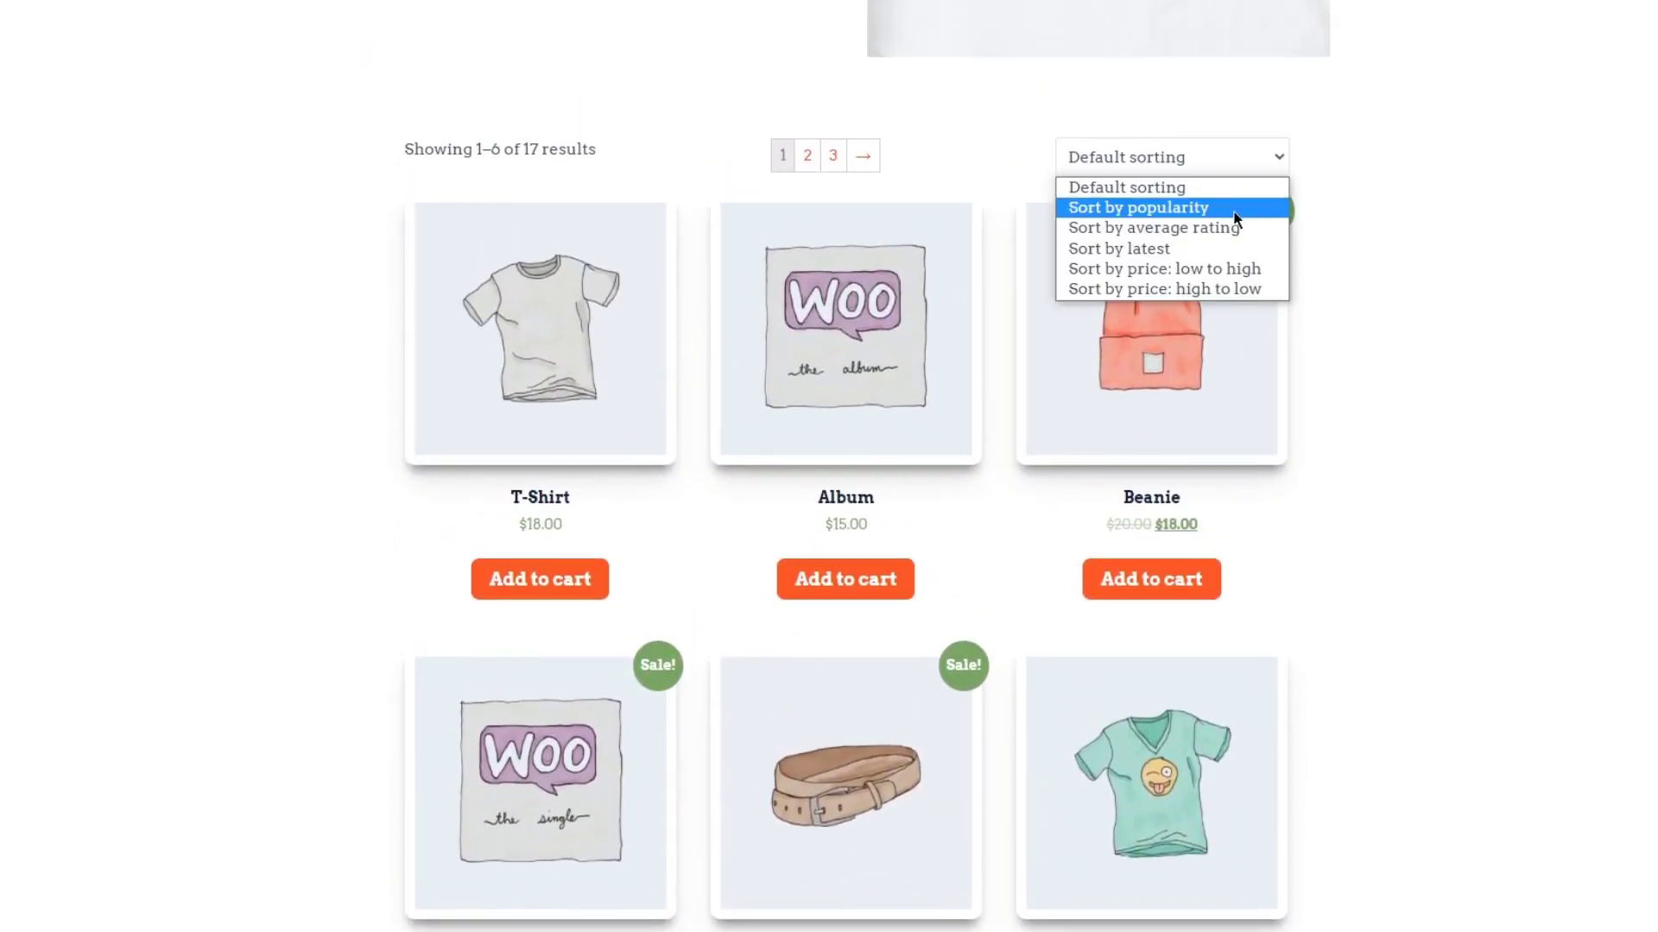
{"action": "left_click", "coordinate": [1209, 250]}
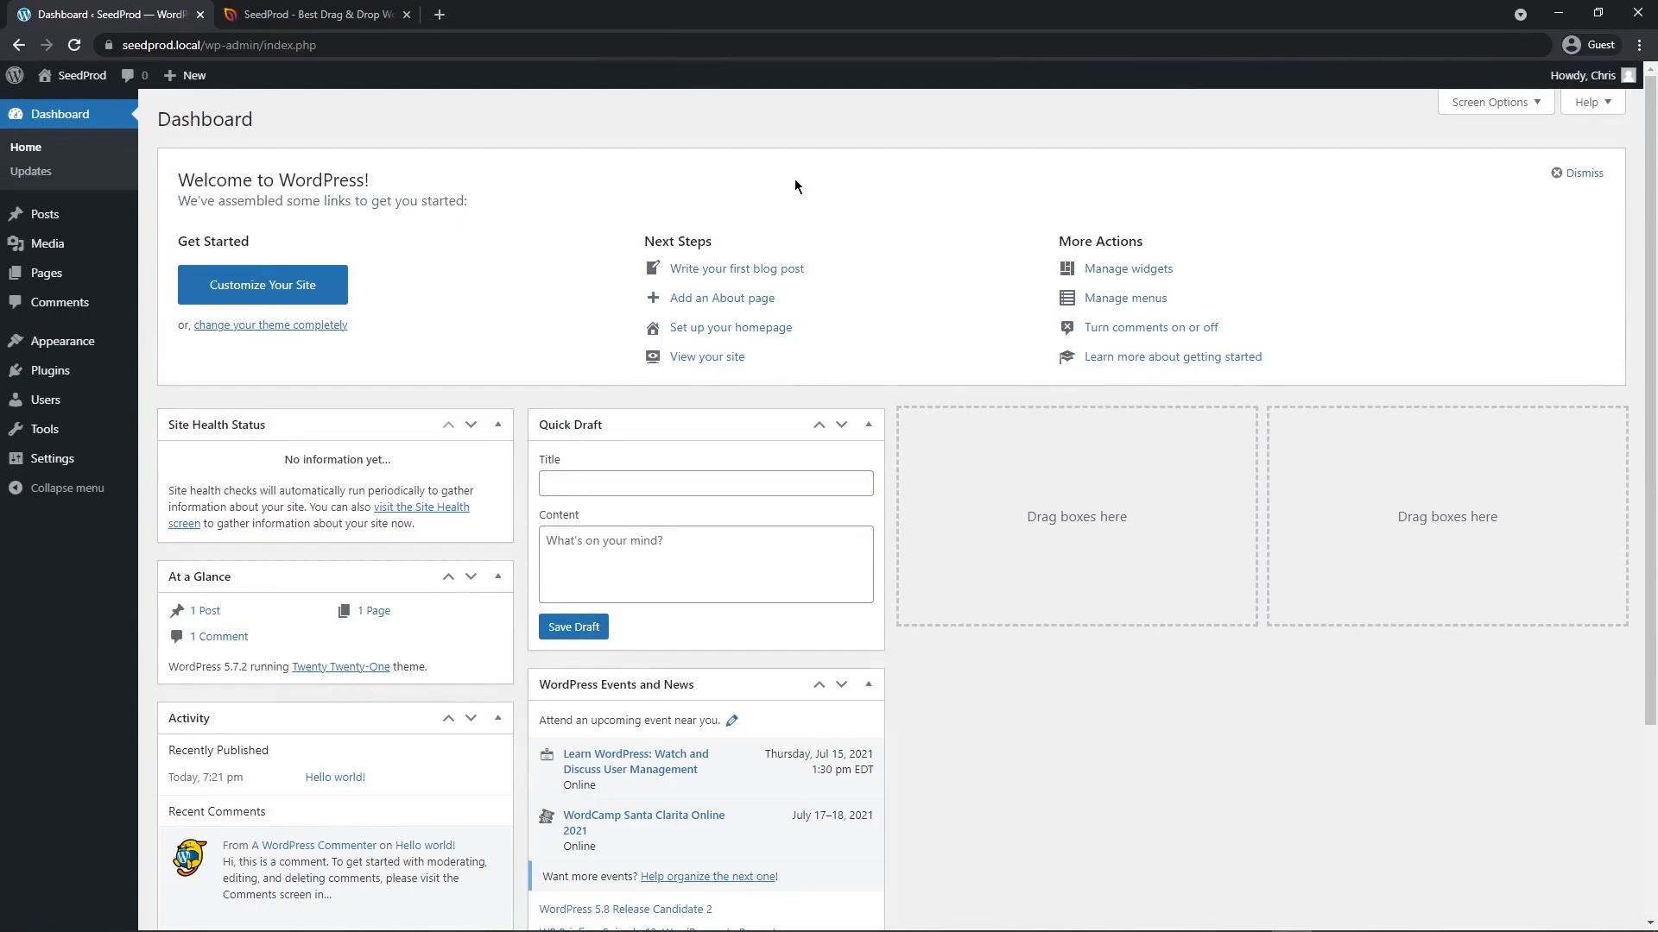
Search the plugin directory for 'woo', then install and activate WooCommerce
{"action": "mouse_move", "coordinate": [78, 373]}
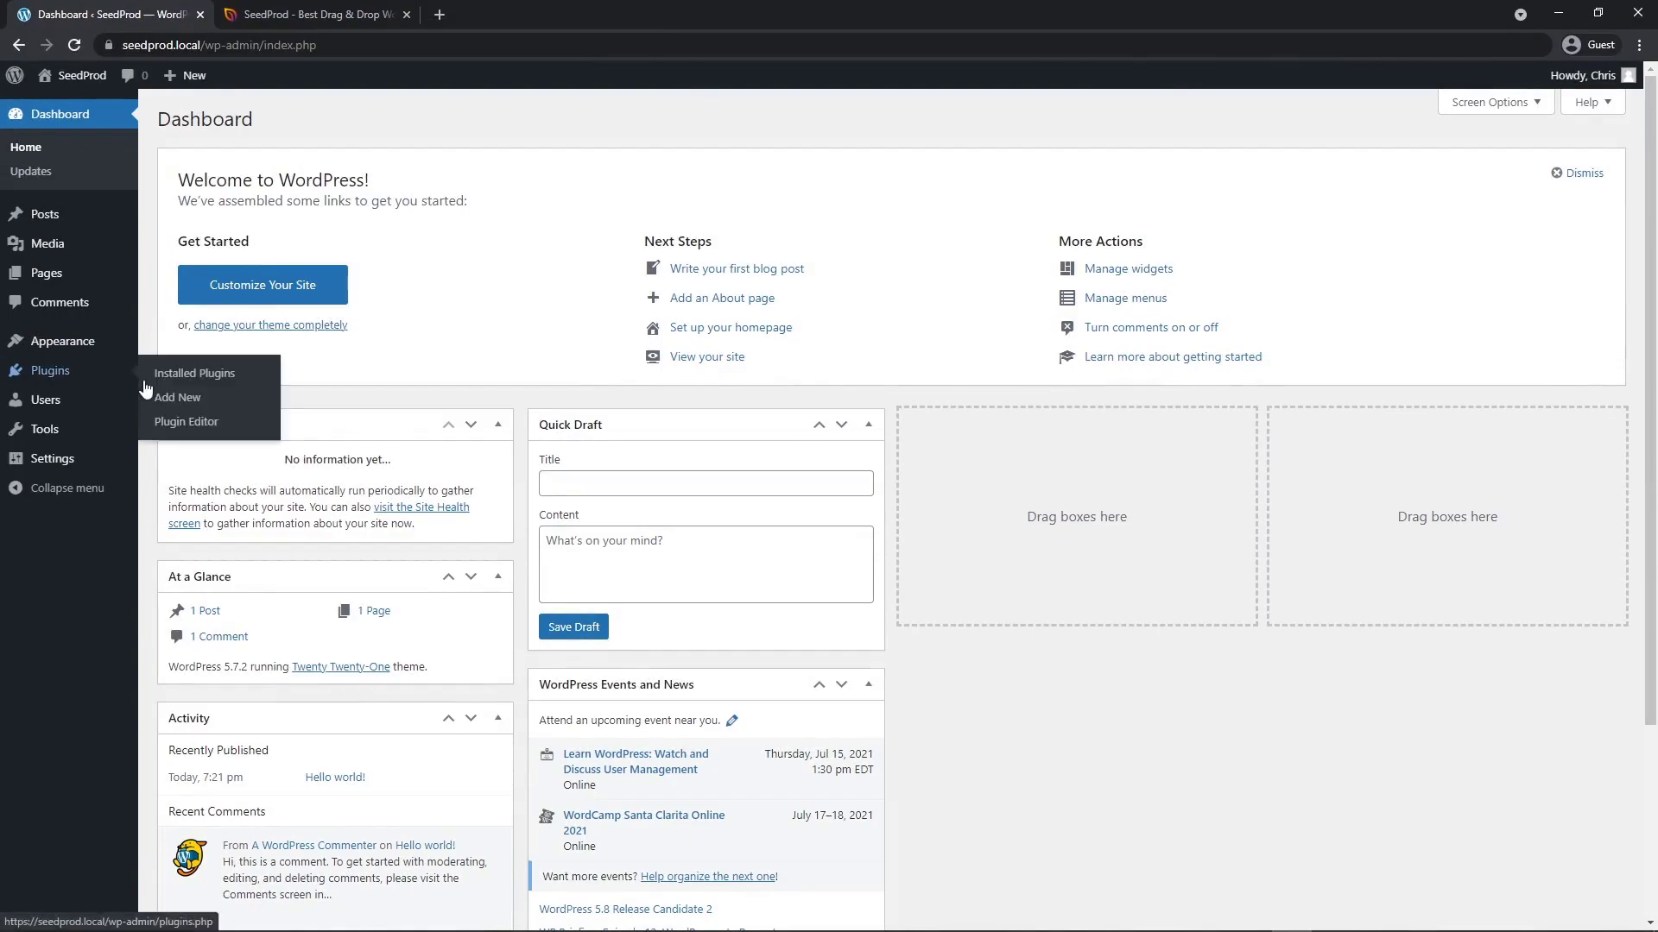
{"action": "left_click", "coordinate": [177, 398]}
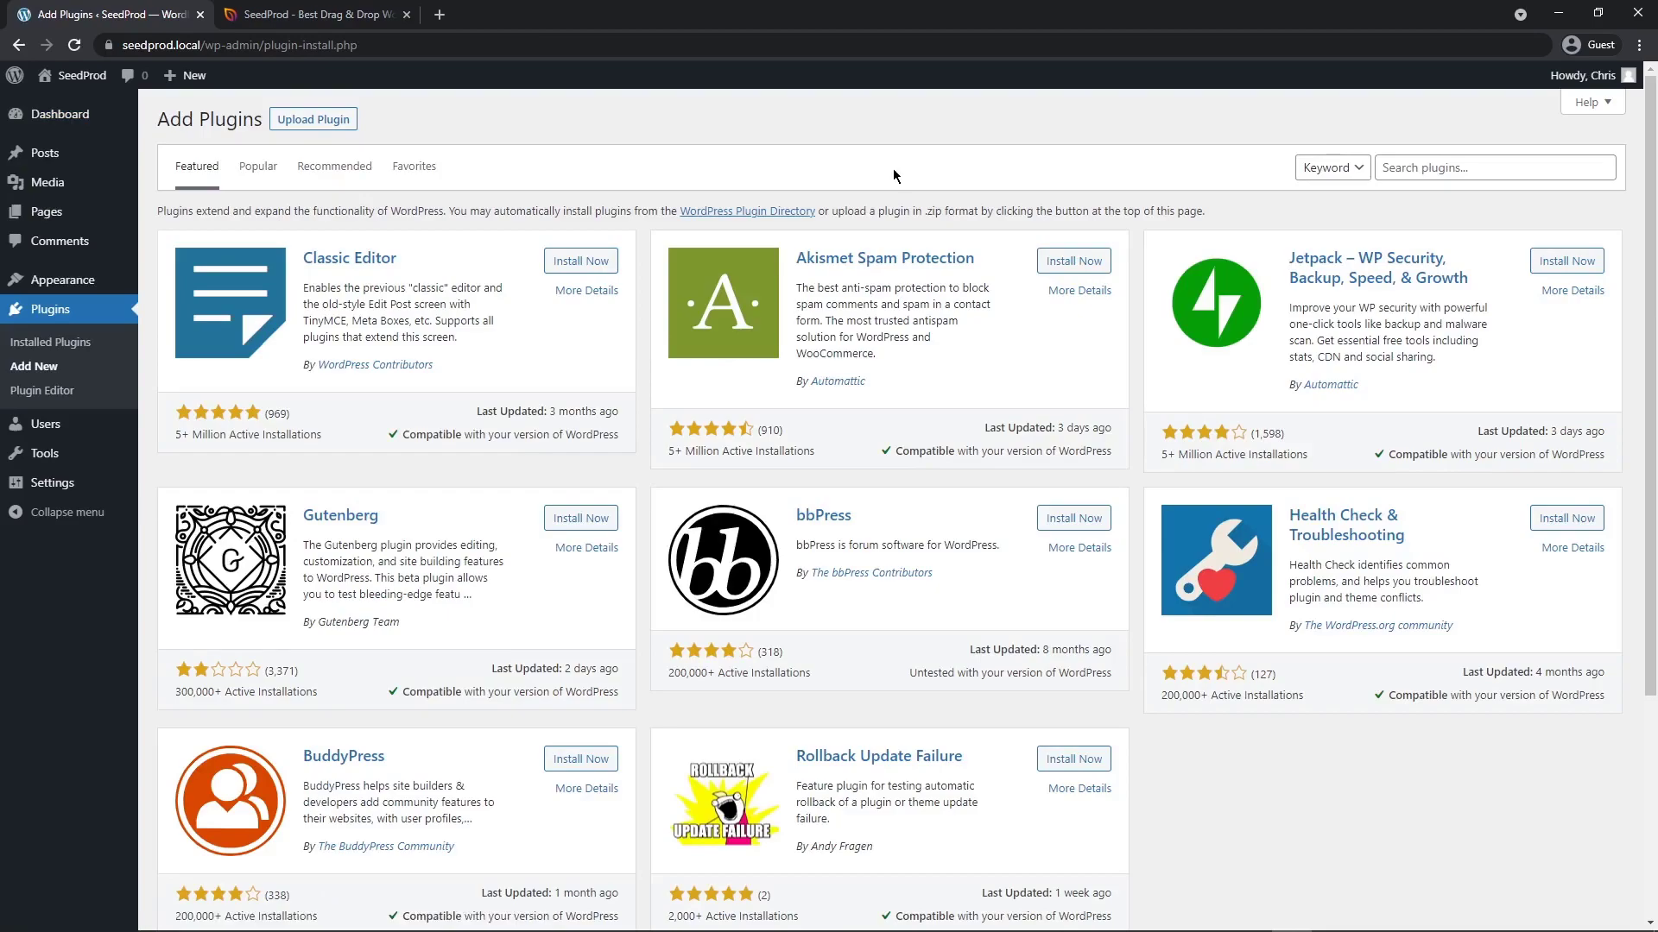
{"action": "left_click", "coordinate": [1406, 166]}
{"action": "type", "text": "woocommerce"}
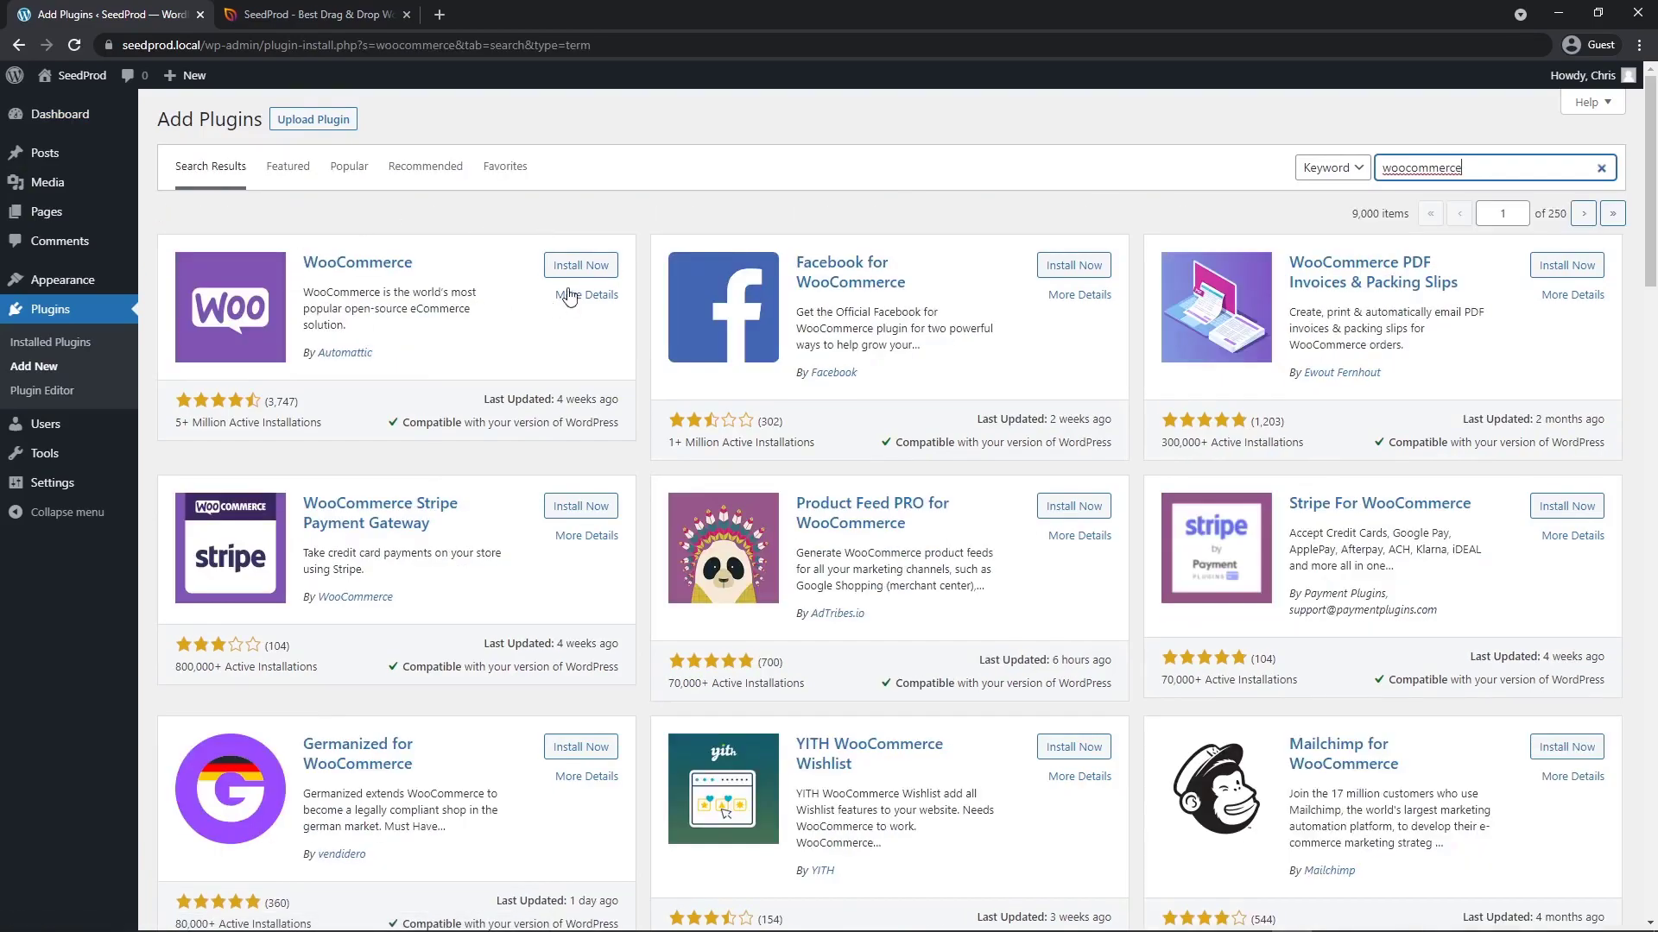
{"action": "left_click", "coordinate": [581, 266]}
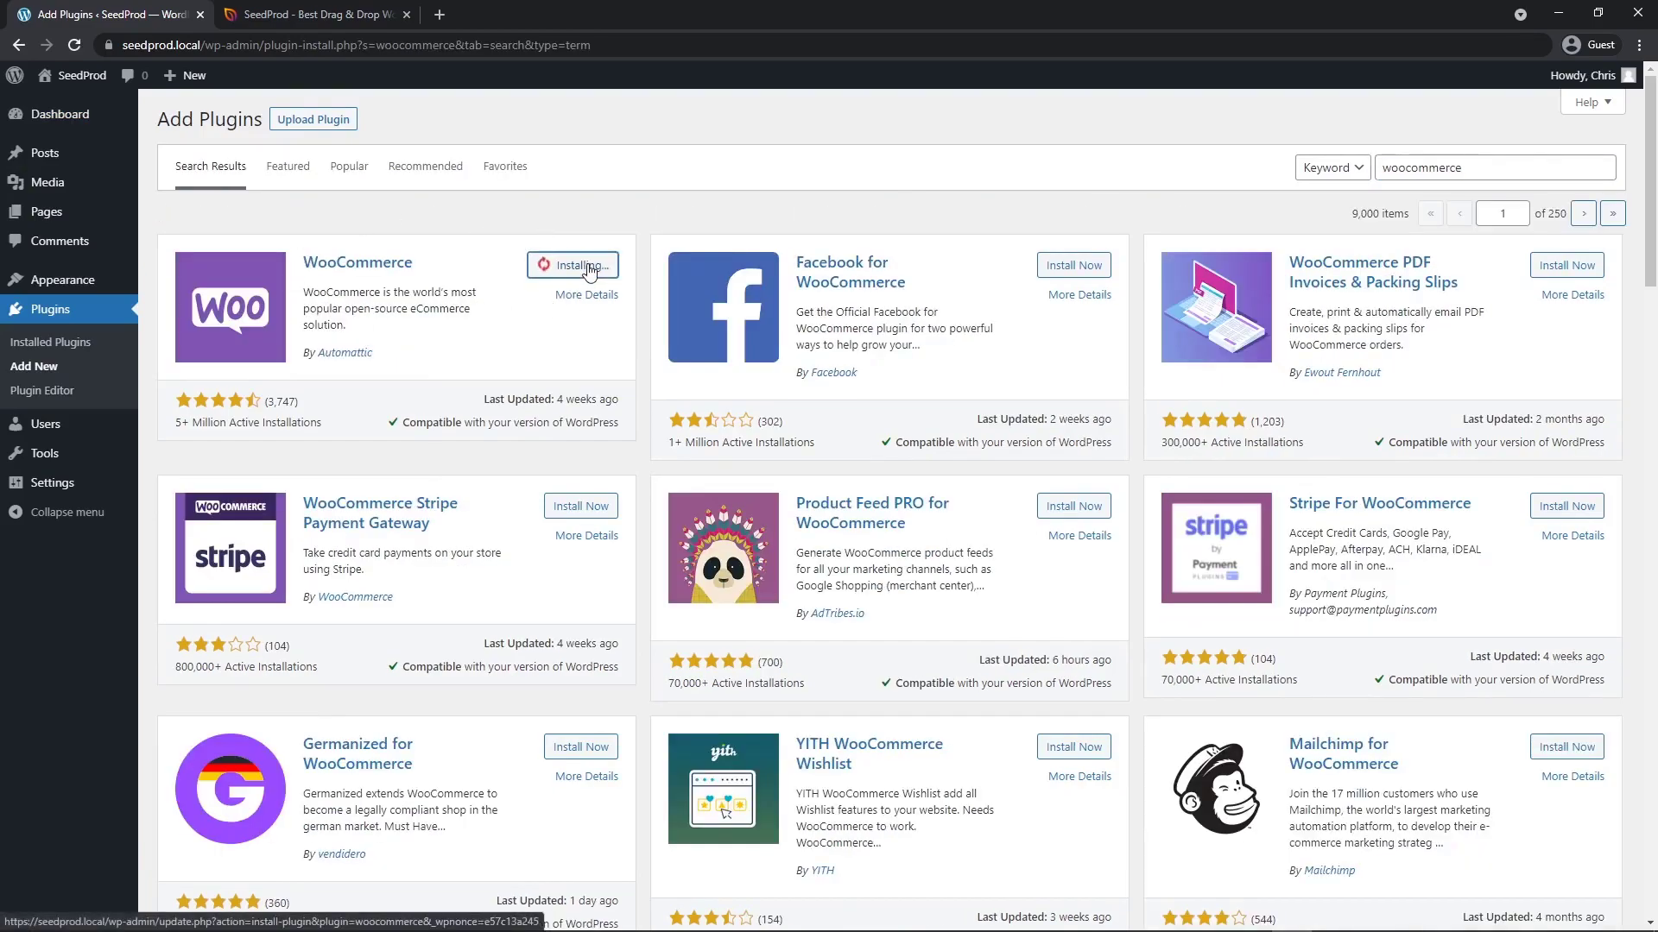
{"action": "left_click", "coordinate": [588, 267]}
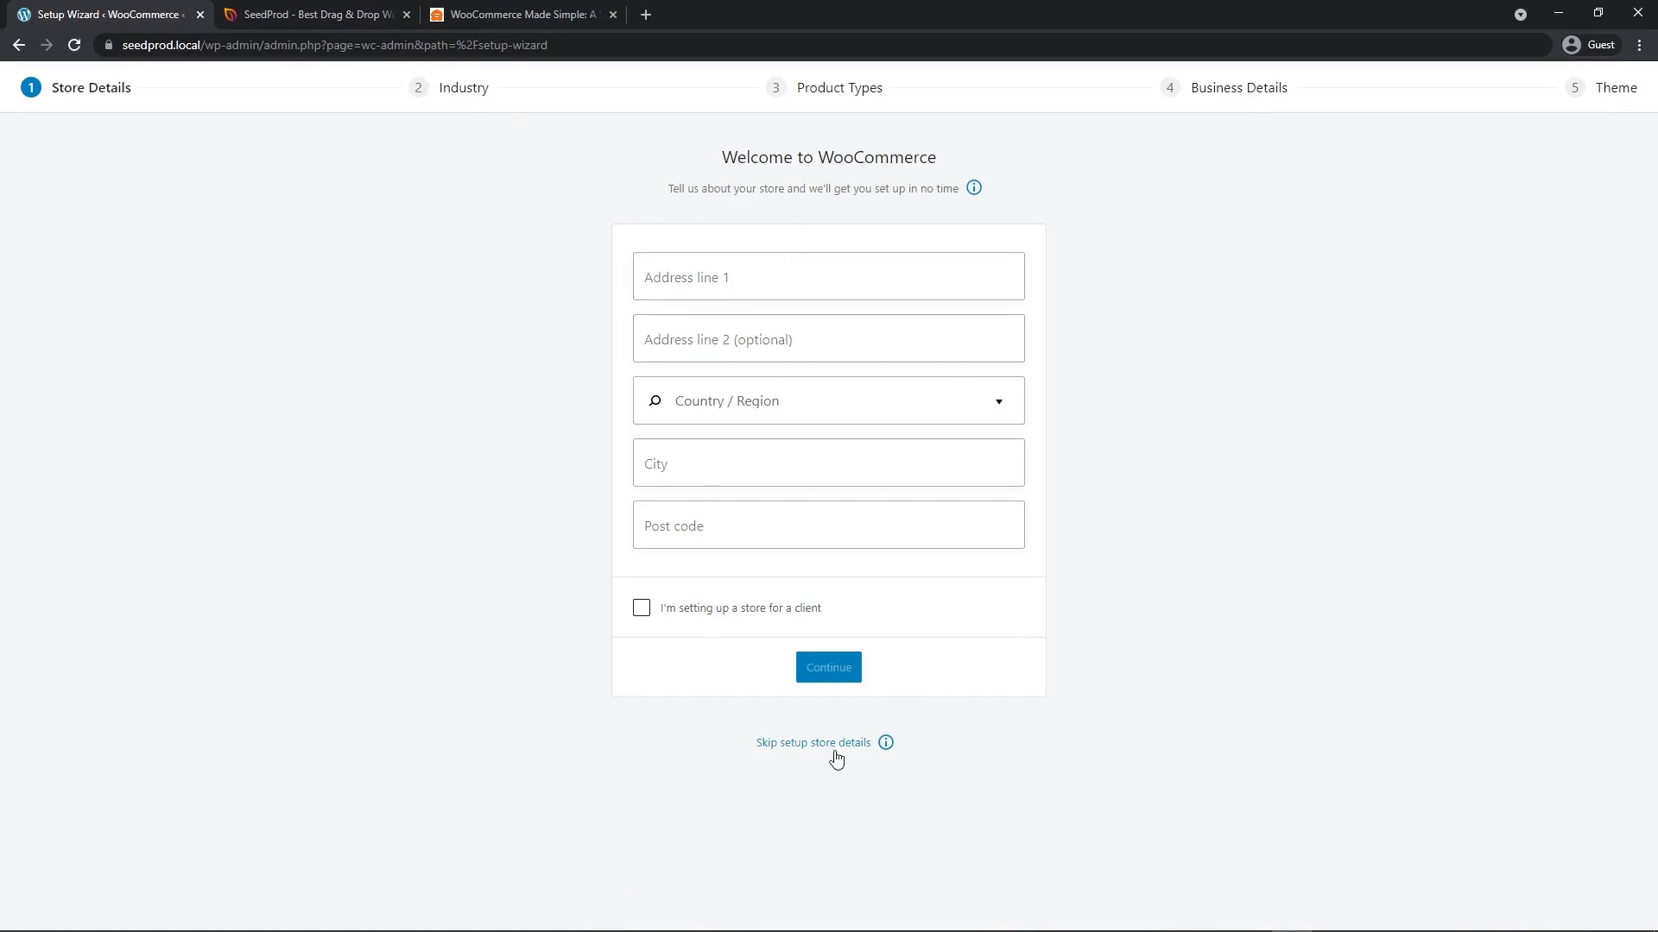
Close the WooCommerce tutorial article, then skip store details and decline the extras offer
{"action": "left_click", "coordinate": [517, 26]}
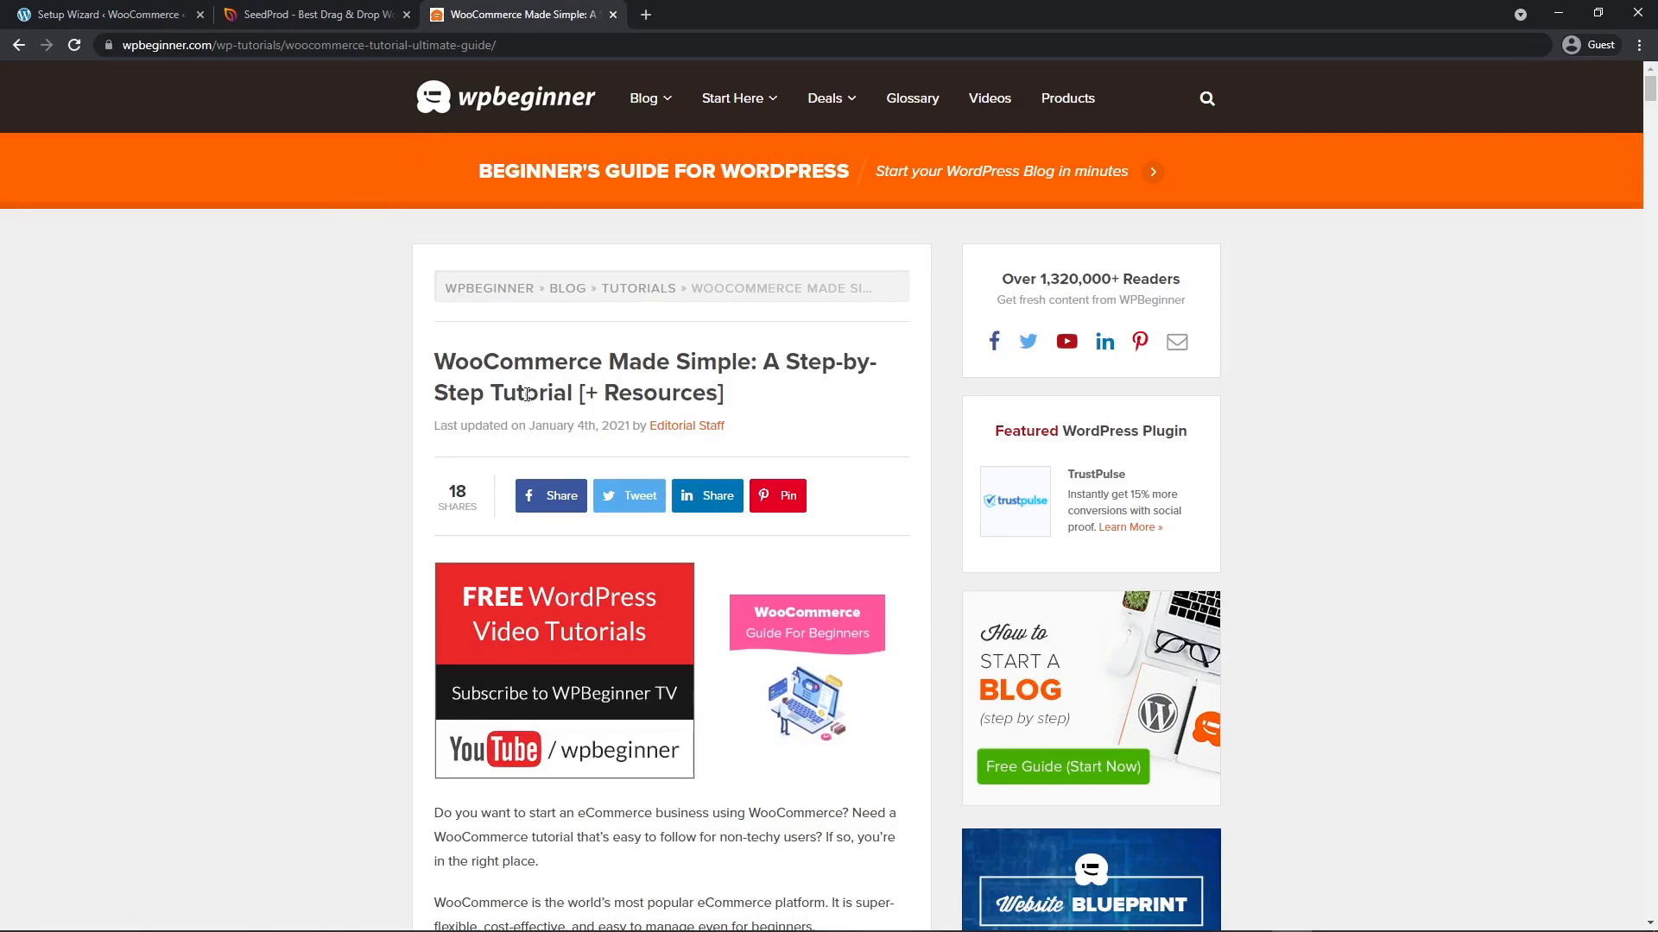
{"action": "left_click_drag", "start_coordinate": [1643, 102], "coordinate": [1643, 223]}
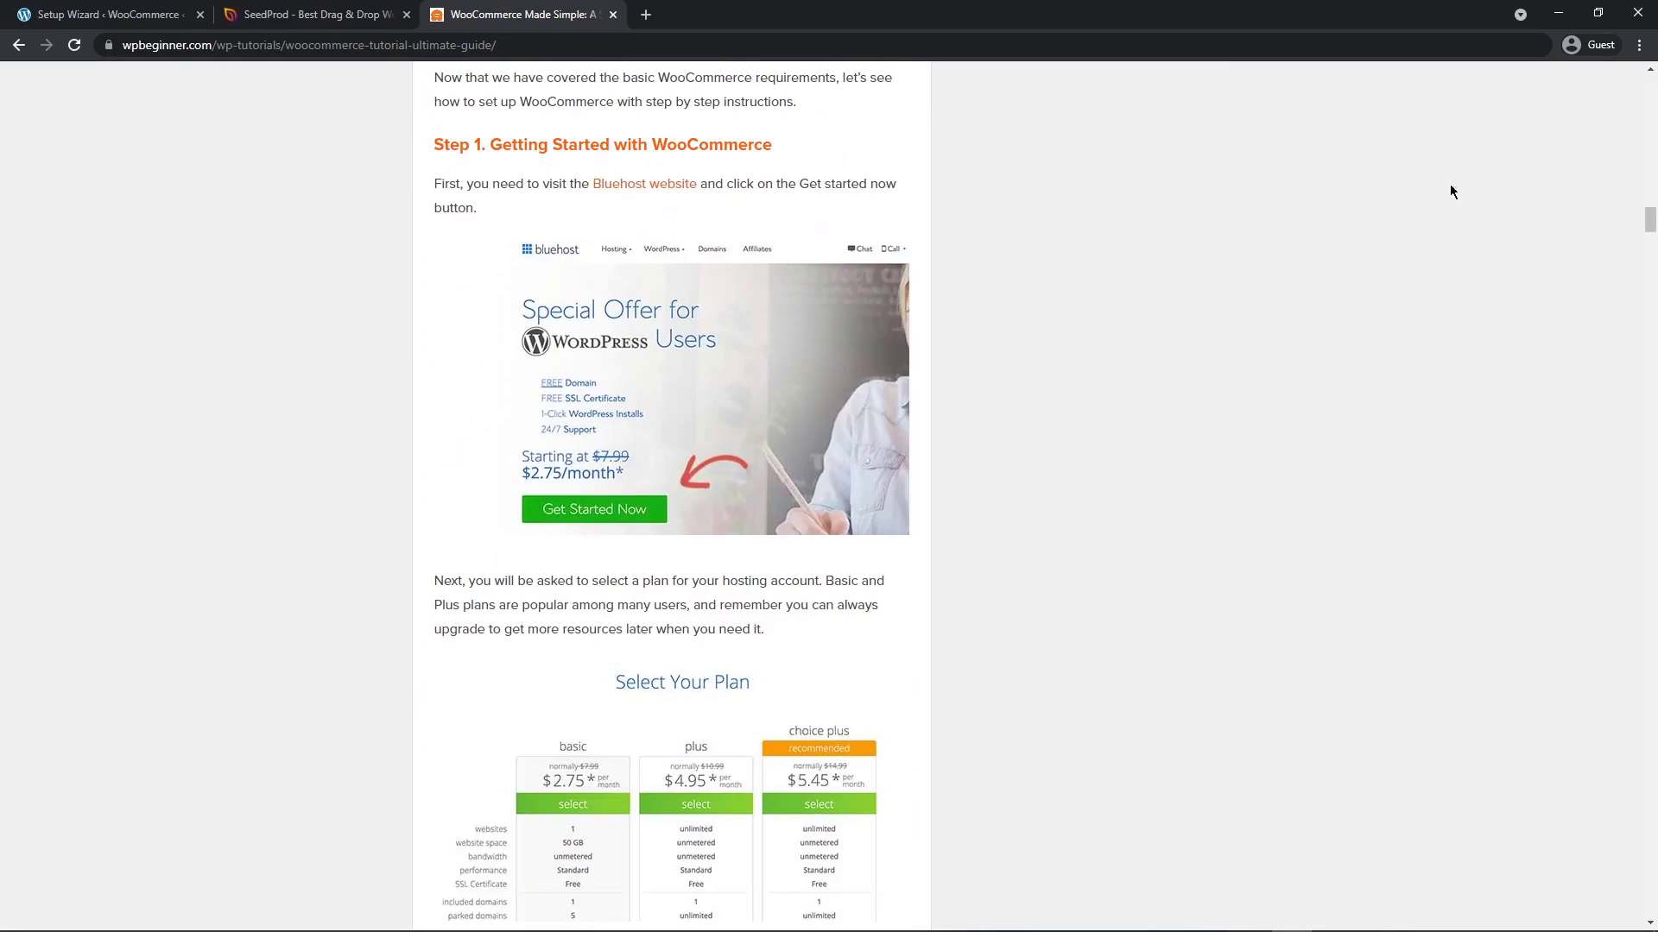
{"action": "left_click", "coordinate": [613, 15]}
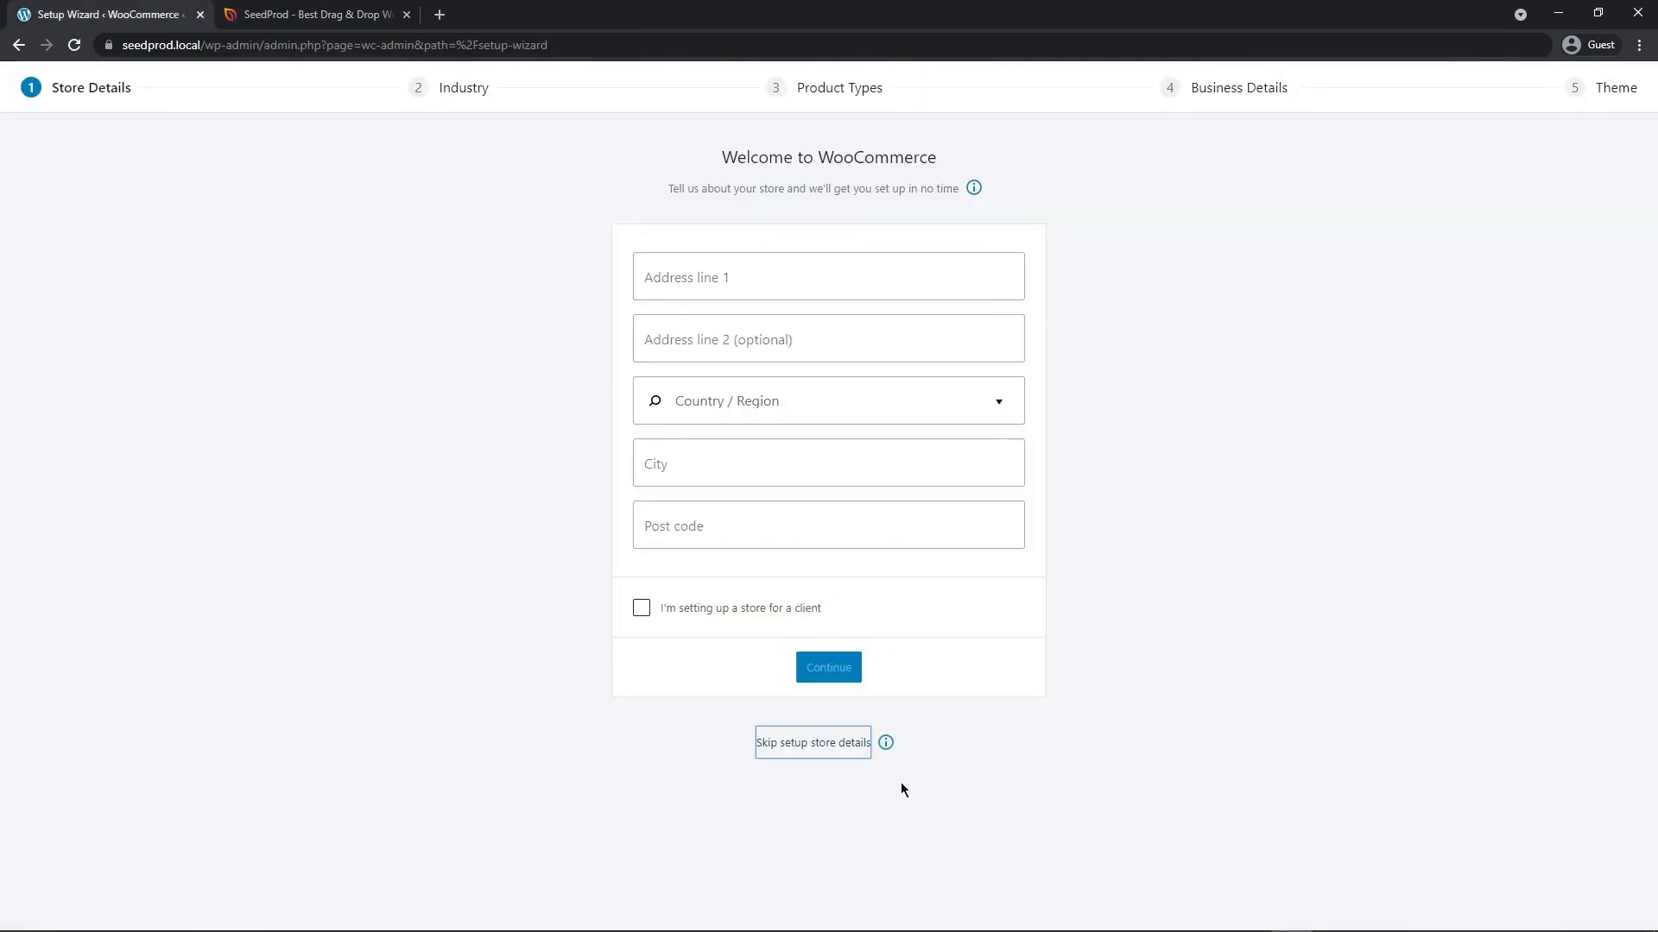
{"action": "left_click", "coordinate": [815, 744]}
{"action": "left_click", "coordinate": [915, 534]}
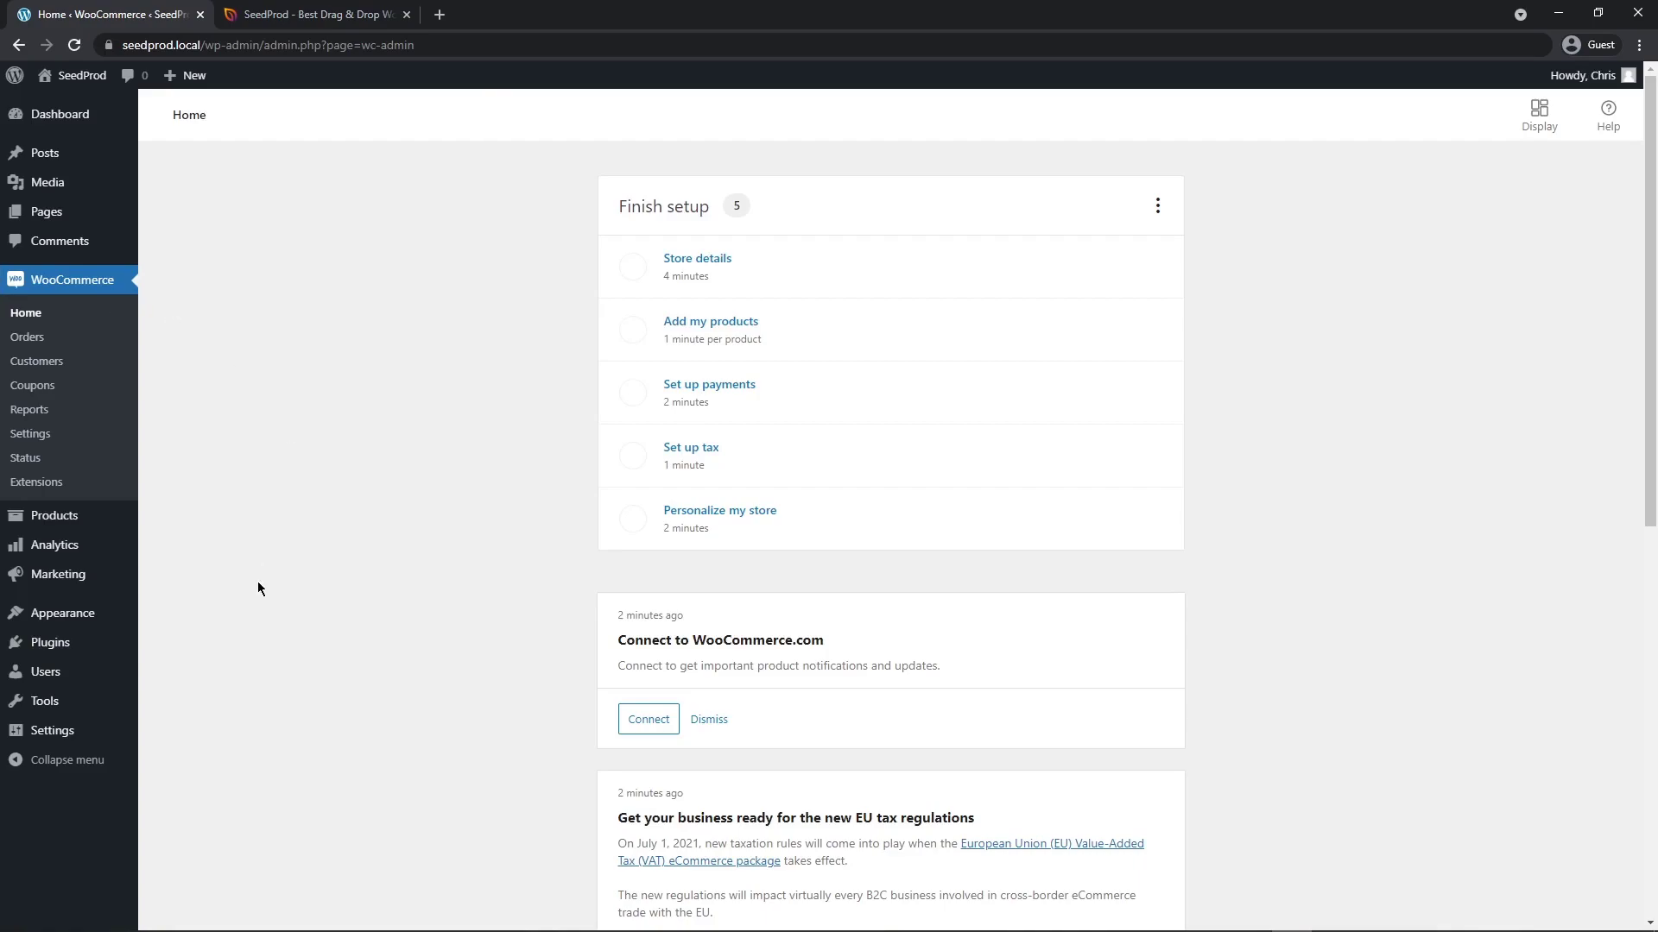
Search the theme directory for 'sto', then install and activate the Storefront theme
{"action": "mouse_move", "coordinate": [86, 618]}
{"action": "left_click", "coordinate": [195, 620]}
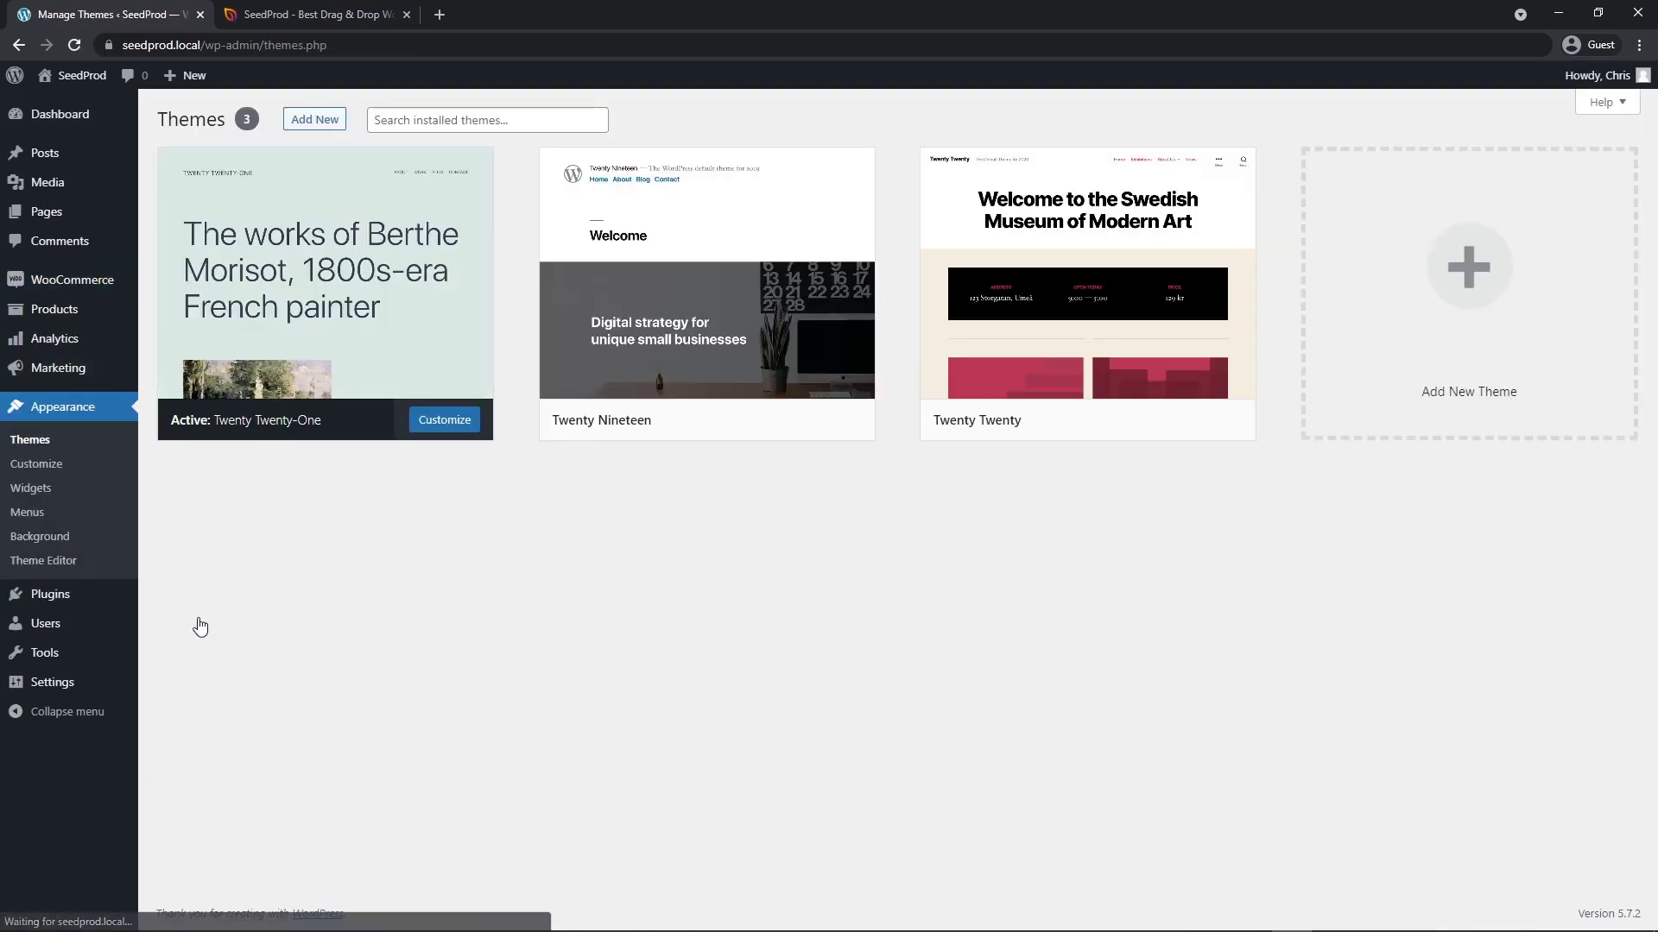
{"action": "left_click", "coordinate": [314, 119]}
{"action": "left_click", "coordinate": [1445, 167]}
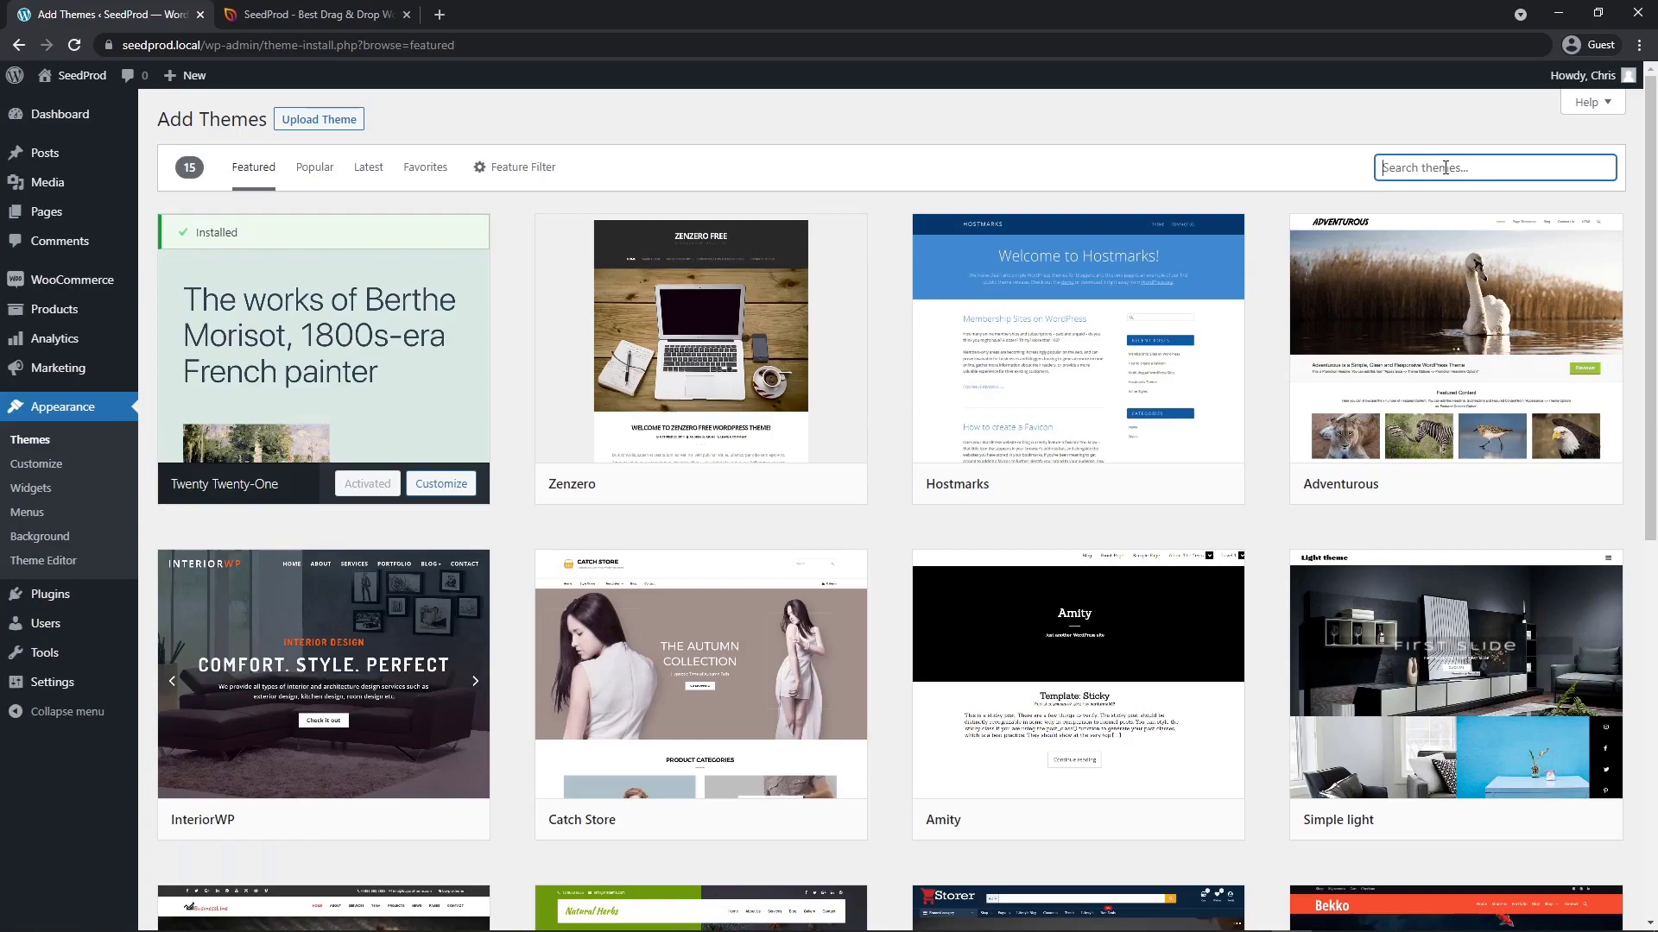
{"action": "type", "text": "storefront"}
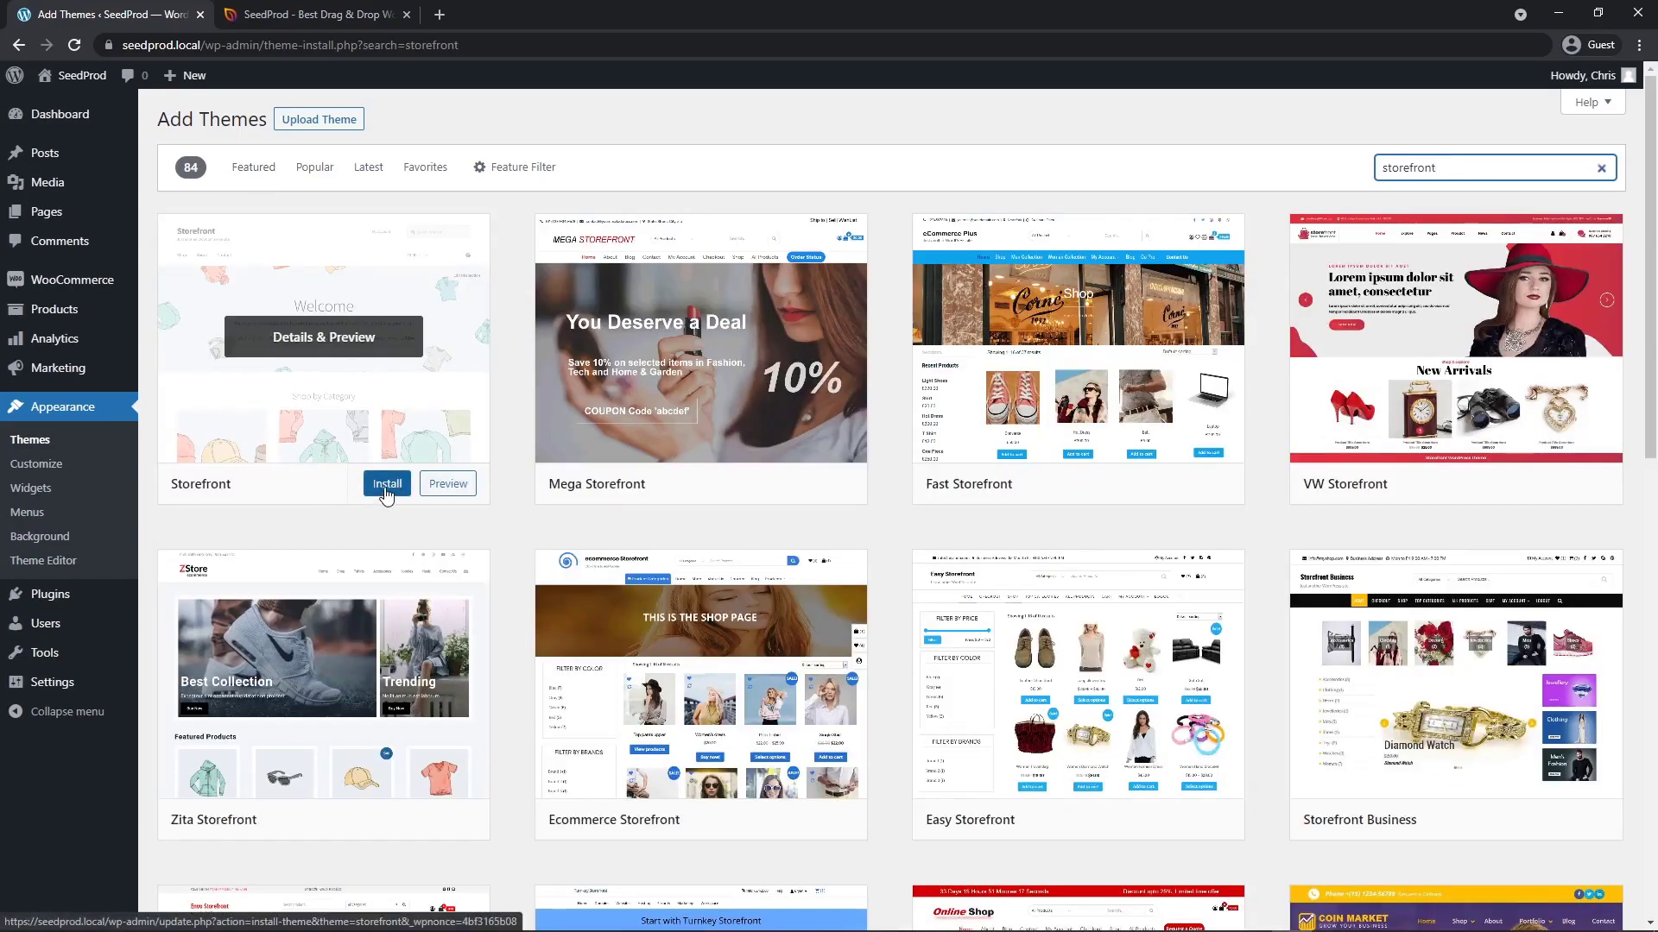
{"action": "left_click", "coordinate": [386, 485]}
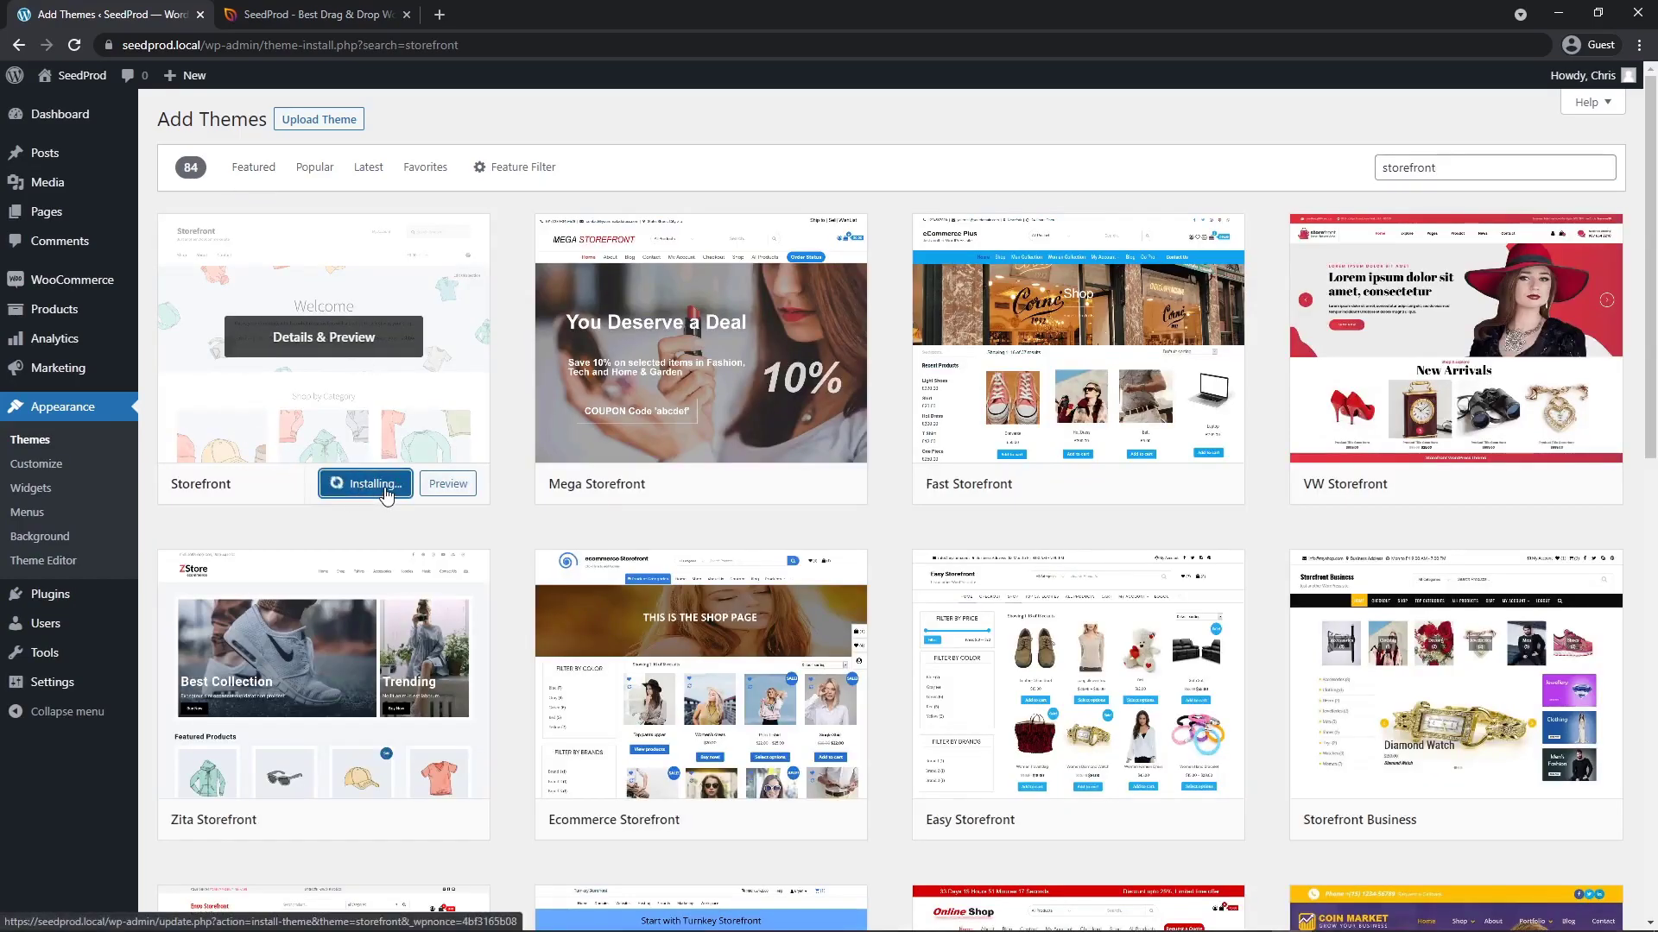
{"action": "left_click", "coordinate": [361, 484]}
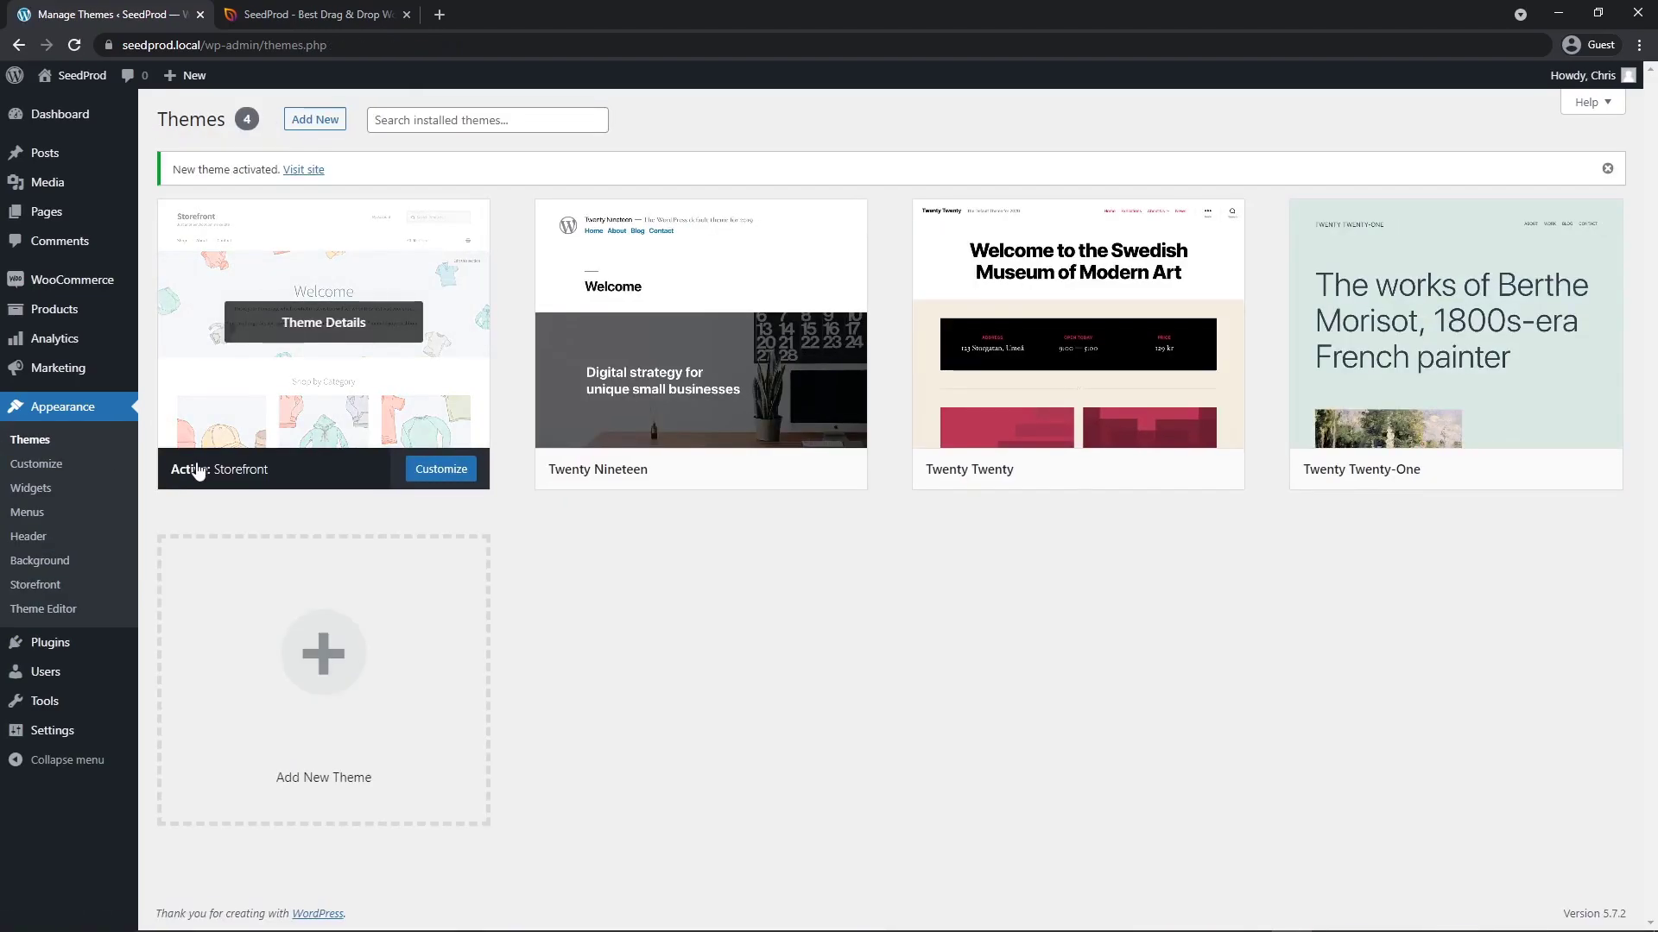
View the live store's empty Shop page in a new tab, then close it
{"action": "mouse_move", "coordinate": [74, 76]}
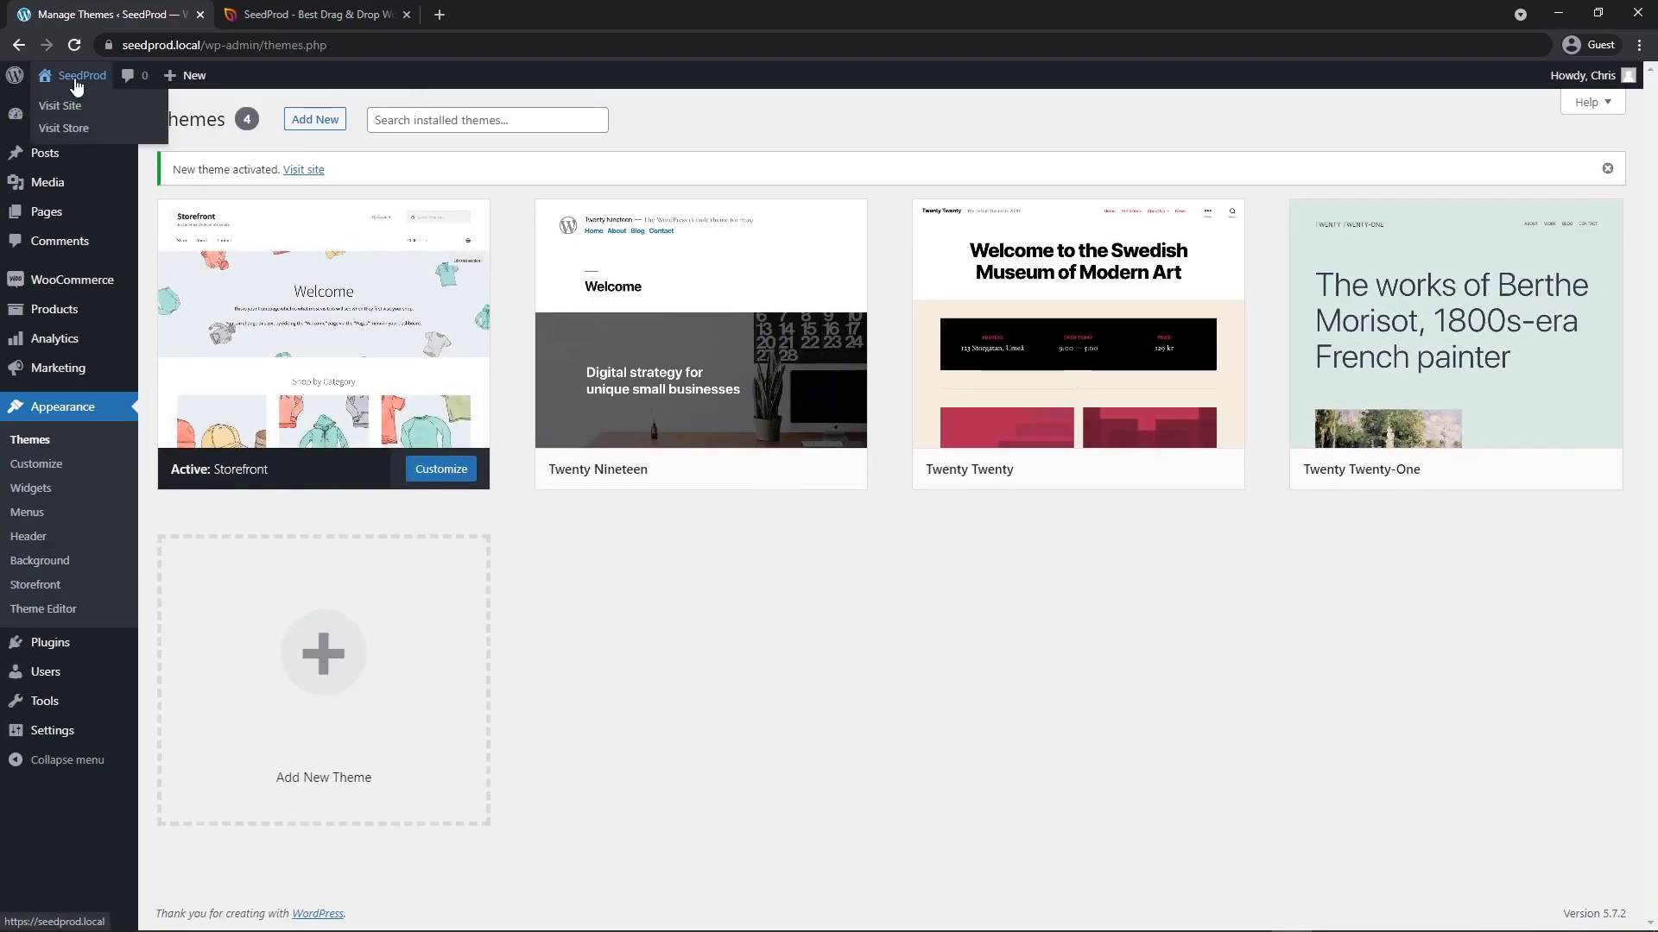
{"action": "middle_click", "coordinate": [63, 130]}
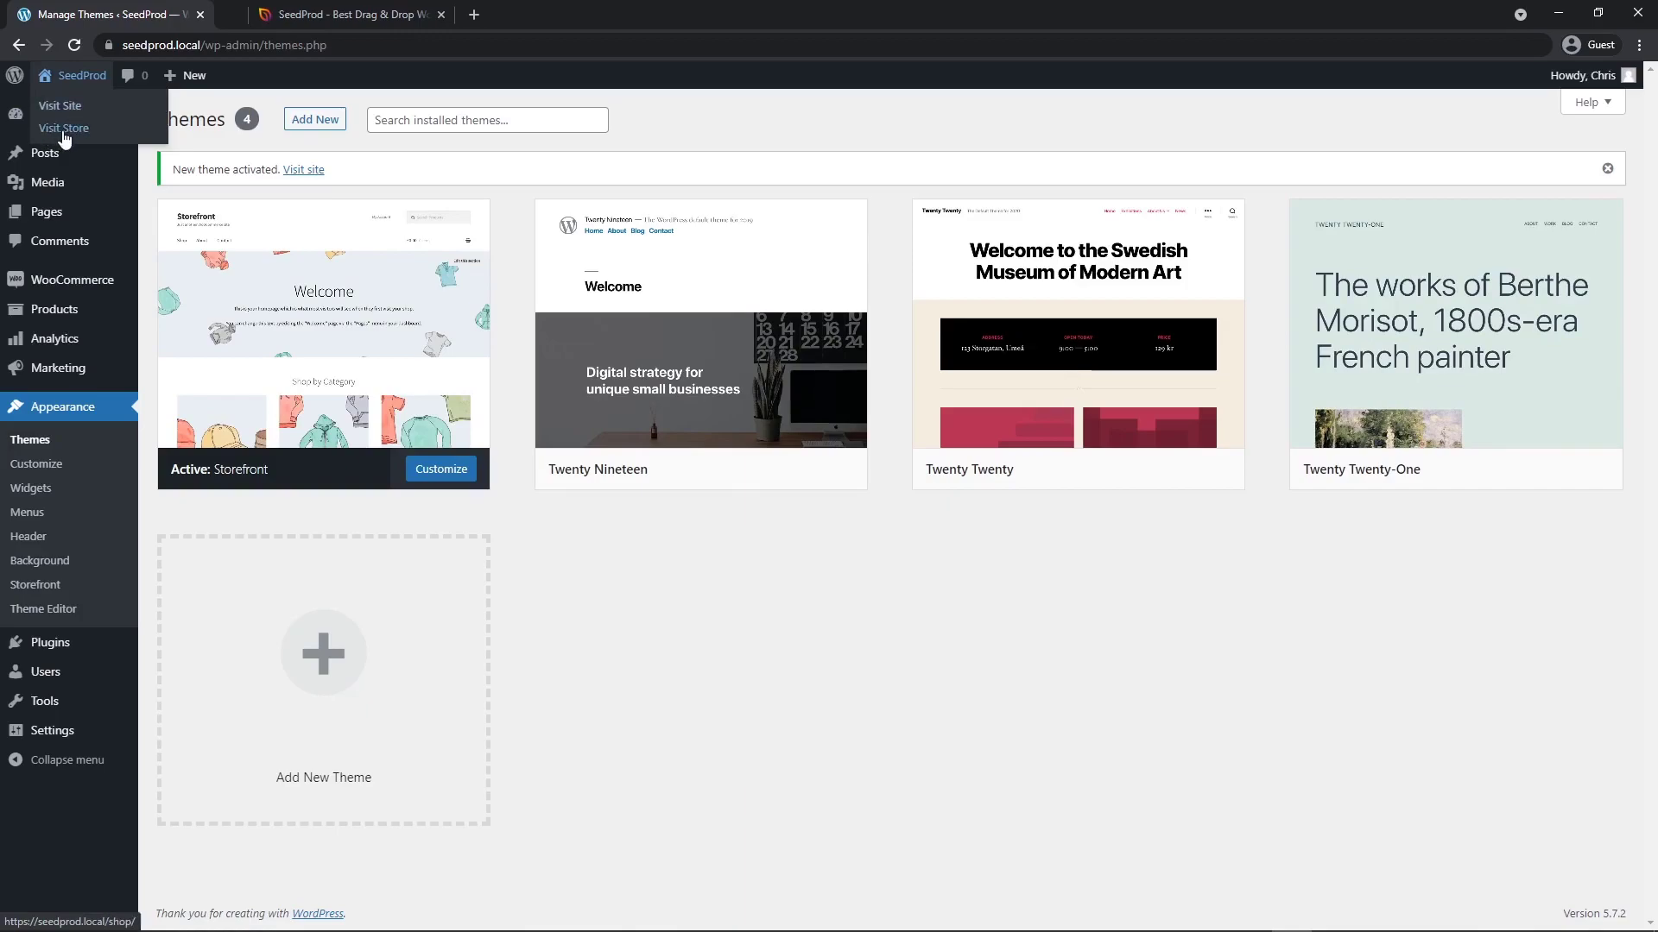
{"action": "left_click", "coordinate": [293, 14]}
{"action": "scroll", "coordinate": [1341, 542], "scroll_direction": "down", "scroll_amount": 5}
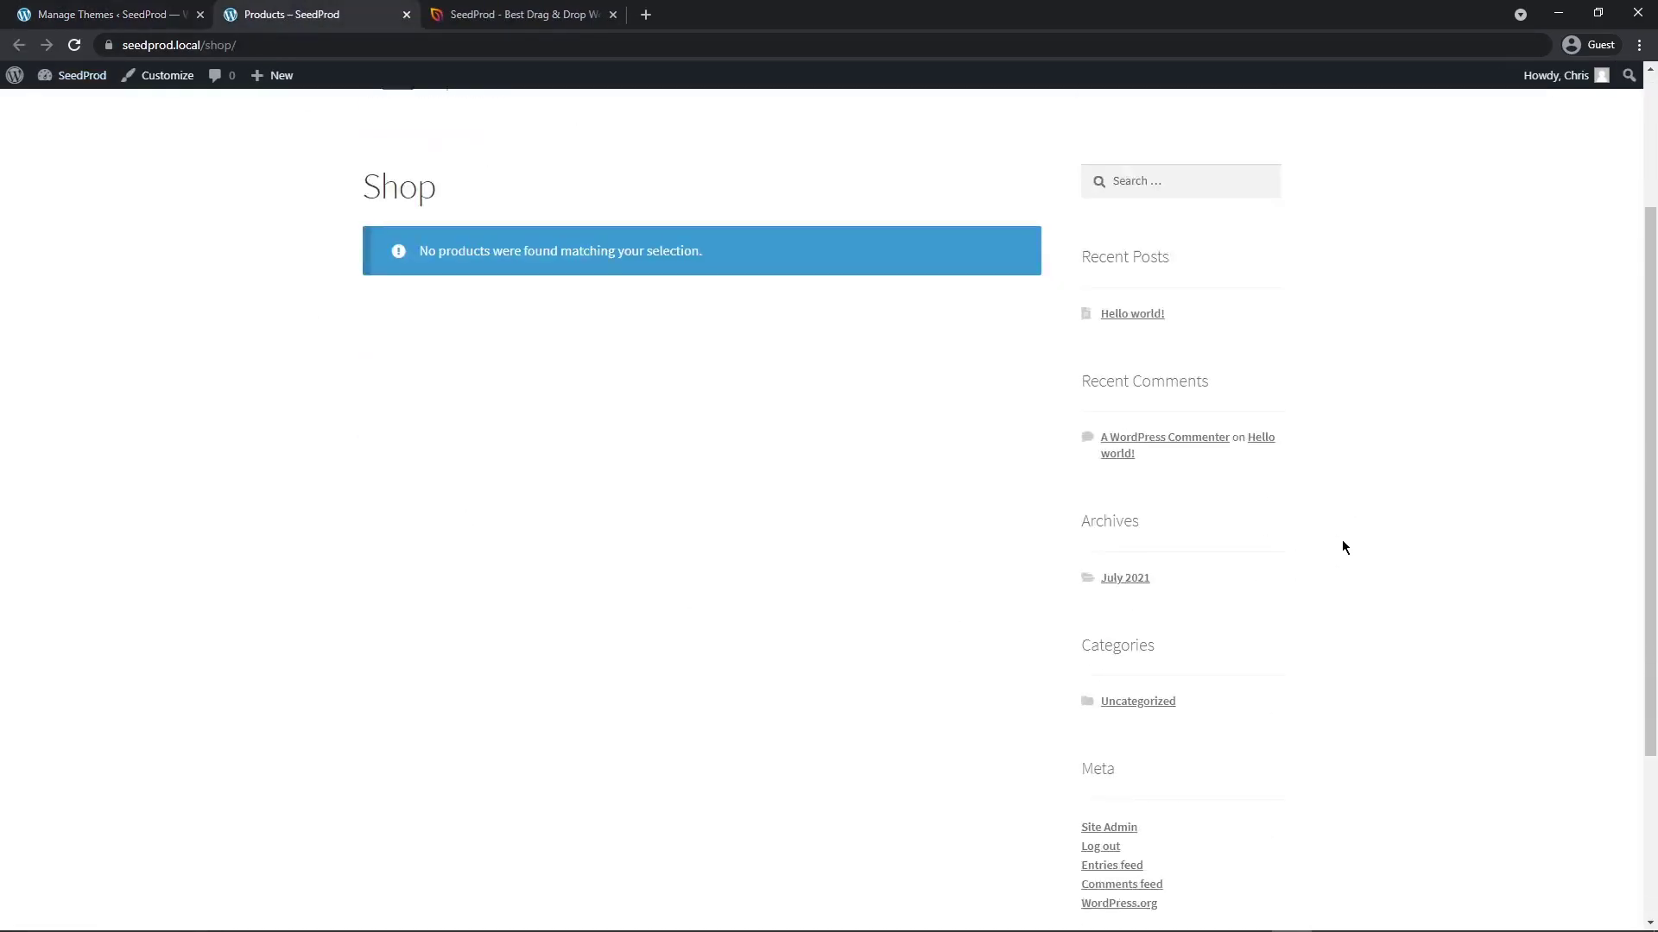
{"action": "scroll", "coordinate": [1329, 551], "scroll_direction": "up", "scroll_amount": 5}
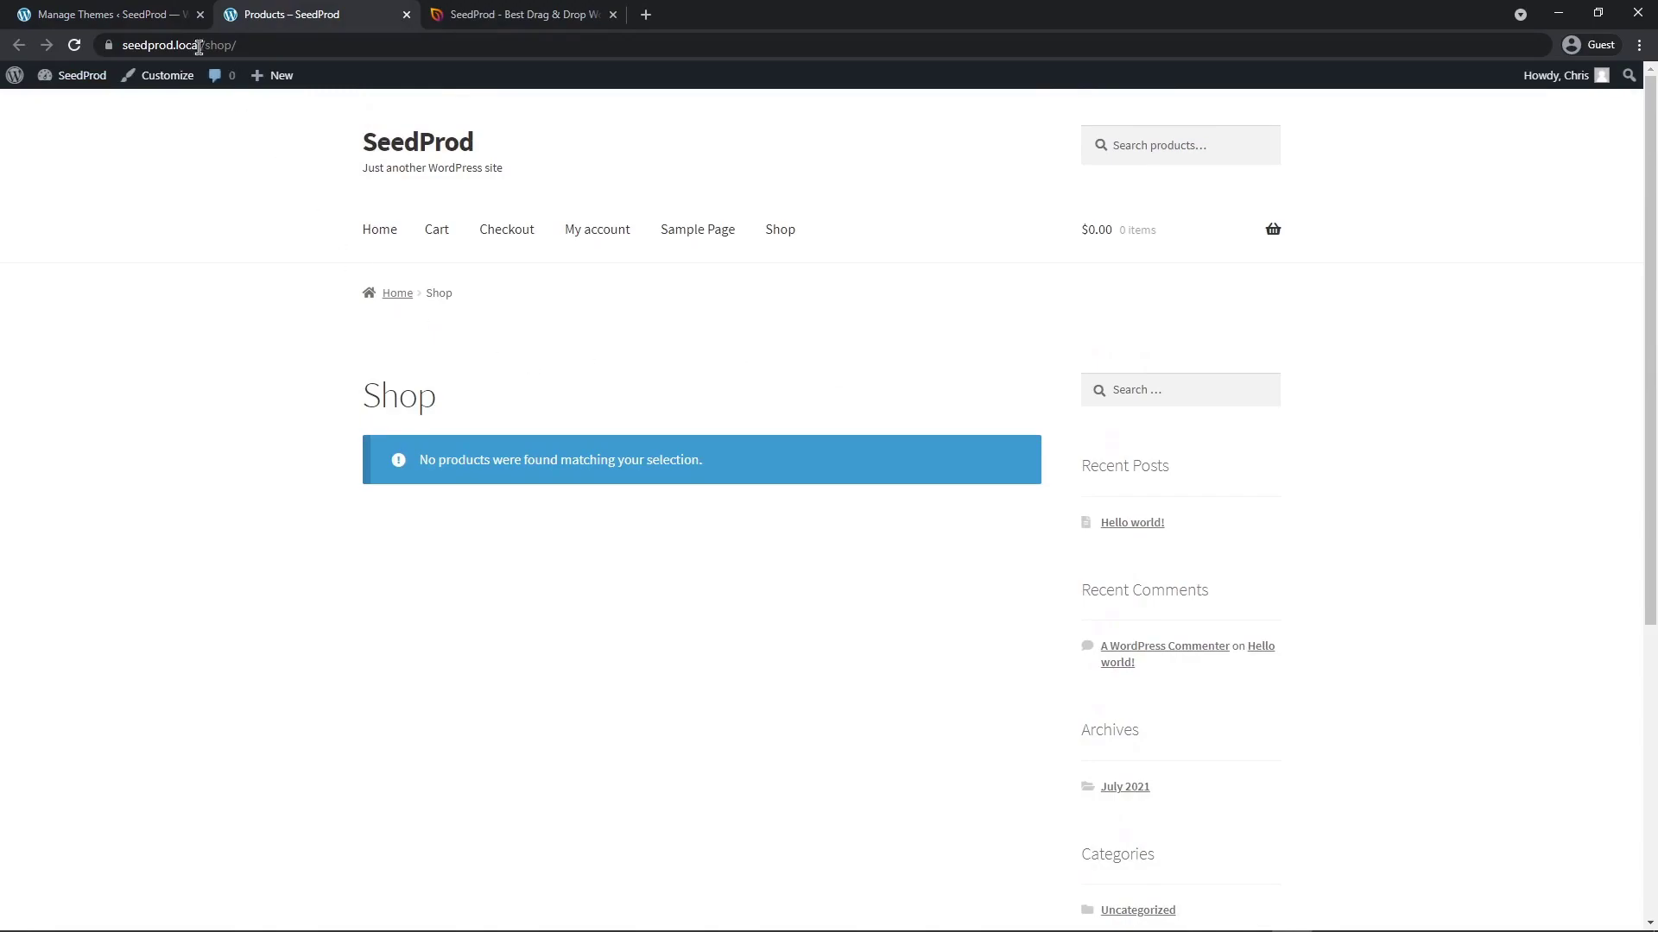
{"action": "key", "text": "ctrl+w"}
Import WooCommerce's sample products through the store personalization step on the WooCommerce home page
{"action": "mouse_move", "coordinate": [109, 290]}
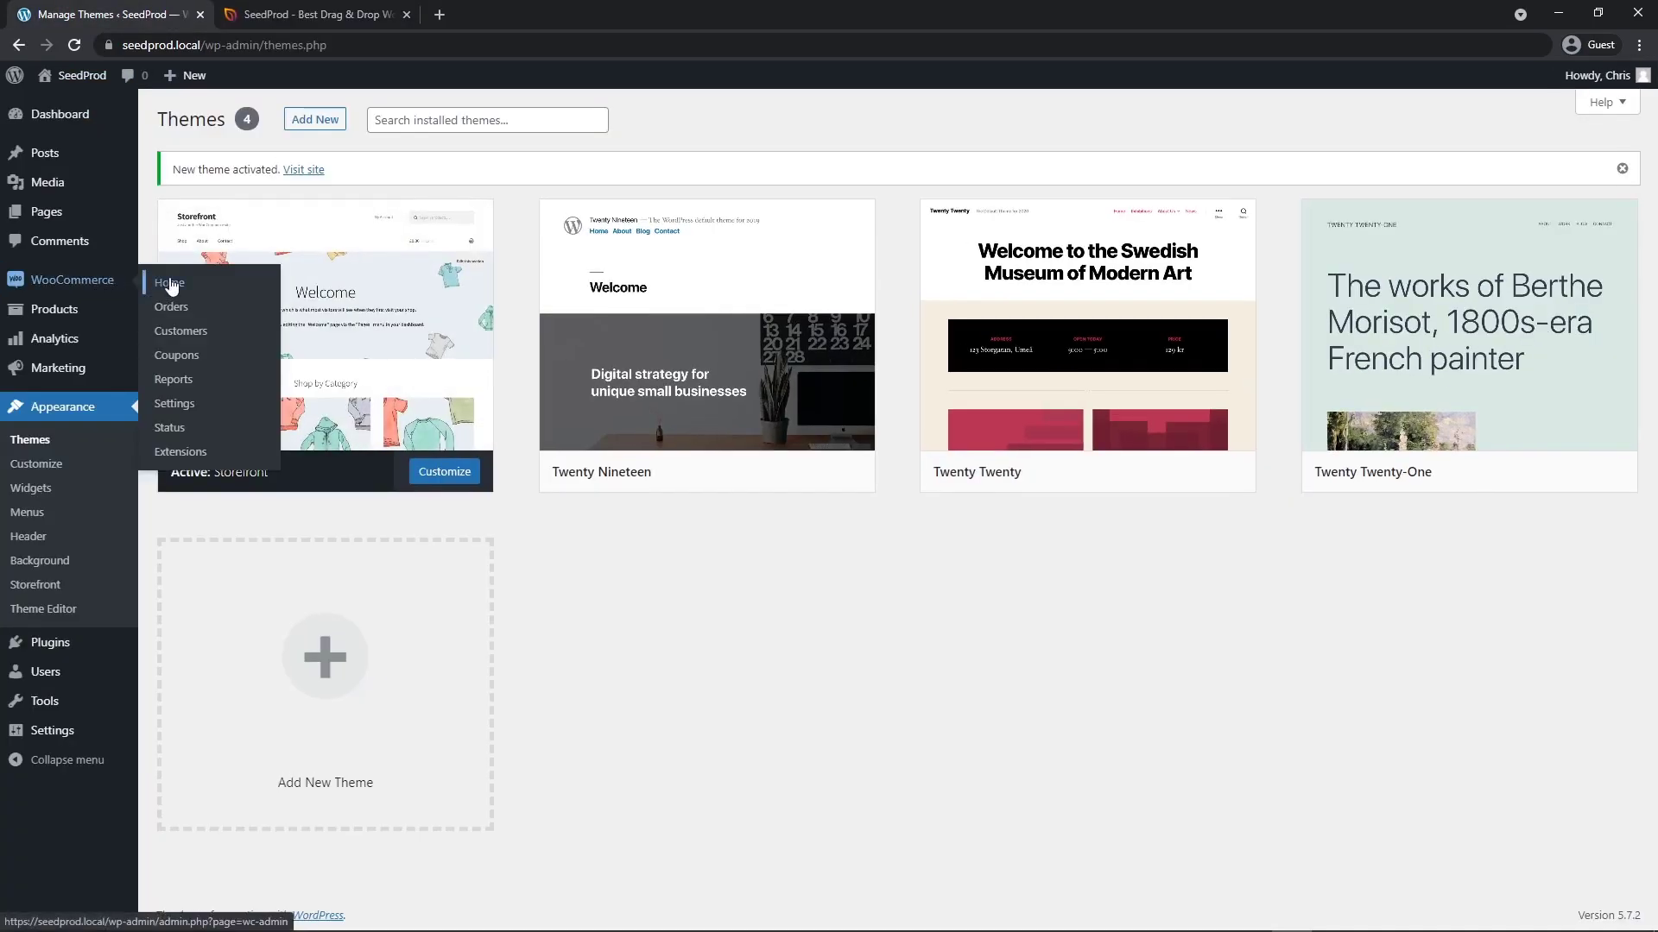
{"action": "left_click", "coordinate": [170, 284]}
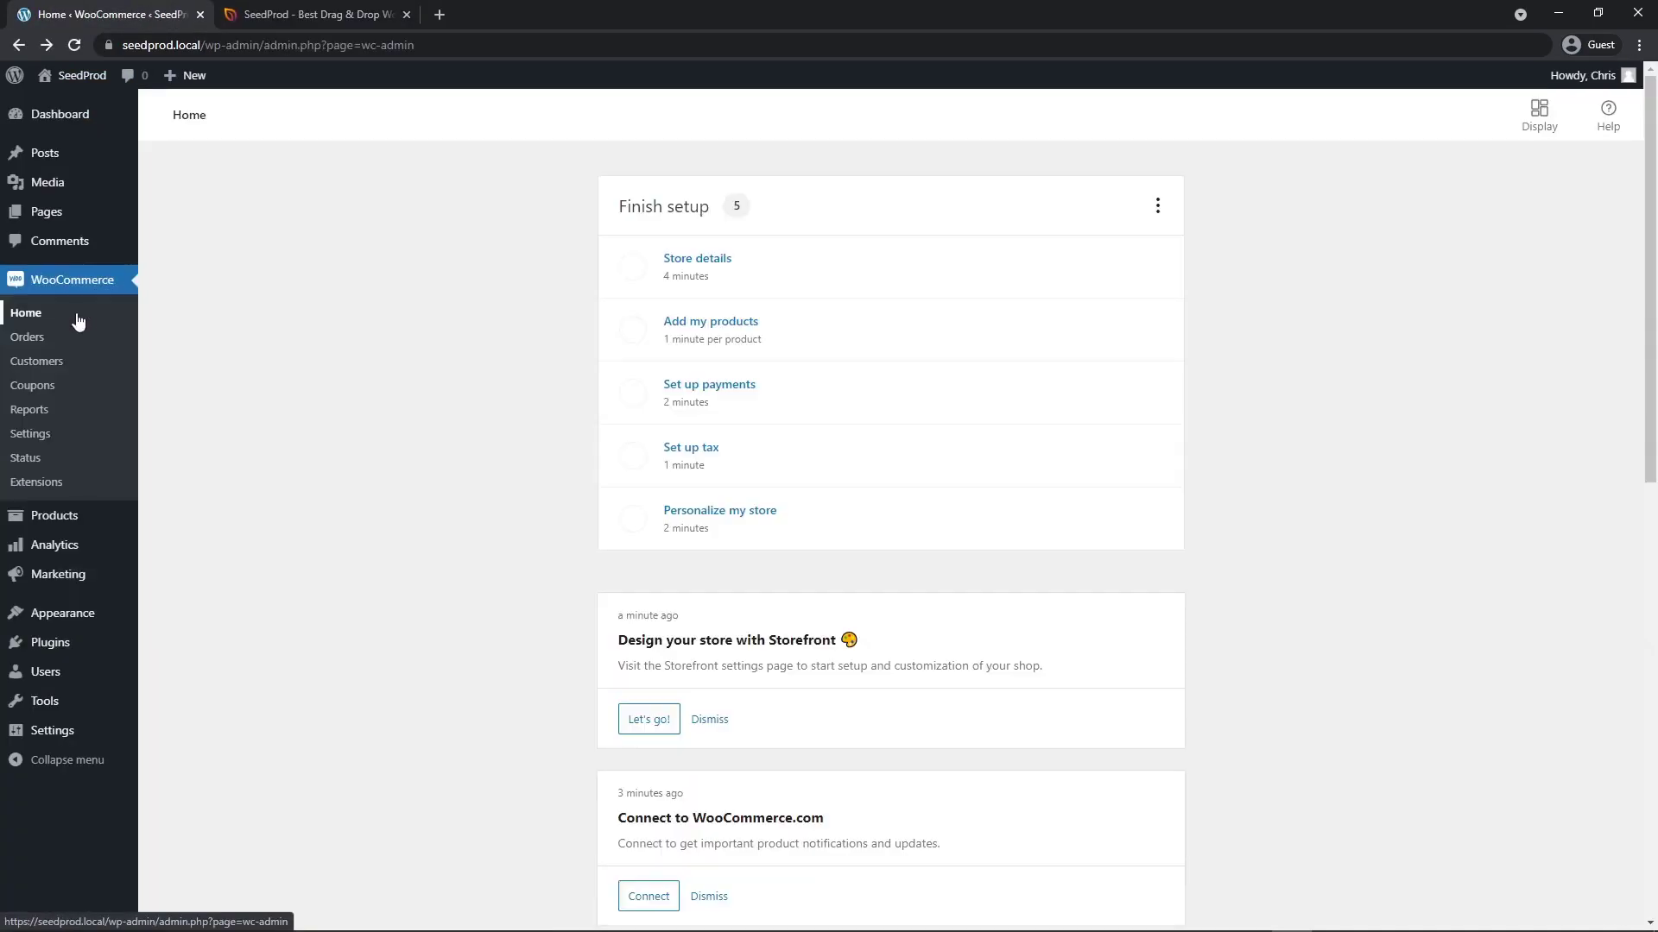
{"action": "left_click", "coordinate": [738, 522]}
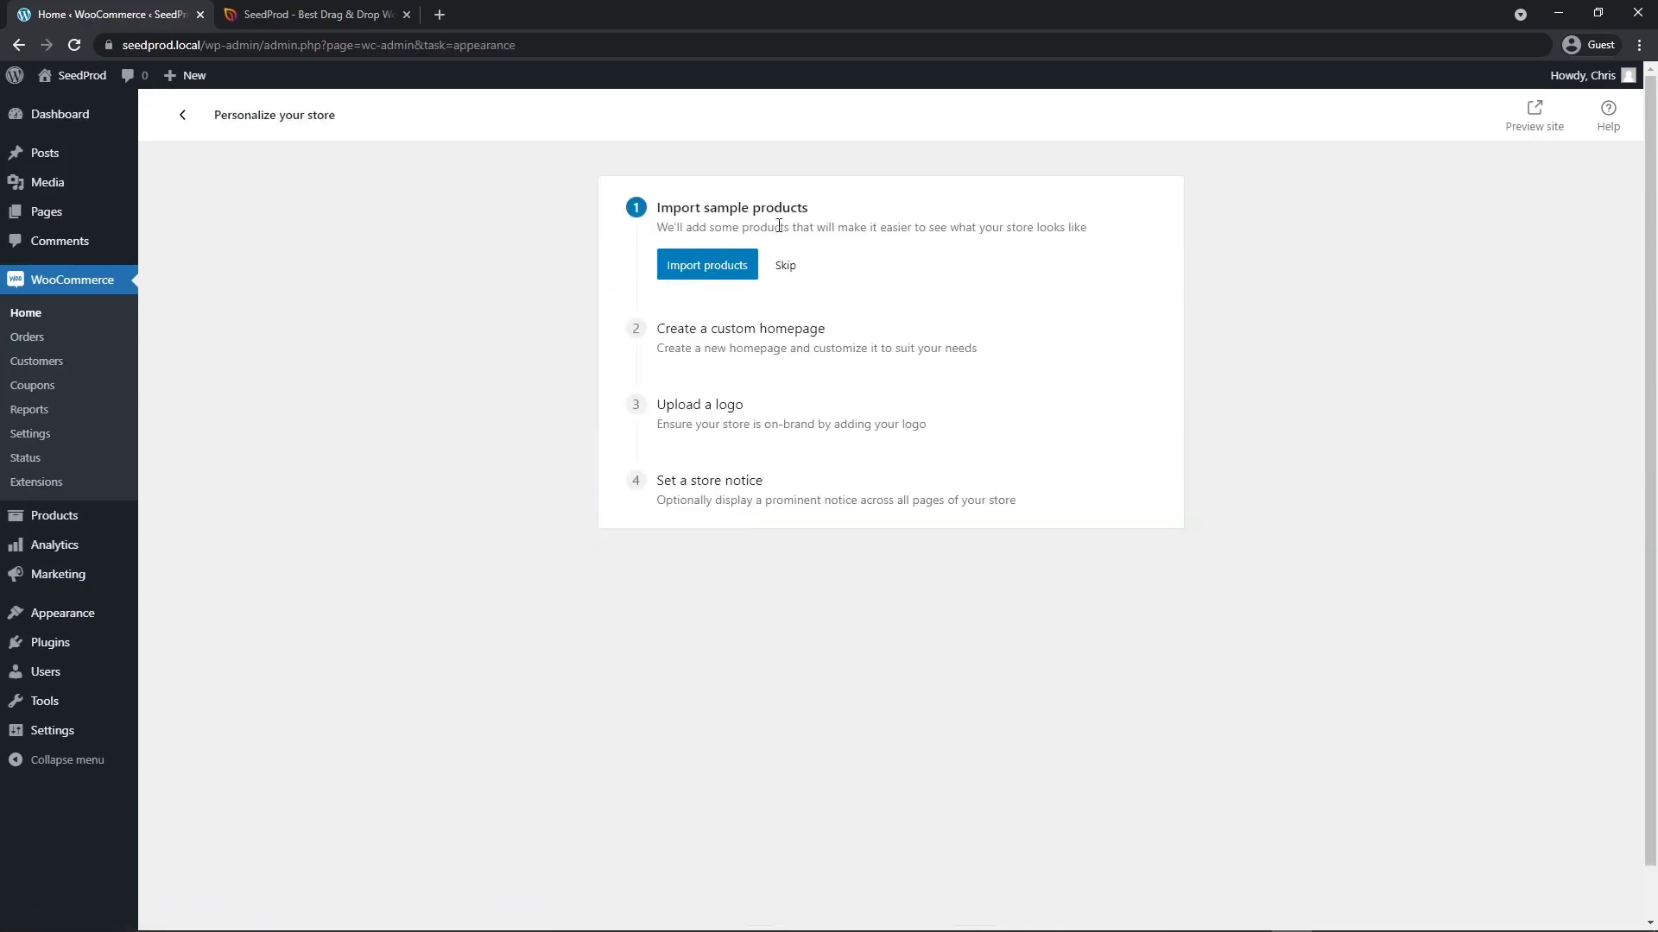
{"action": "left_click", "coordinate": [708, 271]}
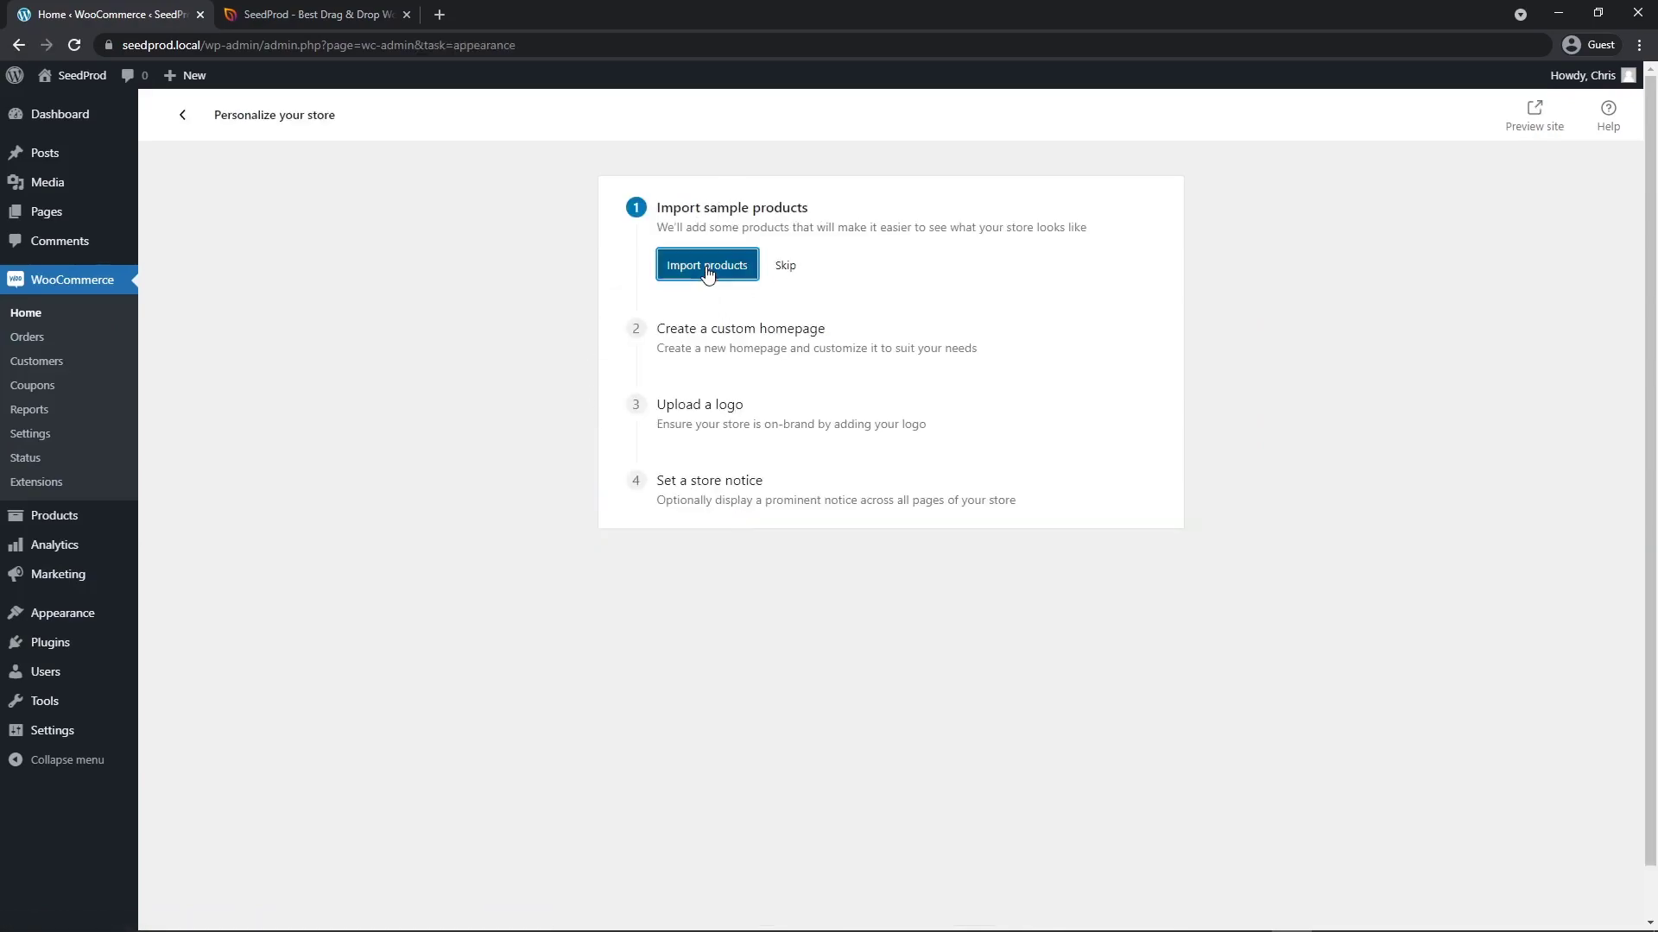
{"action": "left_click", "coordinate": [708, 267]}
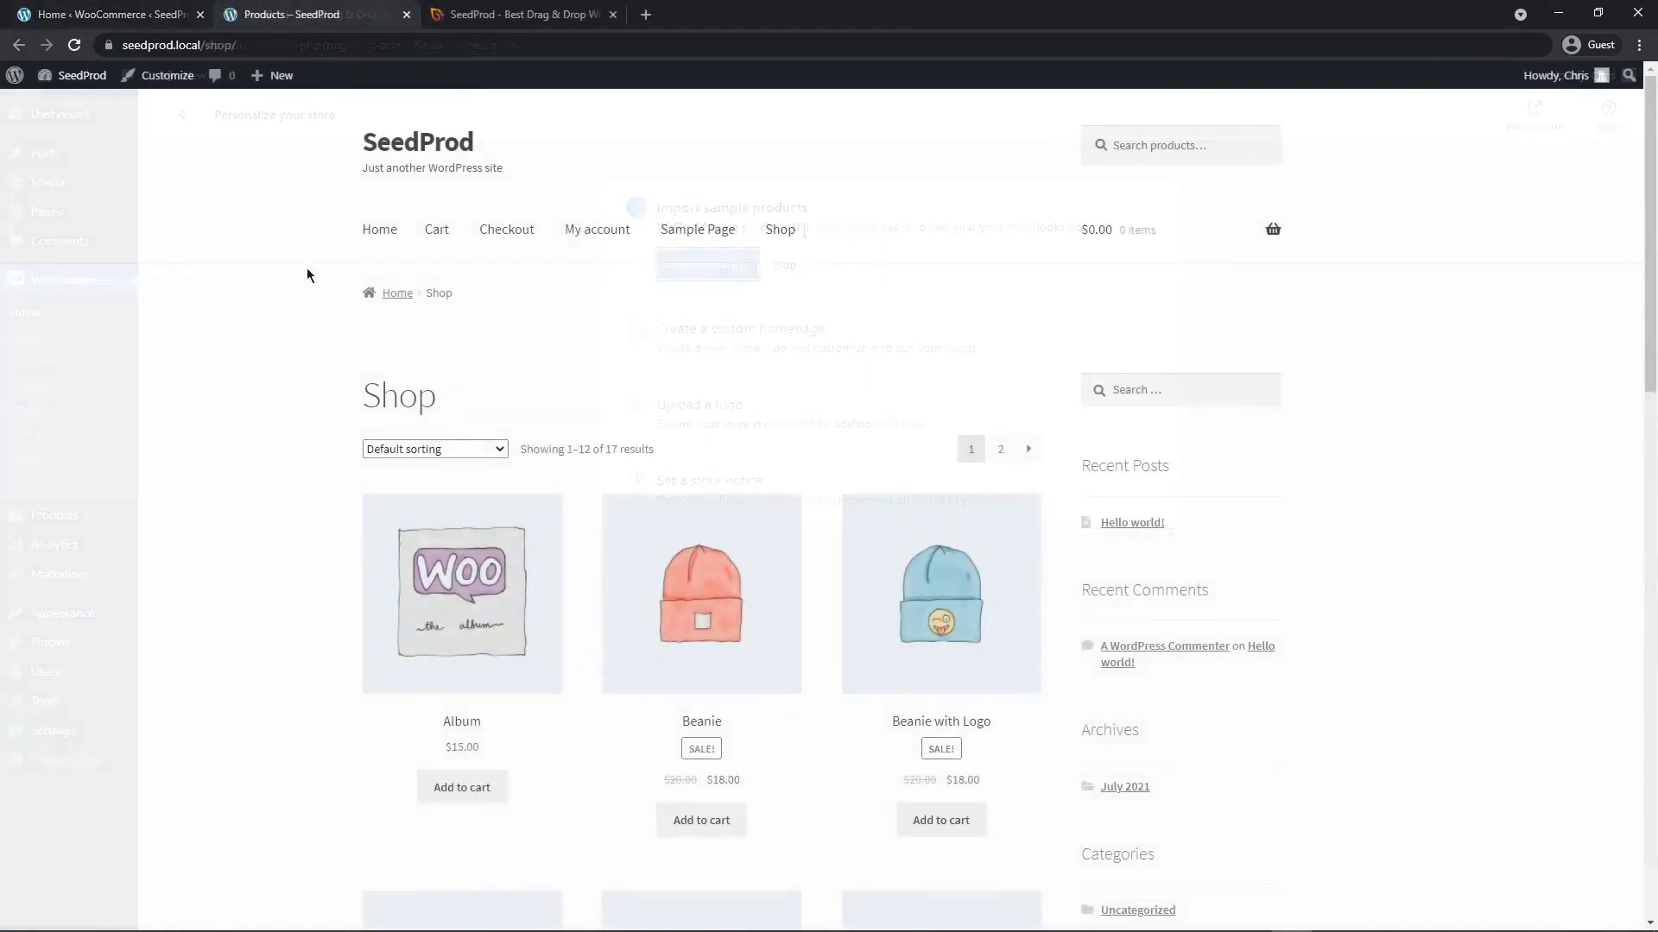
Look over the 17 sample products on the Shop page and close that tab
{"action": "scroll", "coordinate": [685, 446], "scroll_direction": "down", "scroll_amount": 6}
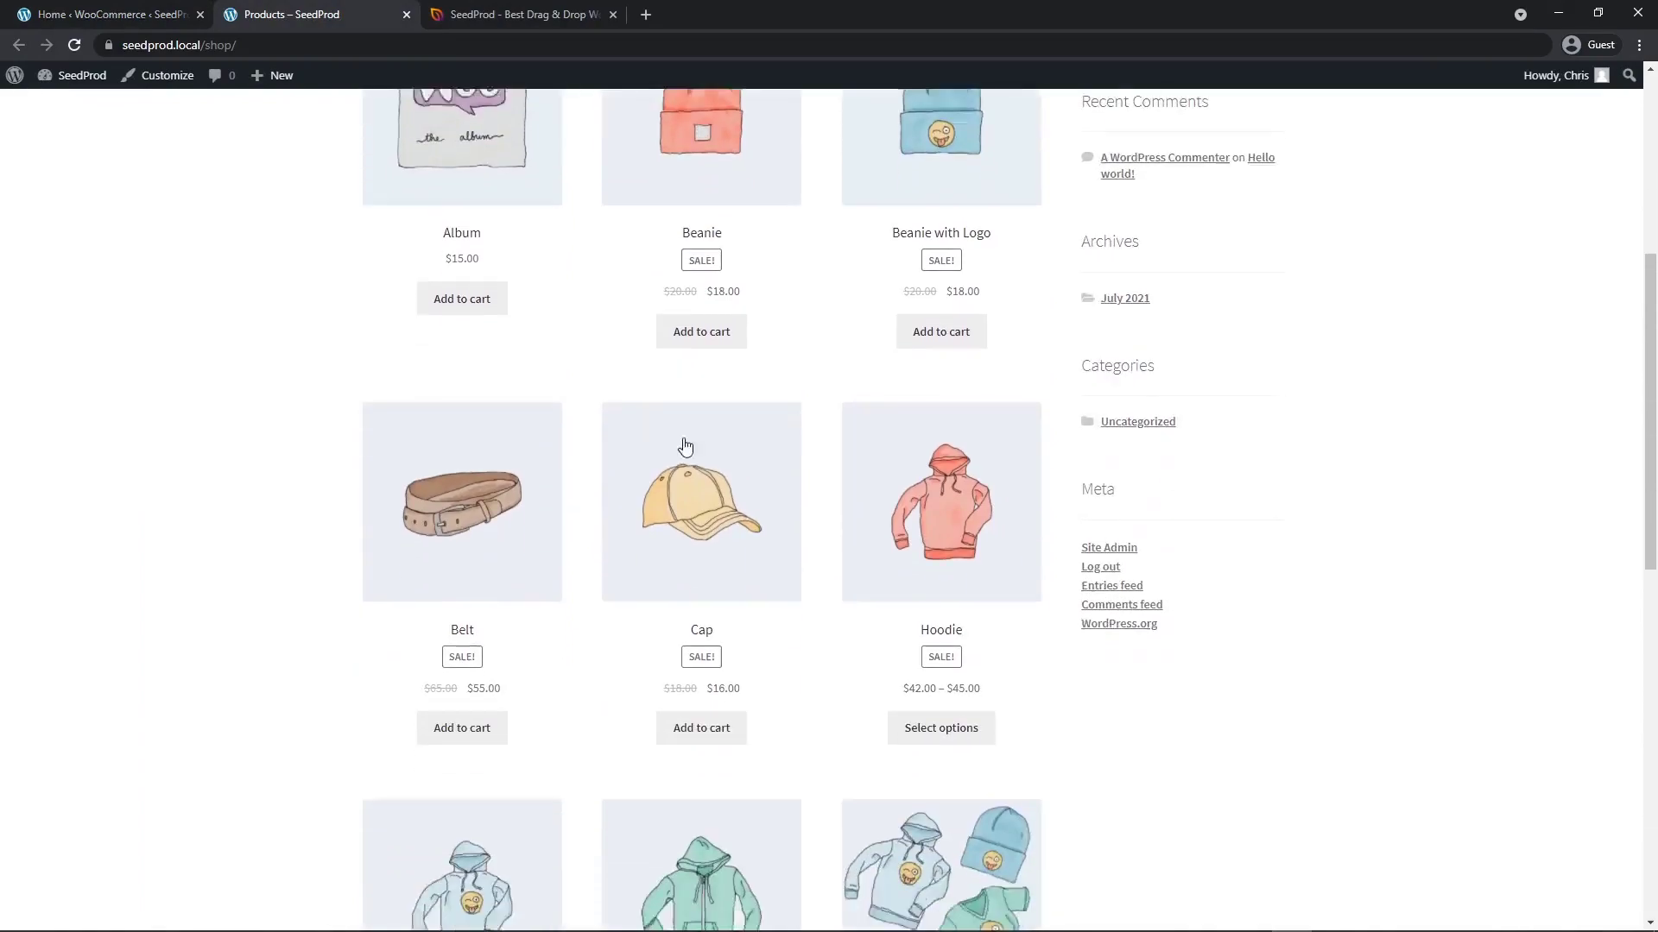
{"action": "scroll", "coordinate": [685, 446], "scroll_direction": "down", "scroll_amount": 6}
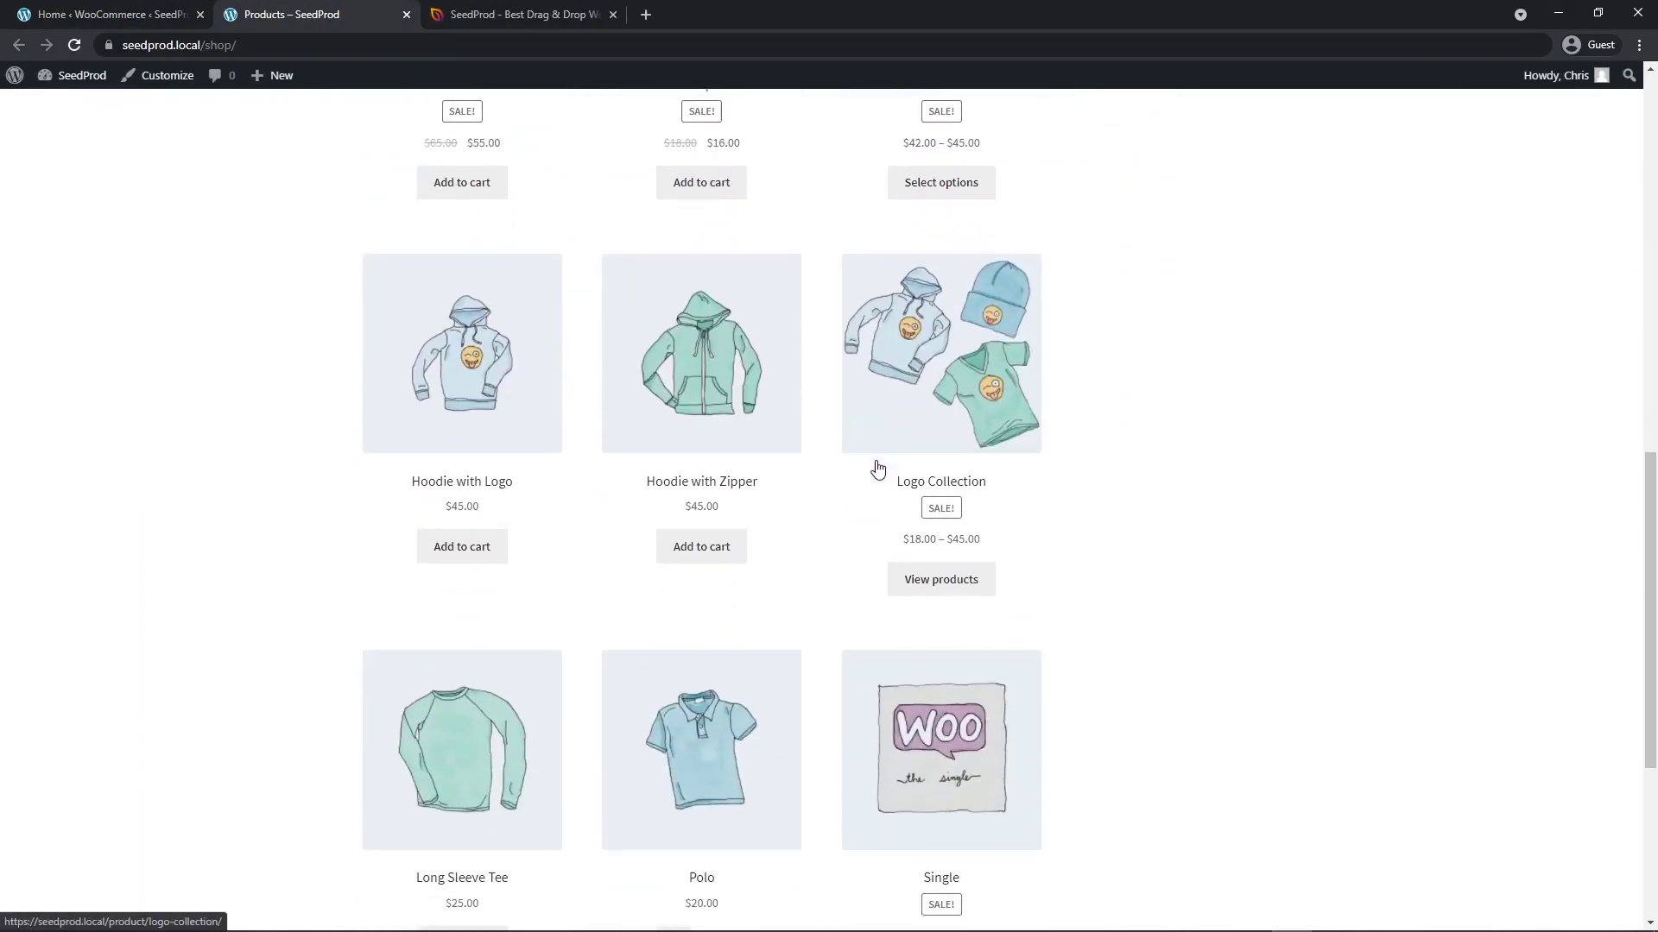
{"action": "scroll", "coordinate": [587, 267], "scroll_direction": "up", "scroll_amount": 11}
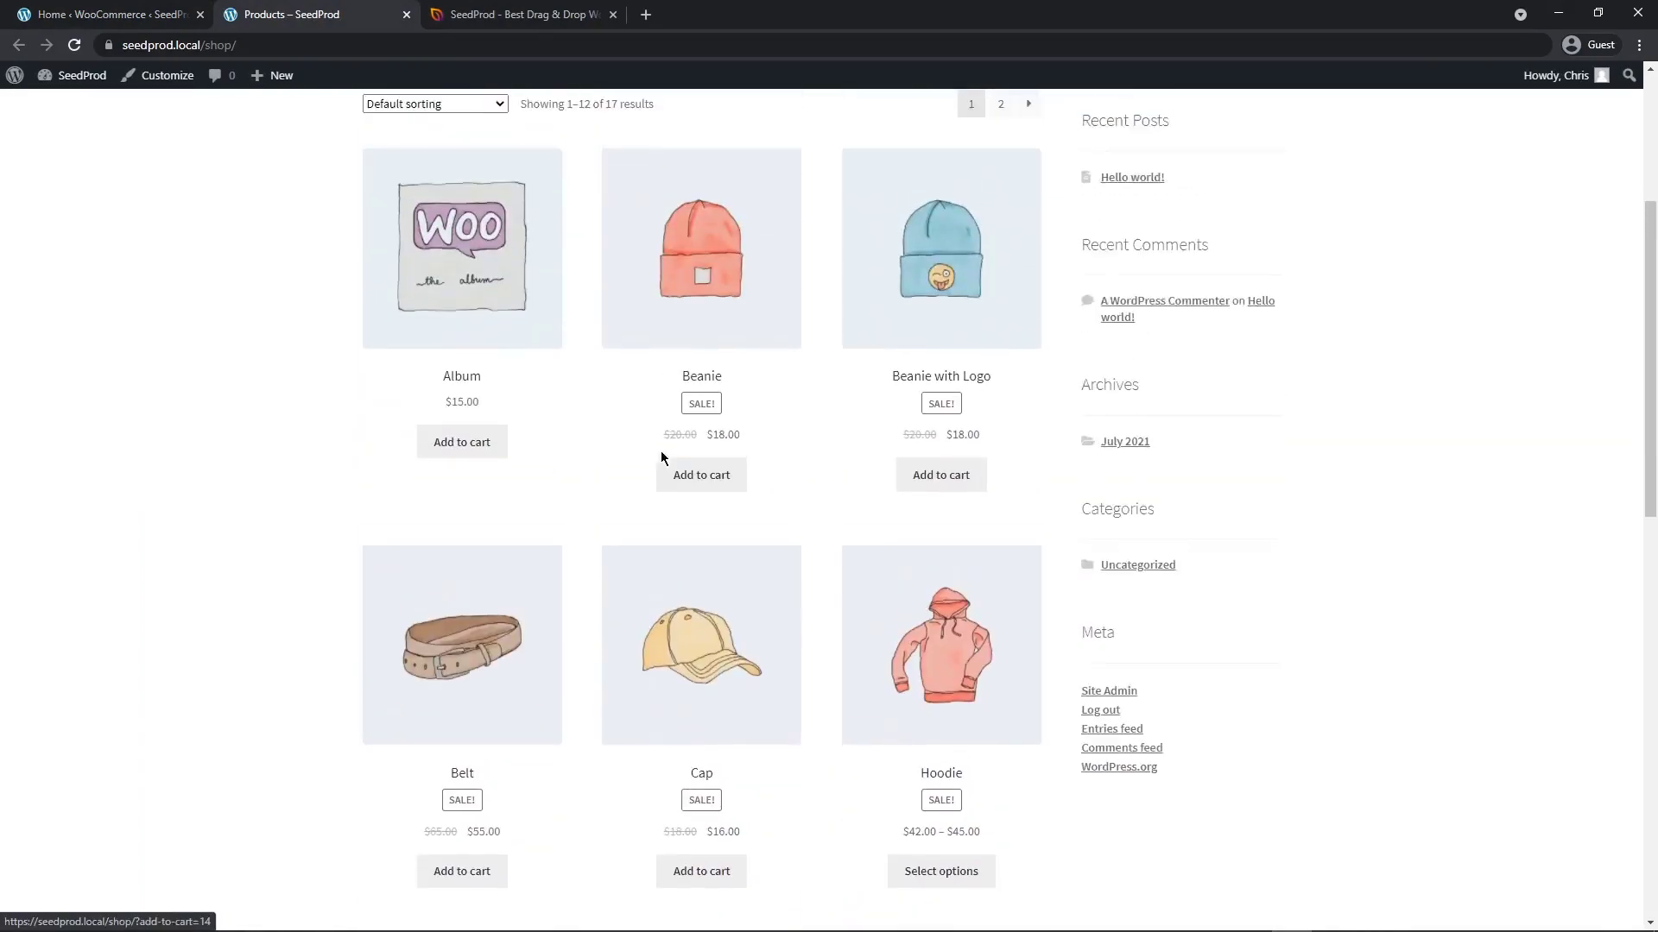
{"action": "key", "text": "ctrl+w"}
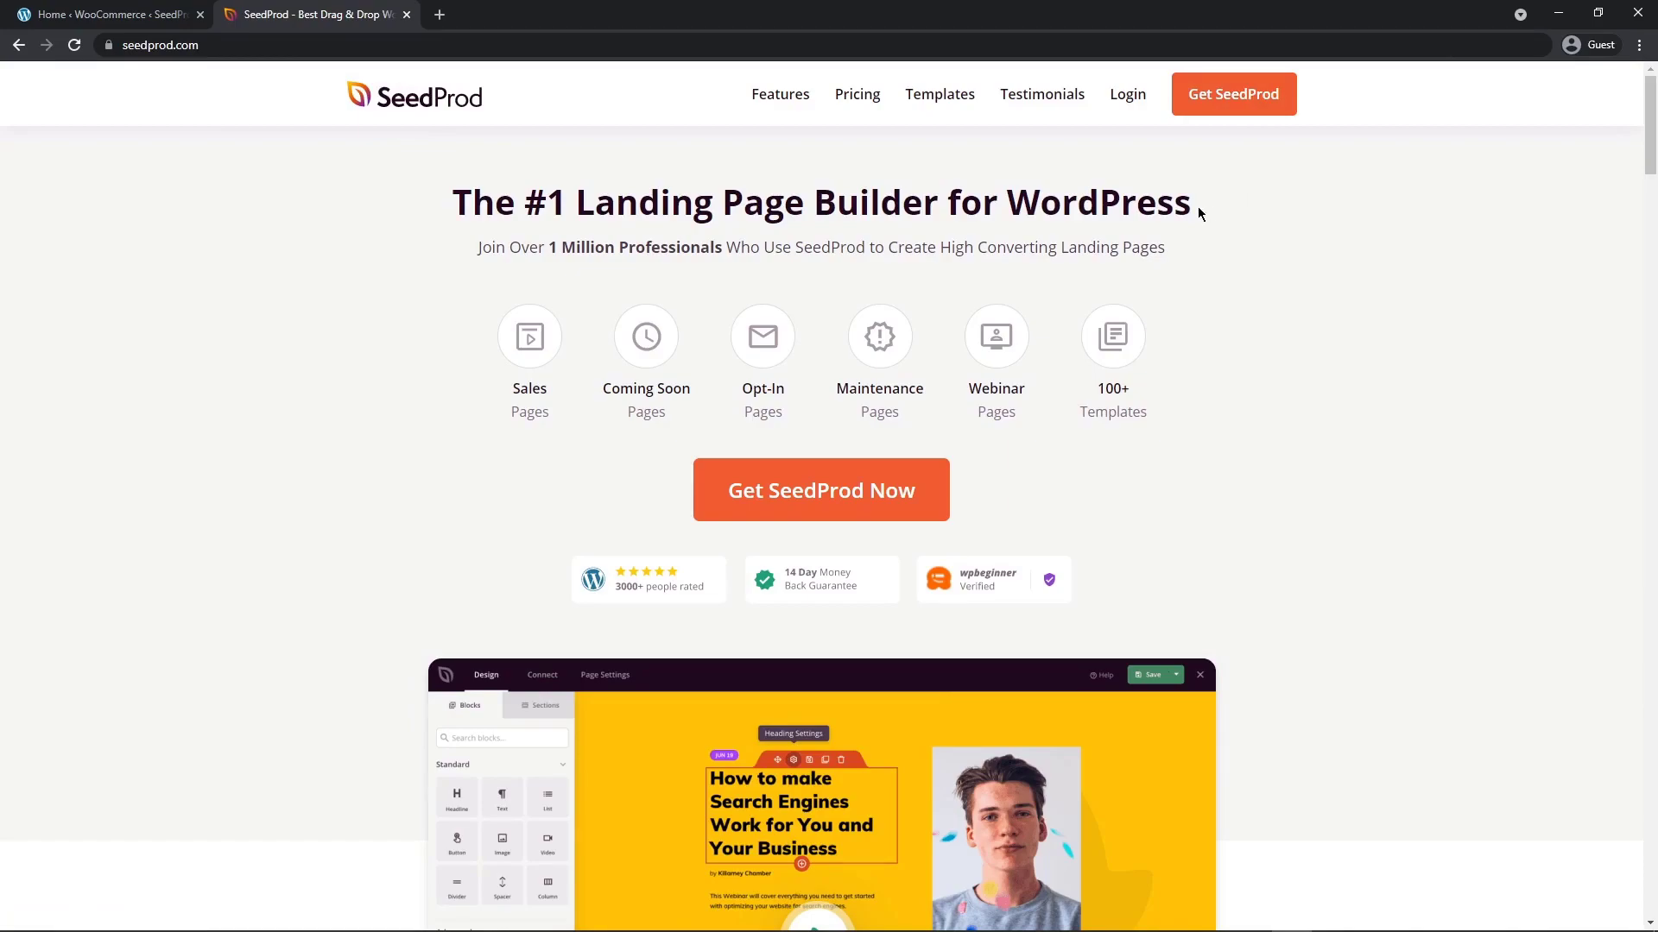
From the SeedProd account downloads, get the Landing Page Pro 6.5.2 zip, copy the license key, and close the site
{"action": "left_click", "coordinate": [1128, 97]}
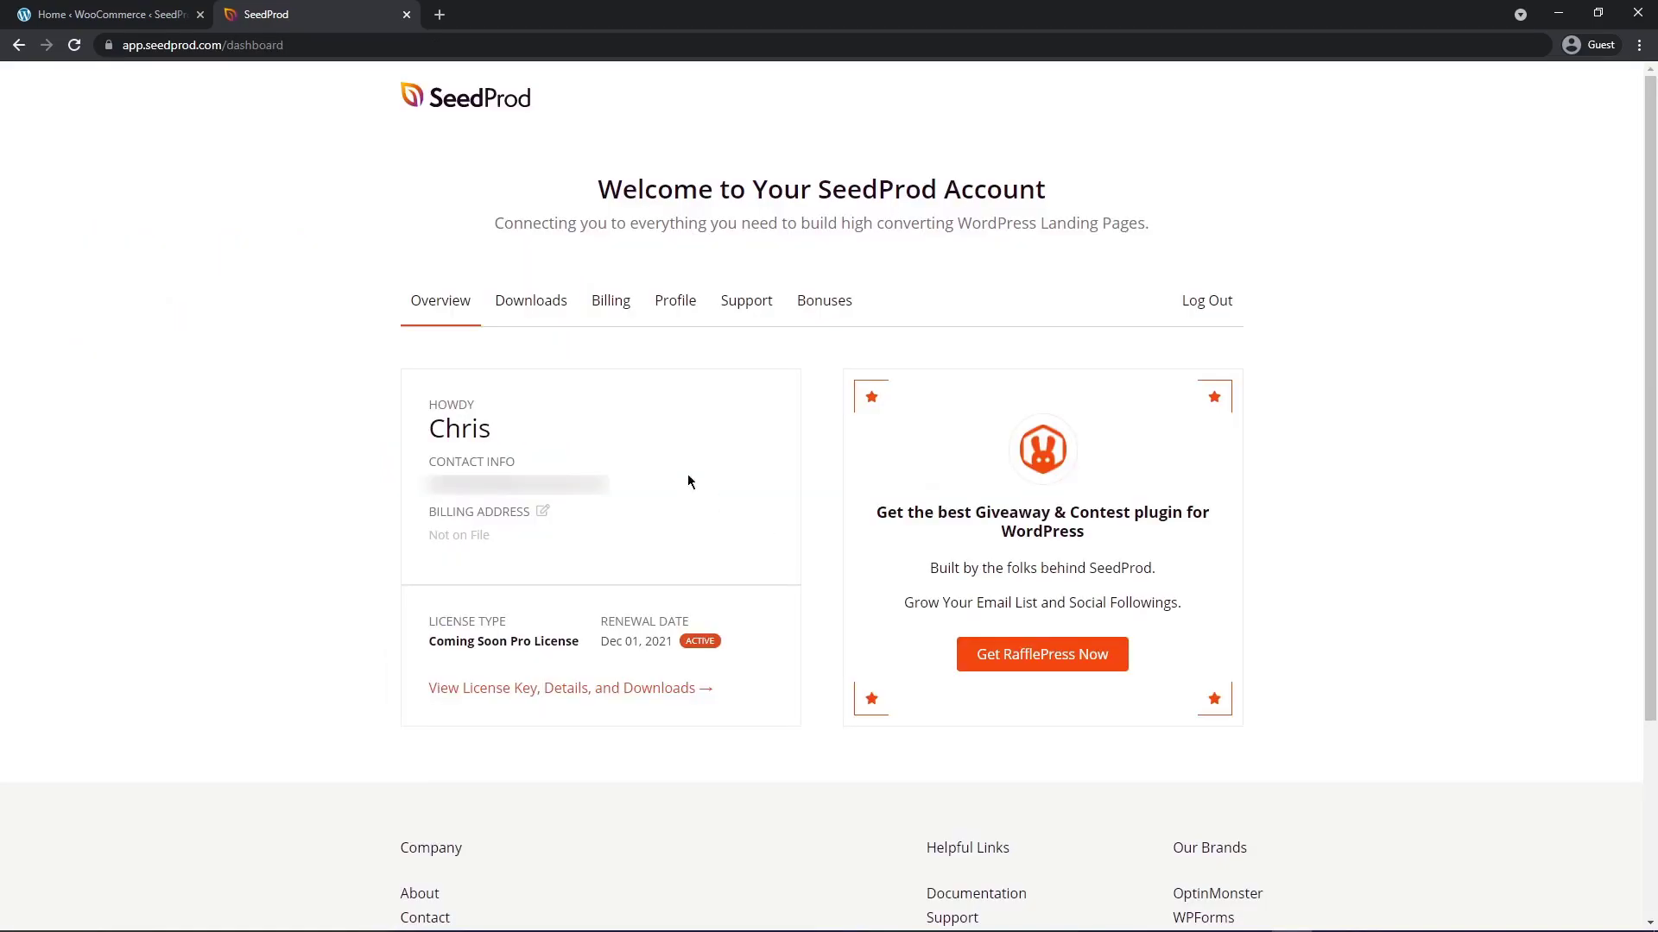
{"action": "left_click", "coordinate": [534, 302]}
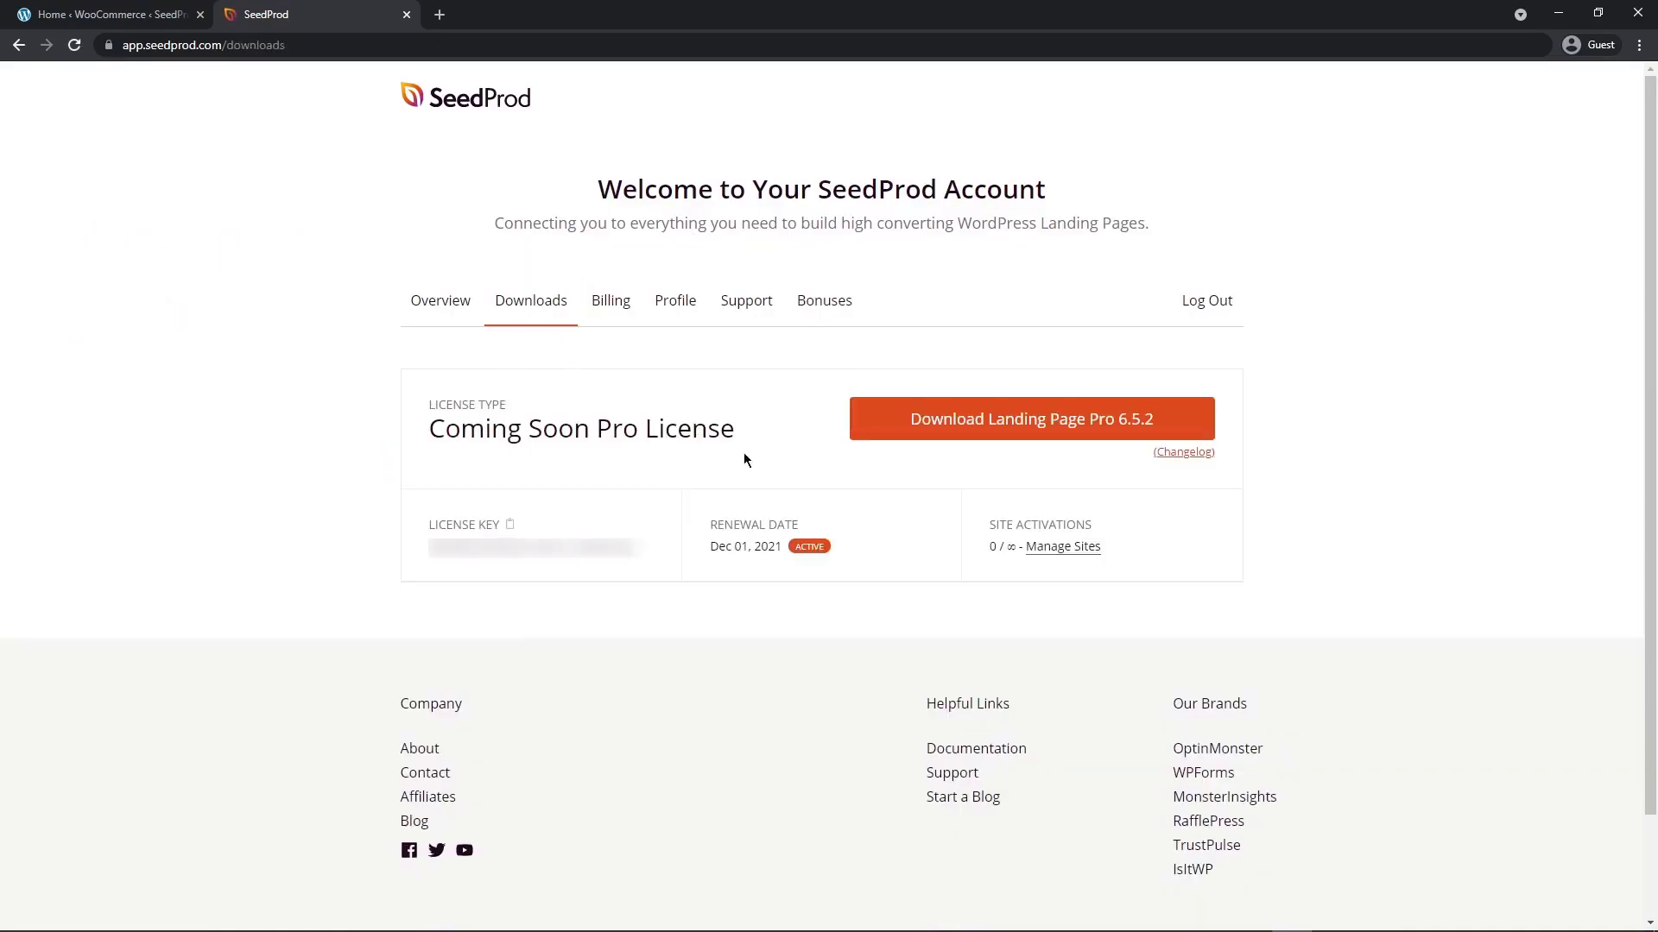
{"action": "left_click", "coordinate": [1040, 429]}
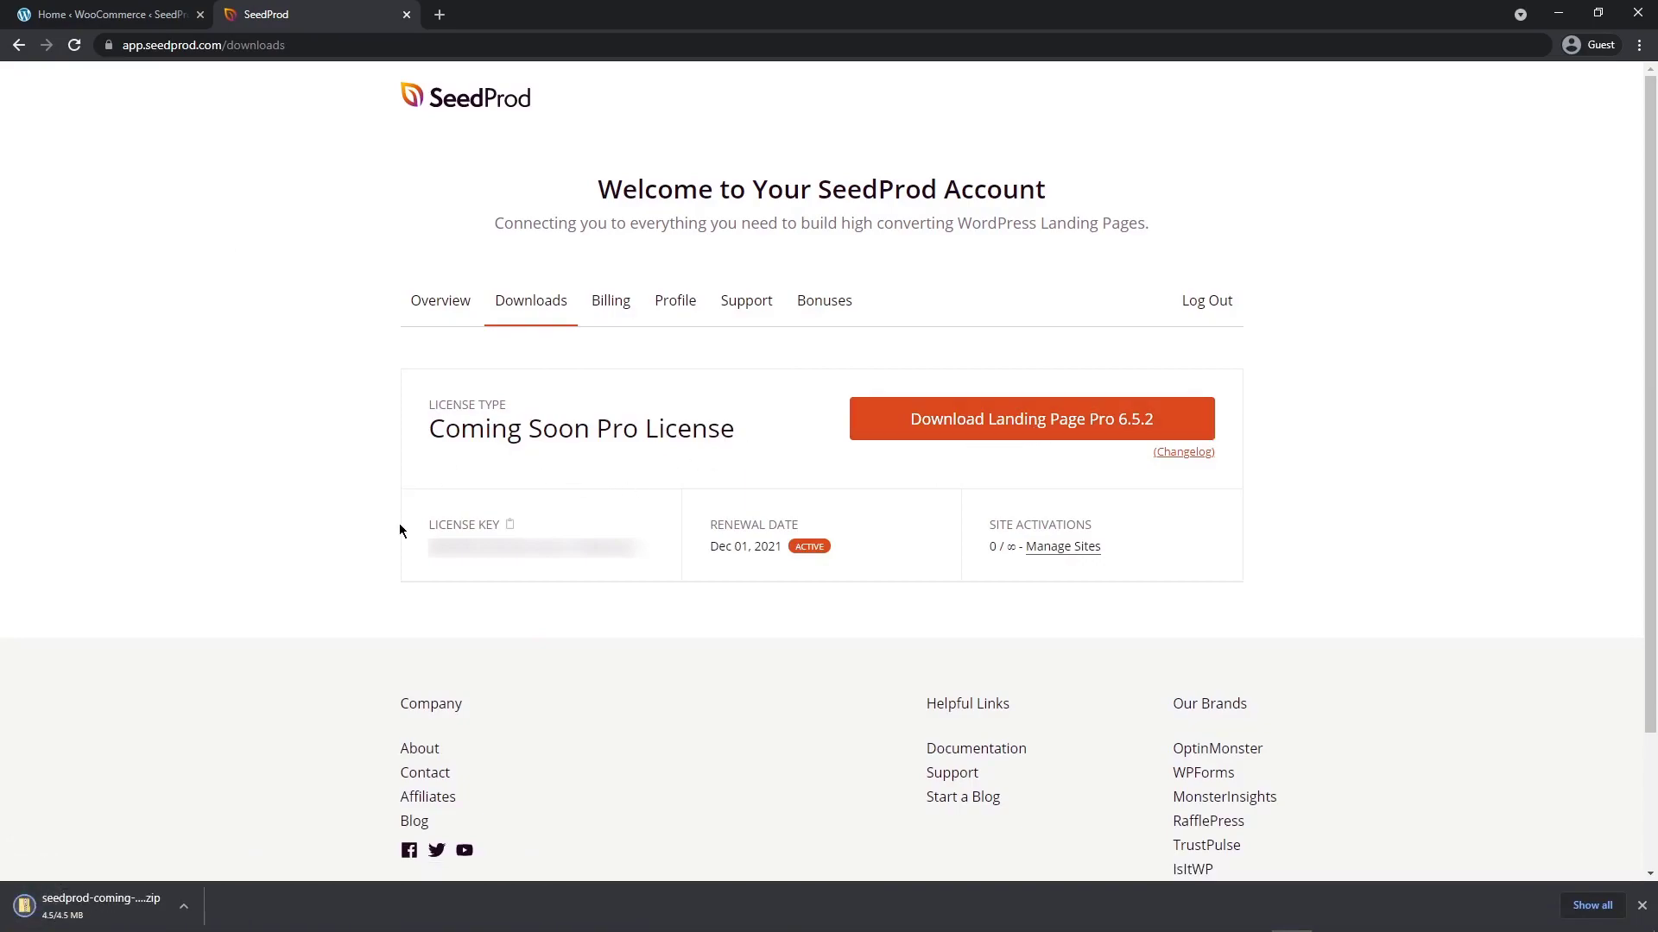
{"action": "left_click", "coordinate": [510, 527]}
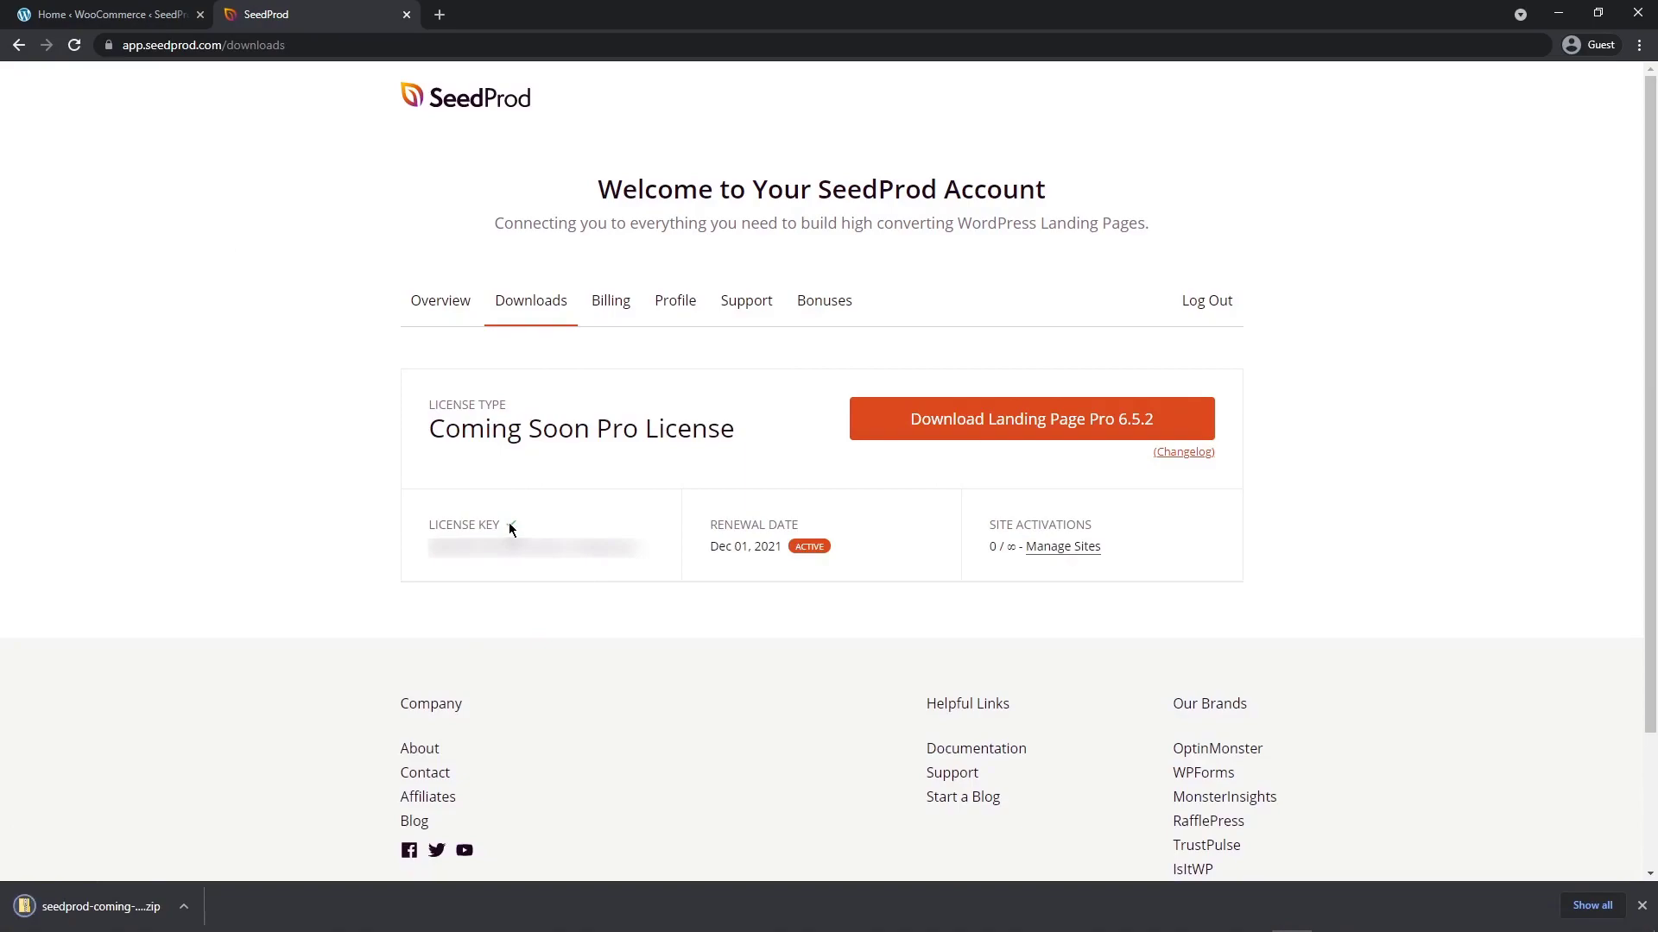
{"action": "left_click", "coordinate": [406, 16]}
Upload the SeedProd Landing Page Pro zip as a new plugin, install it, and activate it
{"action": "mouse_move", "coordinate": [121, 649]}
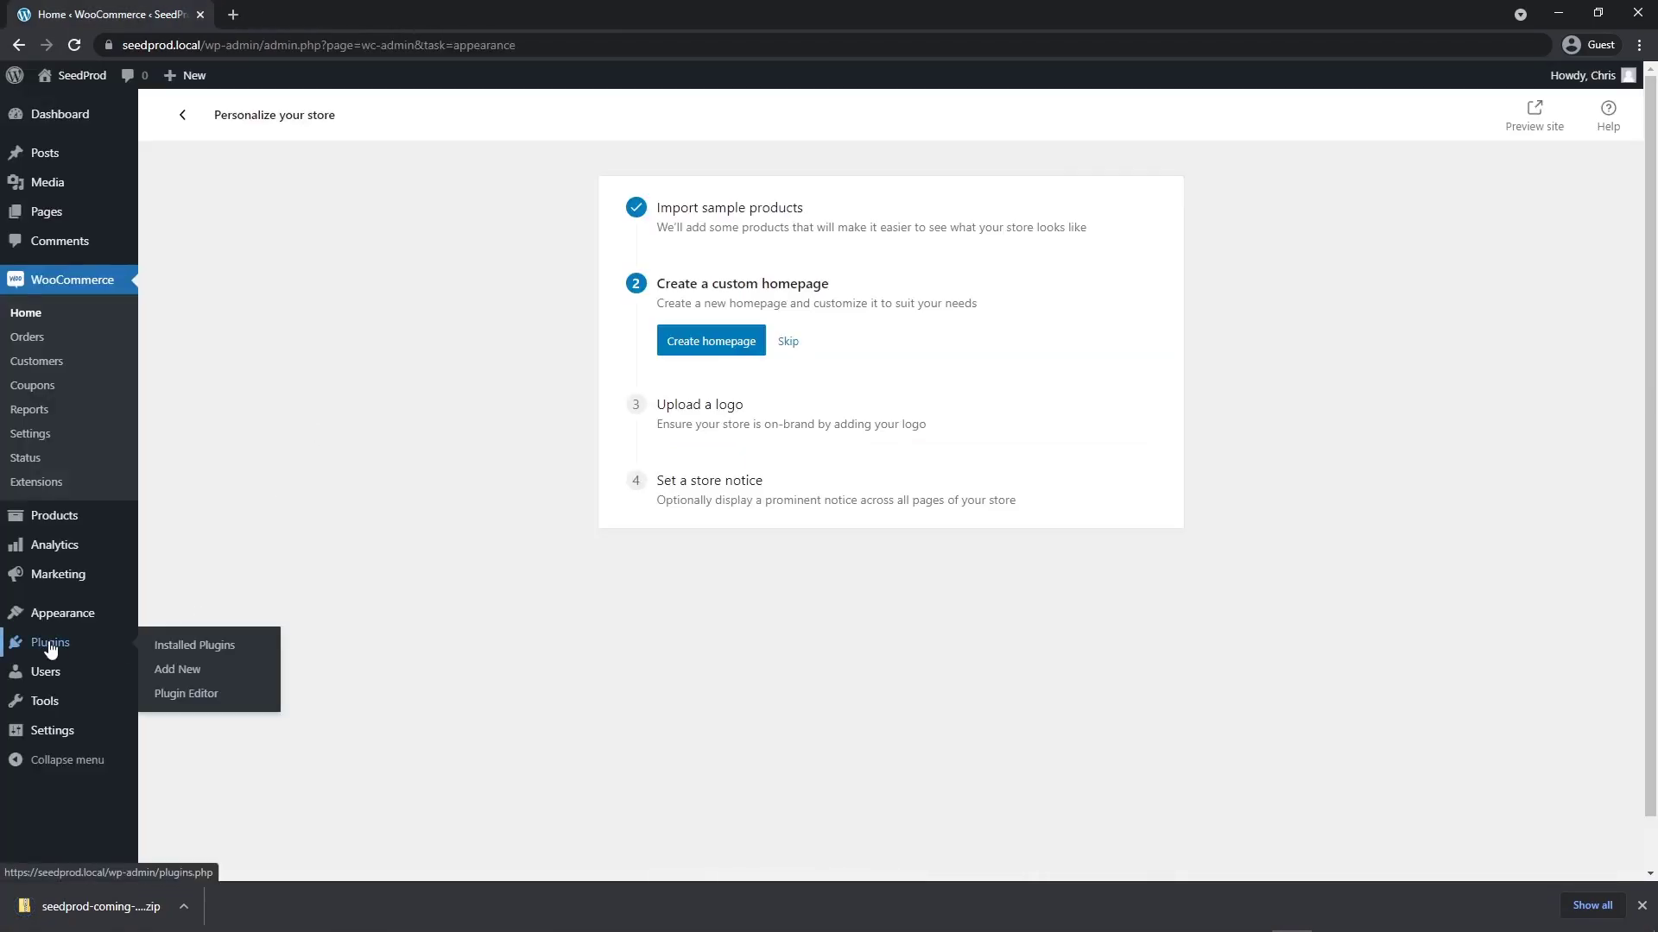
{"action": "left_click", "coordinate": [176, 671]}
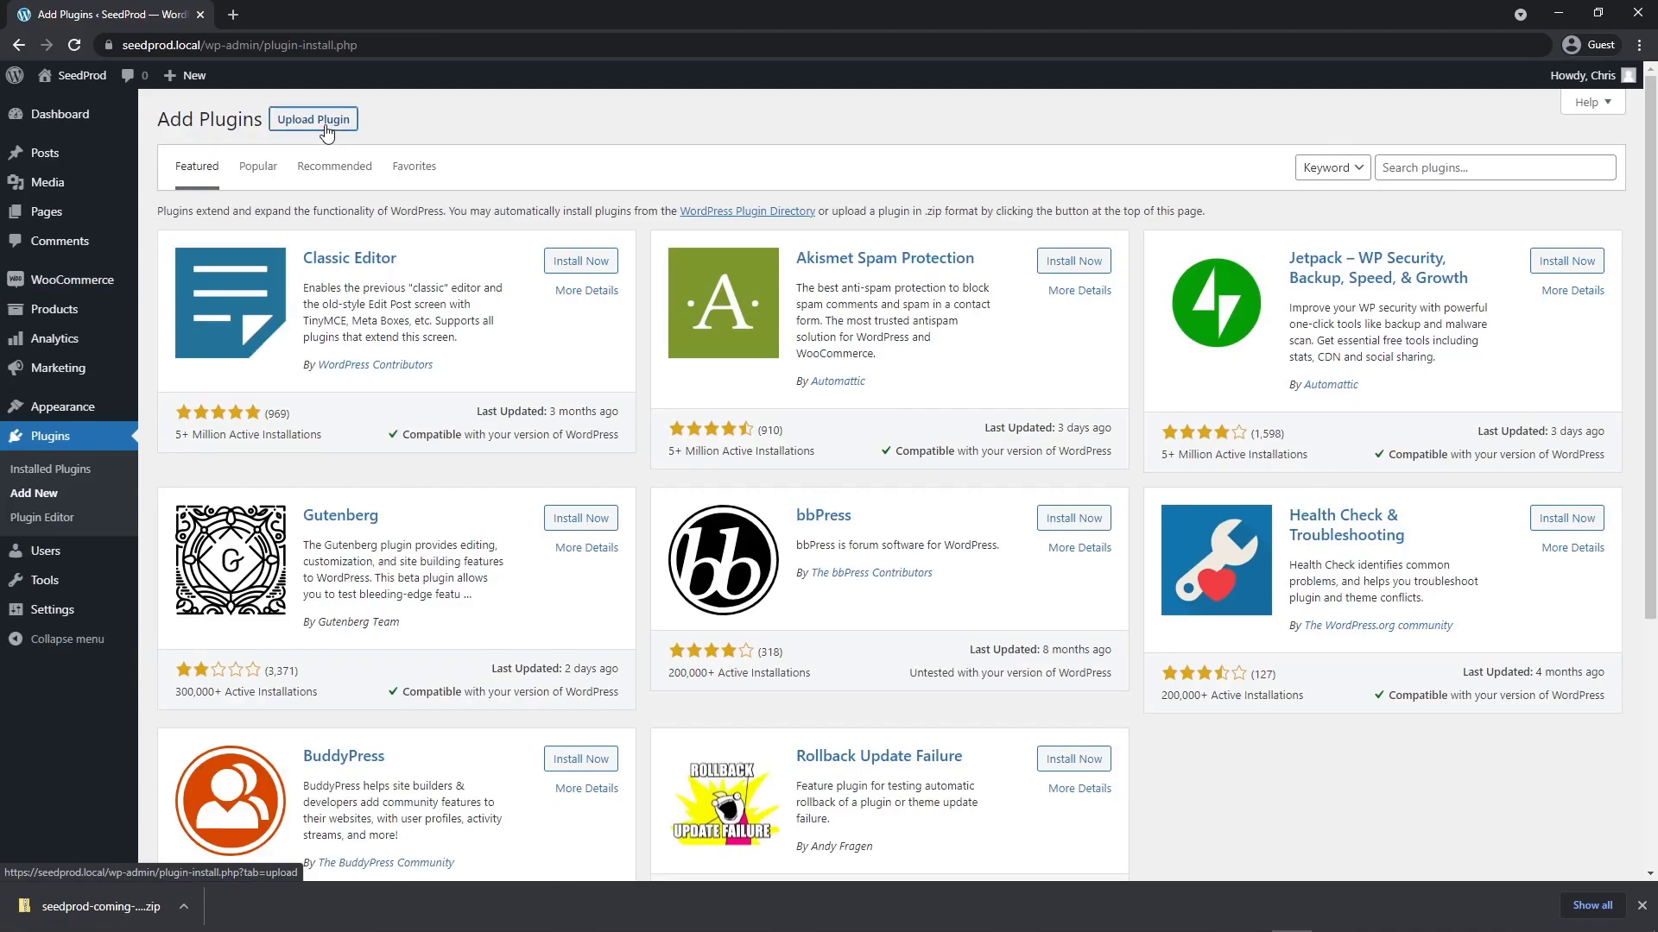
{"action": "left_click", "coordinate": [324, 126]}
{"action": "left_click_drag", "start_coordinate": [127, 911], "coordinate": [809, 274]}
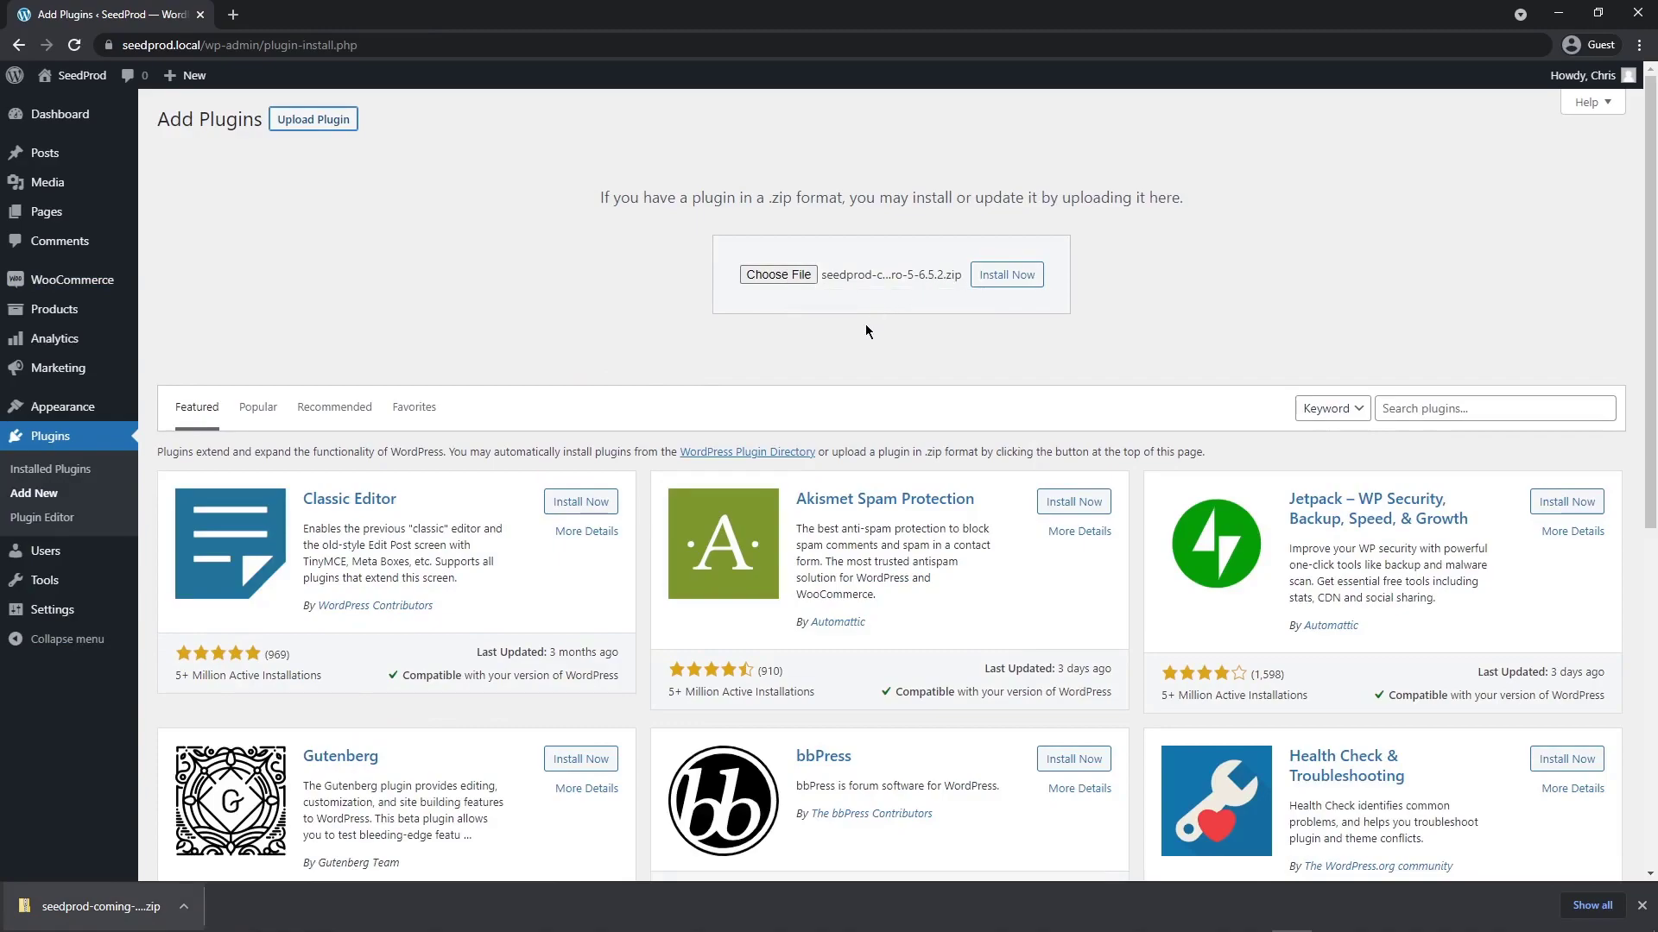
{"action": "left_click", "coordinate": [1008, 275]}
{"action": "left_click", "coordinate": [203, 269]}
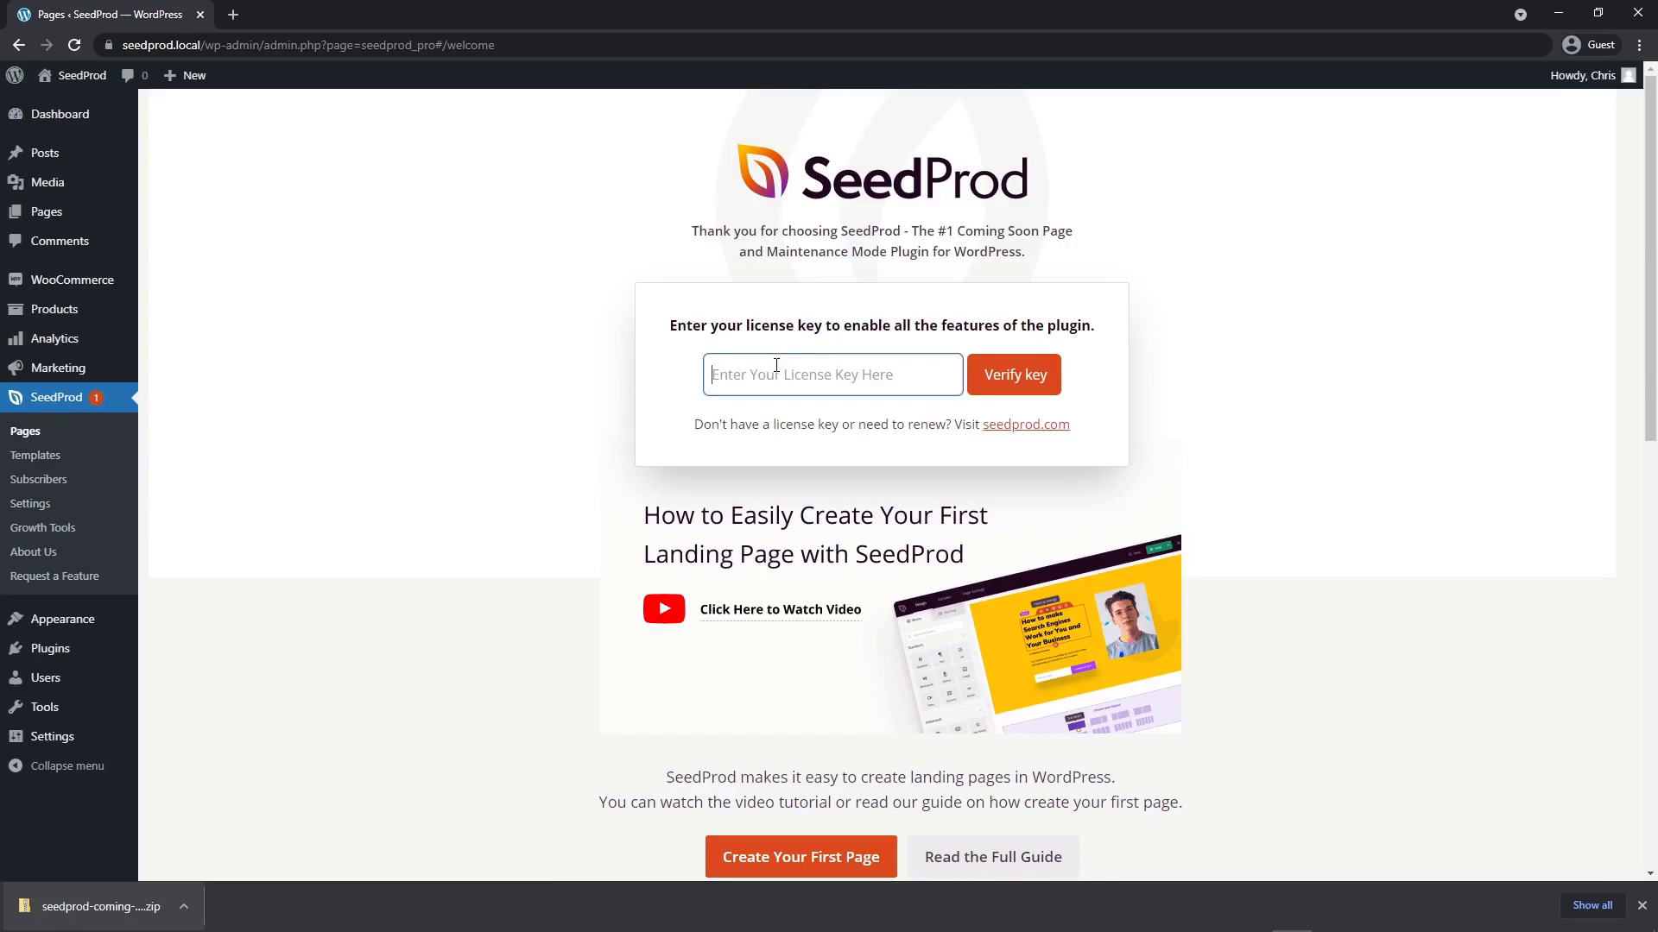
Paste the copied license key into SeedProd's welcome page and verify it
{"action": "right_click", "coordinate": [775, 372]}
{"action": "left_click", "coordinate": [861, 501]}
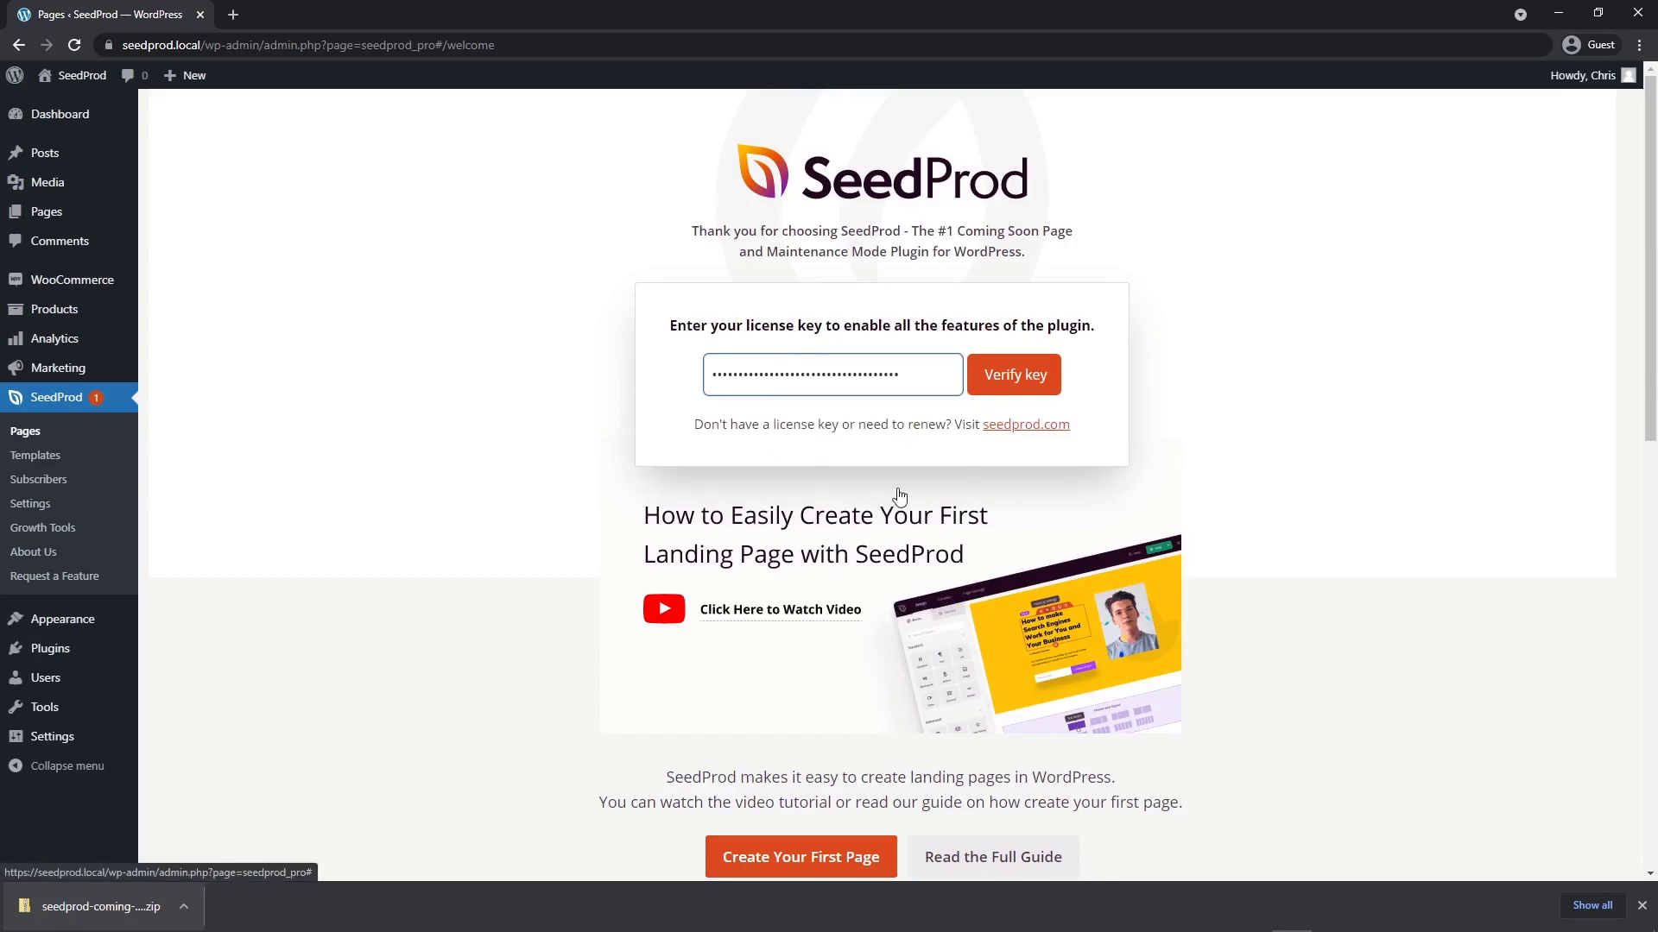
{"action": "left_click", "coordinate": [1014, 375]}
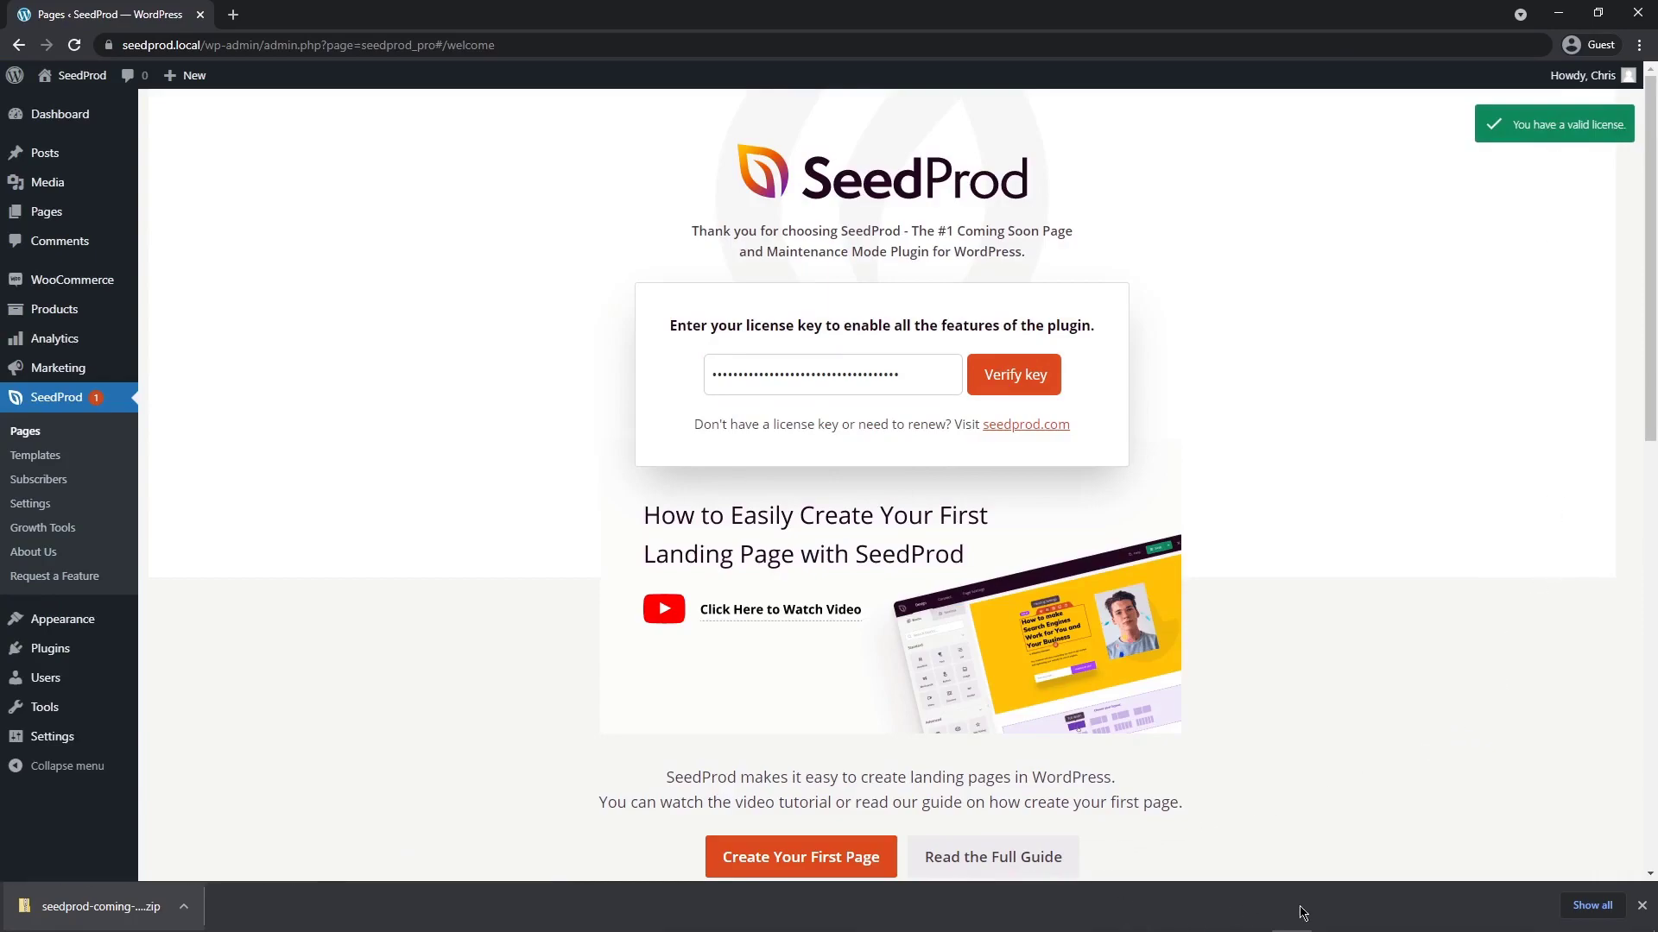
{"action": "left_click", "coordinate": [1640, 907]}
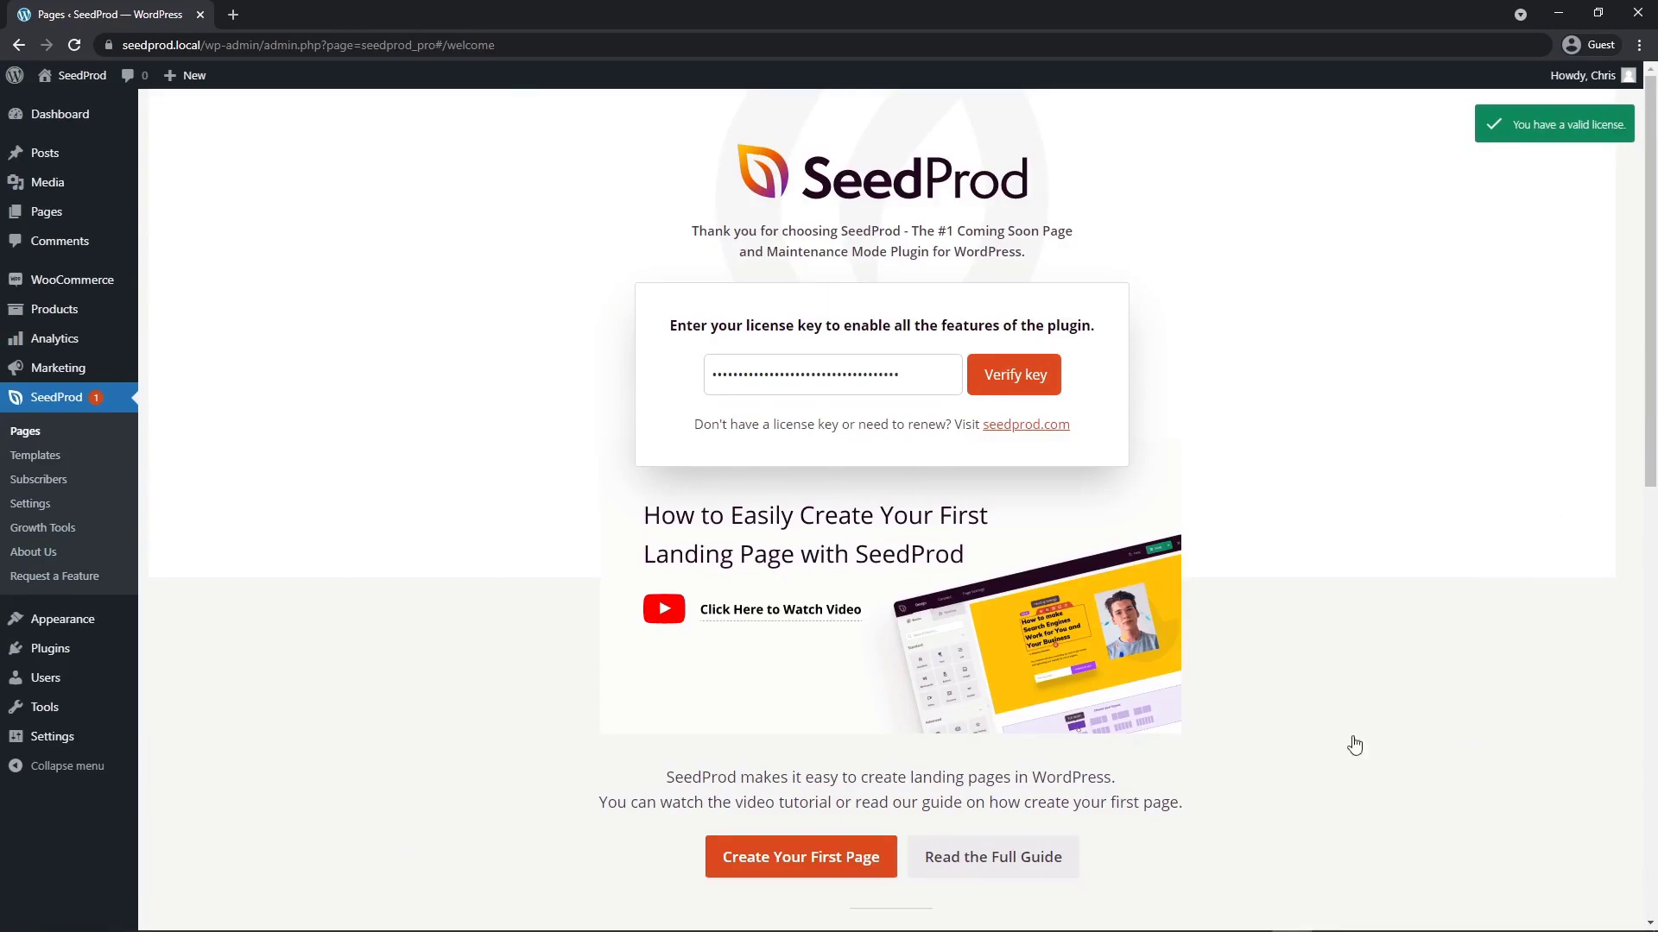
From the SeedProd Pages overview, start creating a new landing page
{"action": "left_click", "coordinate": [24, 432]}
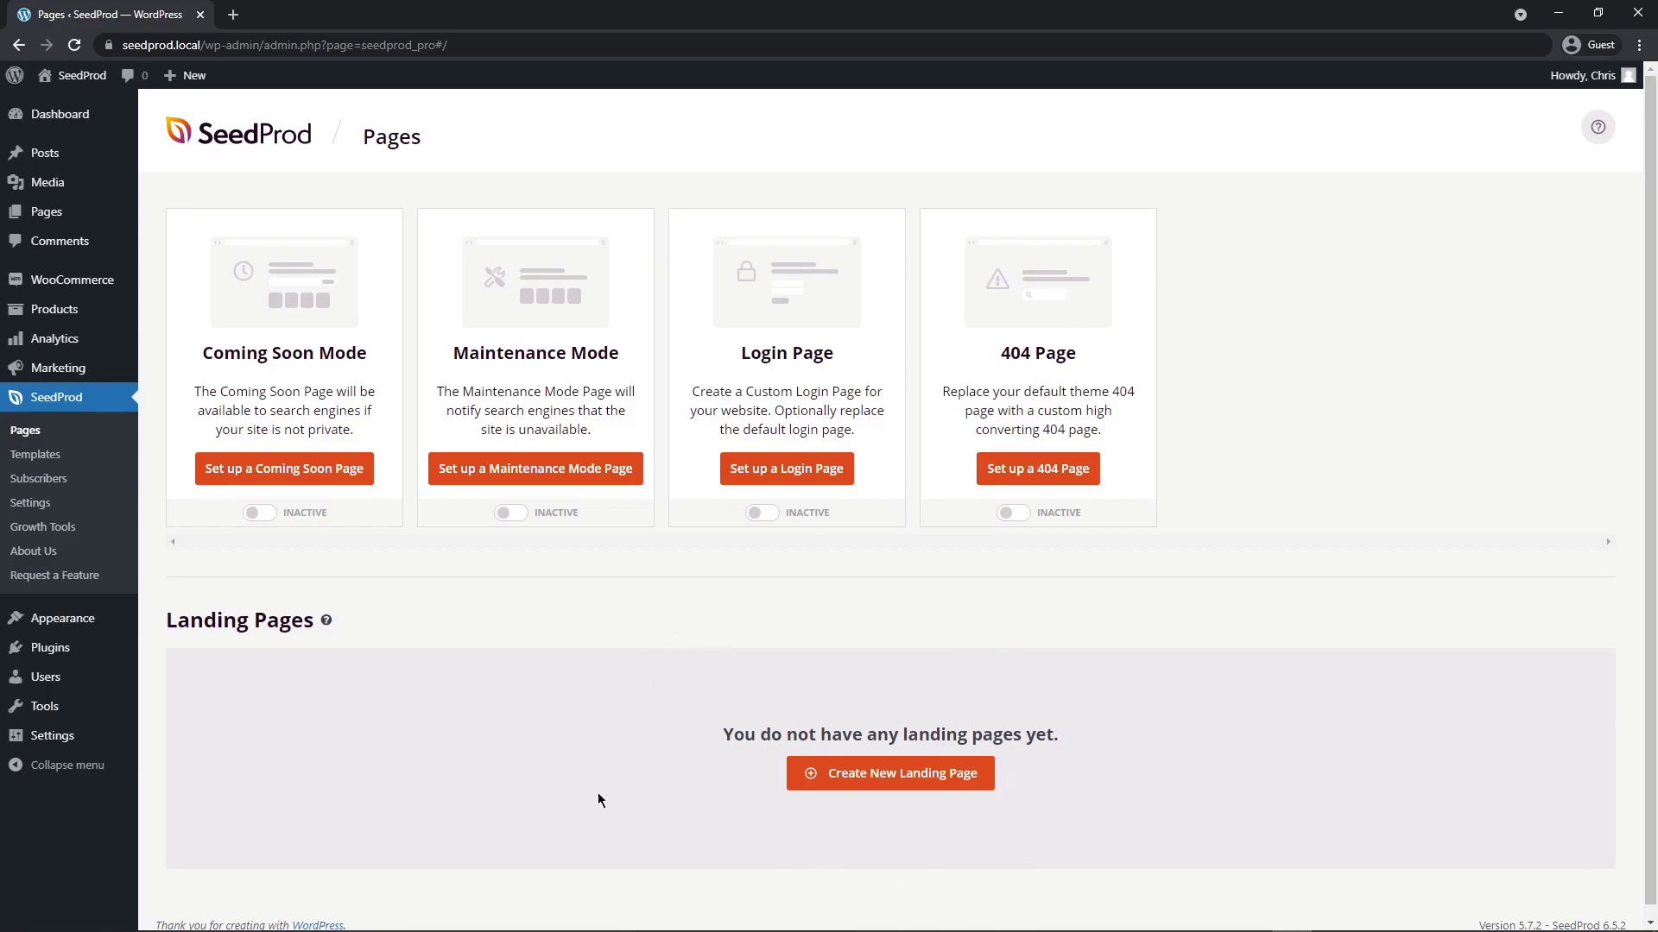
{"action": "left_click", "coordinate": [892, 774]}
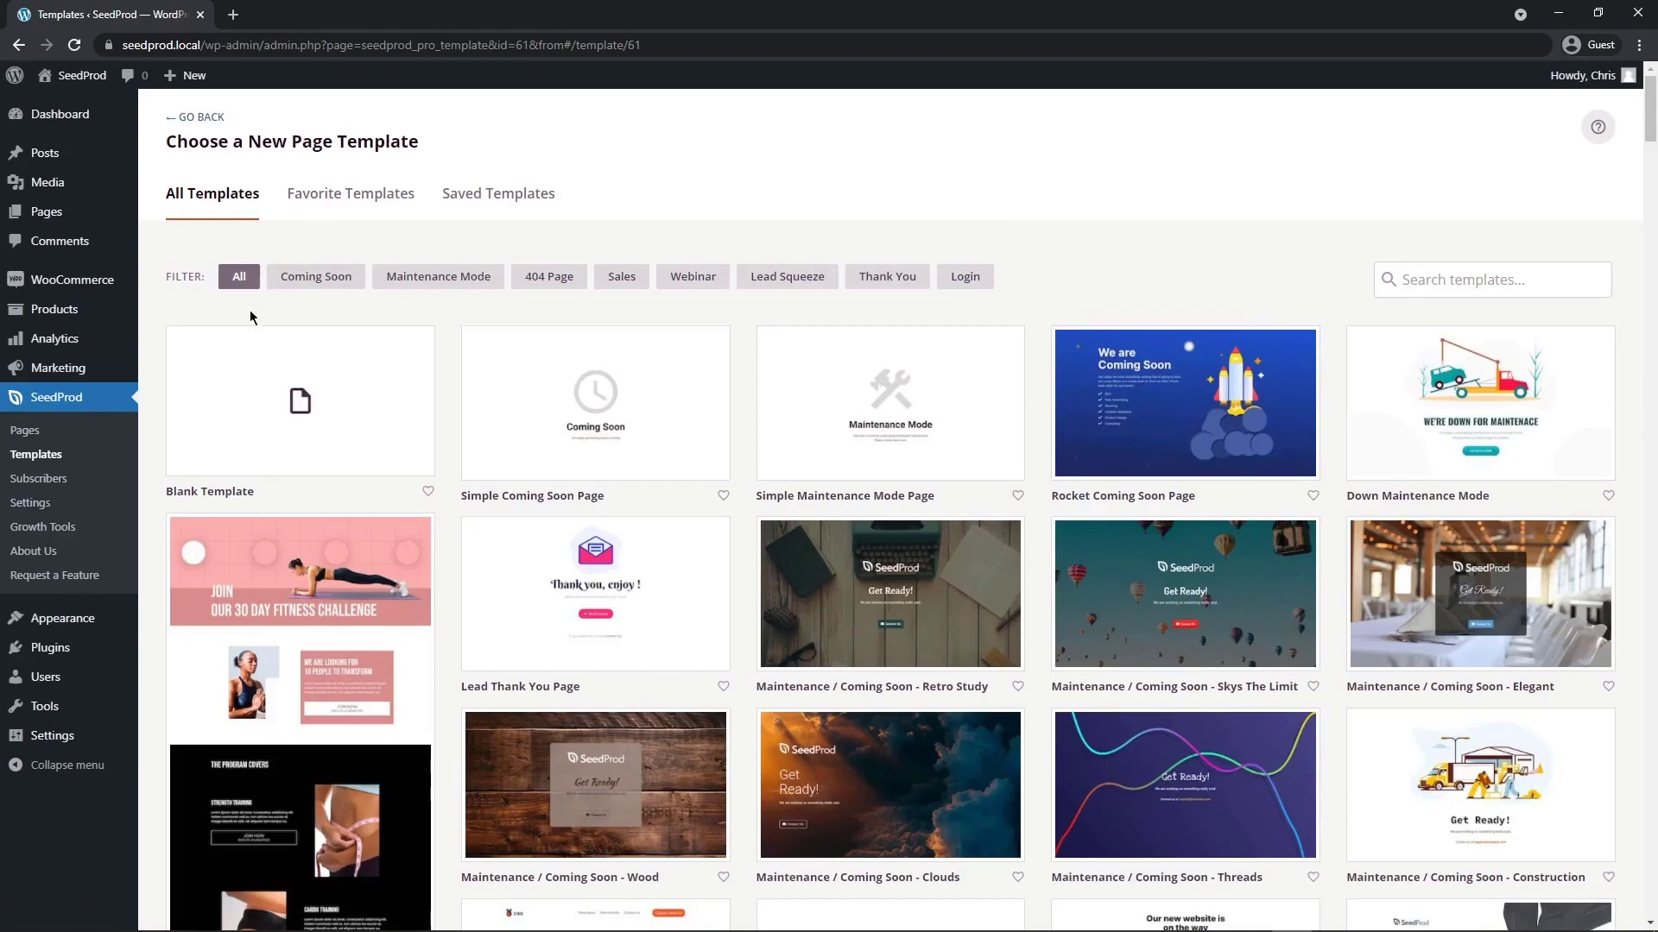
{"action": "mouse_move", "coordinate": [351, 399]}
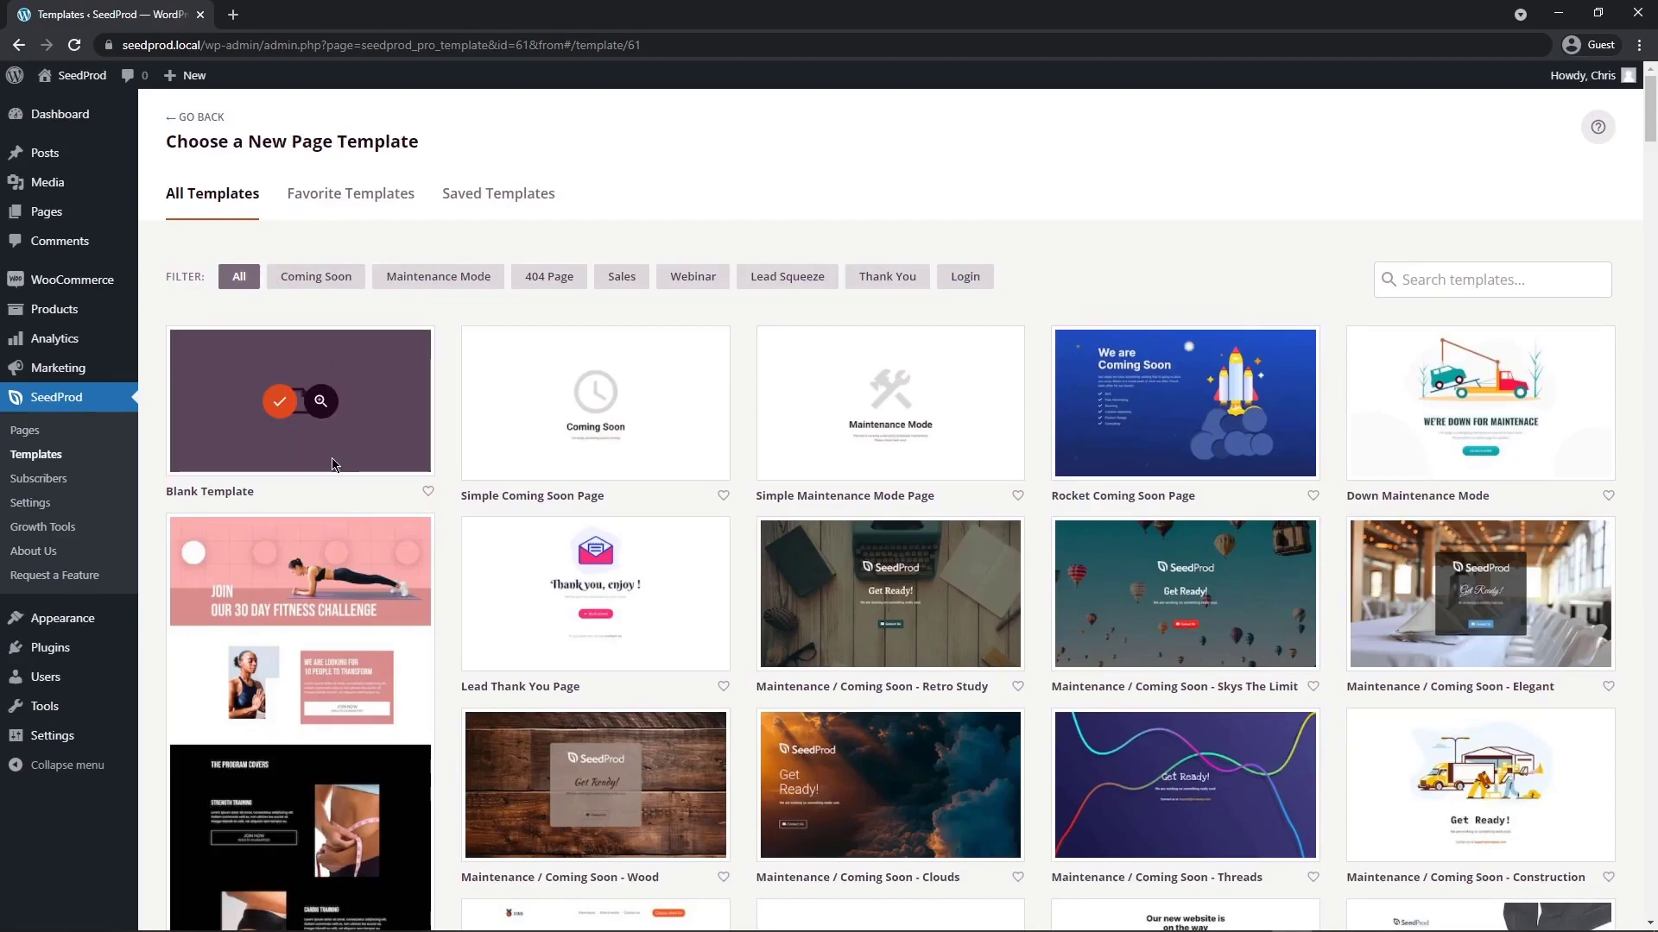
{"action": "mouse_move", "coordinate": [1649, 108]}
{"action": "left_mouse_down"}
{"action": "mouse_move", "coordinate": [1645, 371]}
{"action": "mouse_move", "coordinate": [1644, 102]}
{"action": "left_mouse_up"}
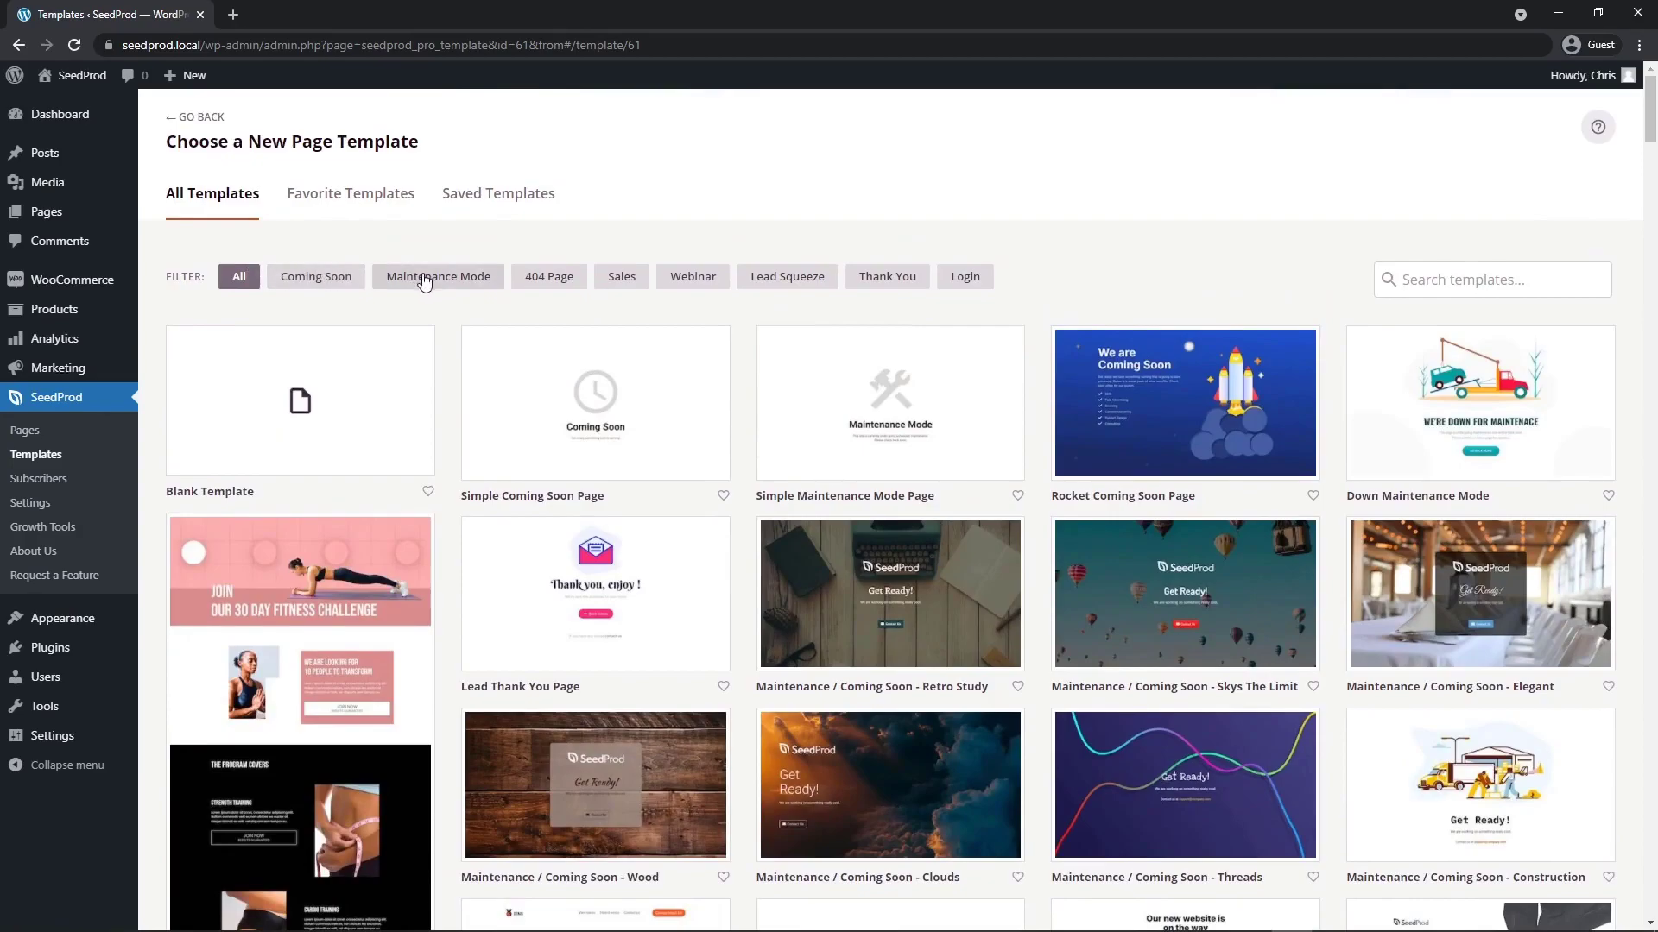
Try the Thank You and Webinar template filters, then settle on the Sales filter
{"action": "left_click", "coordinate": [911, 284]}
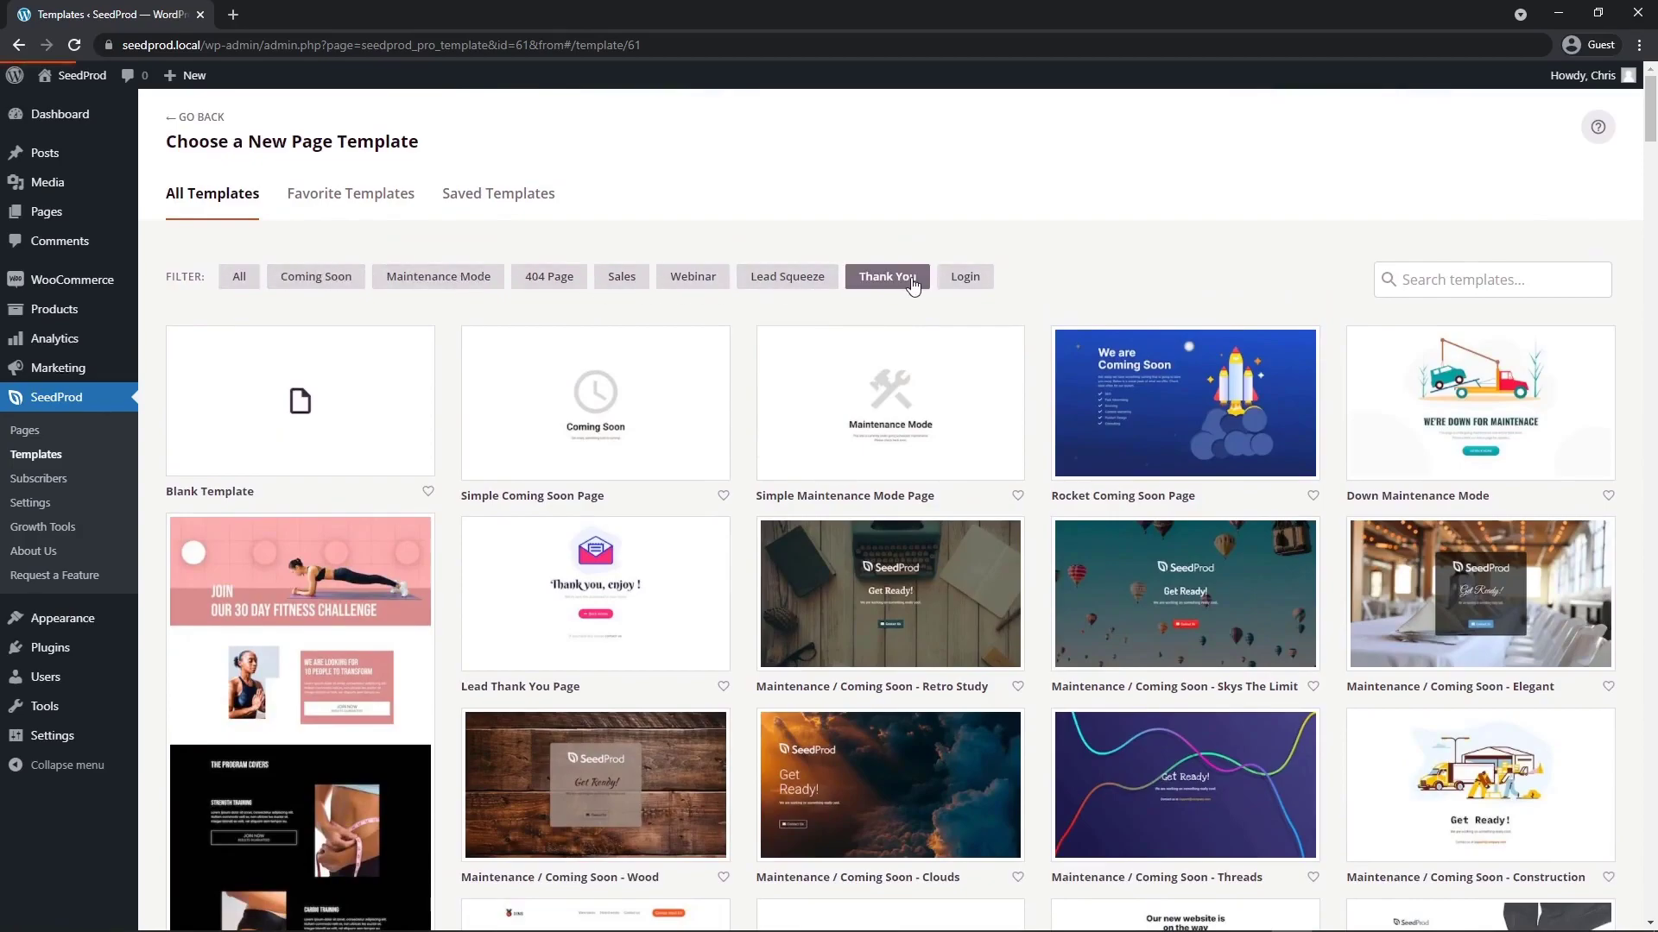
{"action": "scroll", "coordinate": [889, 388], "scroll_direction": "down", "scroll_amount": 3}
{"action": "scroll", "coordinate": [889, 389], "scroll_direction": "up", "scroll_amount": 3}
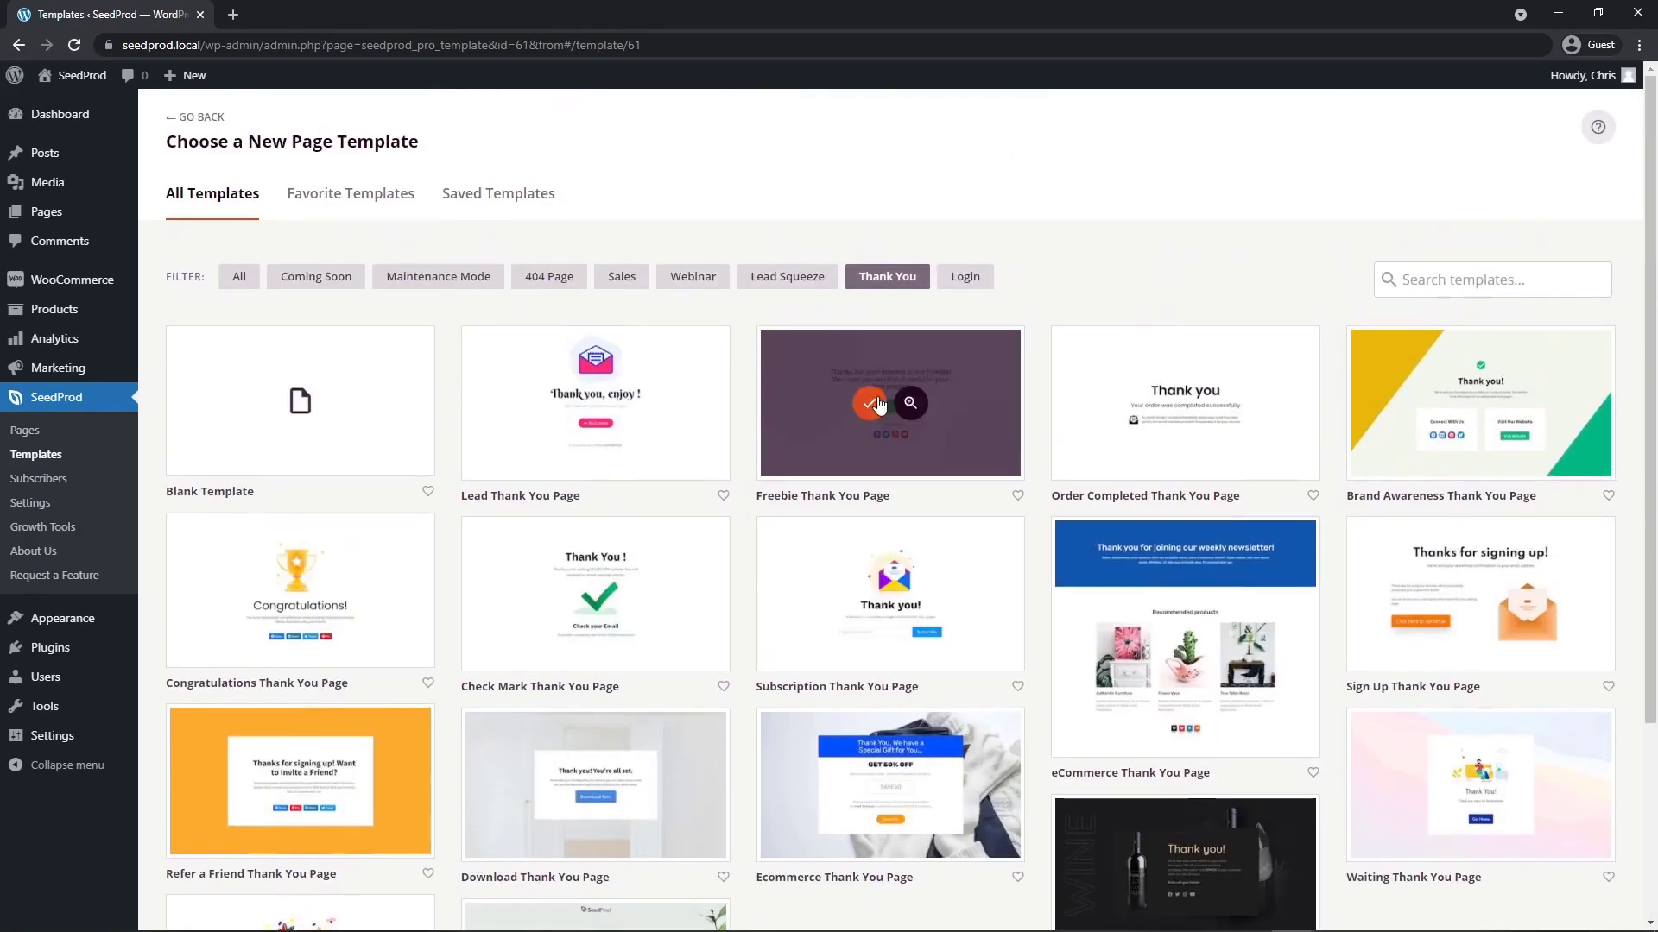
{"action": "left_click", "coordinate": [688, 278]}
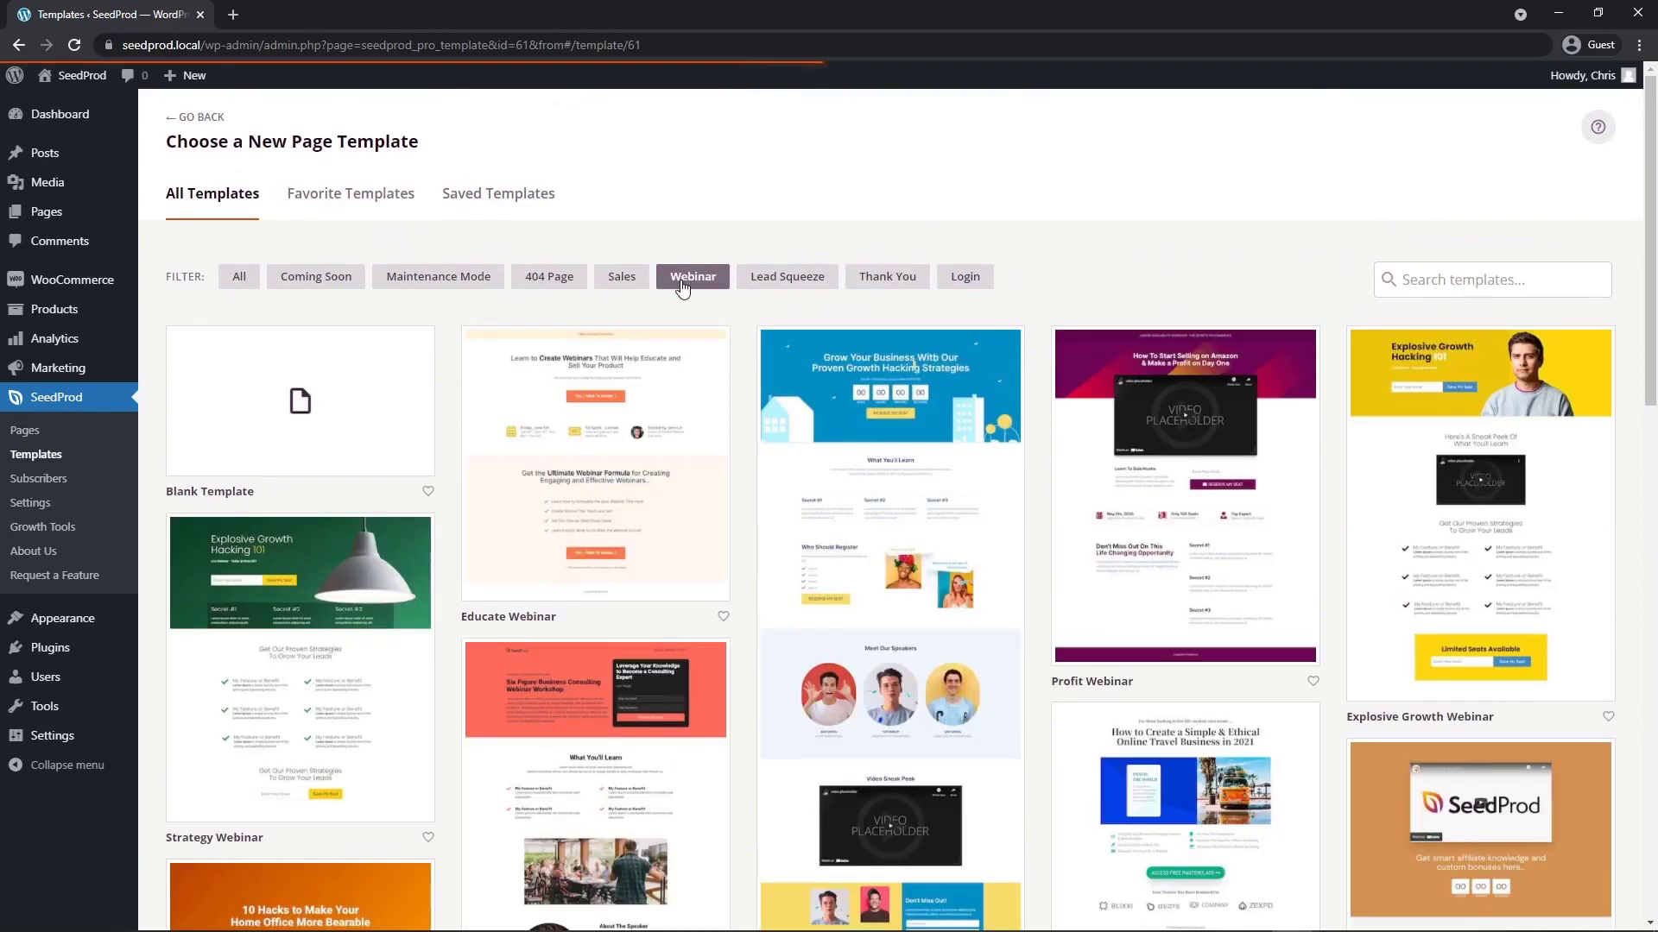
{"action": "left_click", "coordinate": [618, 278]}
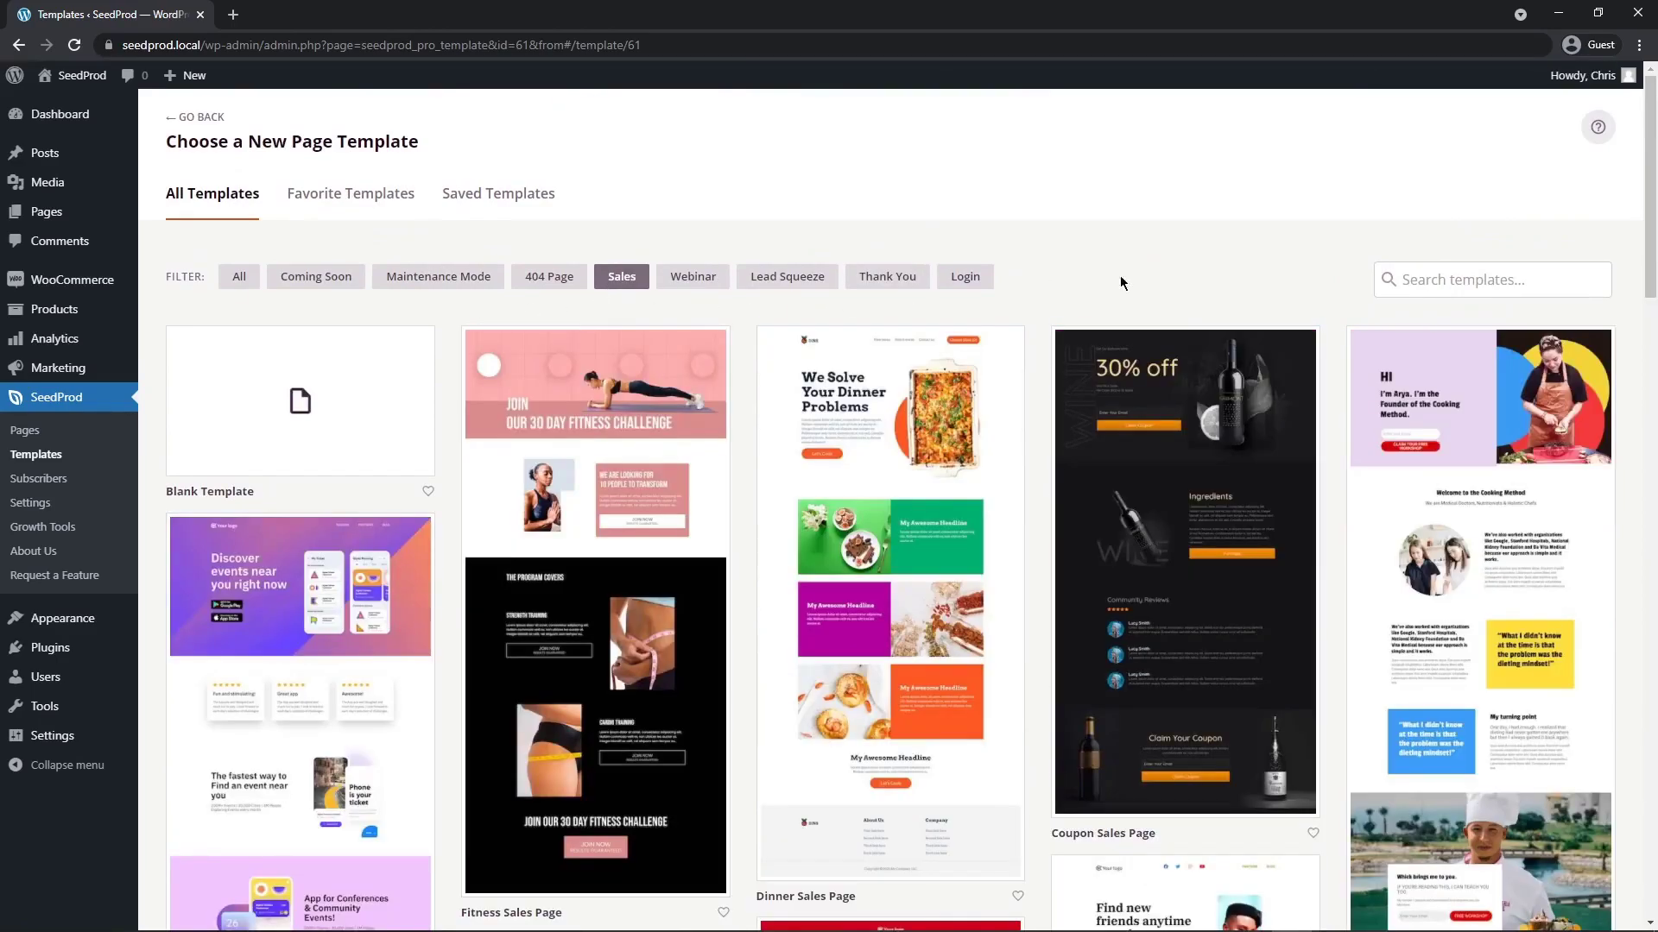
{"action": "left_click_drag", "start_coordinate": [1648, 121], "coordinate": [1648, 686]}
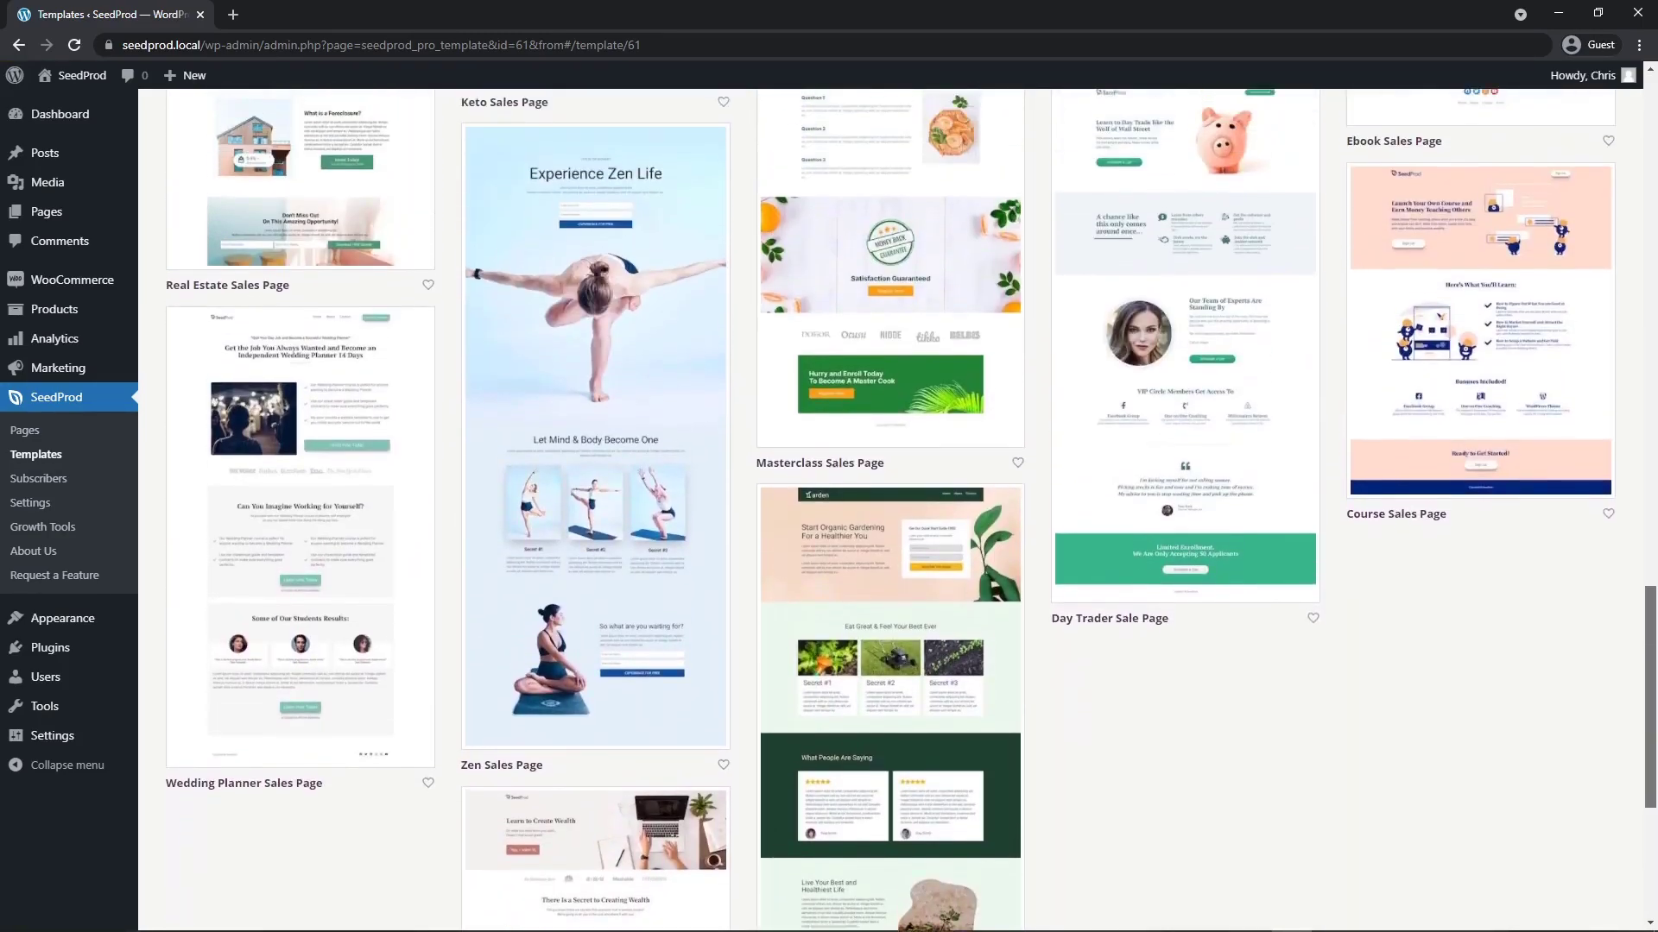
{"action": "scroll", "coordinate": [898, 510], "scroll_direction": "up", "scroll_amount": 12}
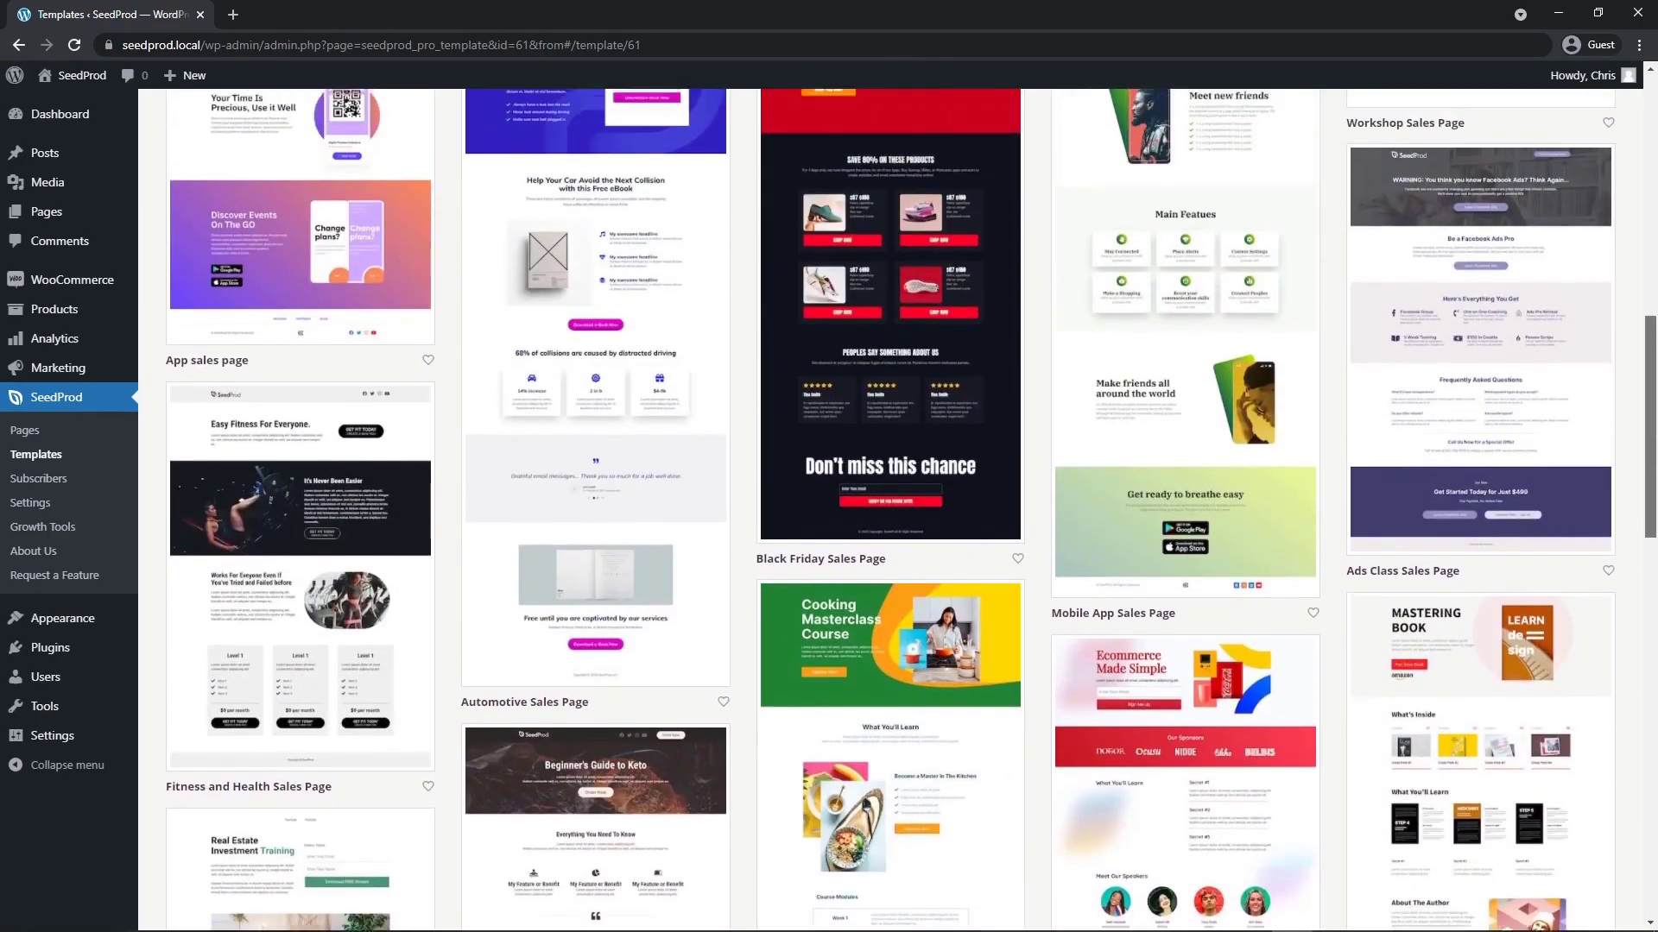
{"action": "scroll", "coordinate": [898, 509], "scroll_direction": "up", "scroll_amount": 15}
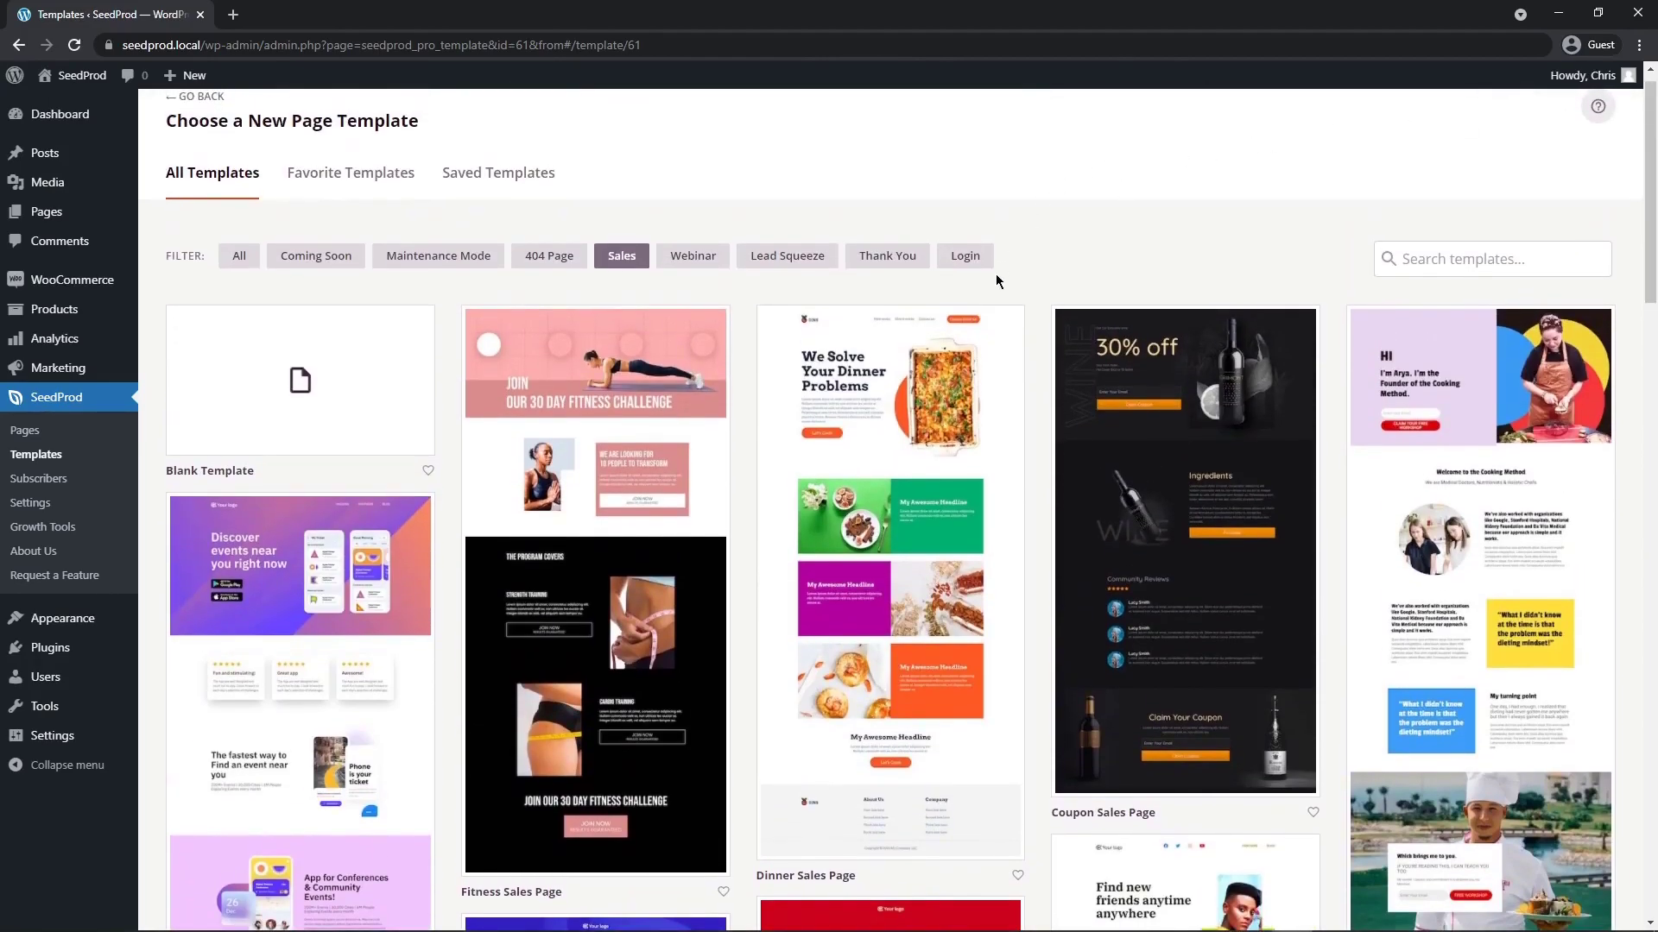
Create 'Sales Page' from the Dinner Sales Page template and open its Nav Menu settings
{"action": "mouse_move", "coordinate": [935, 489]}
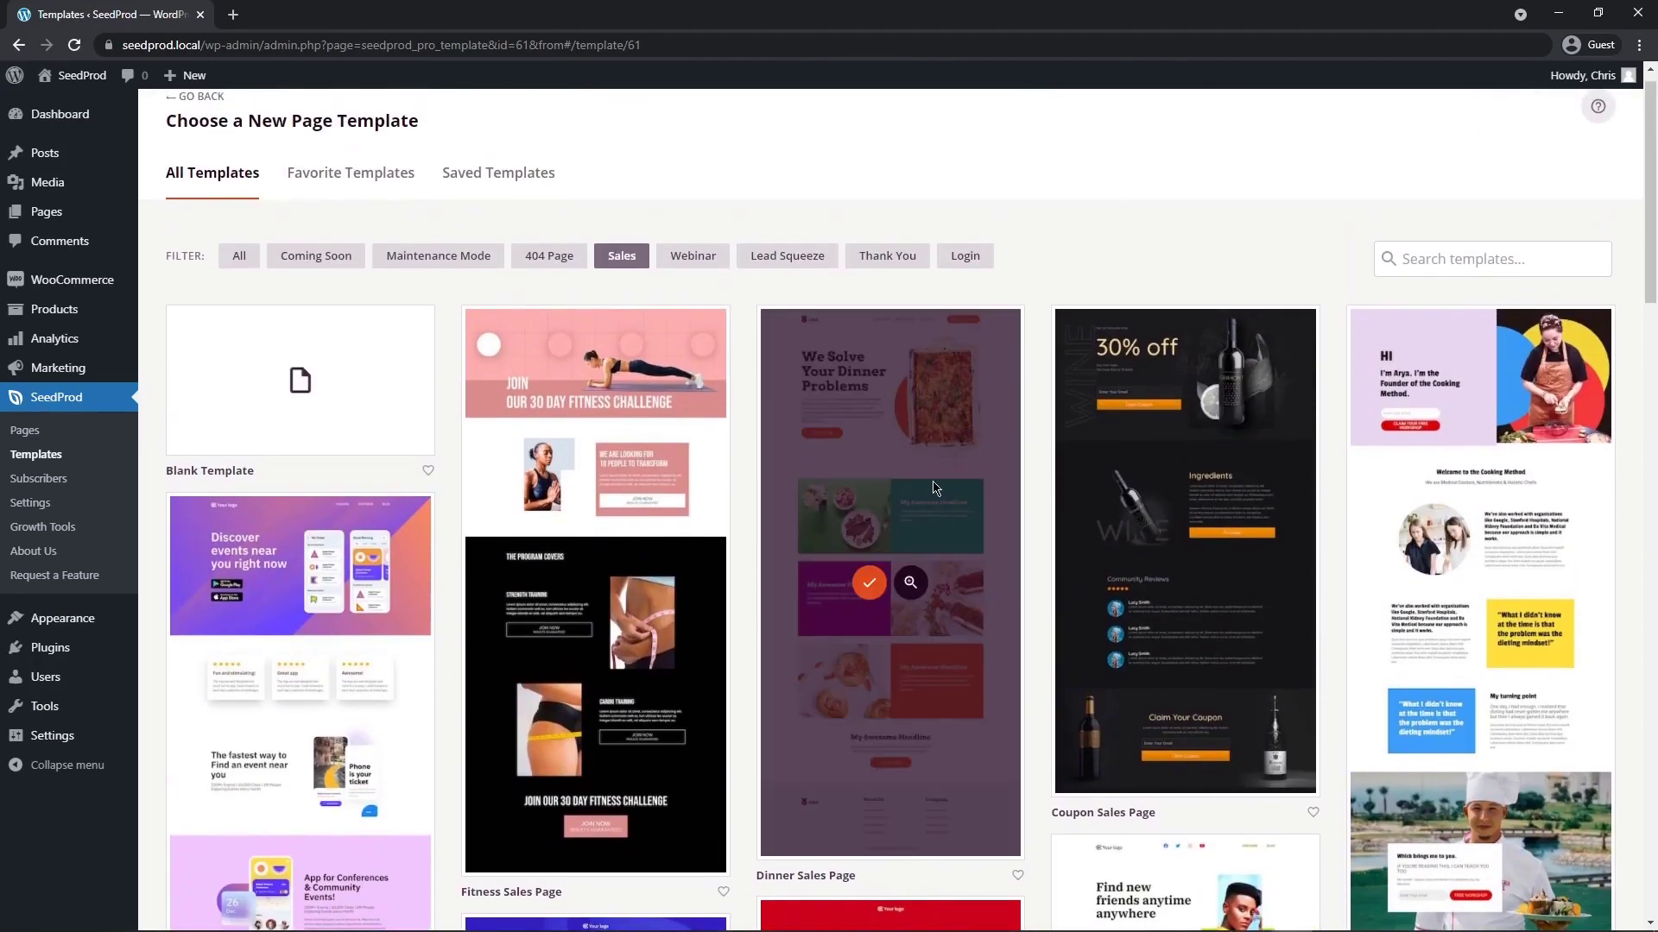
{"action": "left_click", "coordinate": [868, 583]}
{"action": "type", "text": "Sales Page"}
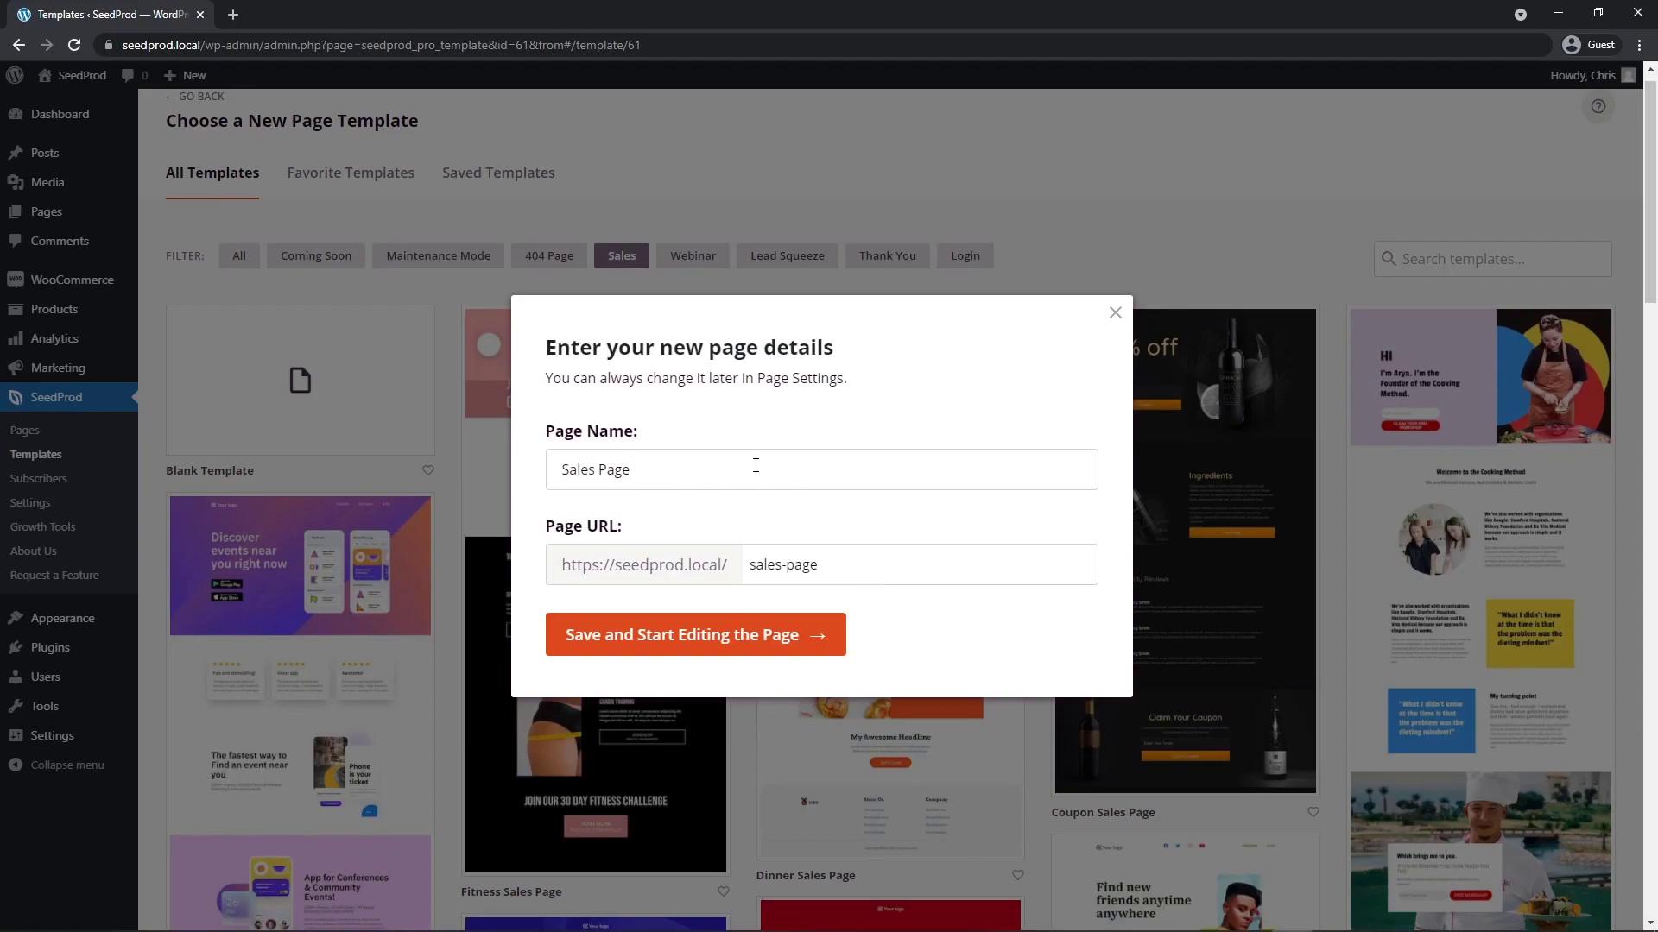
{"action": "left_click", "coordinate": [704, 639]}
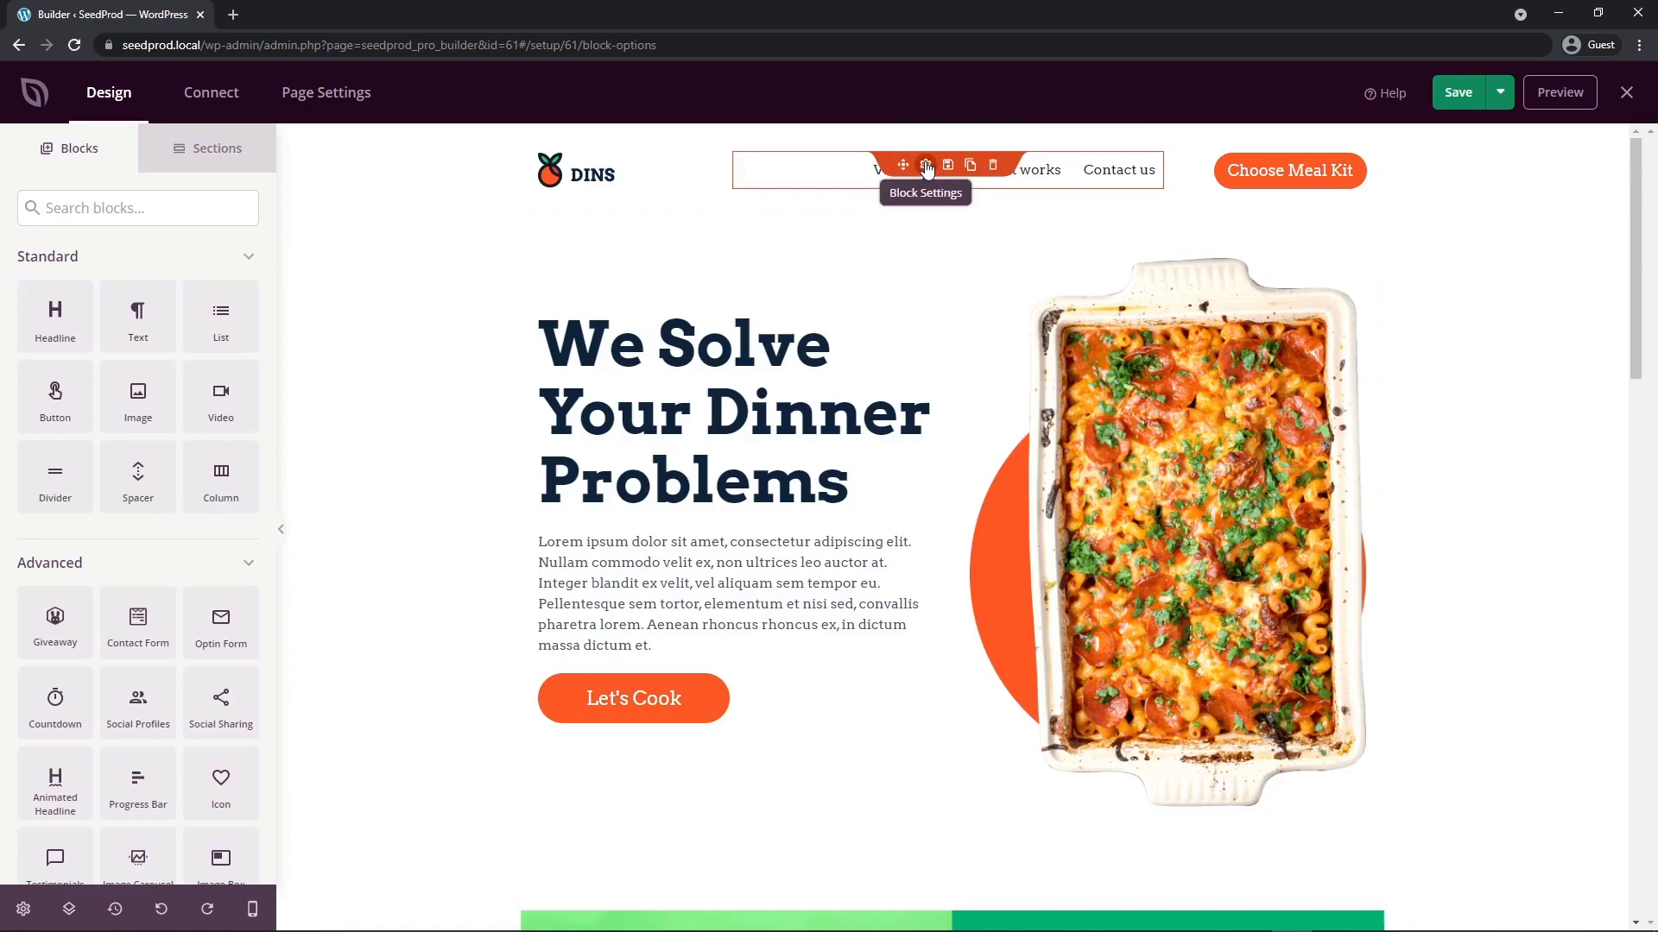
{"action": "left_click", "coordinate": [925, 166]}
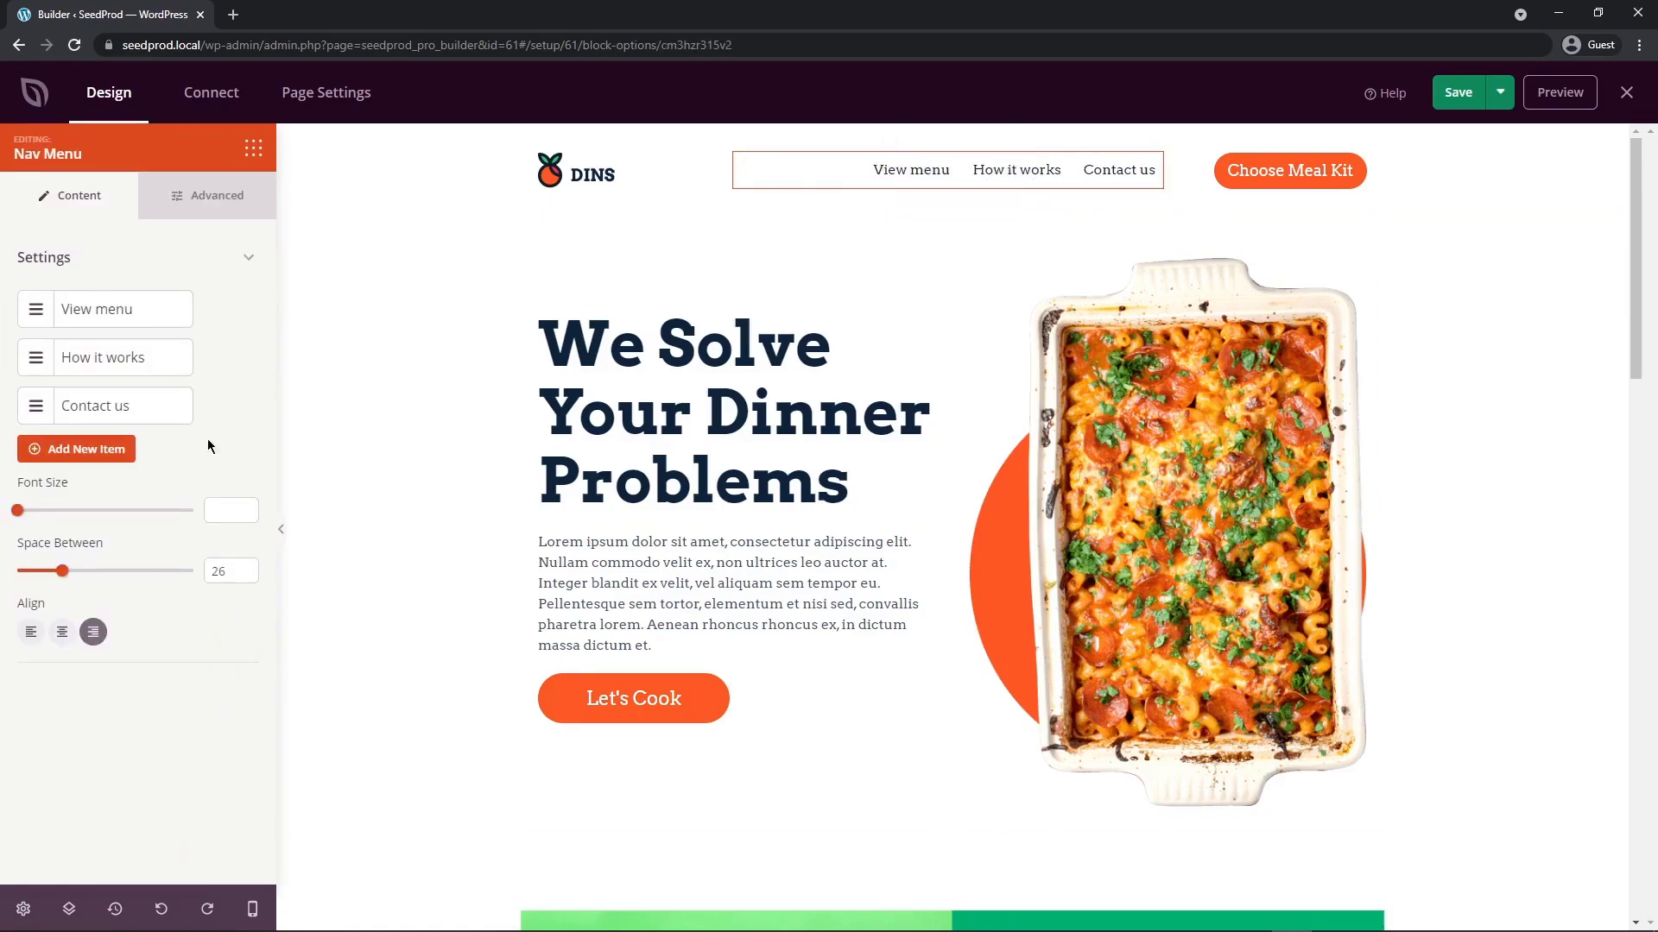
Return to the blocks library and delete the page's header navigation section
{"action": "left_click", "coordinate": [253, 148]}
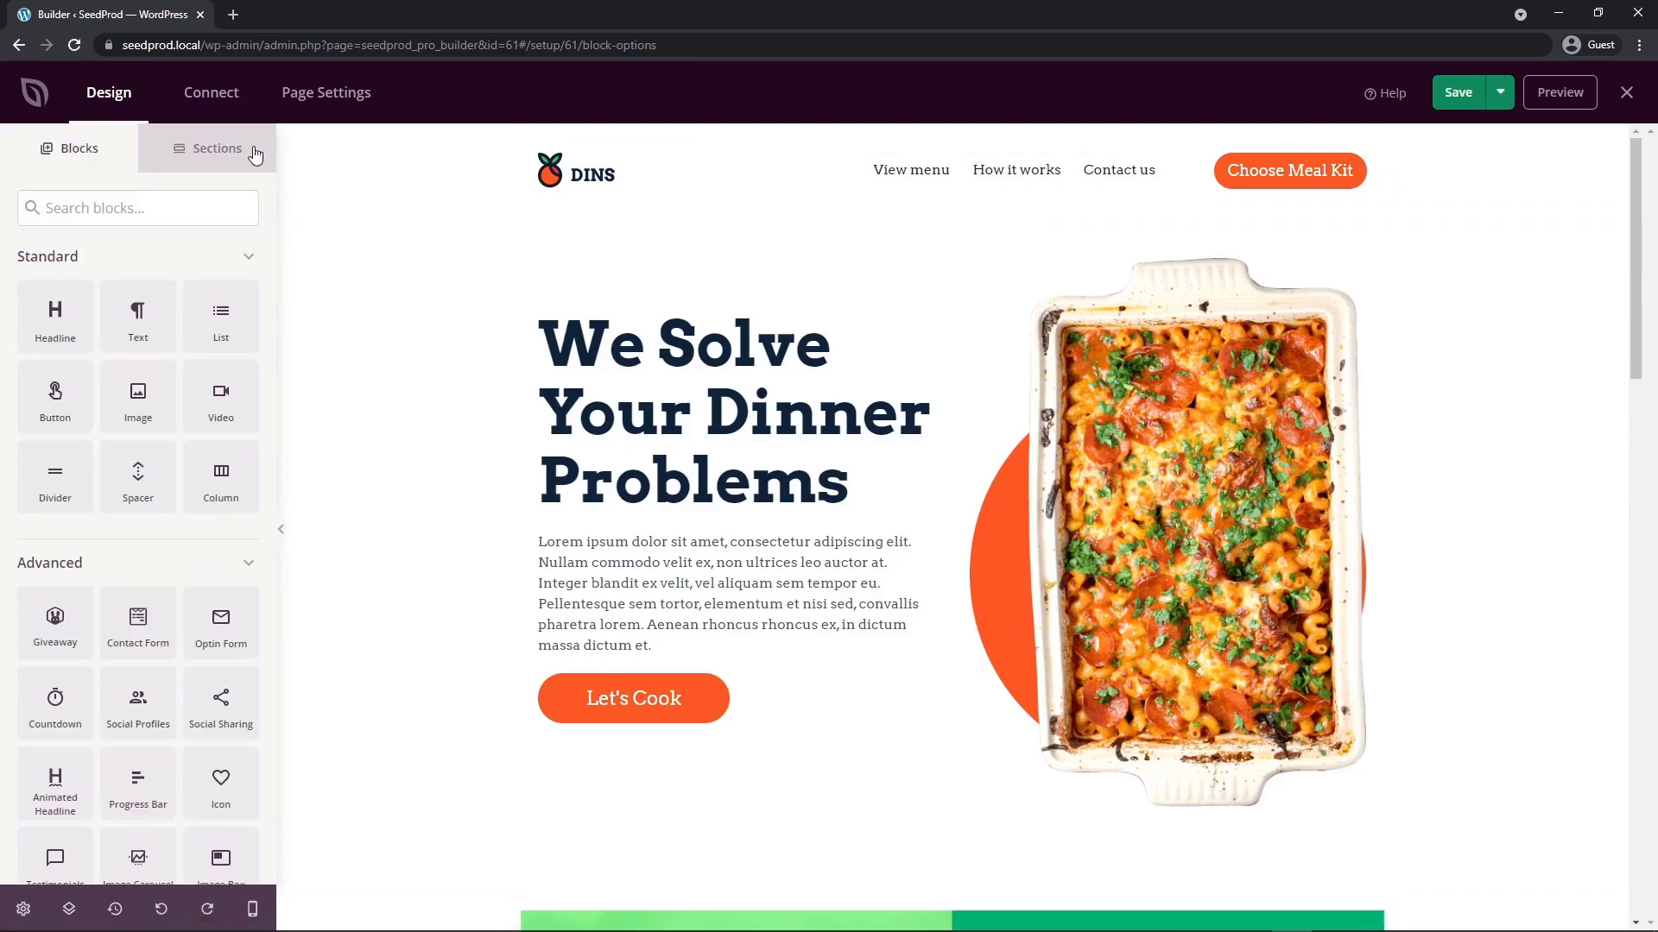
{"action": "left_click", "coordinate": [996, 138]}
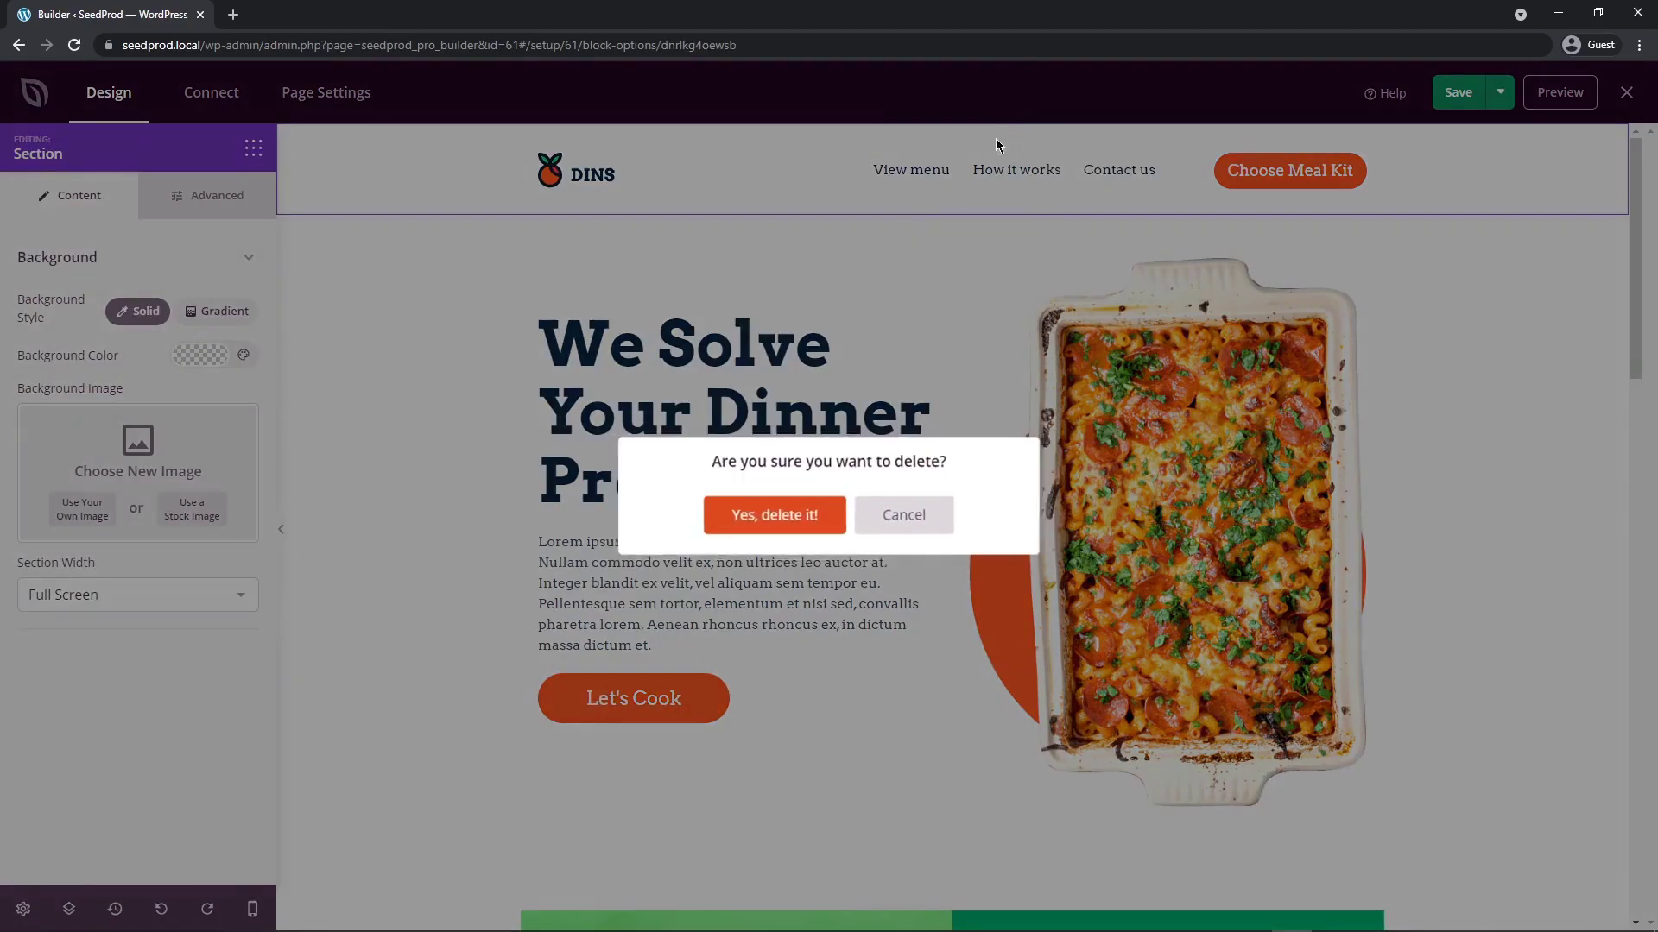
{"action": "left_click", "coordinate": [765, 518]}
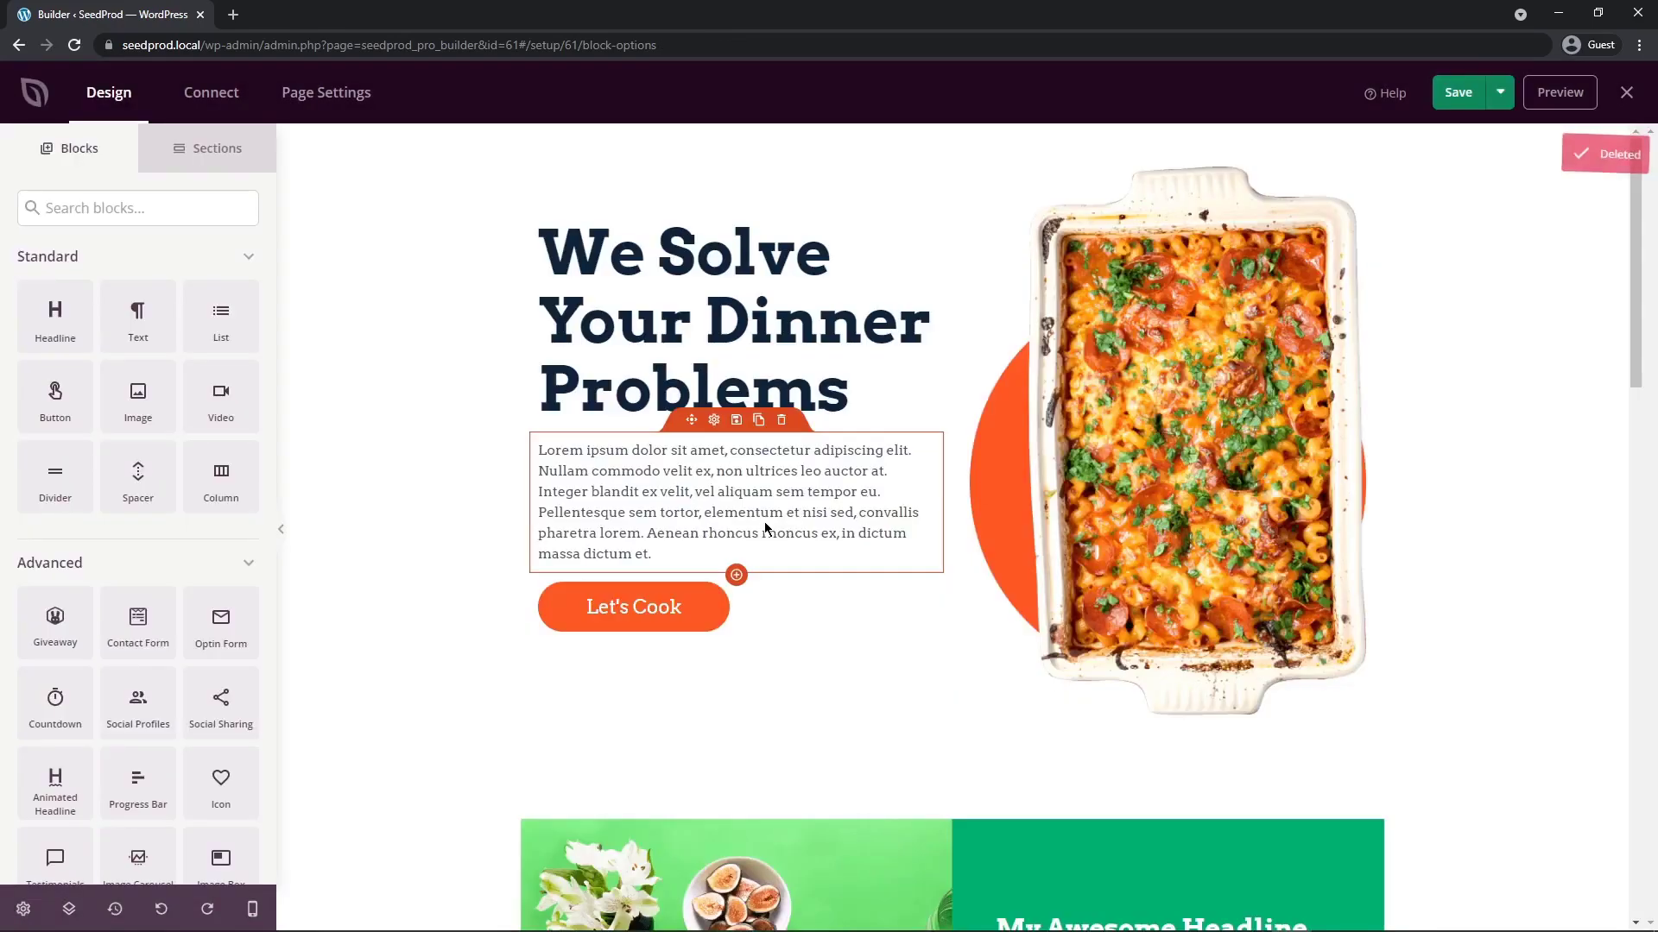
Delete the footer section holding the About Us and Company link columns
{"action": "left_click_drag", "start_coordinate": [1636, 220], "coordinate": [1648, 715]}
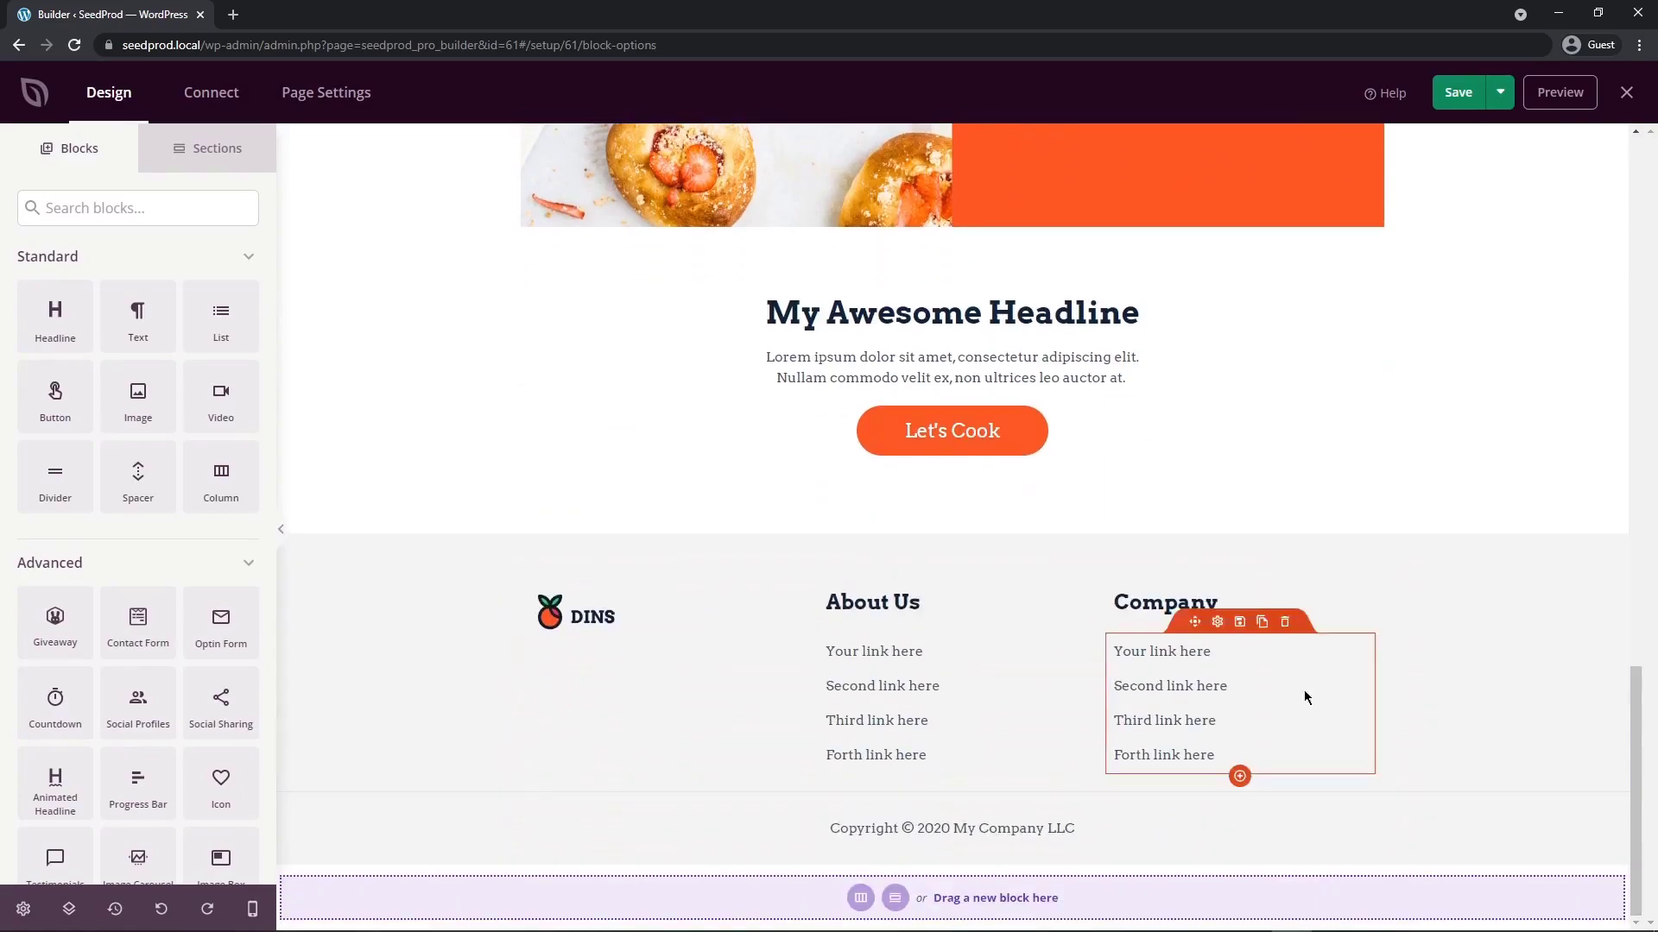
{"action": "left_click", "coordinate": [999, 530]}
{"action": "left_click", "coordinate": [772, 515]}
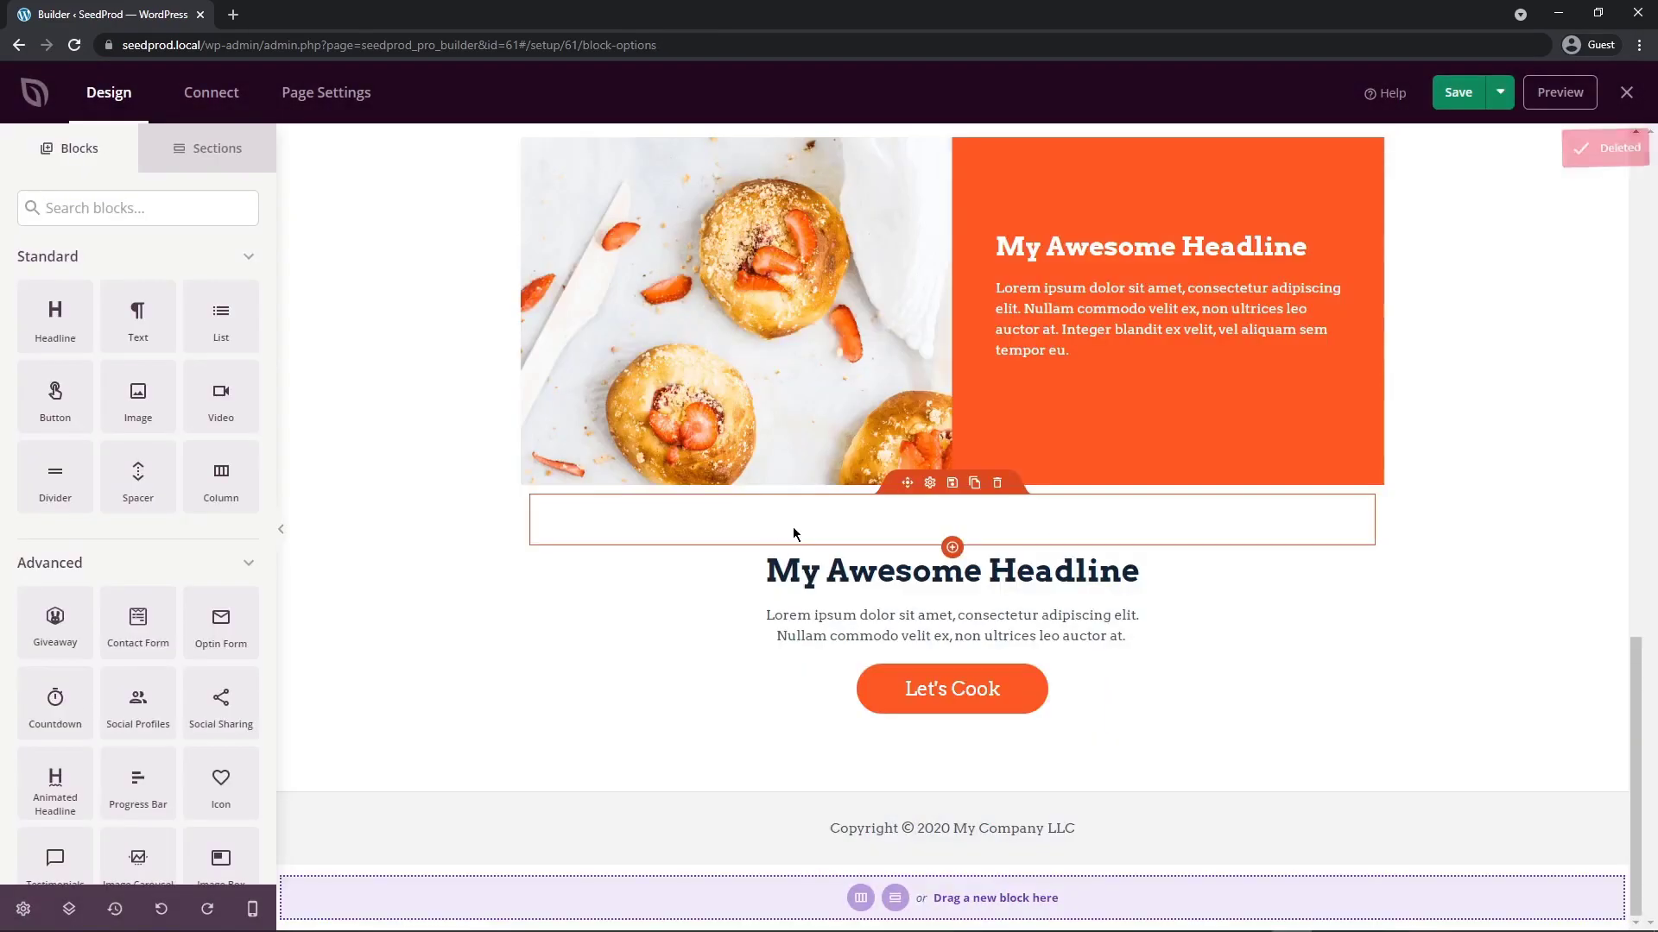
{"action": "left_click_drag", "start_coordinate": [1638, 803], "coordinate": [1626, 244]}
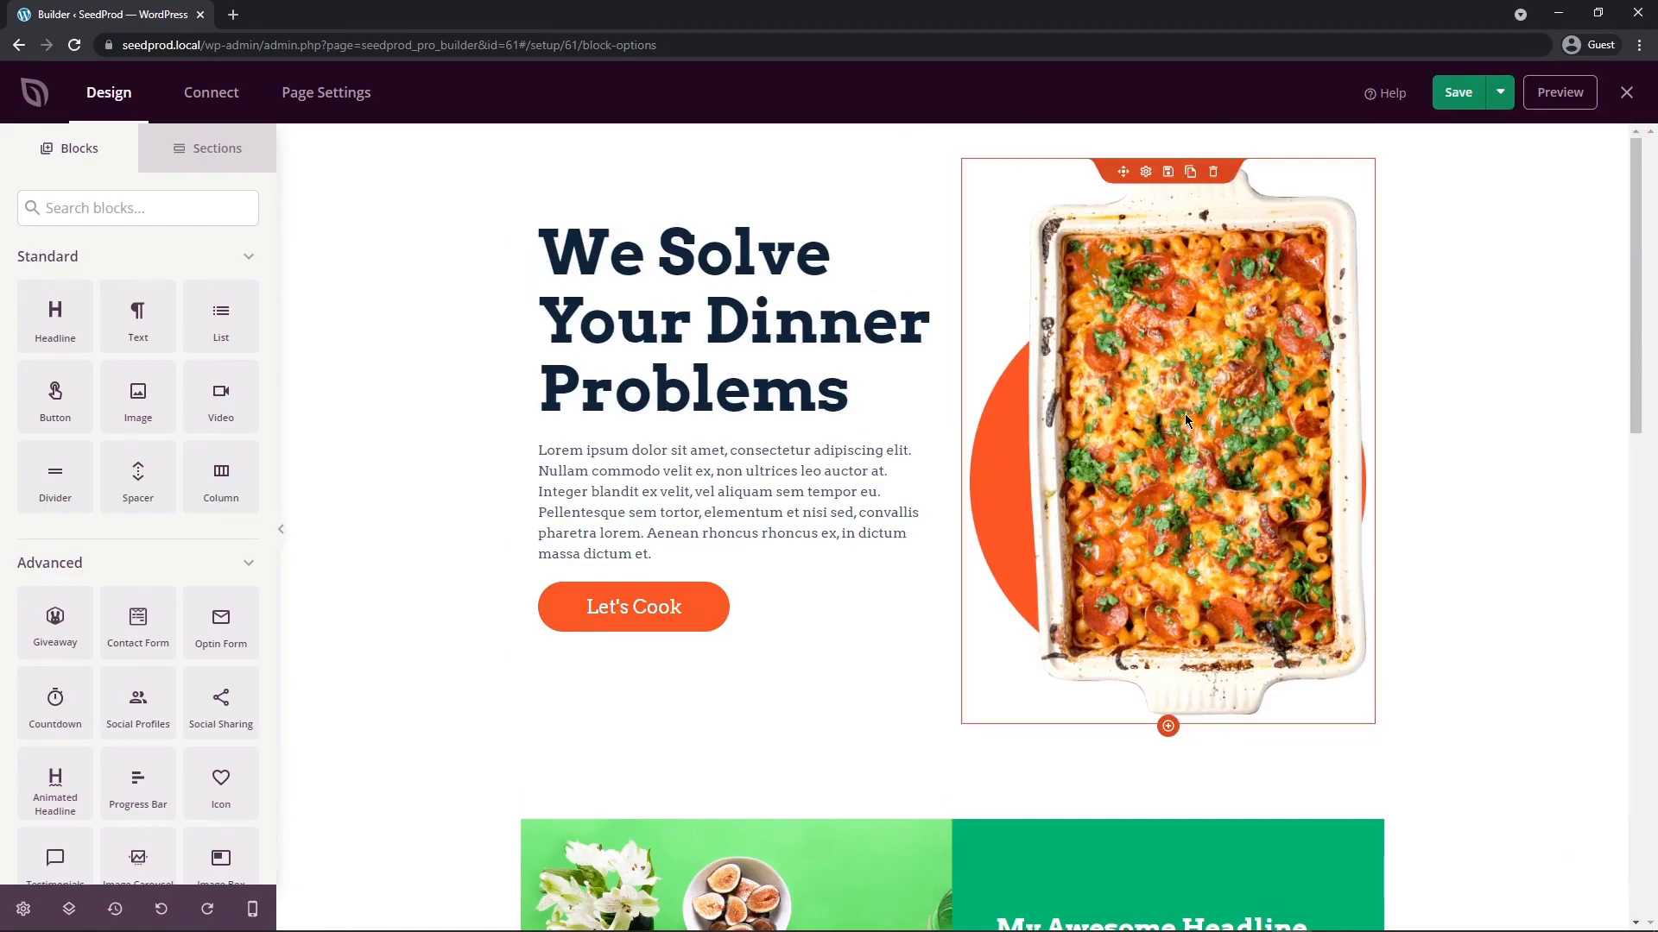
Replace the hero's pasta photo with a stock 'clothing' image of jeans, boots and a sweater
{"action": "left_click", "coordinate": [1156, 350]}
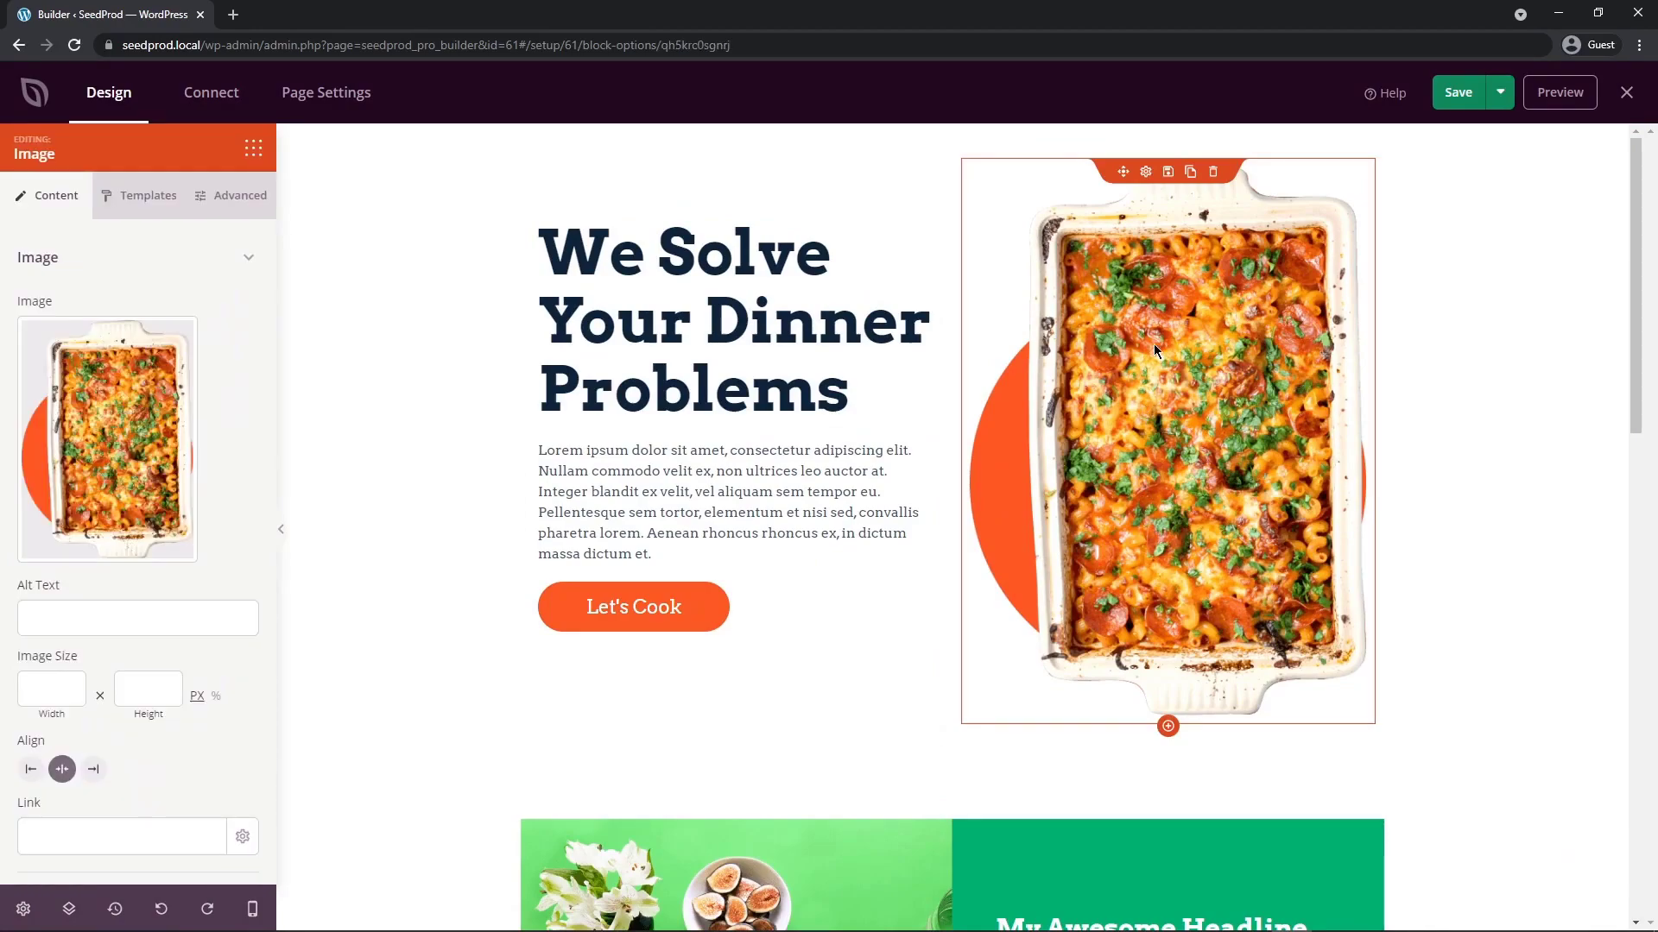
{"action": "mouse_move", "coordinate": [111, 367]}
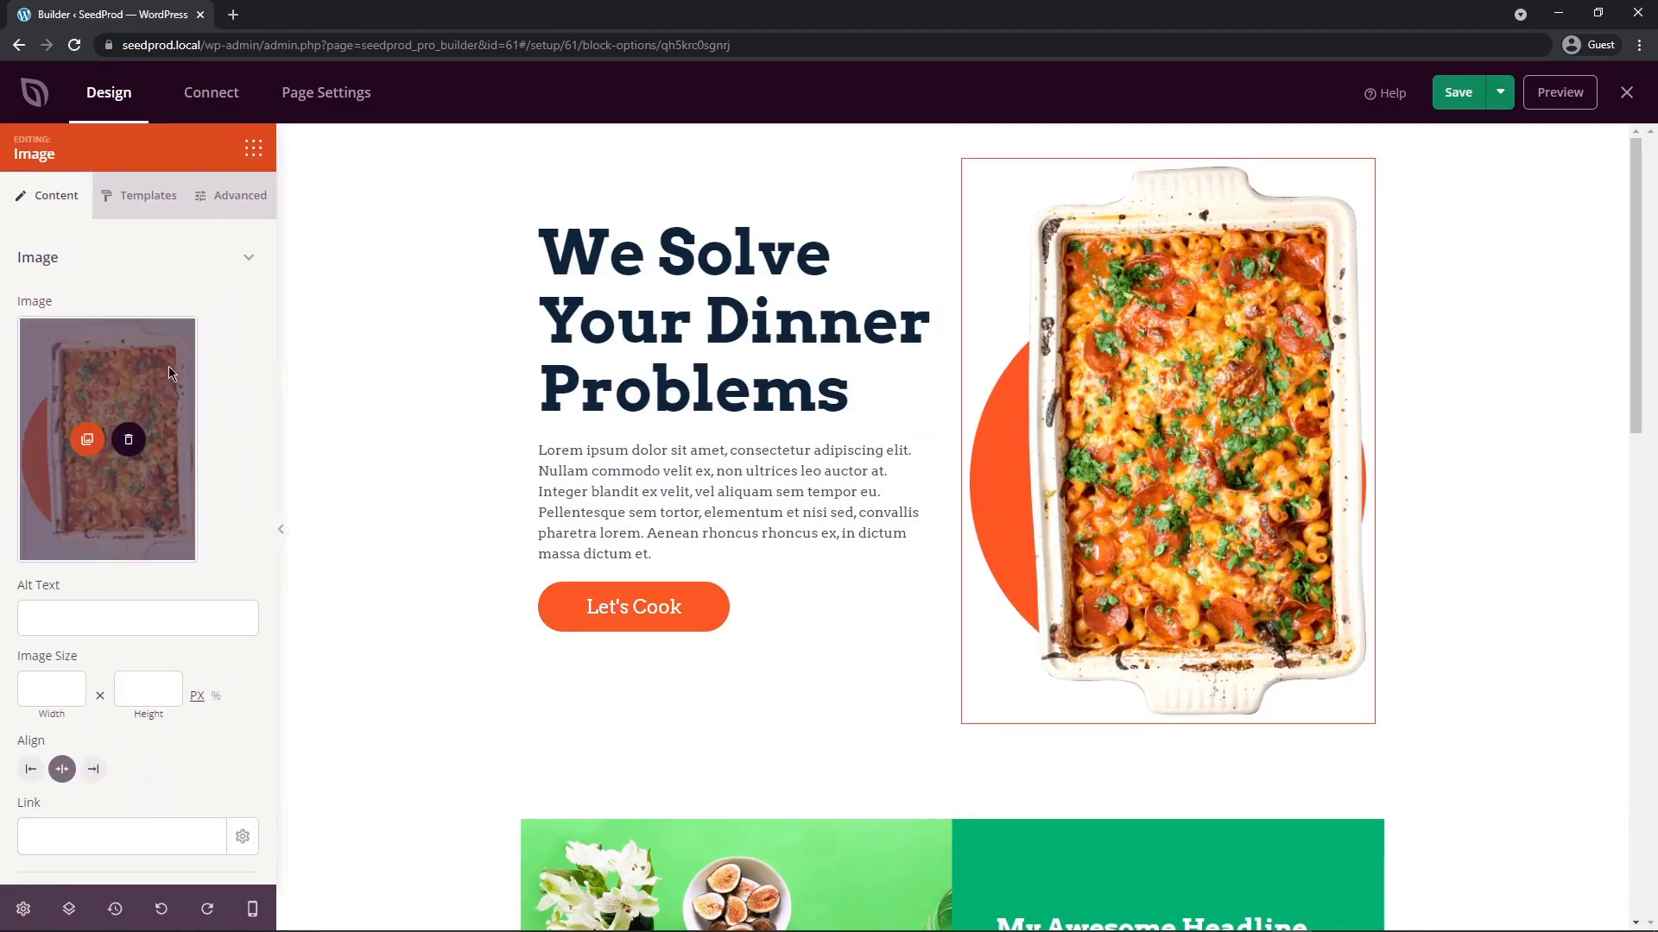
{"action": "left_click", "coordinate": [129, 445]}
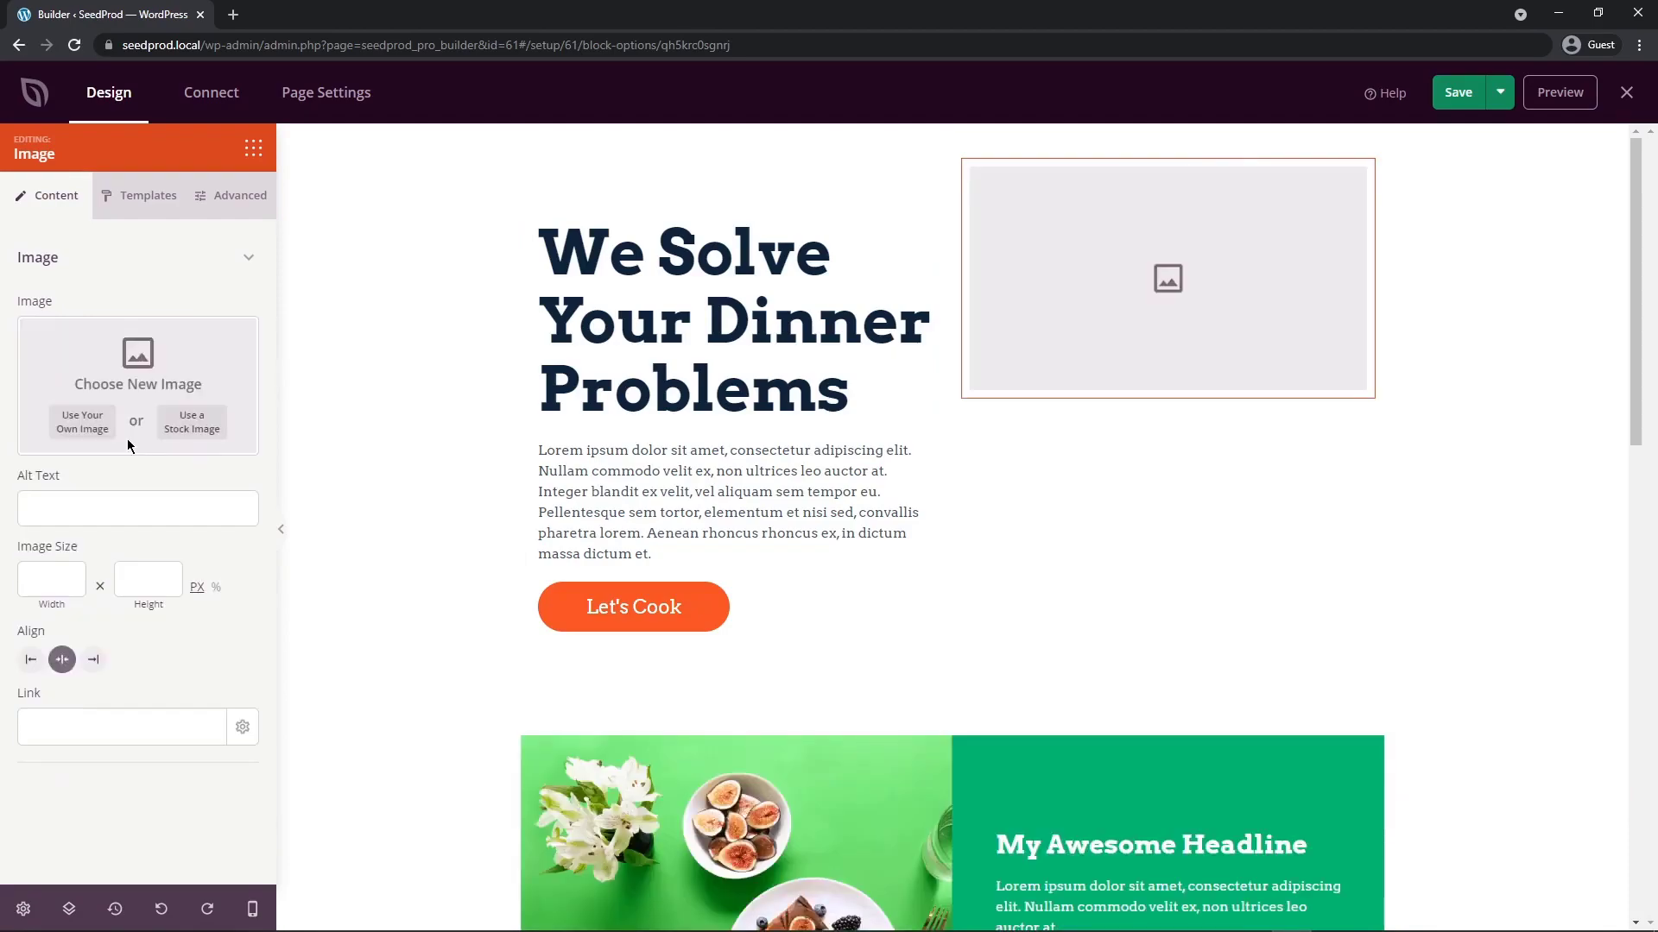
{"action": "left_click", "coordinate": [86, 422]}
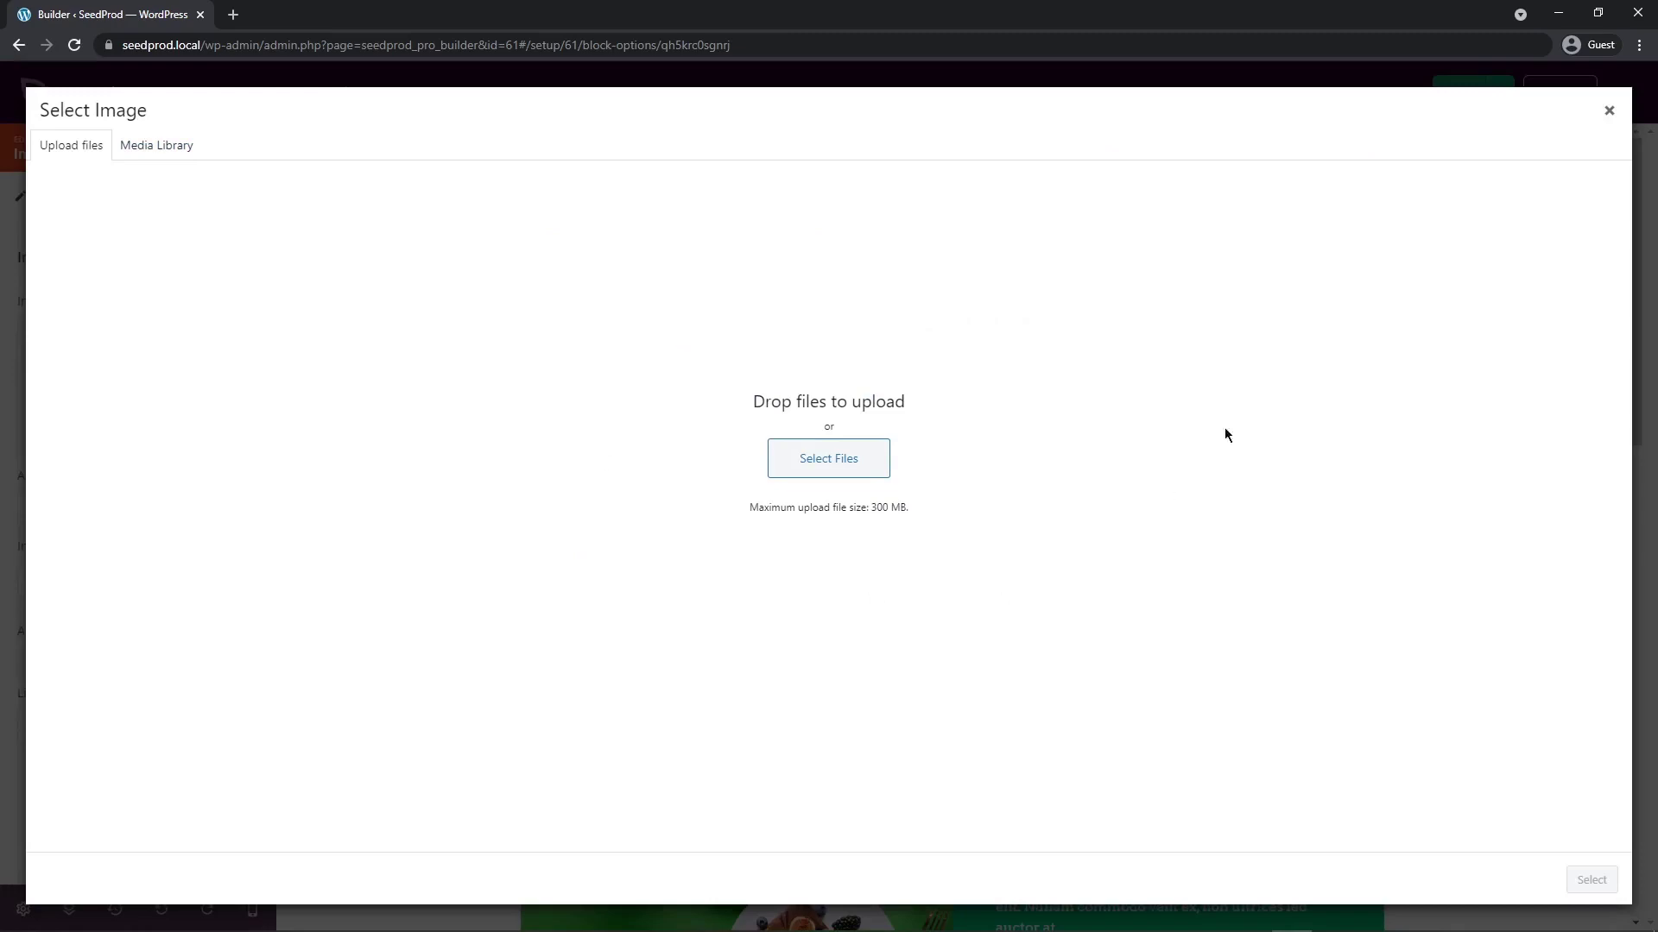
{"action": "left_click", "coordinate": [1610, 110]}
{"action": "left_click", "coordinate": [192, 422]}
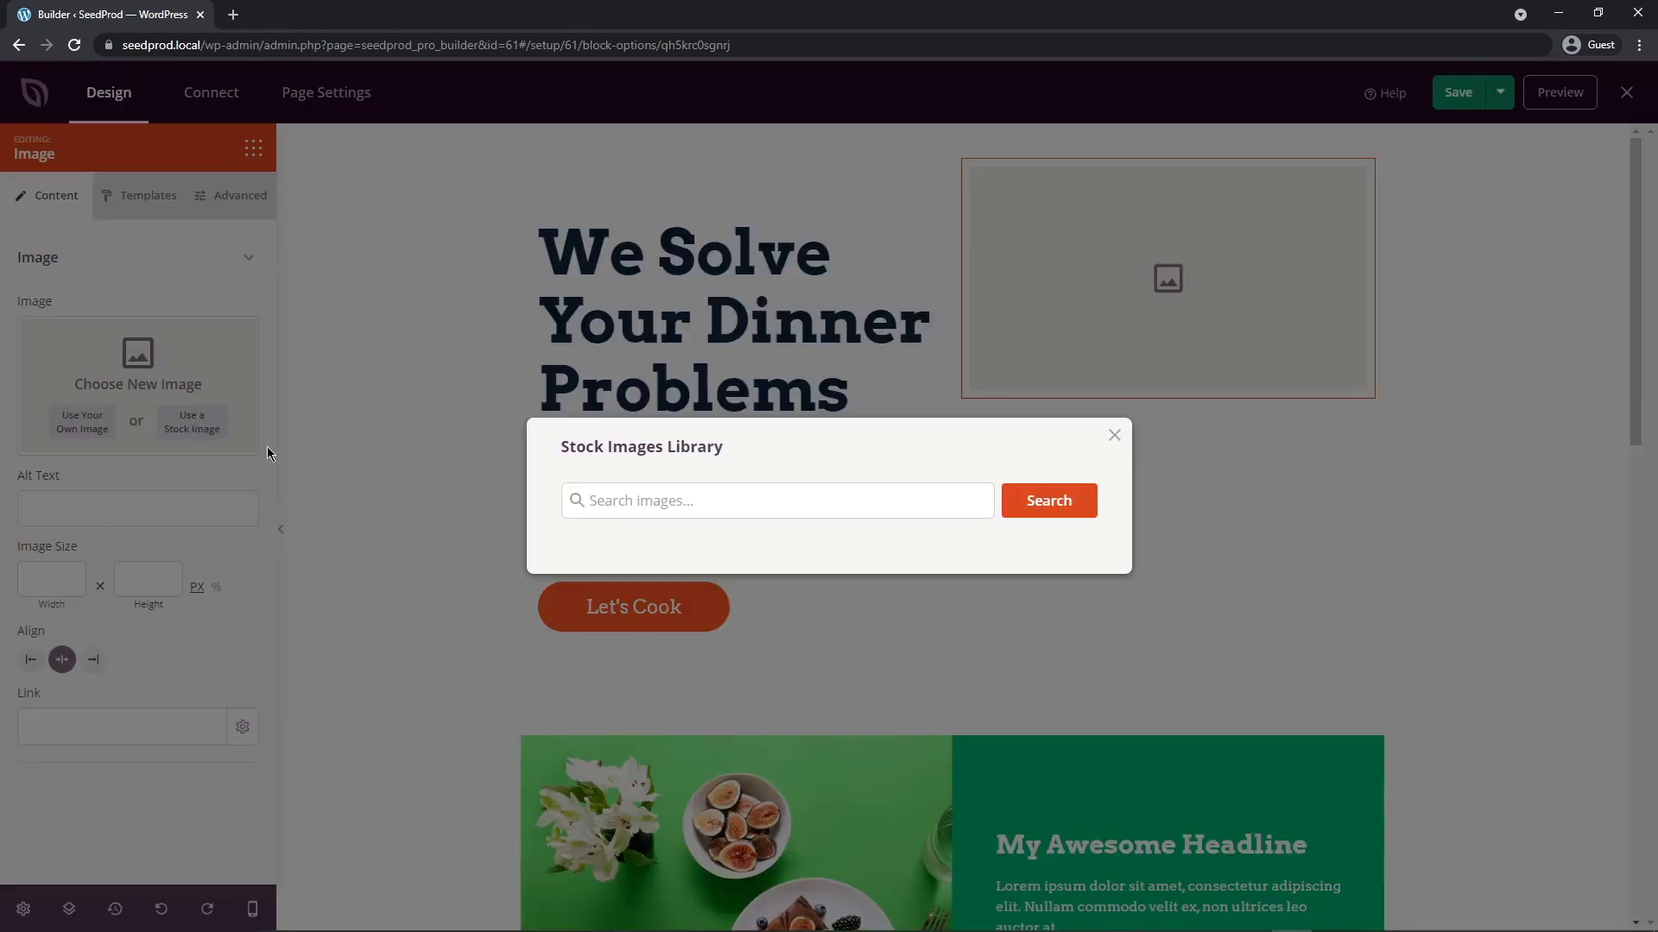
{"action": "left_click", "coordinate": [748, 501]}
{"action": "type", "text": "clothing"}
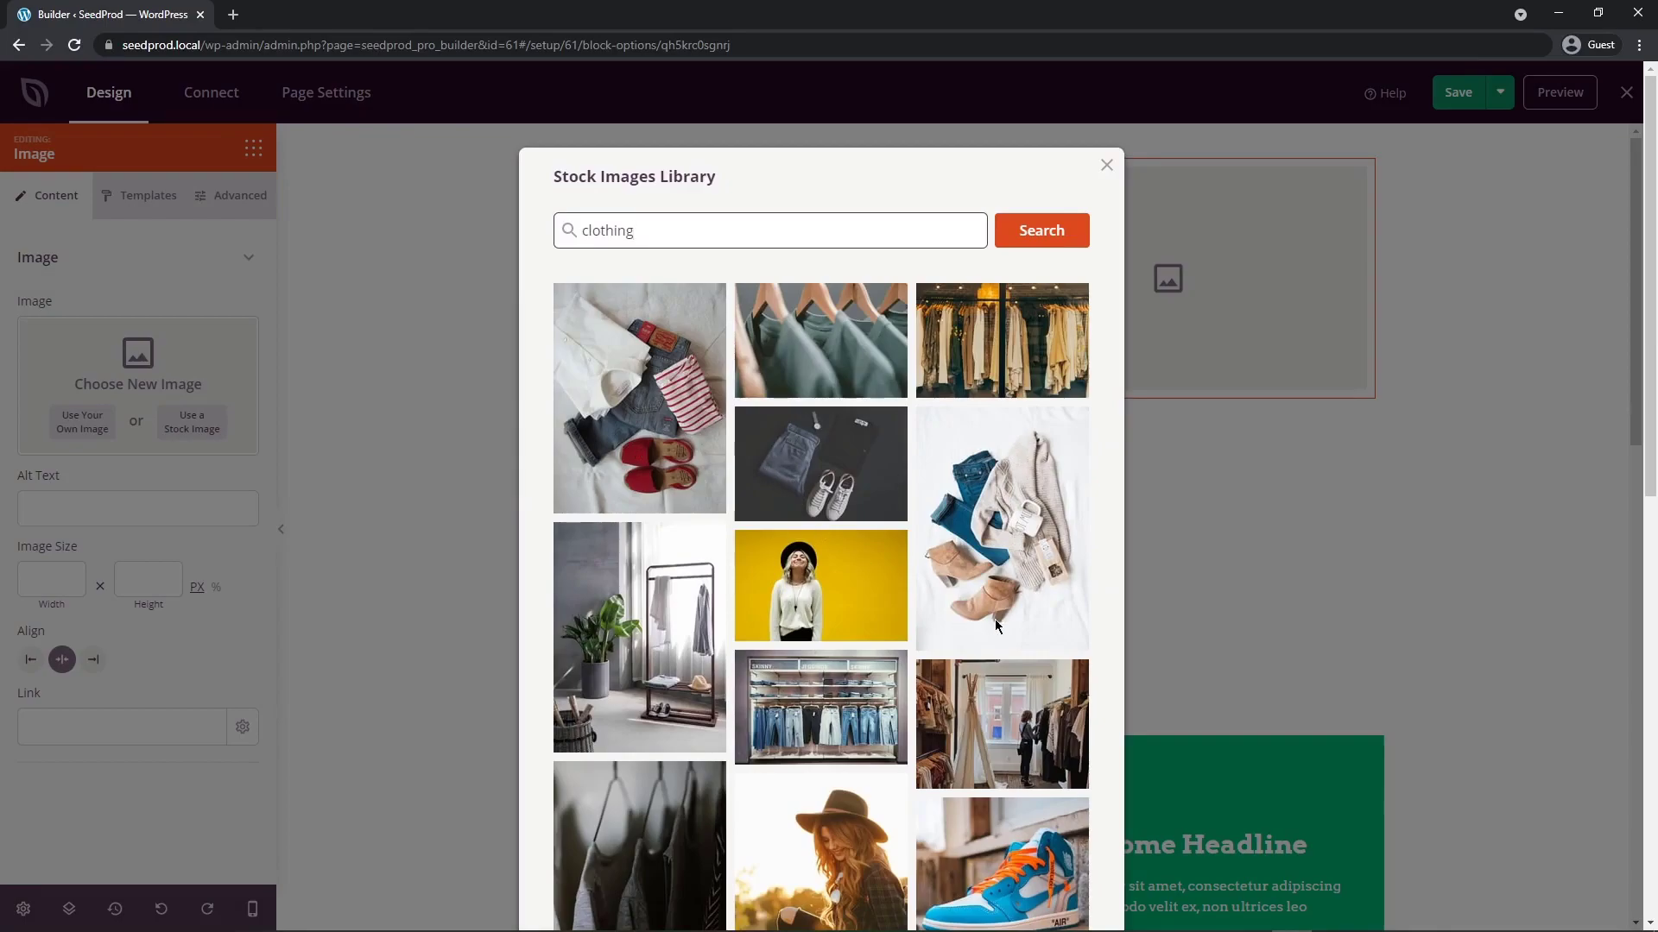
{"action": "left_click", "coordinate": [1004, 515]}
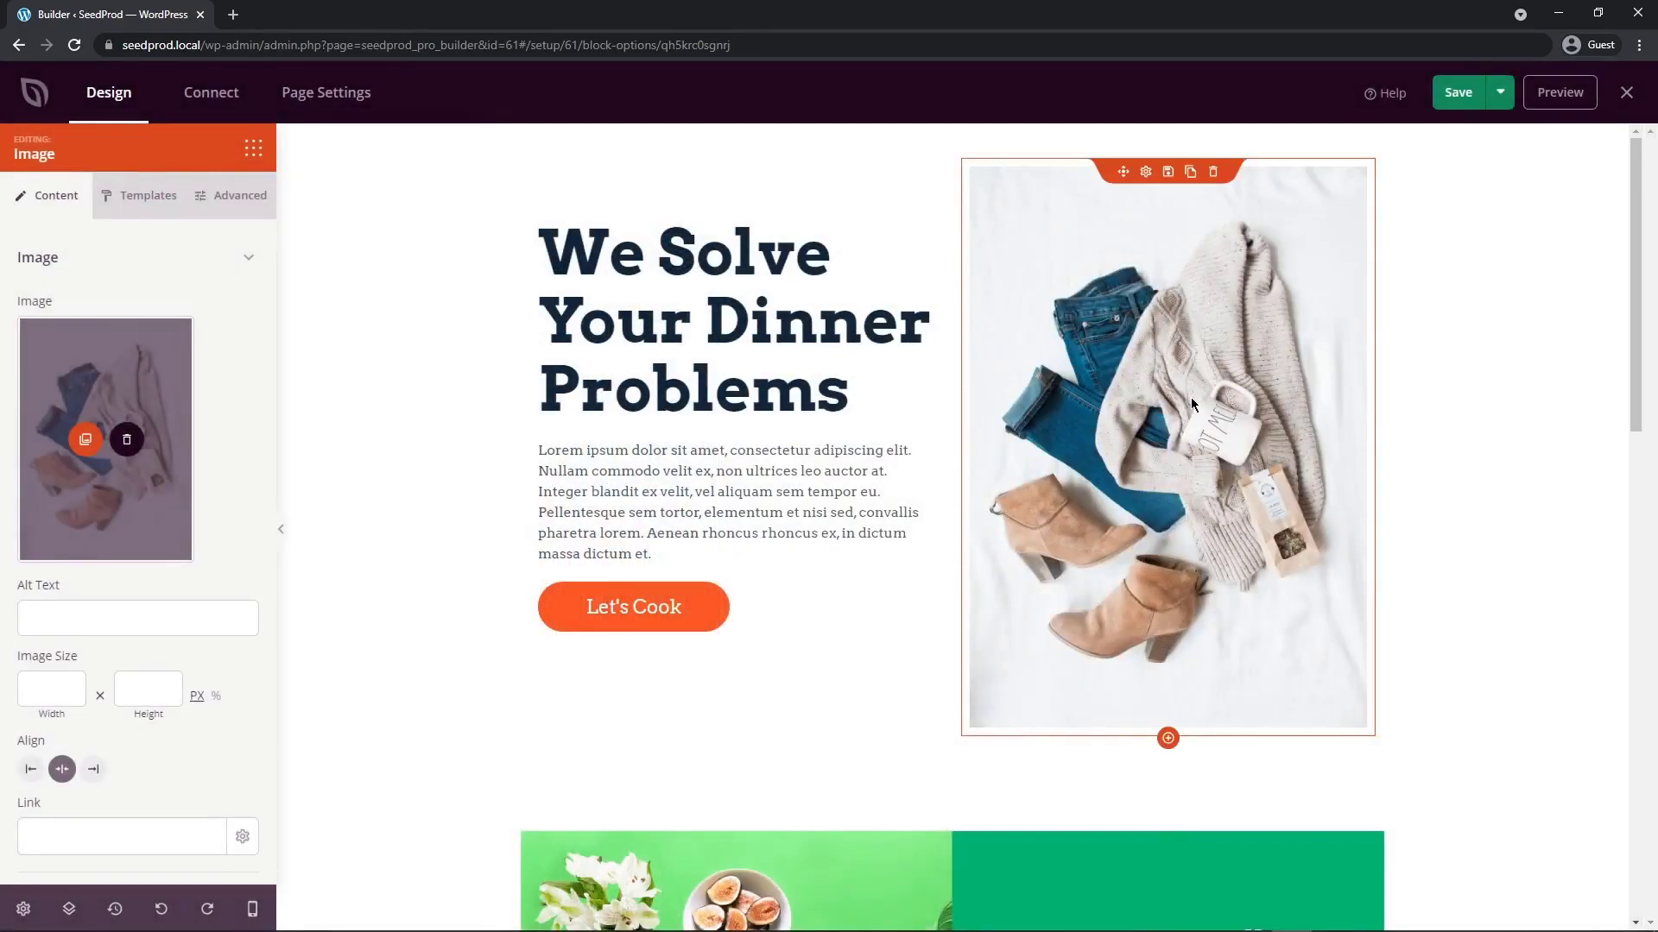
Change the hero headline to 'Our Latest Fashion Items' and adjust its font size
{"action": "left_click", "coordinate": [881, 393]}
{"action": "type", "text": "Our"}
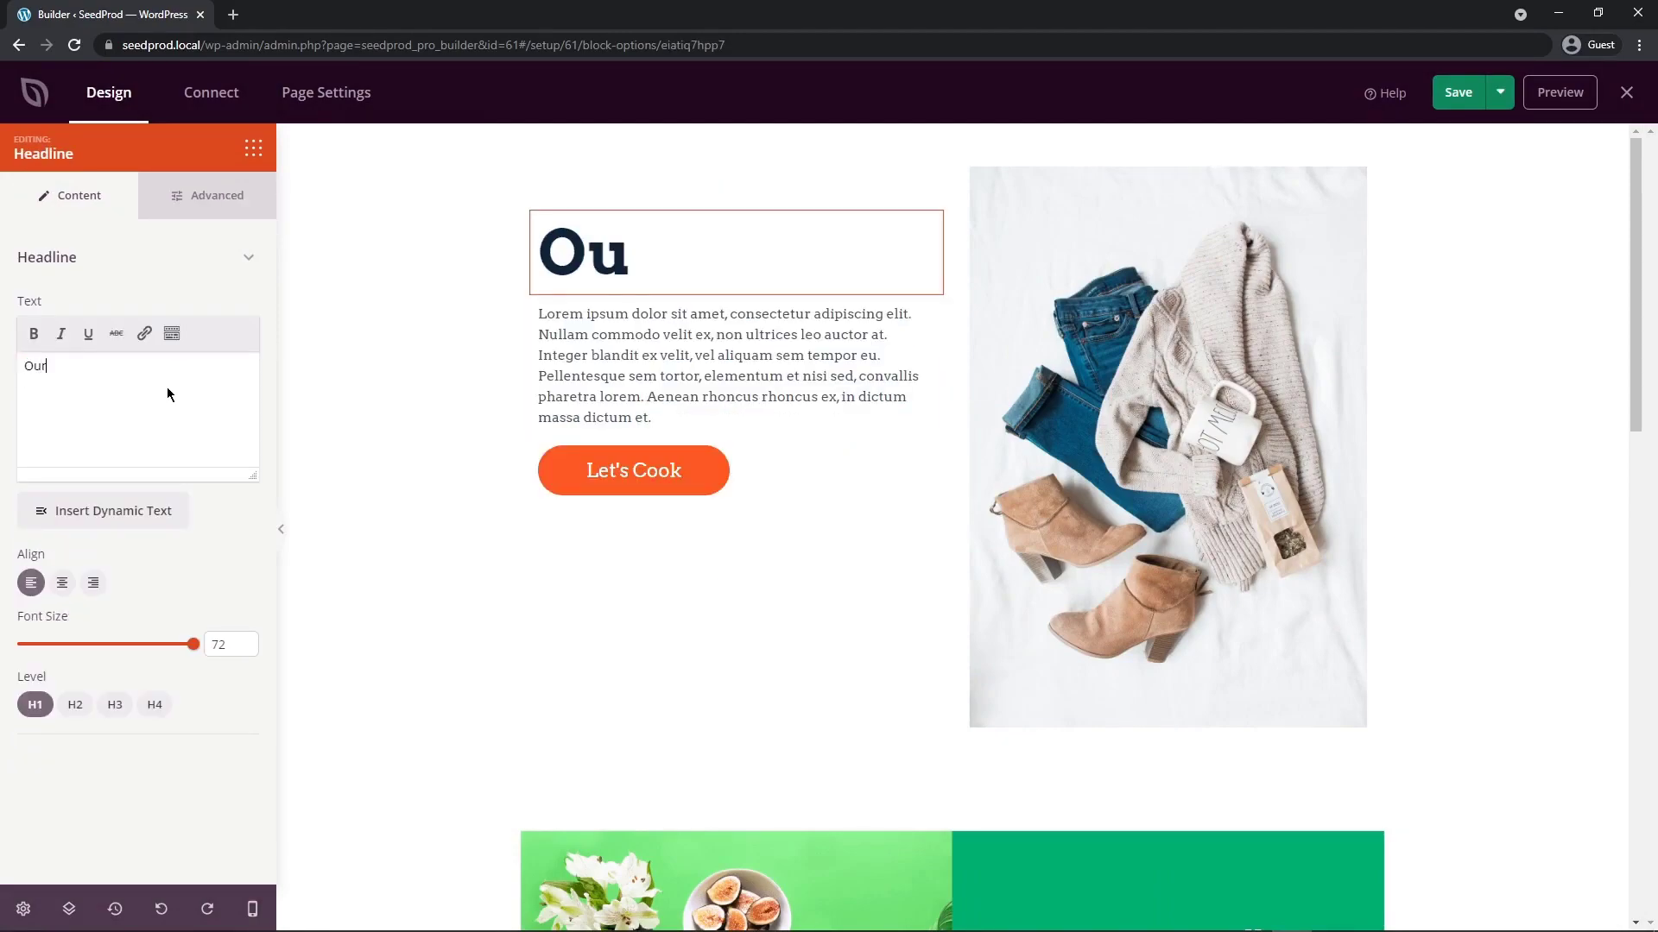
{"action": "type", "text": " Latest Fashion Items"}
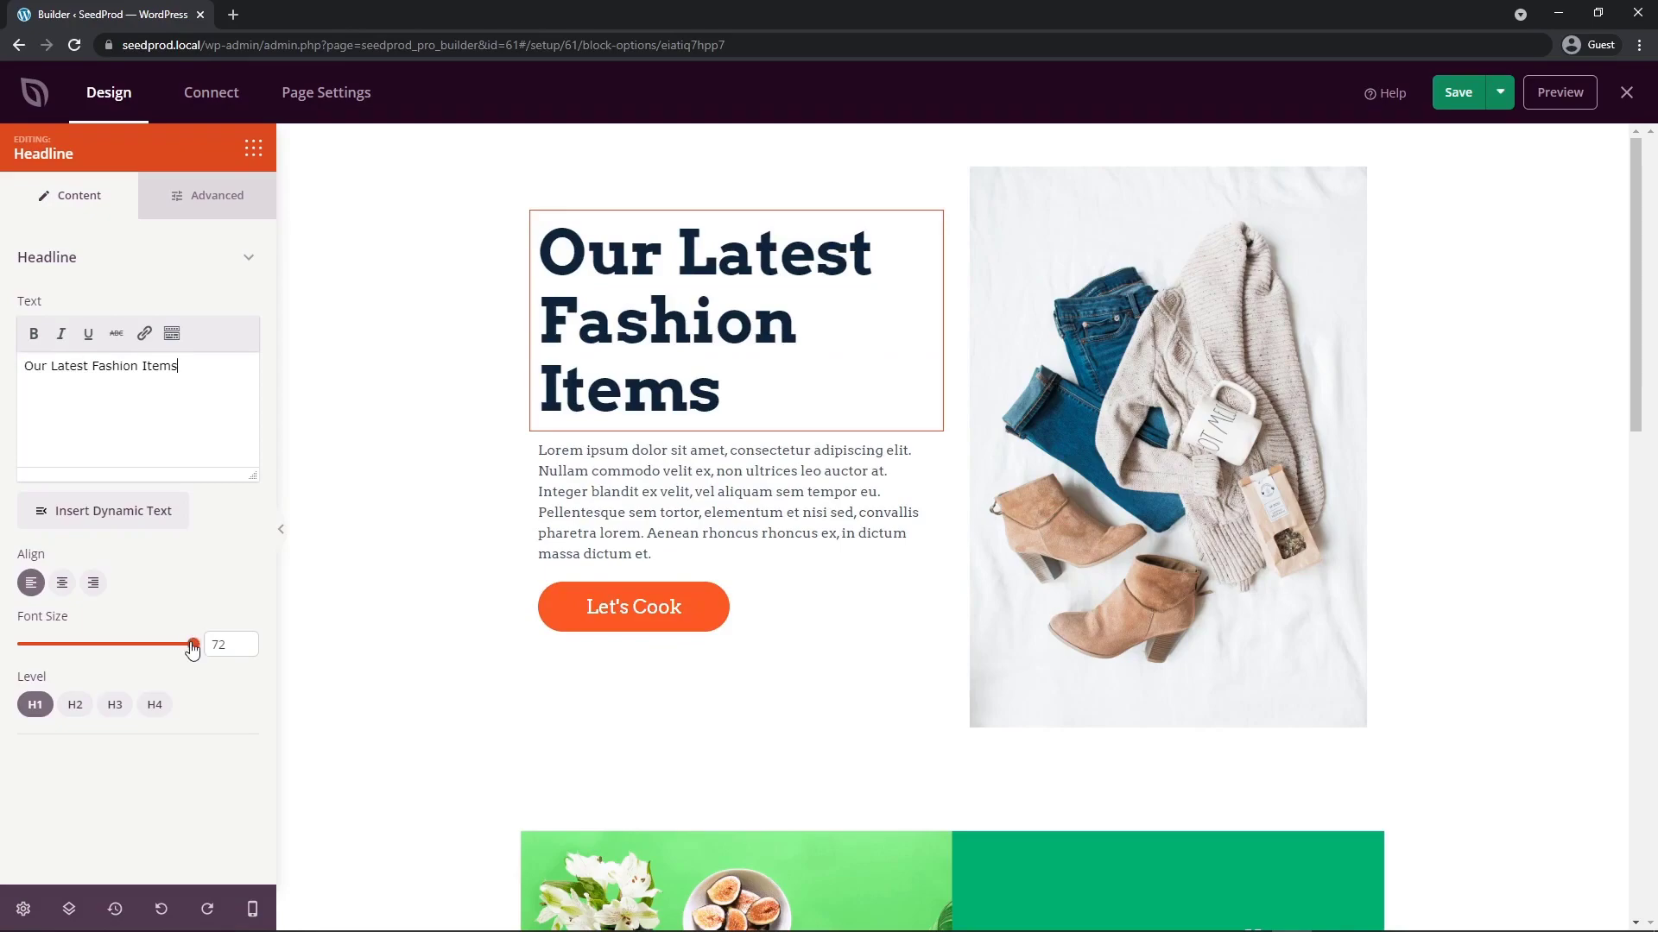
{"action": "mouse_move", "coordinate": [191, 649]}
{"action": "left_mouse_down"}
{"action": "mouse_move", "coordinate": [82, 648]}
{"action": "mouse_move", "coordinate": [193, 647]}
{"action": "left_mouse_up"}
Delete the Let's Cook button and place an Optin Form block below the paragraph
{"action": "left_click", "coordinate": [715, 439]}
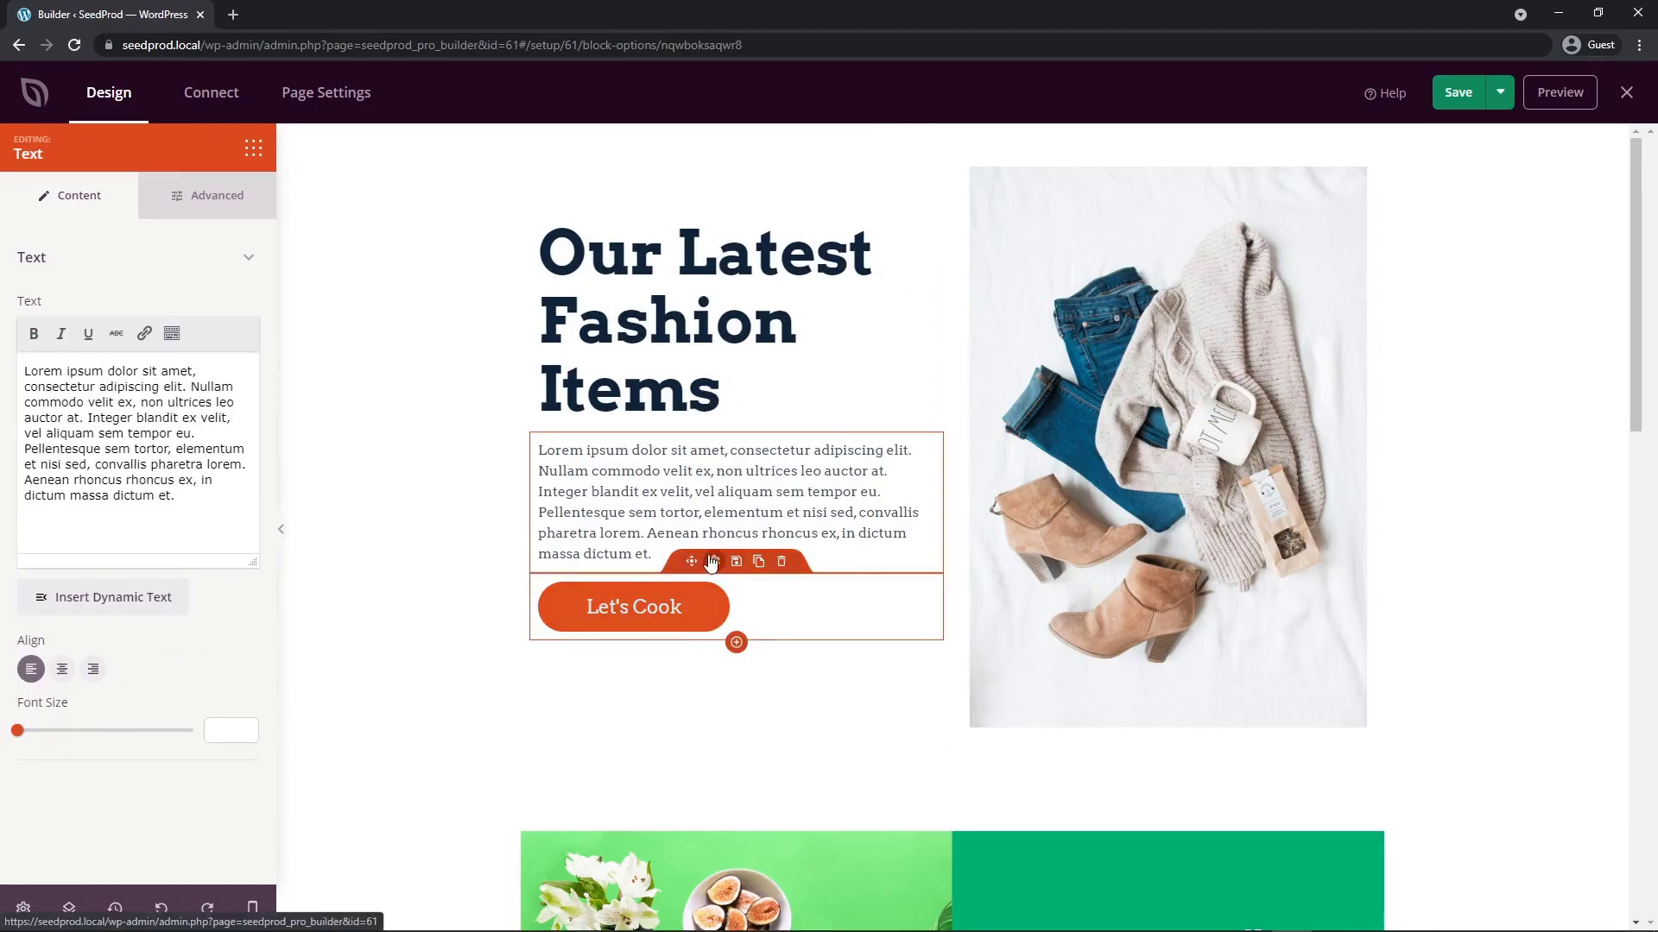
{"action": "left_click", "coordinate": [704, 561]}
{"action": "left_click", "coordinate": [786, 565]}
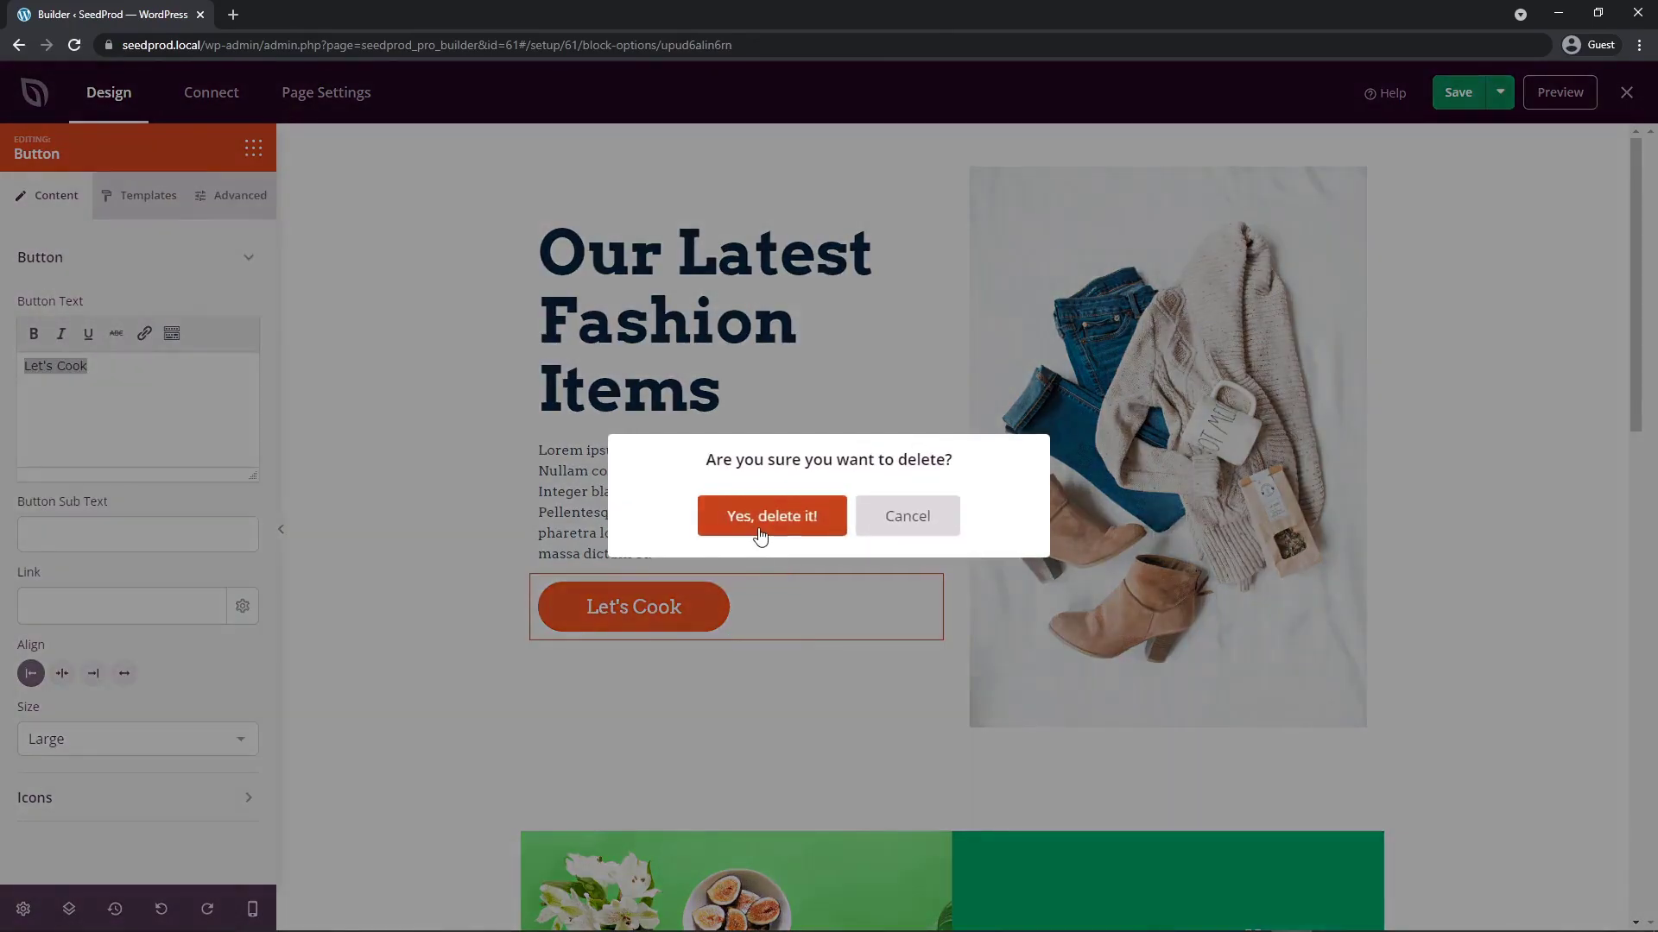
{"action": "left_click", "coordinate": [759, 518]}
{"action": "left_click_drag", "start_coordinate": [221, 620], "coordinate": [715, 584]}
Hide the opt-in form's Name field and set its button text to 'Get Your Instant Coupon'
{"action": "left_click", "coordinate": [713, 562]}
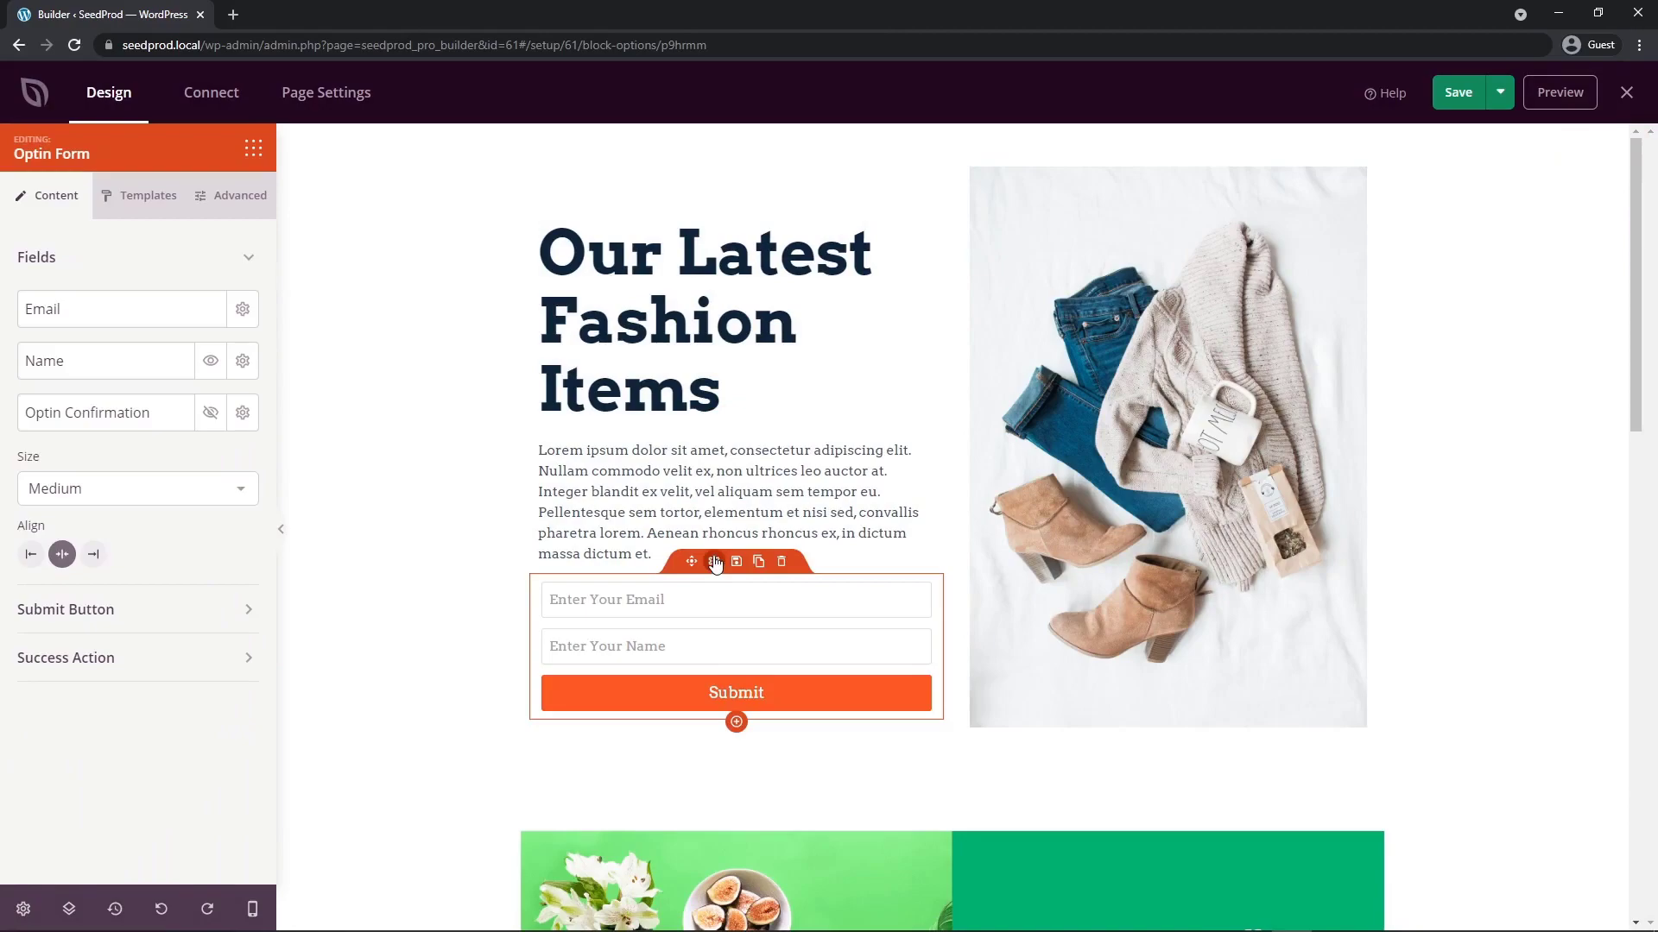
{"action": "left_click", "coordinate": [211, 363]}
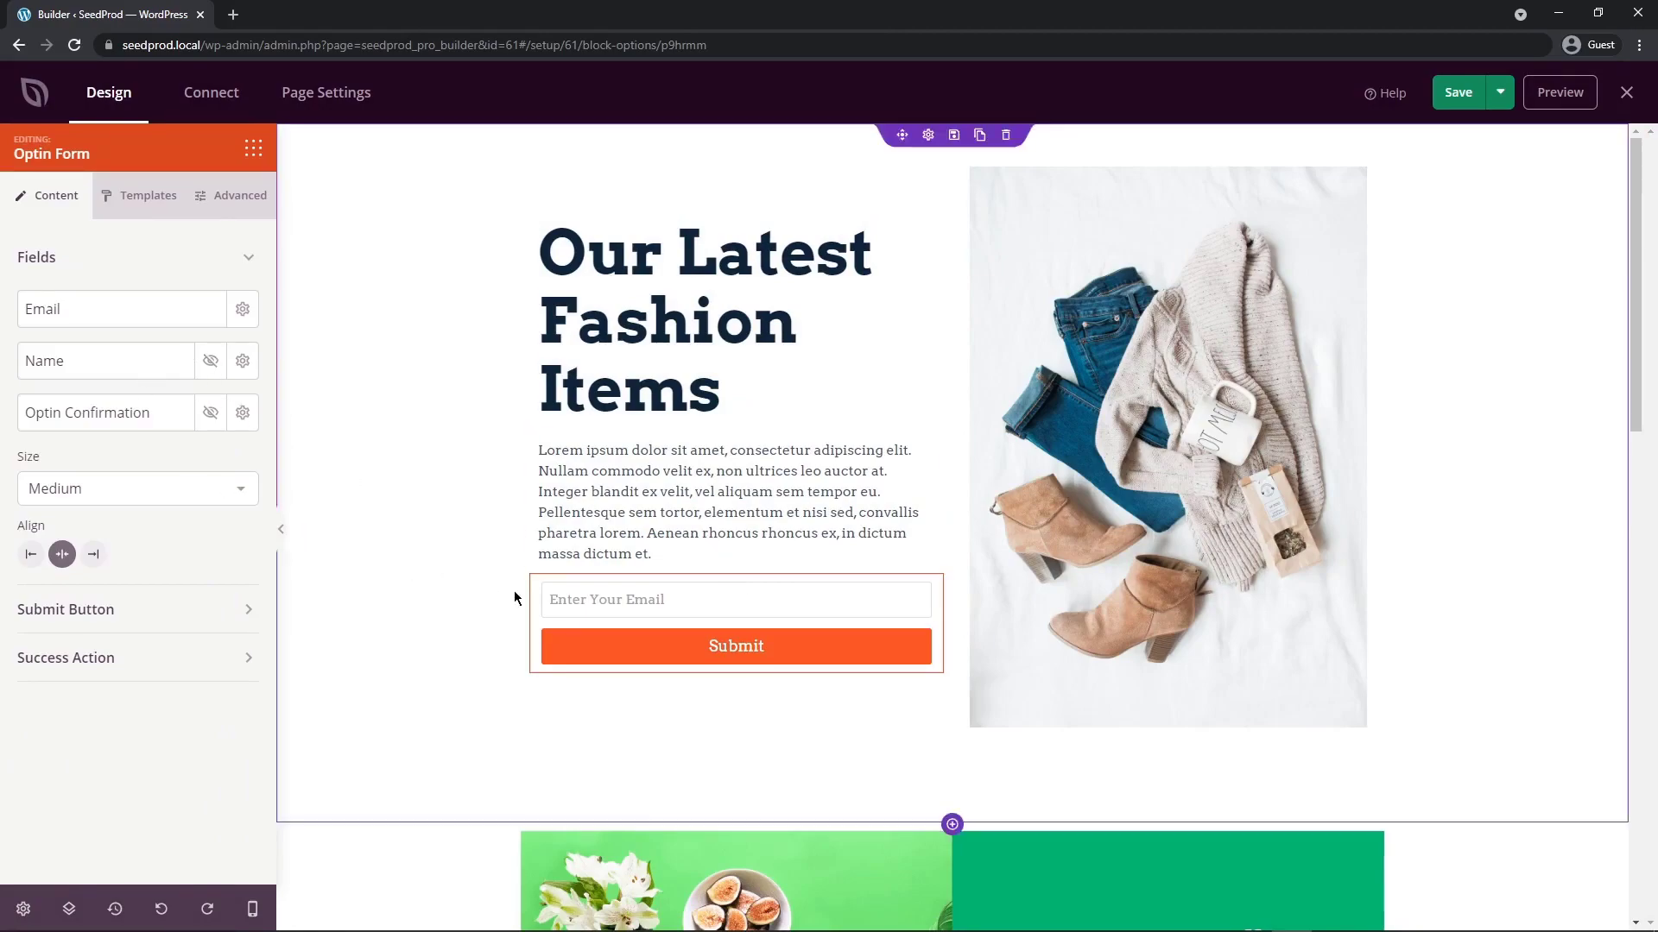
{"action": "left_click", "coordinate": [86, 610]}
{"action": "left_click_drag", "start_coordinate": [72, 686], "coordinate": [5, 674]}
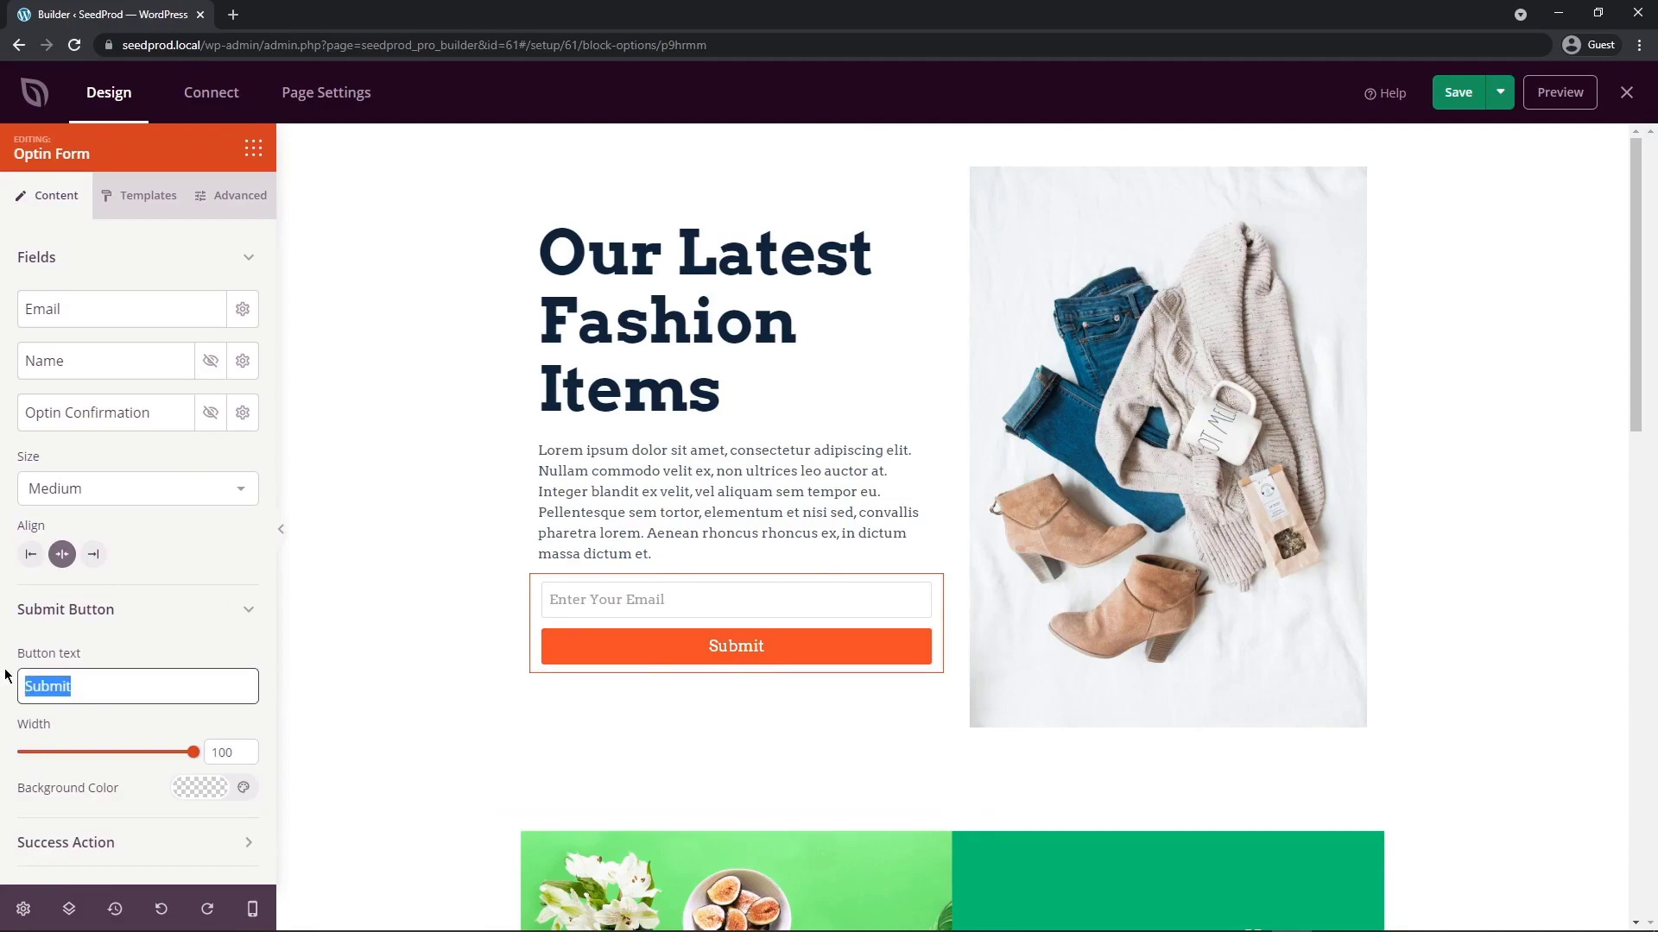
{"action": "type", "text": "Get Your Instant Co"}
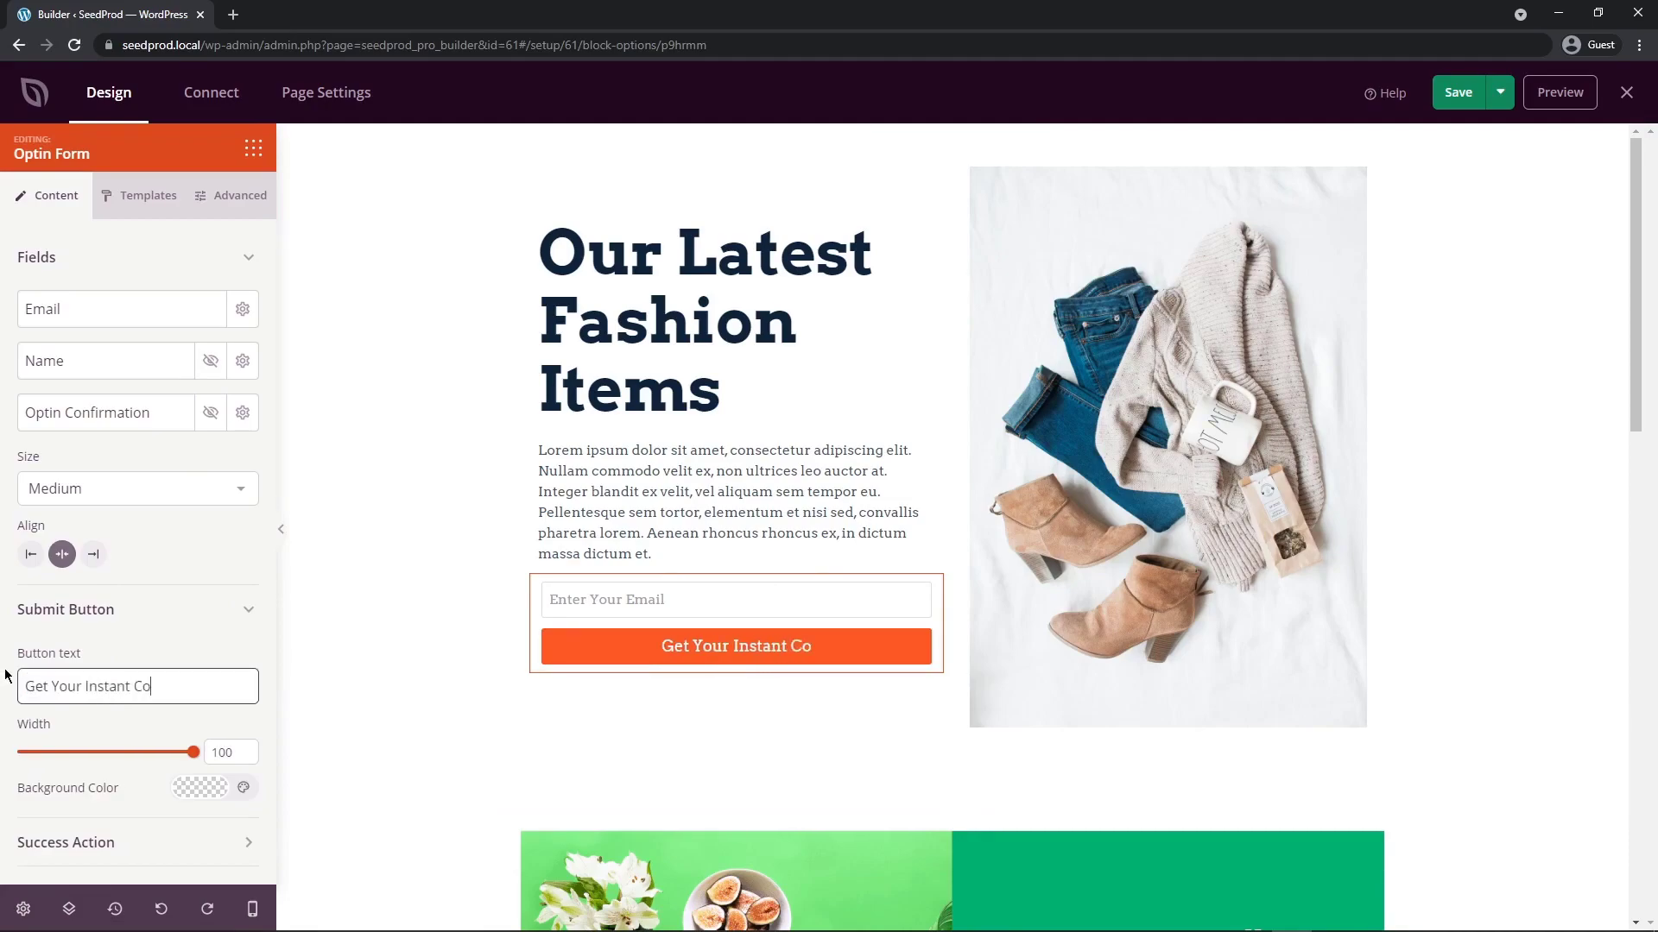
{"action": "type", "text": "upon"}
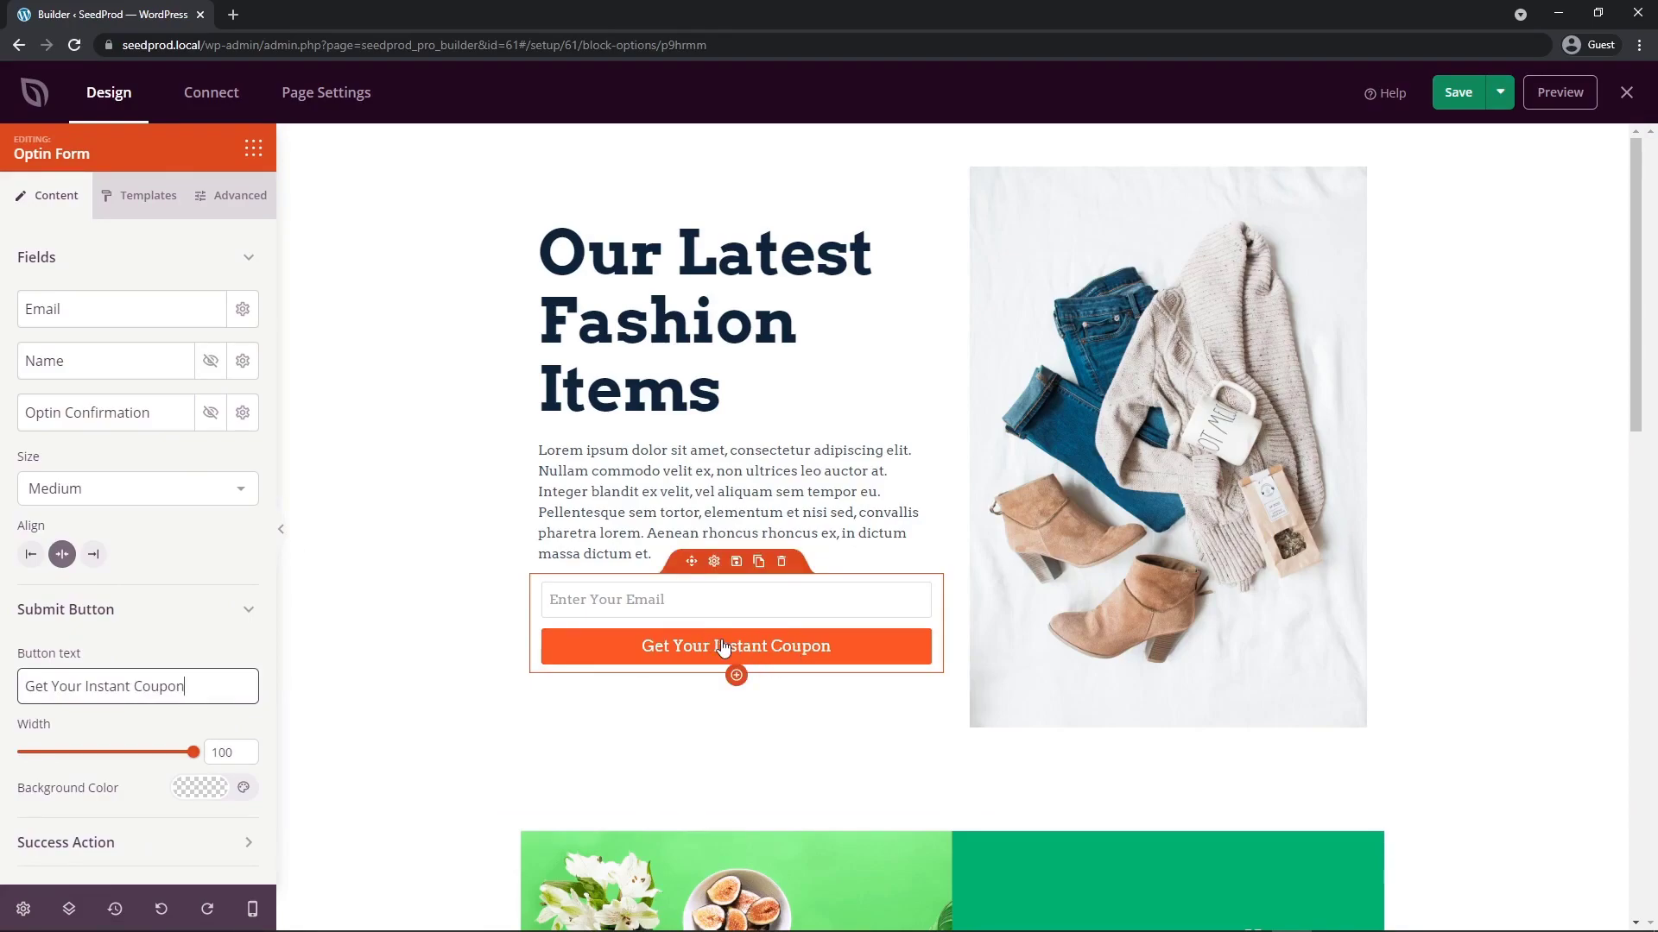
{"action": "scroll", "coordinate": [1243, 696], "scroll_direction": "down", "scroll_amount": 2}
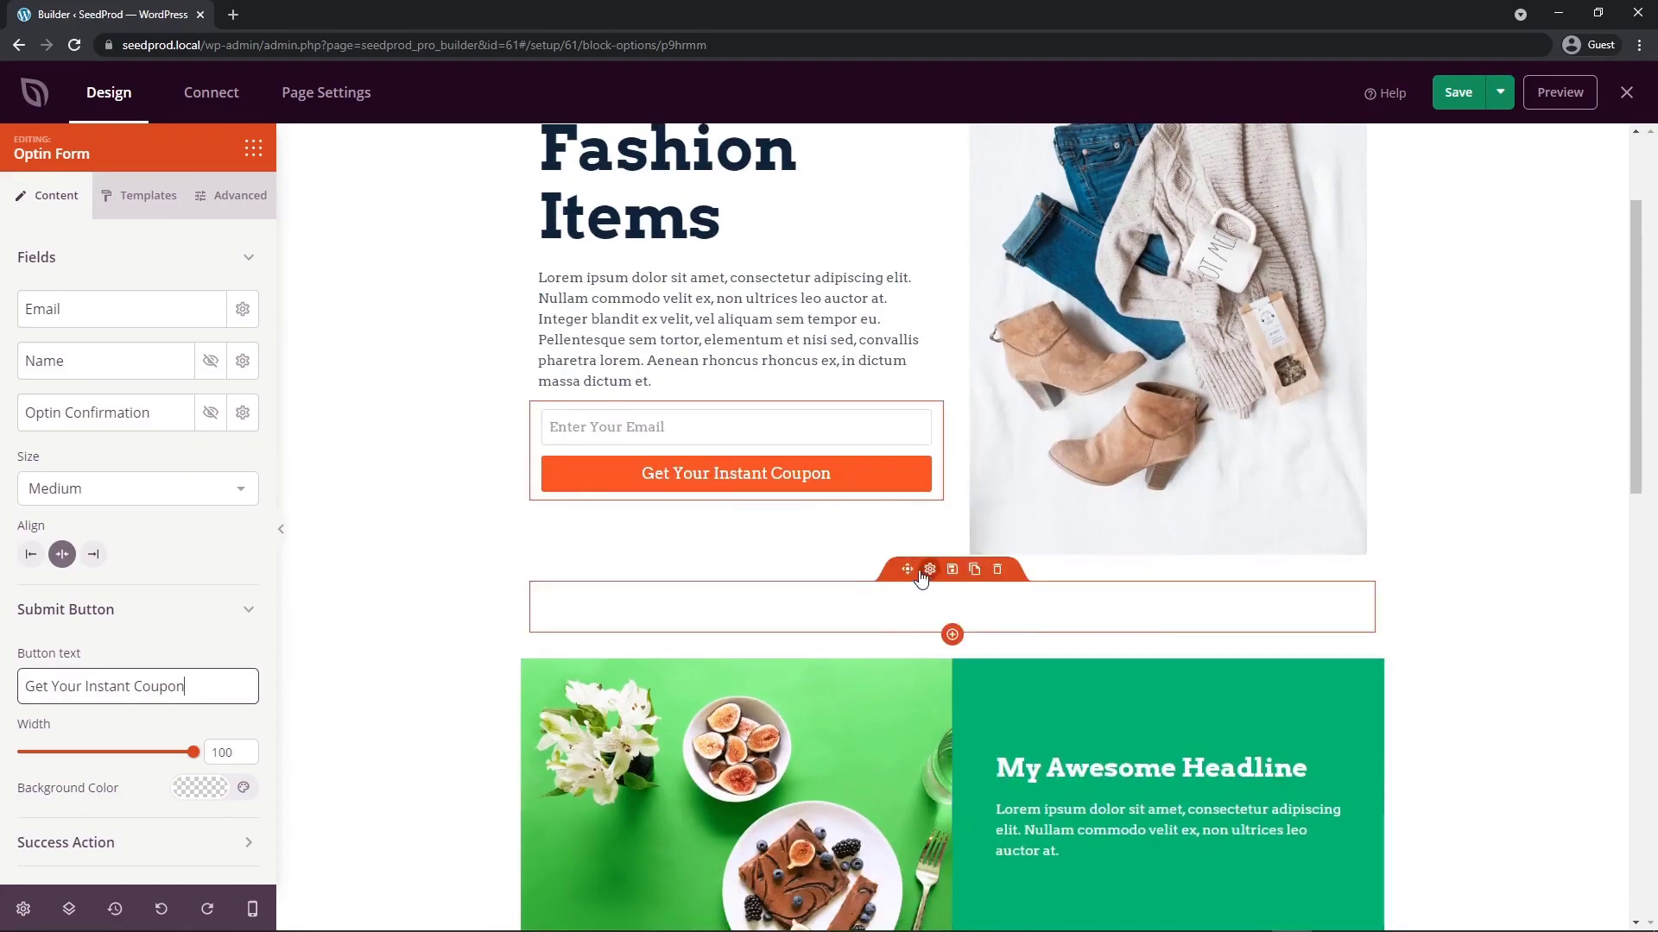
Drag the WooCommerce Recent Products block onto the canvas beneath the hero section
{"action": "left_click", "coordinate": [1296, 604]}
{"action": "left_click_drag", "start_coordinate": [1645, 212], "coordinate": [1569, 192]}
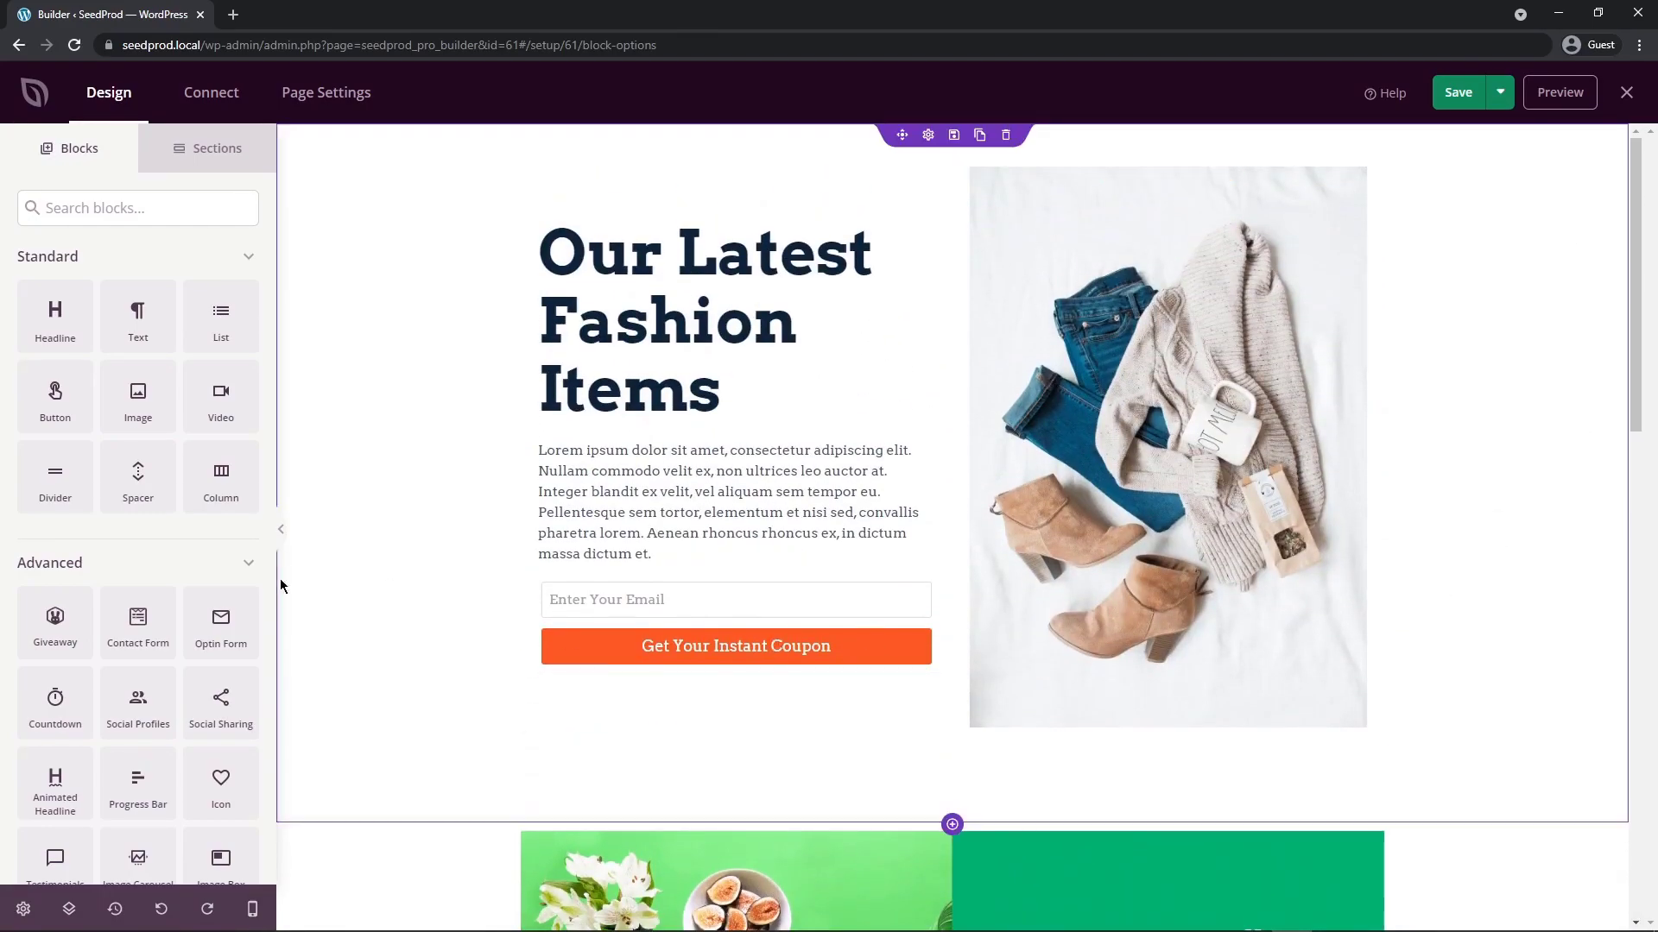
{"action": "scroll", "coordinate": [138, 484], "scroll_direction": "down", "scroll_amount": 4}
{"action": "scroll", "coordinate": [164, 575], "scroll_direction": "down", "scroll_amount": 6}
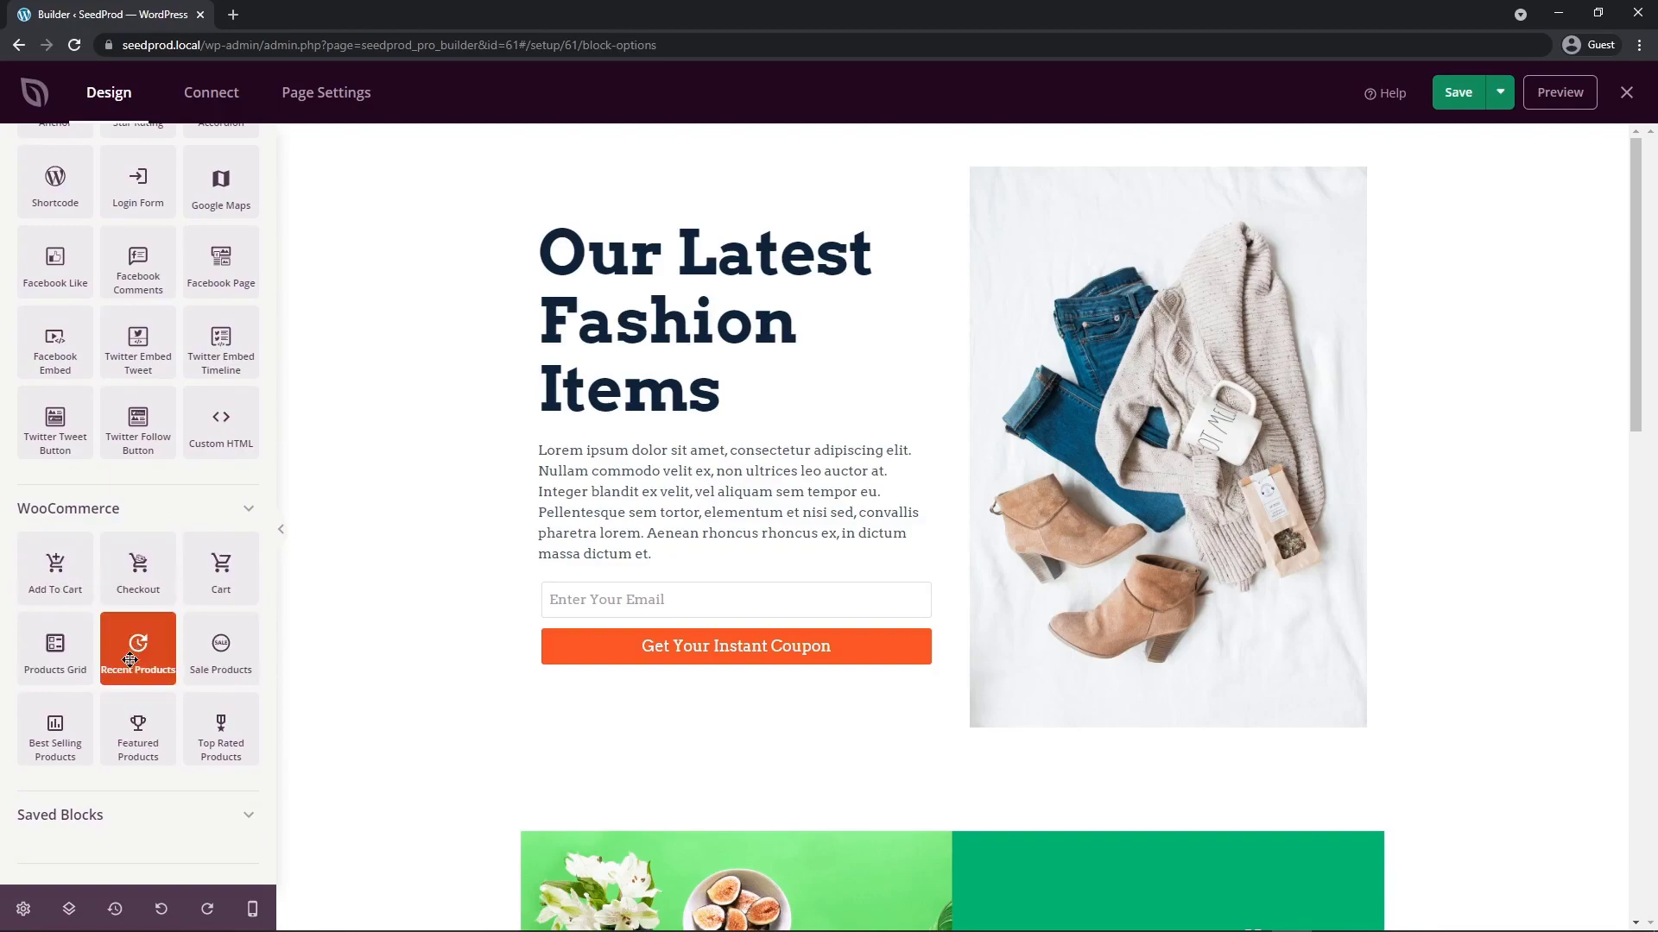
{"action": "left_click_drag", "start_coordinate": [126, 654], "coordinate": [892, 772]}
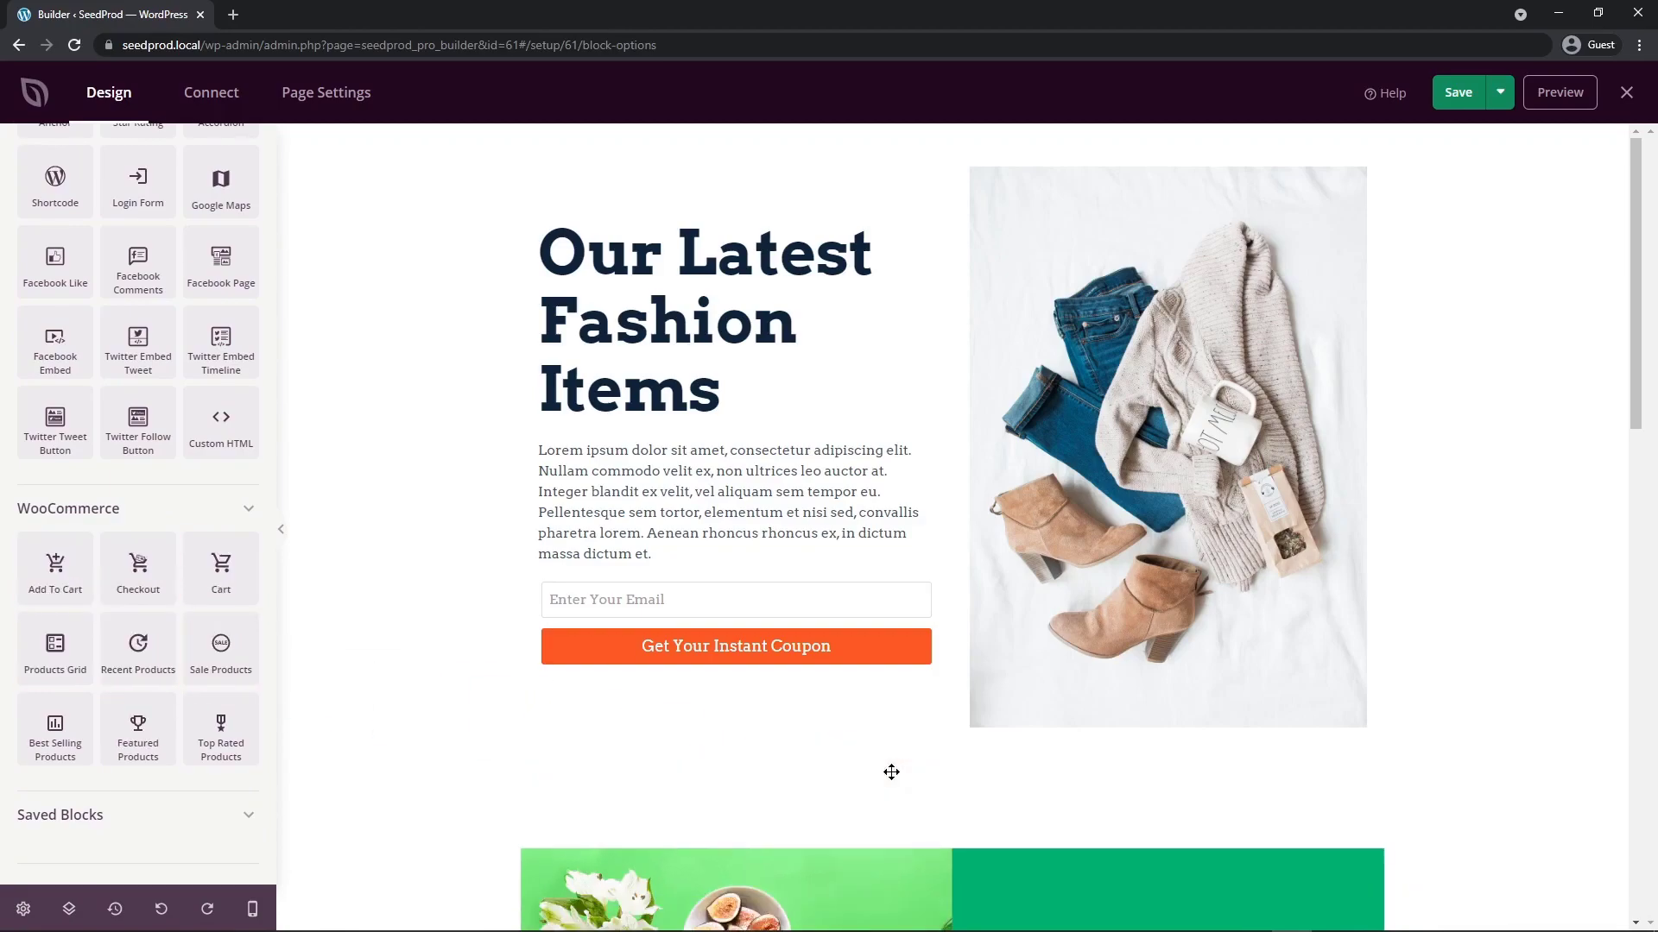
{"action": "scroll", "coordinate": [894, 770], "scroll_direction": "down", "scroll_amount": 5}
{"action": "scroll", "coordinate": [1418, 412], "scroll_direction": "up", "scroll_amount": 1}
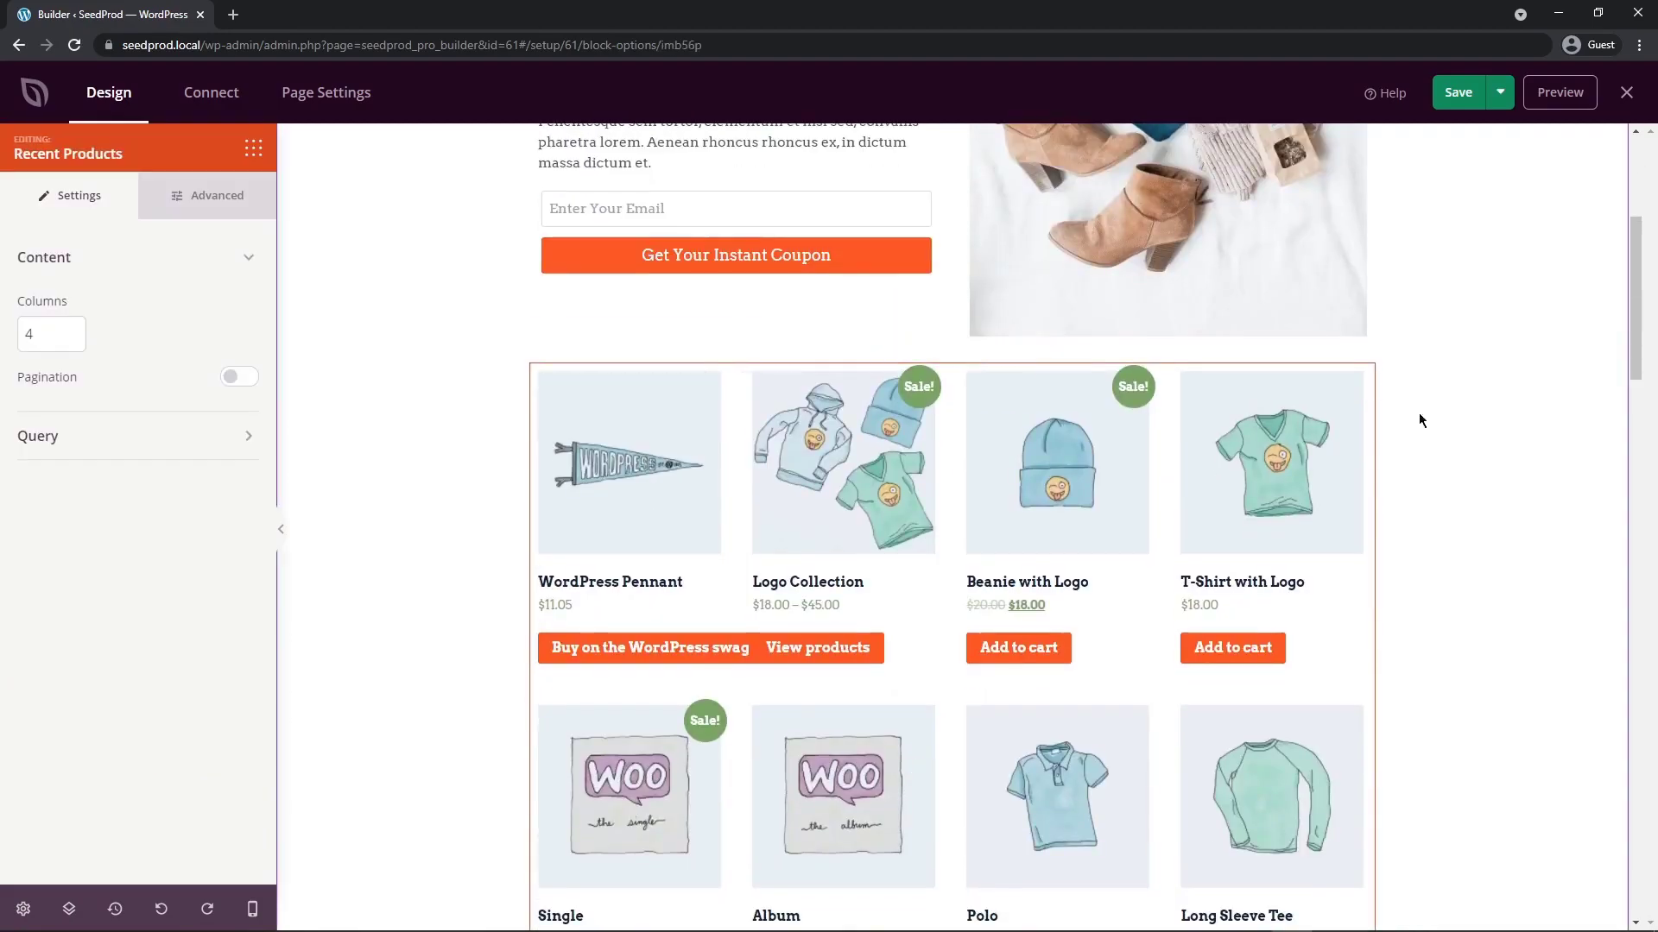
Set the Recent Products grid to 3 columns and turn on pagination
{"action": "left_click_drag", "start_coordinate": [1637, 266], "coordinate": [880, 487]}
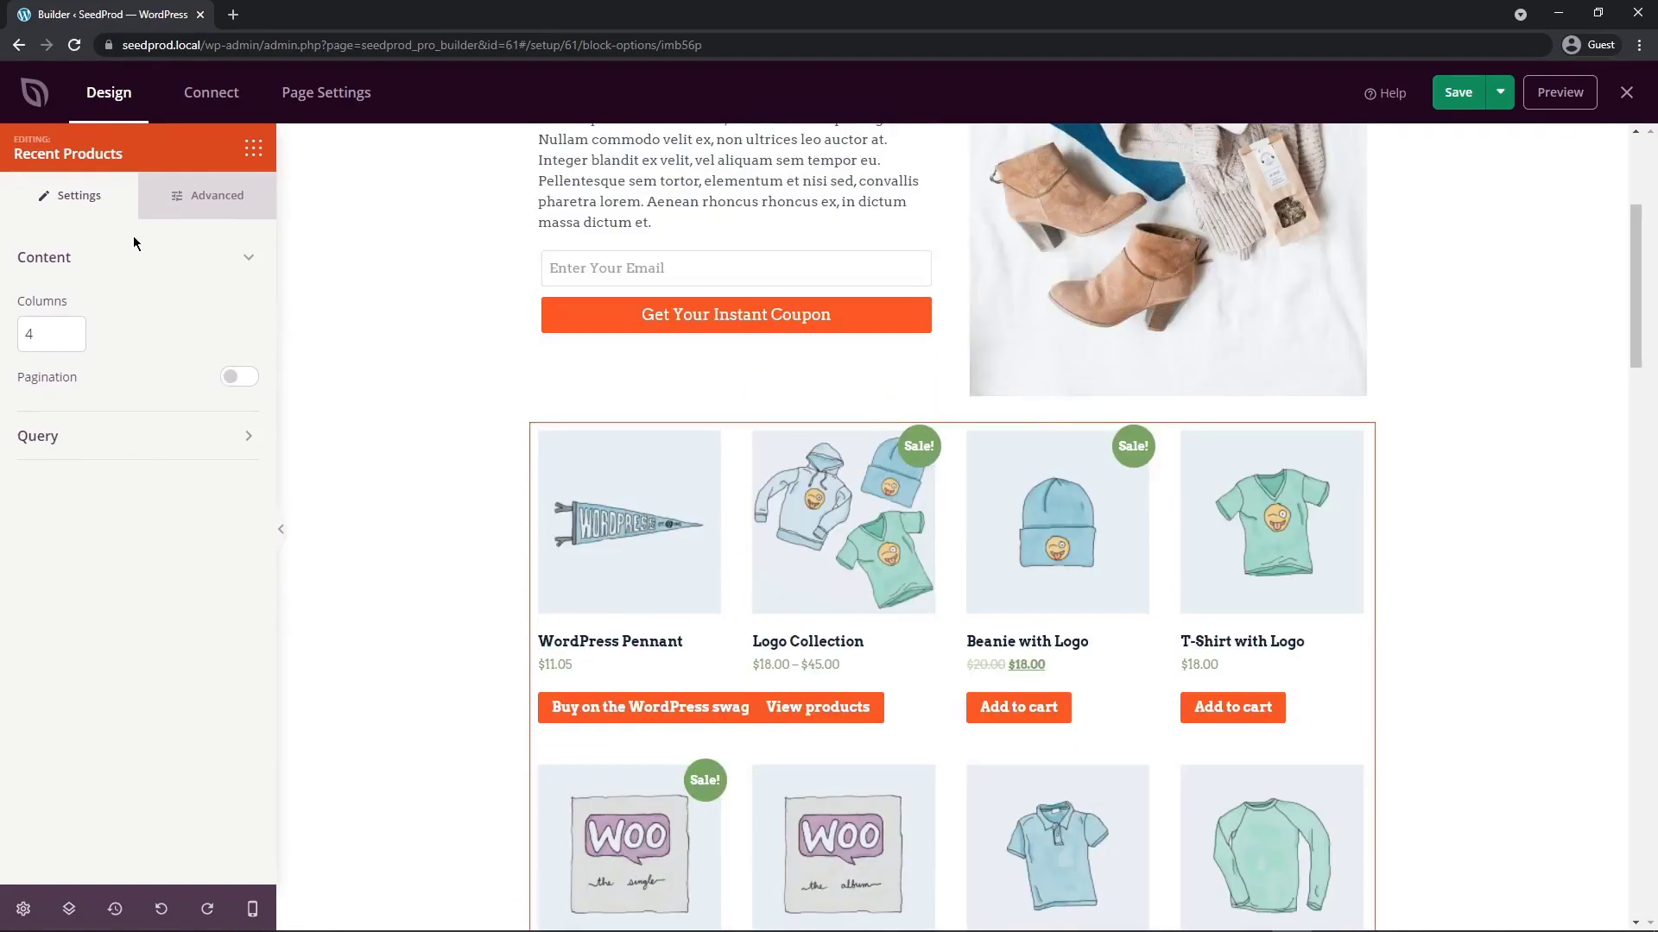
{"action": "double_click", "coordinate": [26, 332]}
{"action": "type", "text": "3"}
{"action": "left_click", "coordinate": [117, 525]}
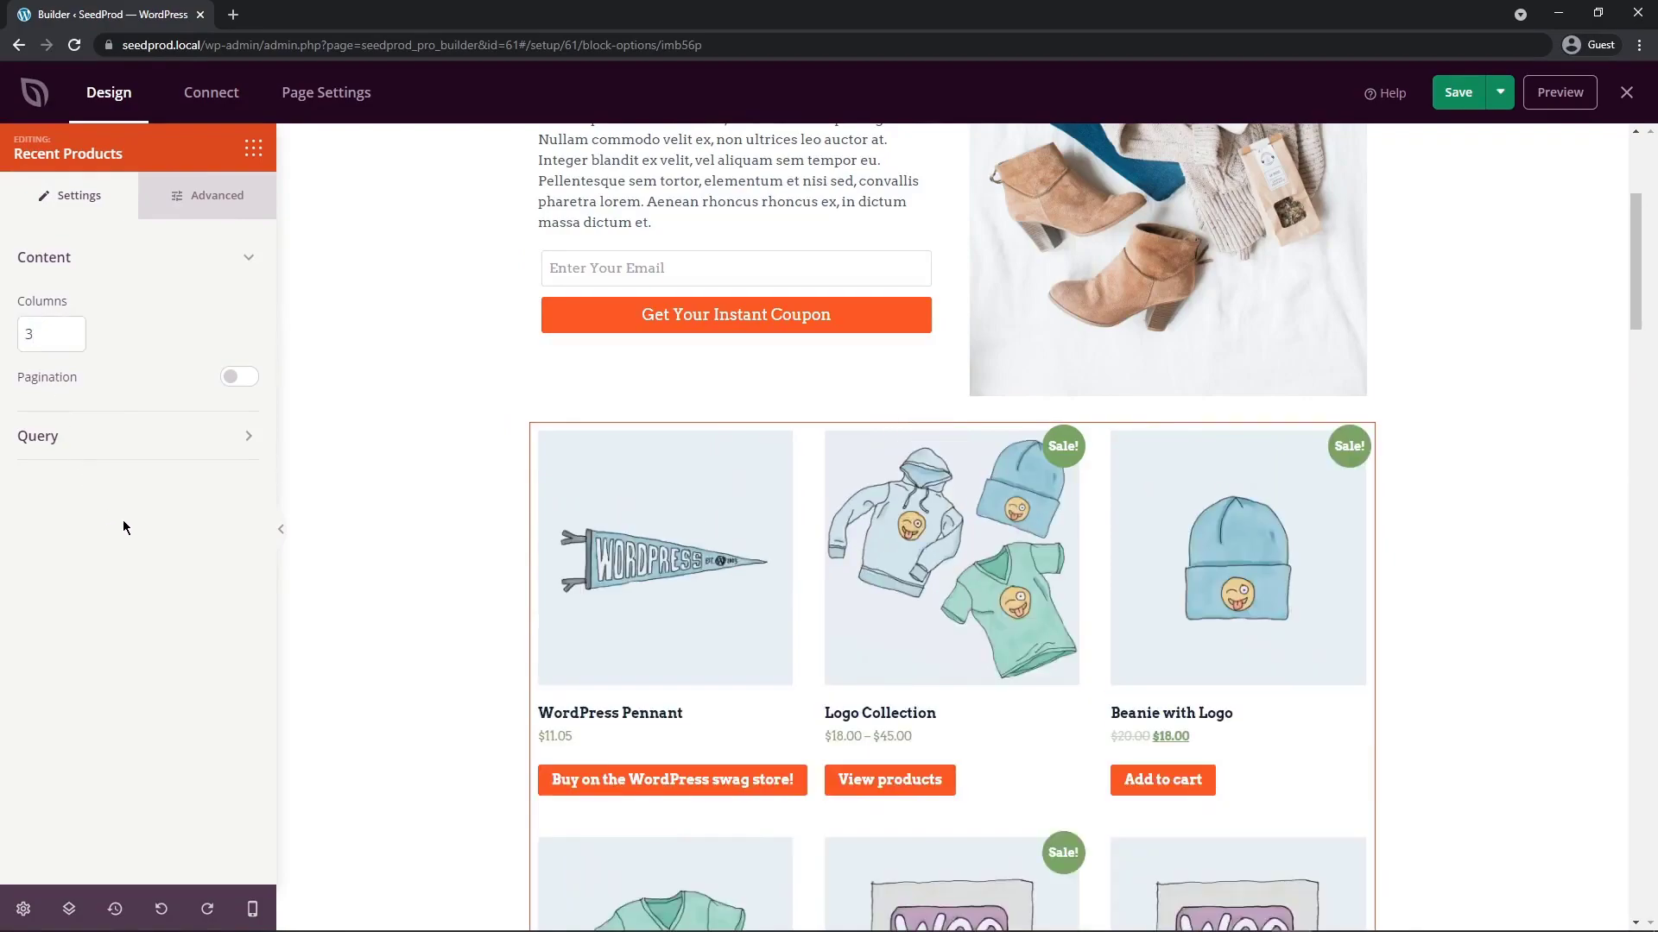
{"action": "left_click", "coordinate": [234, 380]}
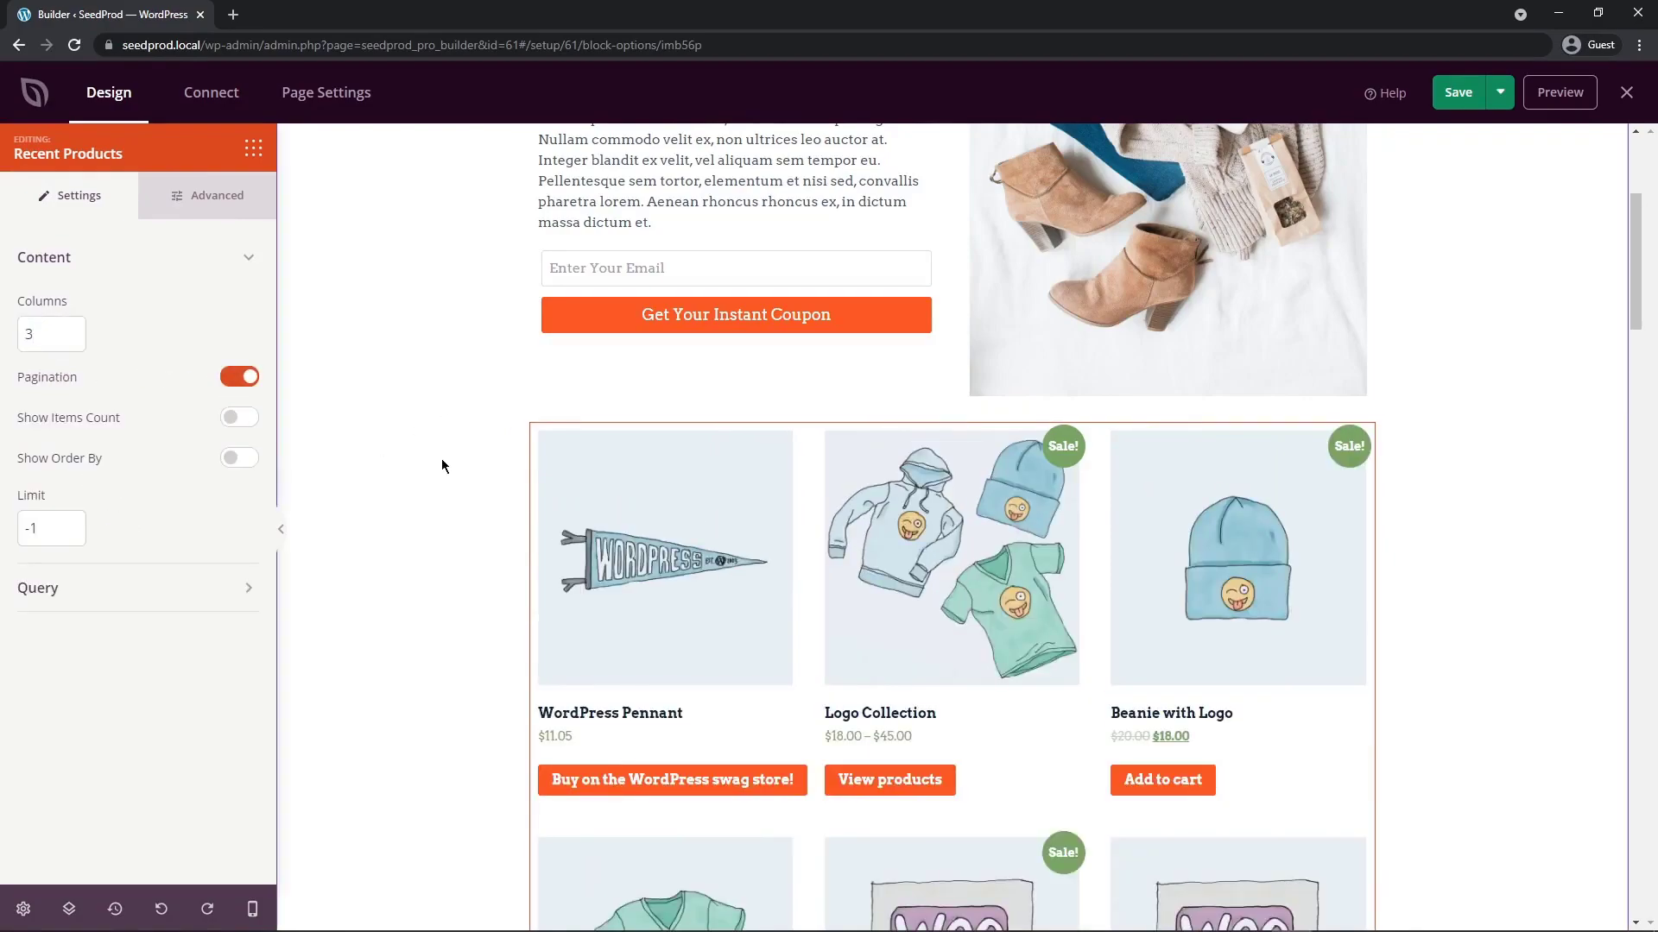
Limit the grid to 6 products and turn on the results count and Order By dropdown
{"action": "mouse_move", "coordinate": [1634, 274]}
{"action": "left_mouse_down"}
{"action": "mouse_move", "coordinate": [1630, 518]}
{"action": "mouse_move", "coordinate": [1621, 242]}
{"action": "mouse_move", "coordinate": [1621, 267]}
{"action": "left_mouse_up"}
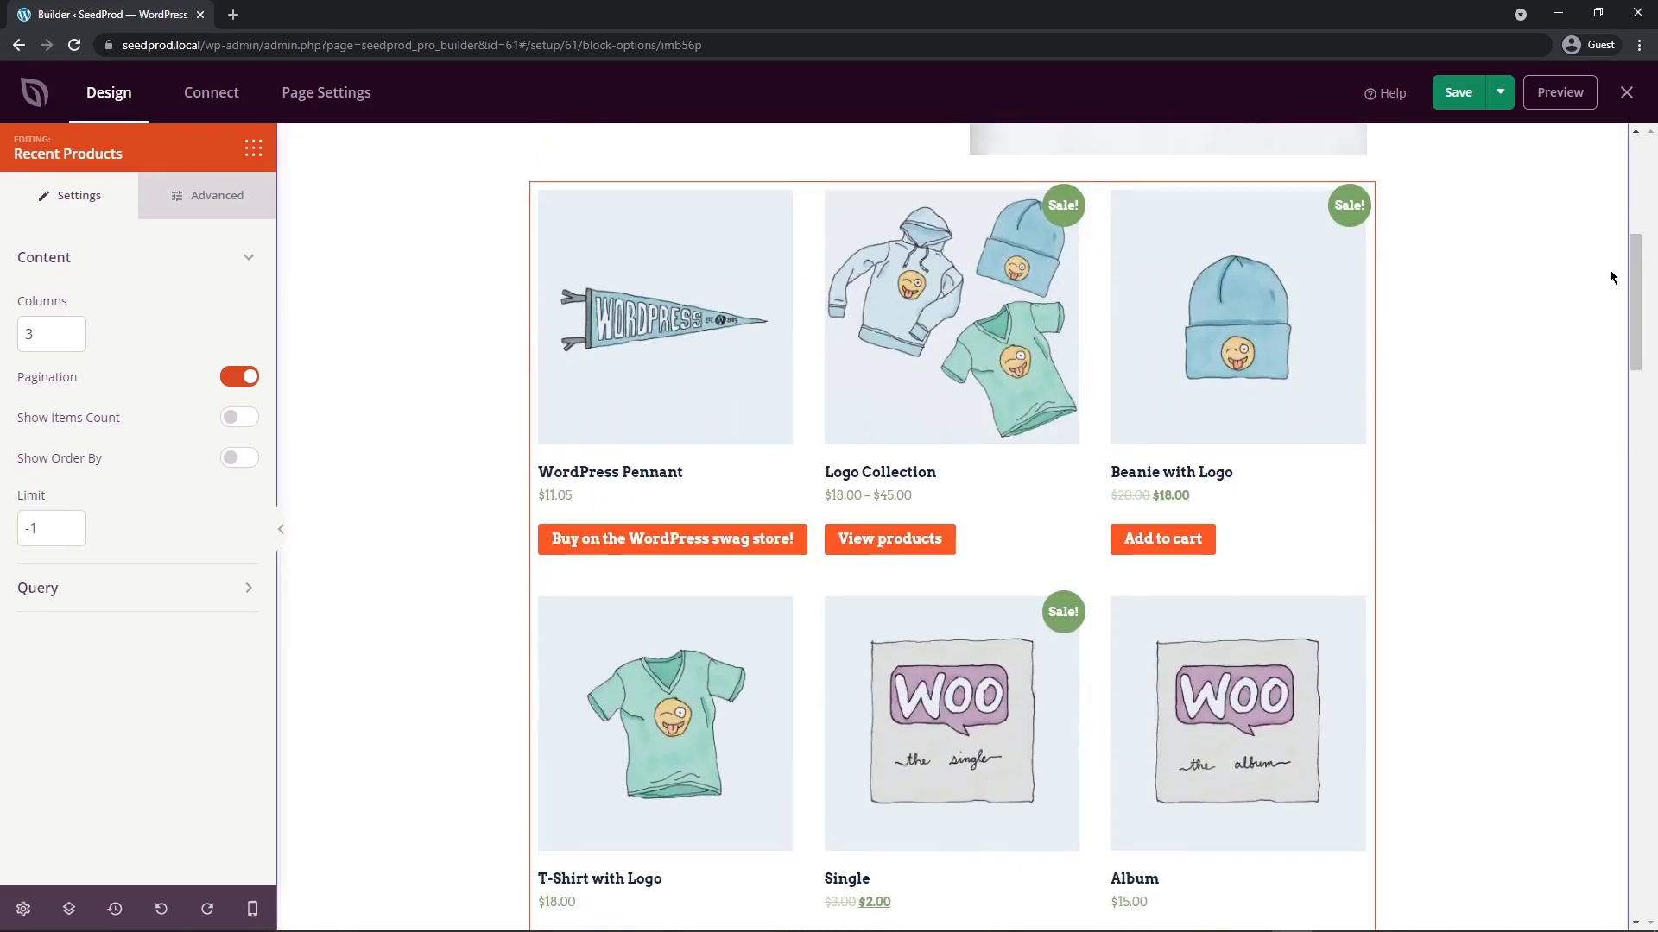
{"action": "left_click_drag", "start_coordinate": [54, 532], "coordinate": [7, 536]}
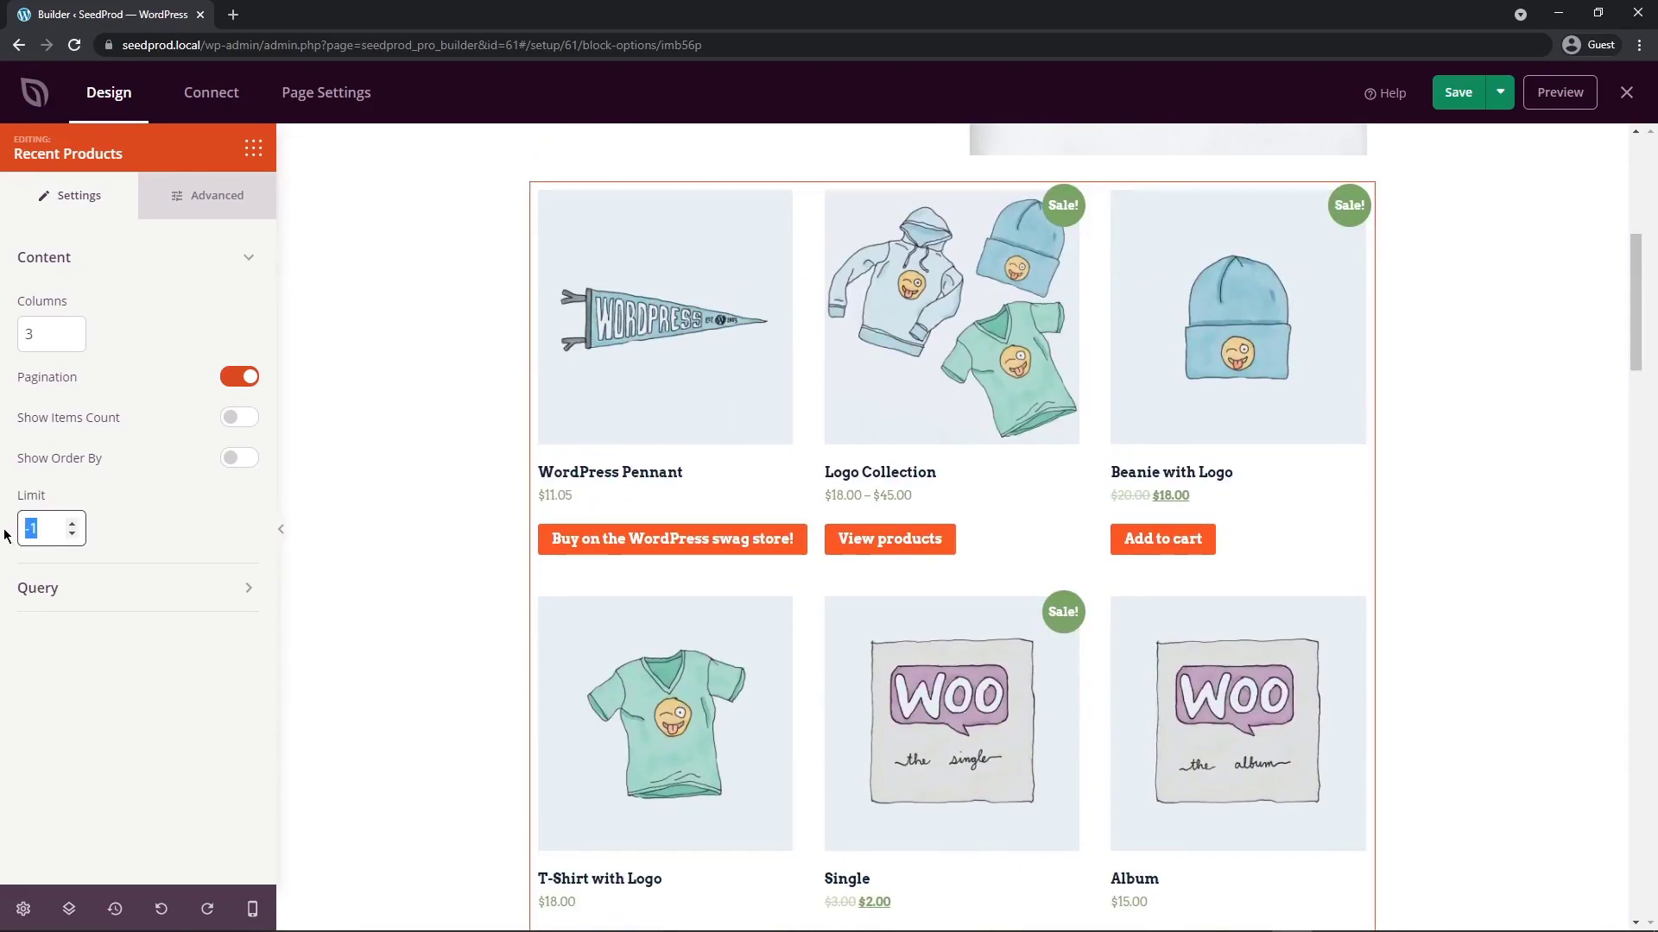
{"action": "scroll", "coordinate": [1111, 407], "scroll_direction": "down", "scroll_amount": 5}
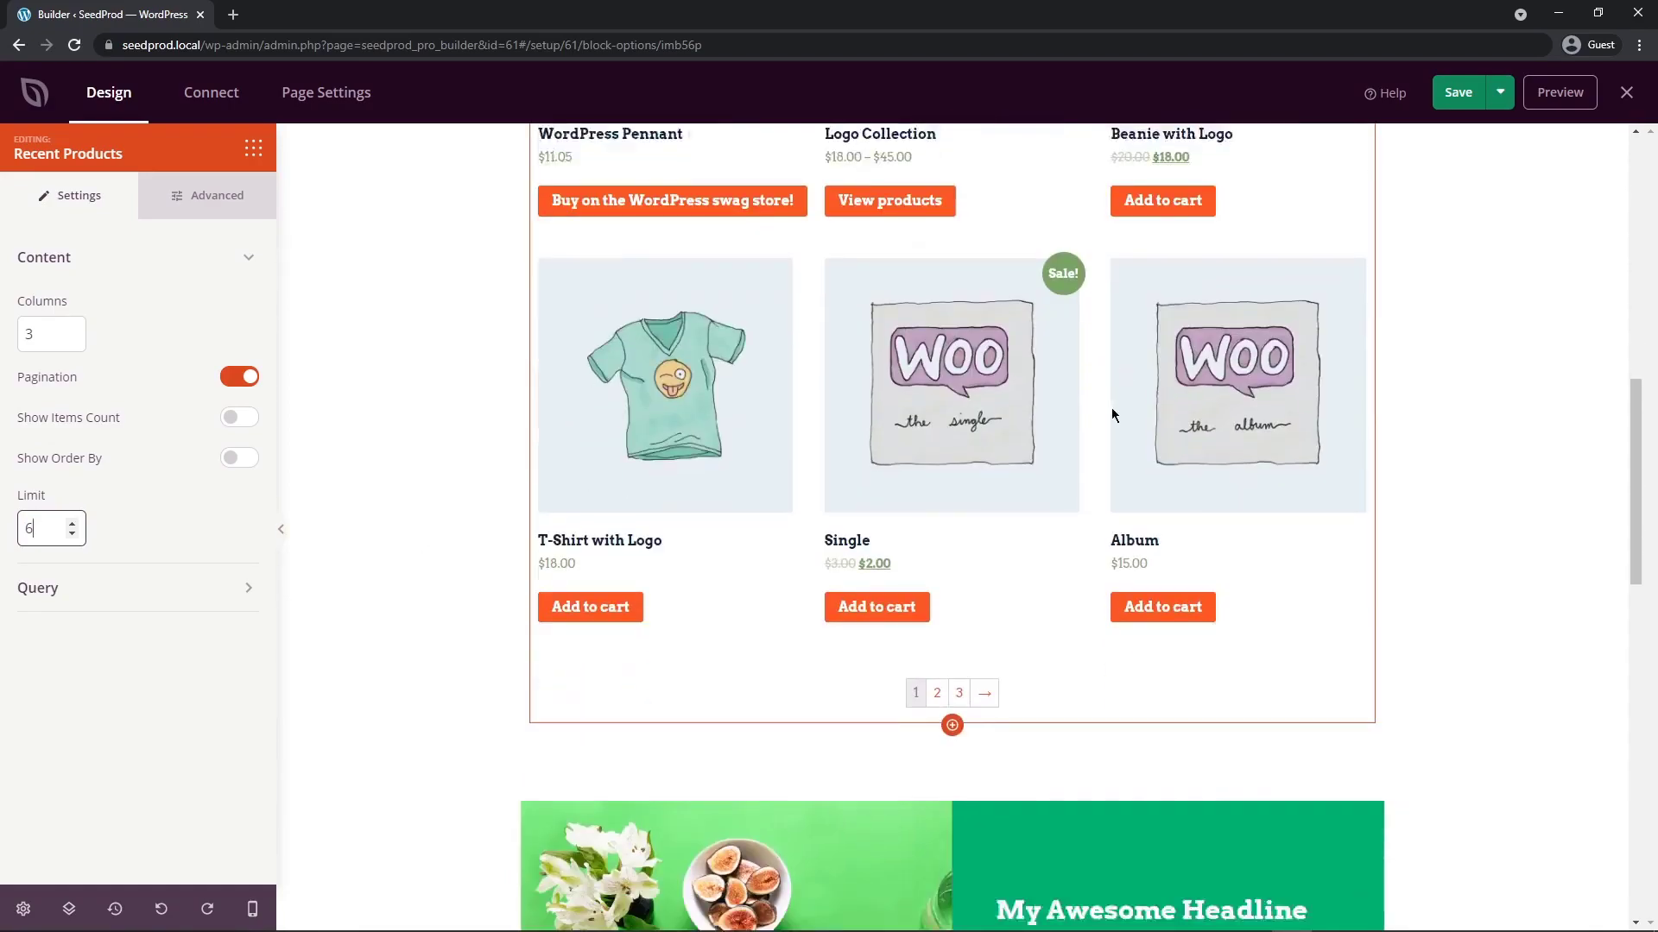
{"action": "scroll", "coordinate": [943, 644], "scroll_direction": "up", "scroll_amount": 5}
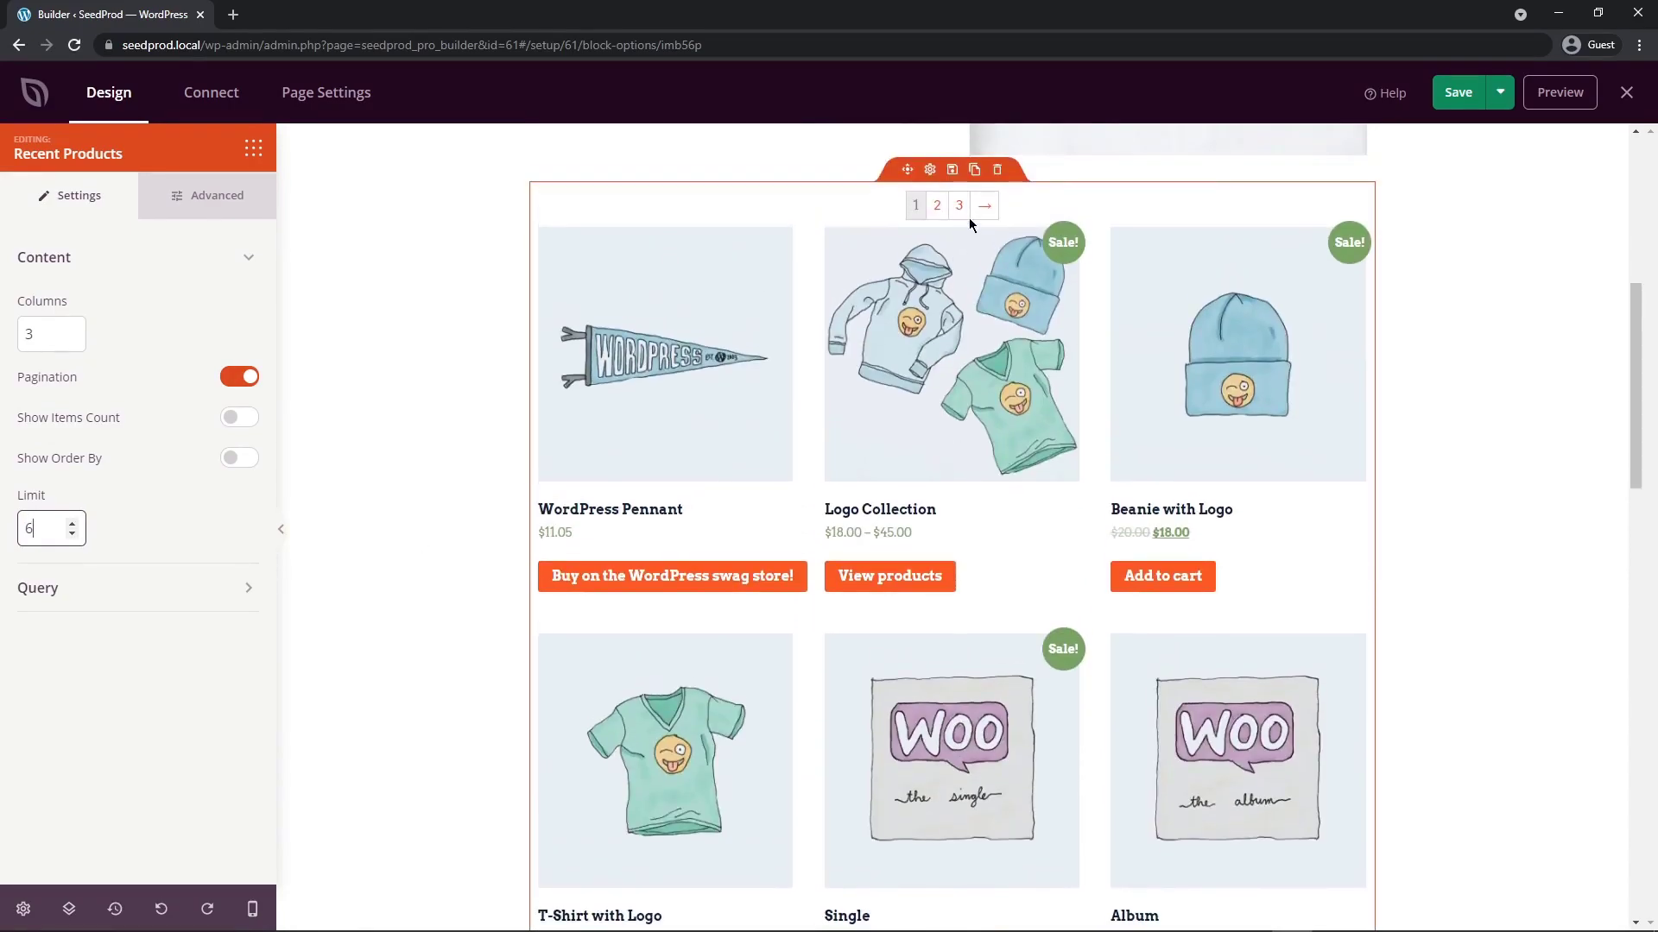
{"action": "left_click", "coordinate": [238, 418]}
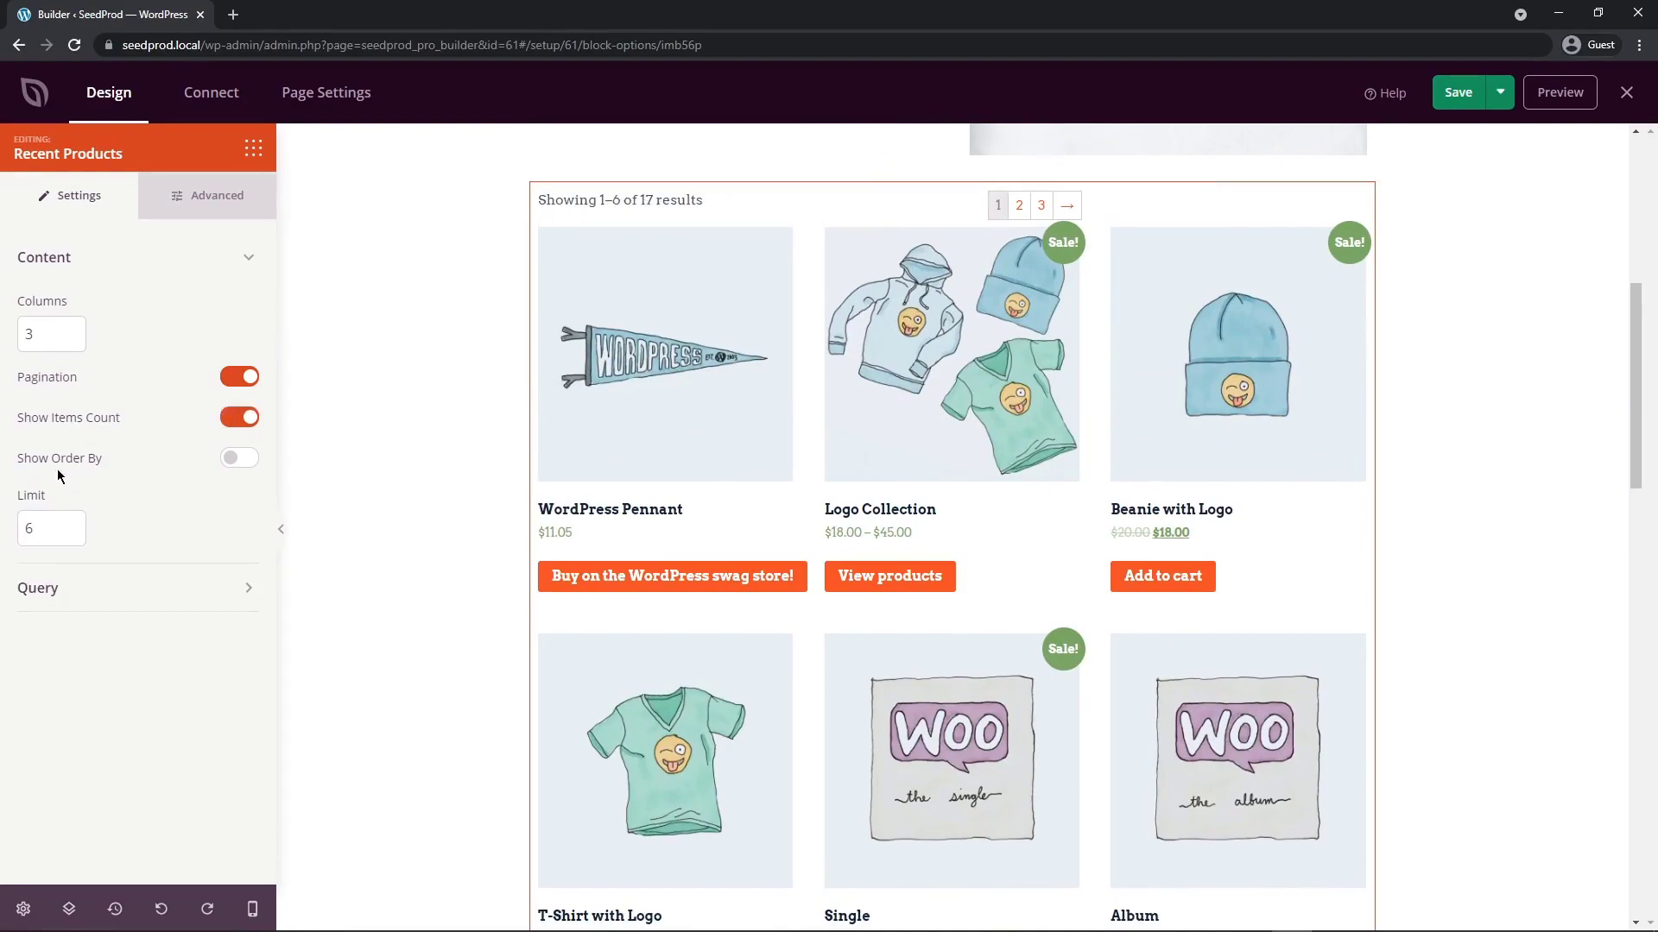
{"action": "left_click", "coordinate": [239, 457]}
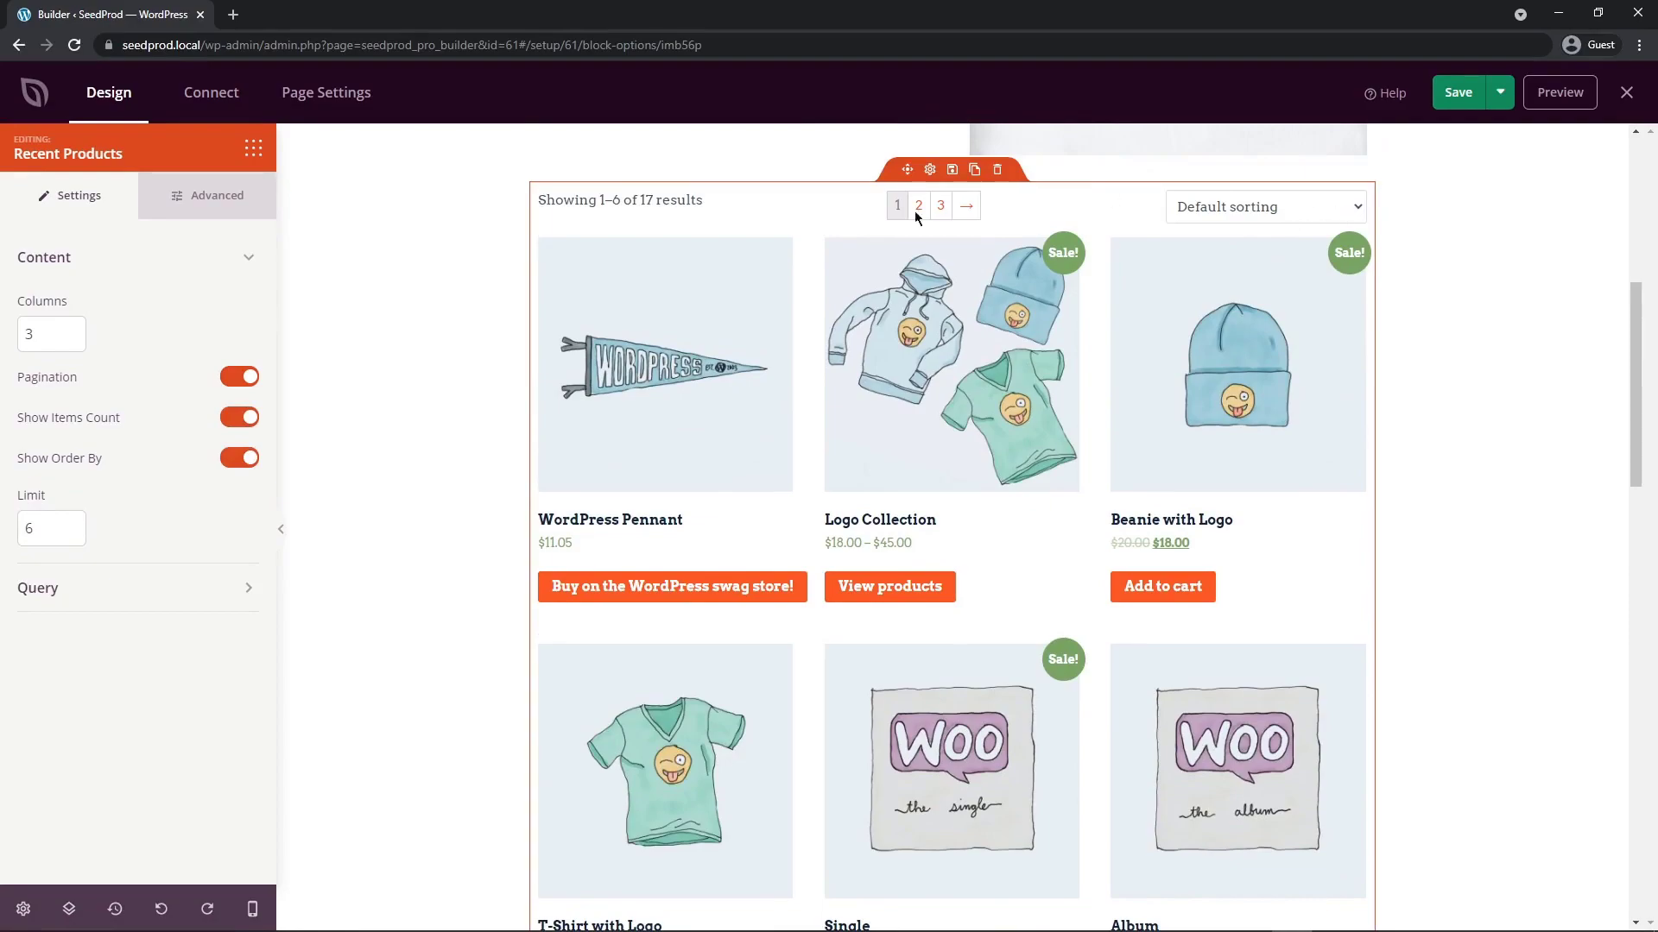
{"action": "scroll", "coordinate": [389, 515], "scroll_direction": "up", "scroll_amount": 2}
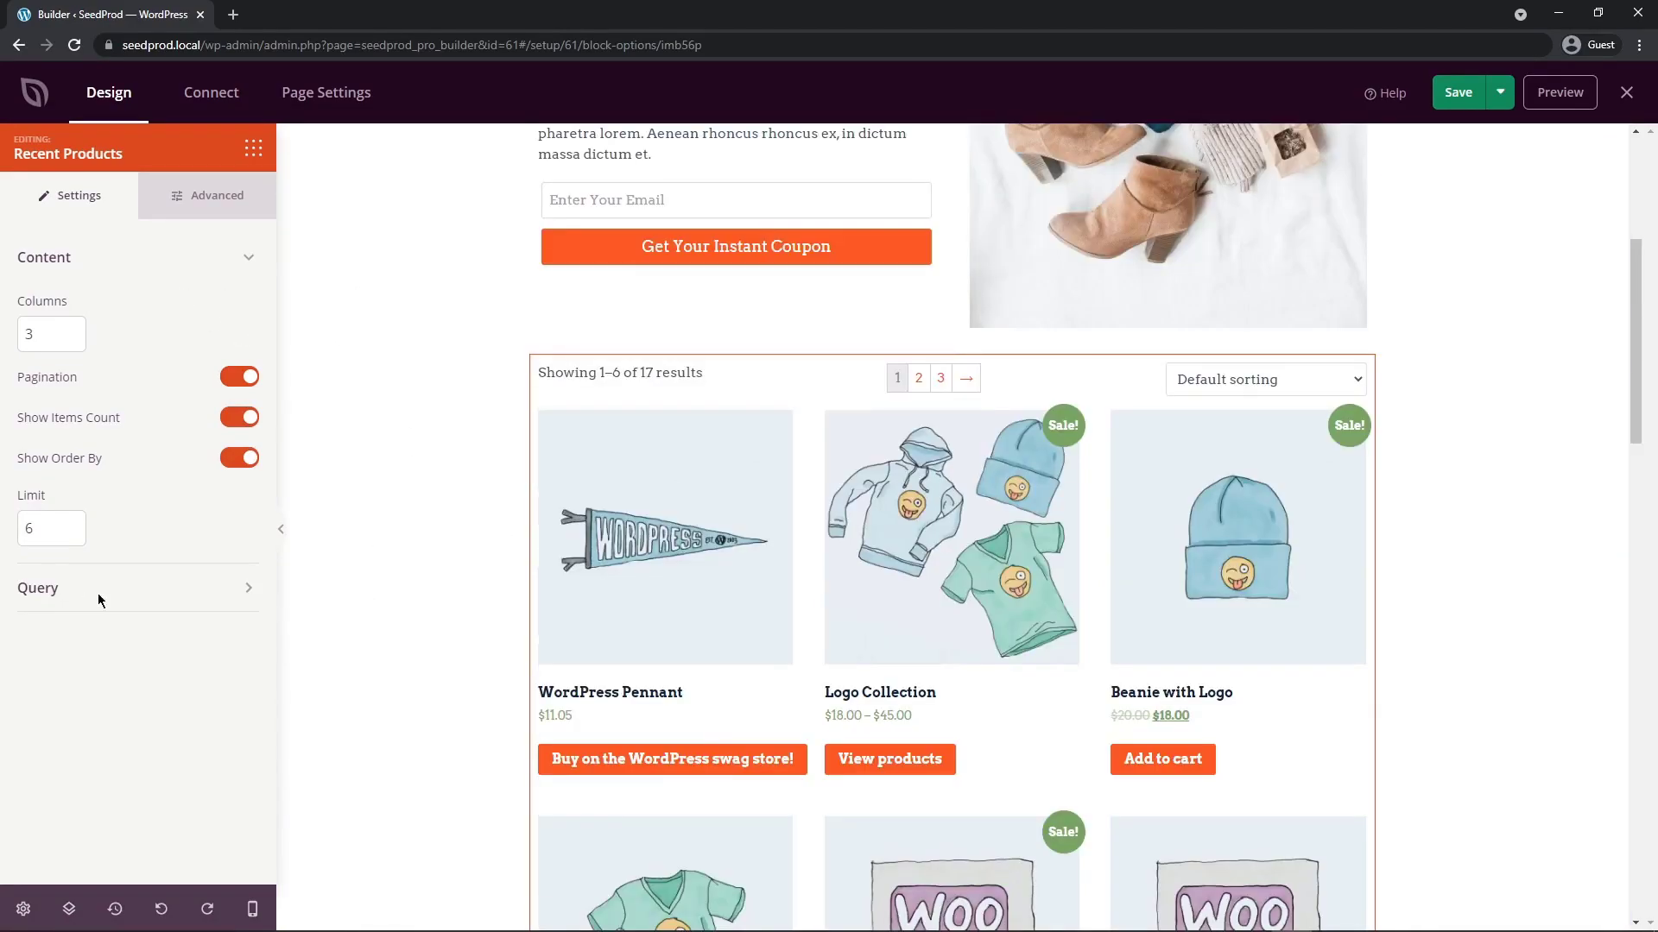
In the grid's Query section, try the Best Selling, Top Rated and Custom query types
{"action": "left_click", "coordinate": [97, 593]}
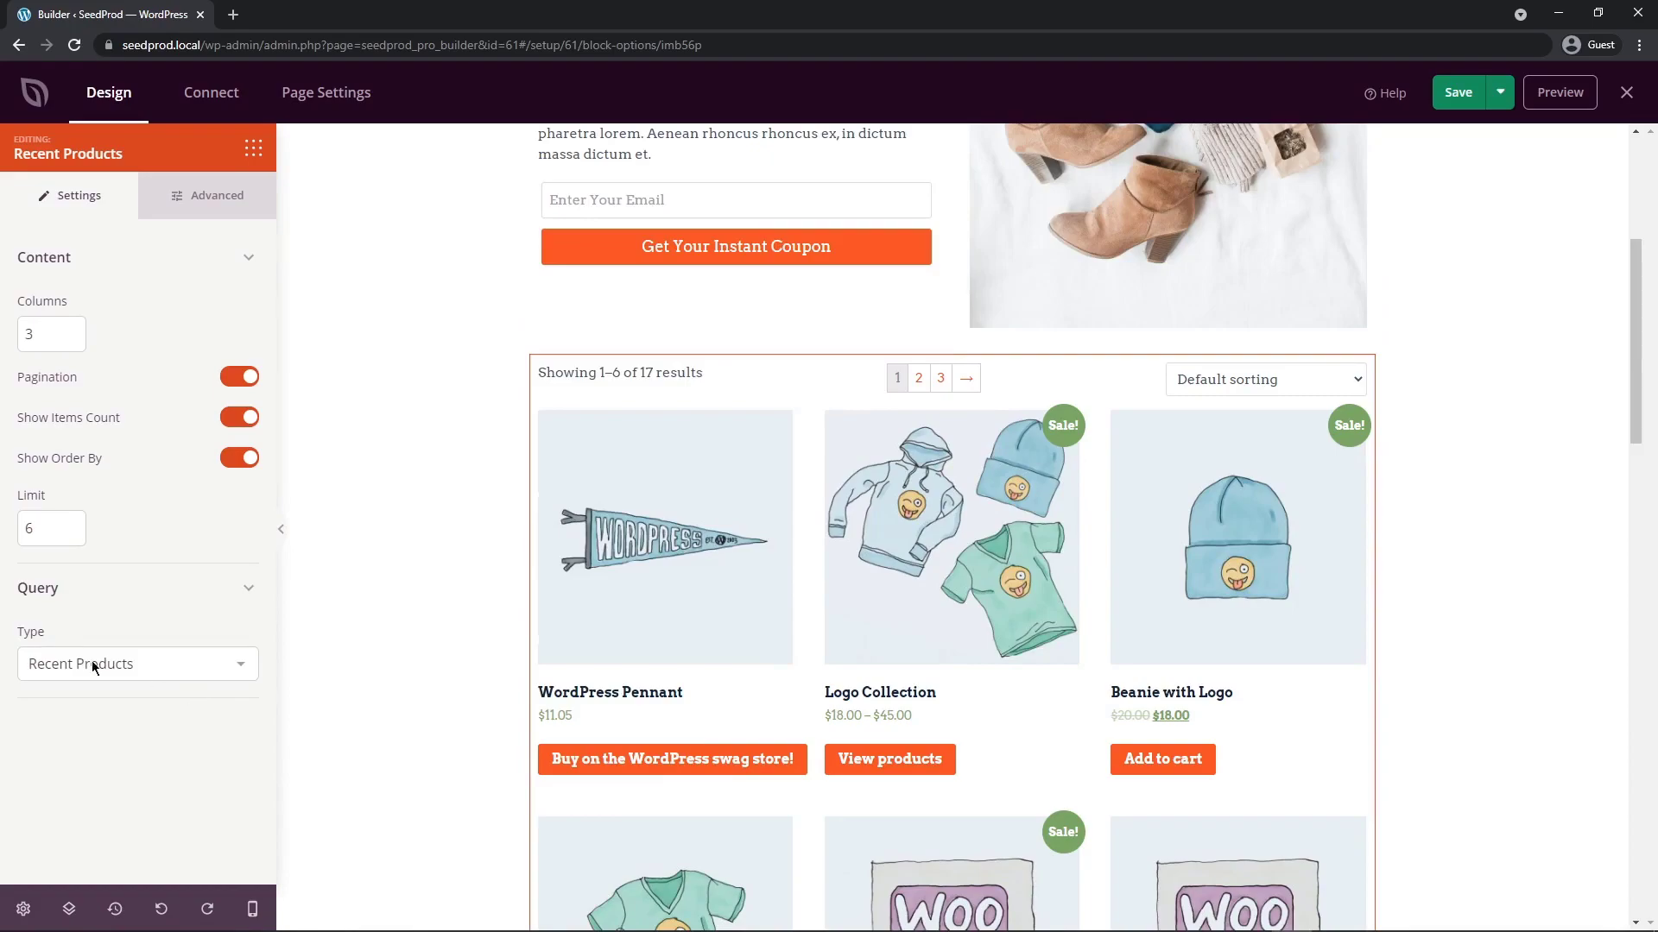
{"action": "left_click", "coordinate": [244, 669]}
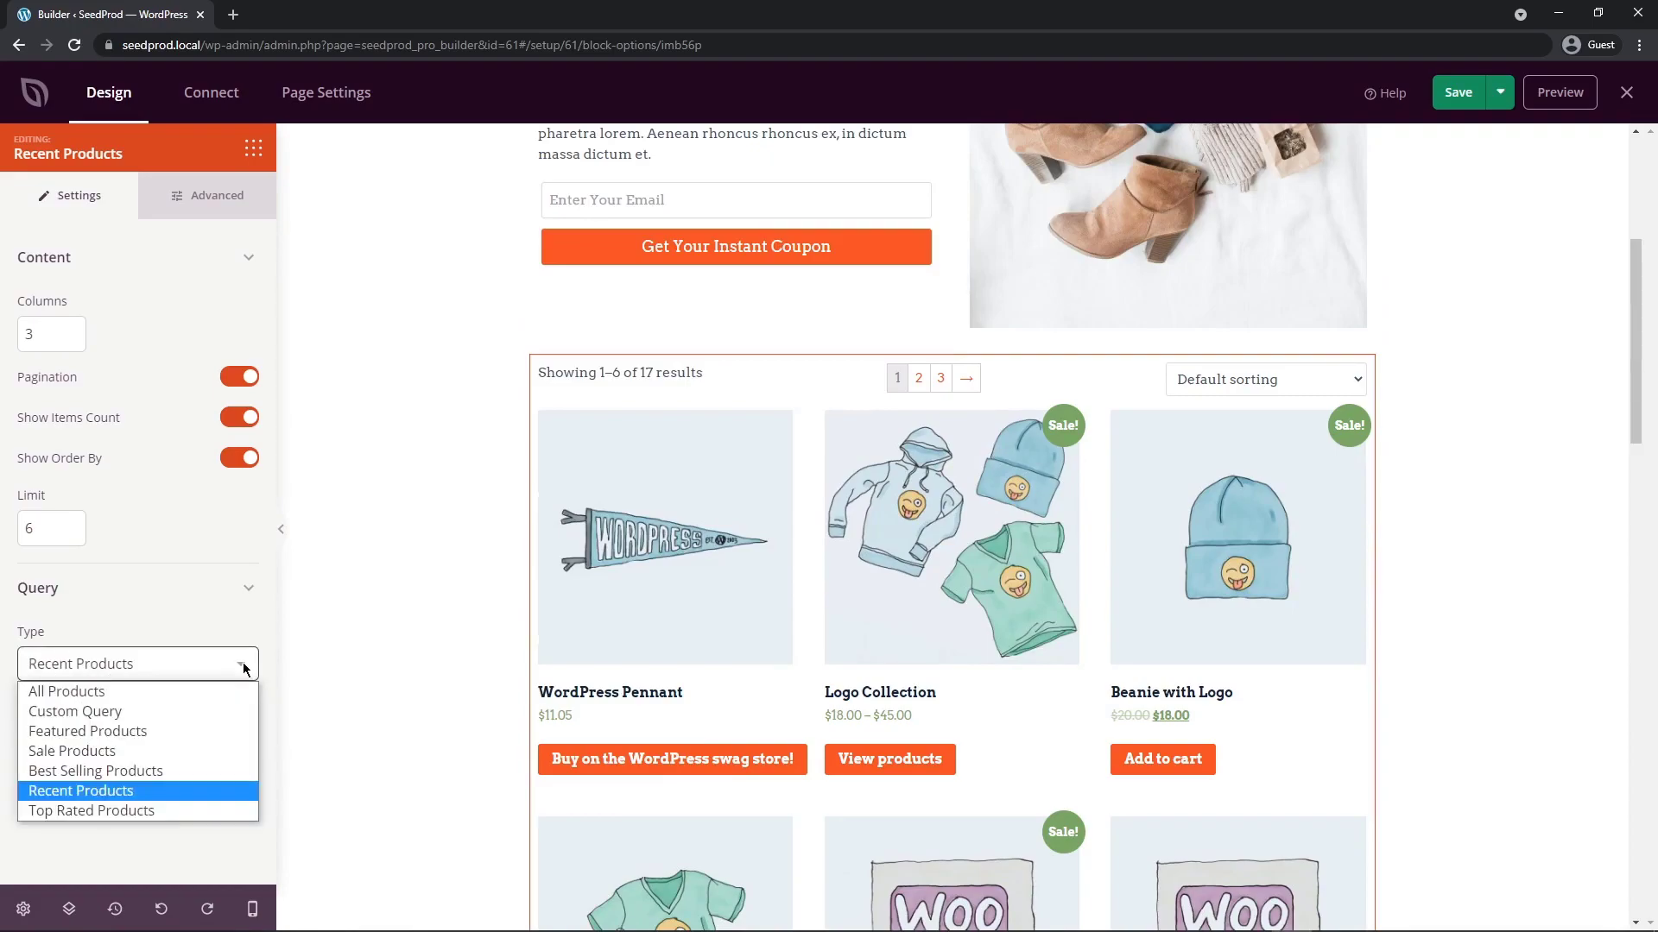
{"action": "left_click", "coordinate": [138, 771]}
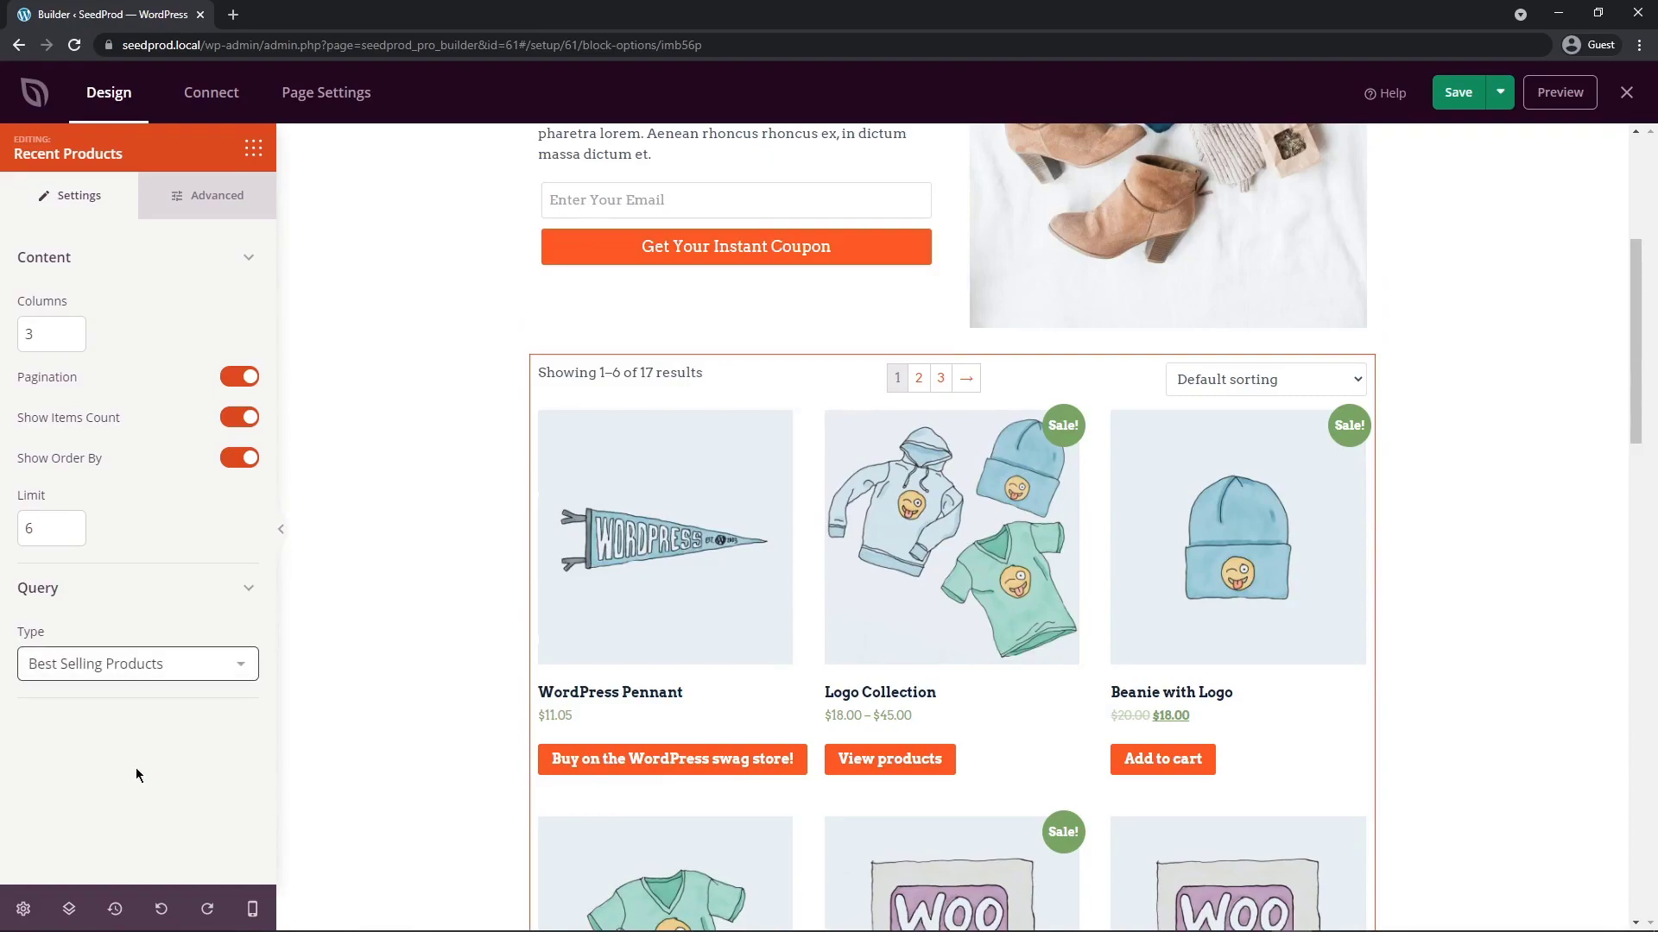
{"action": "left_click", "coordinate": [162, 670]}
{"action": "left_click", "coordinate": [113, 811]}
{"action": "left_click", "coordinate": [182, 674]}
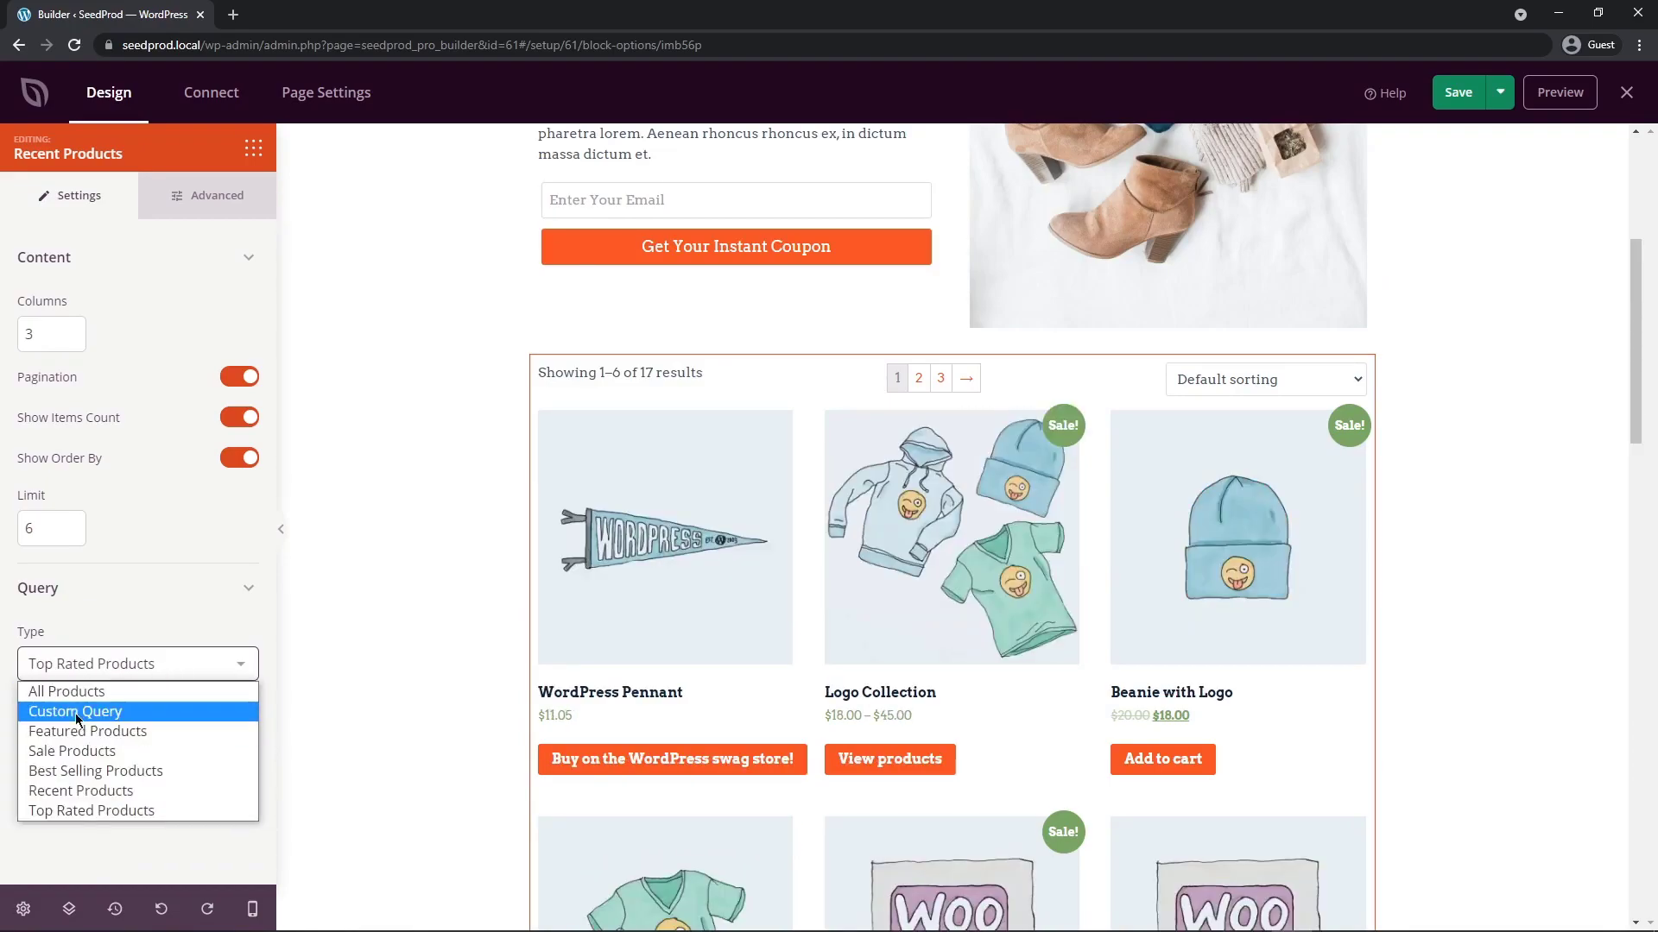
{"action": "left_click", "coordinate": [119, 713]}
Set the query type to Best Selling Products, listing T-Shirt, Album and Beanie first
{"action": "scroll", "coordinate": [164, 737], "scroll_direction": "down", "scroll_amount": 4}
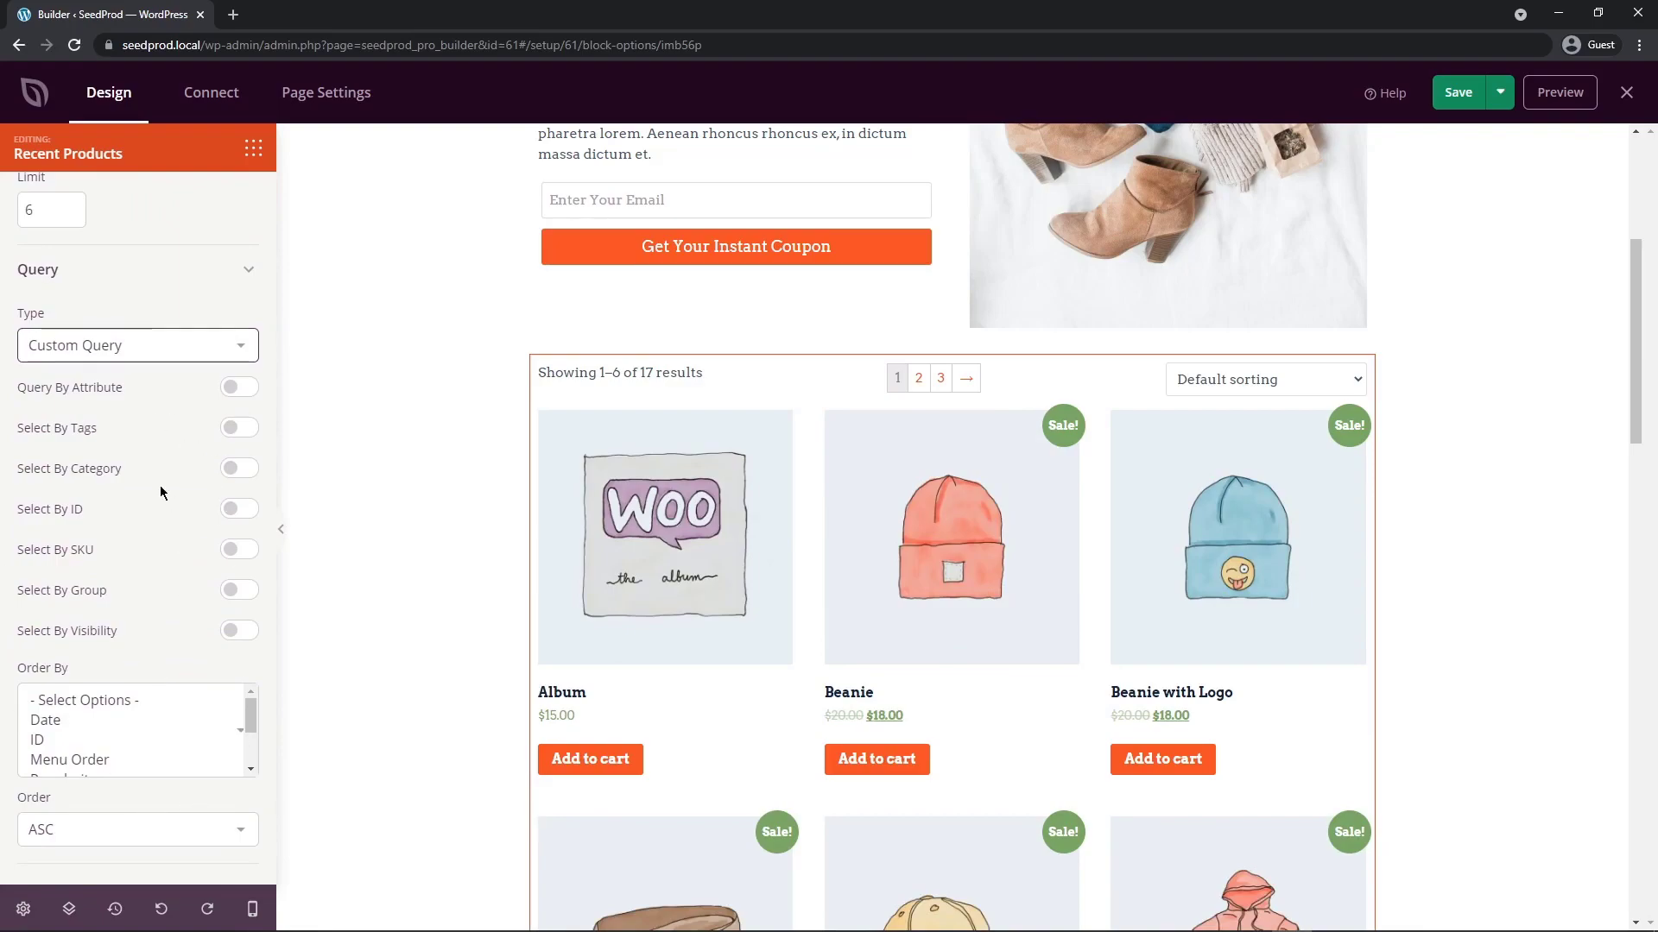
{"action": "left_click", "coordinate": [238, 354]}
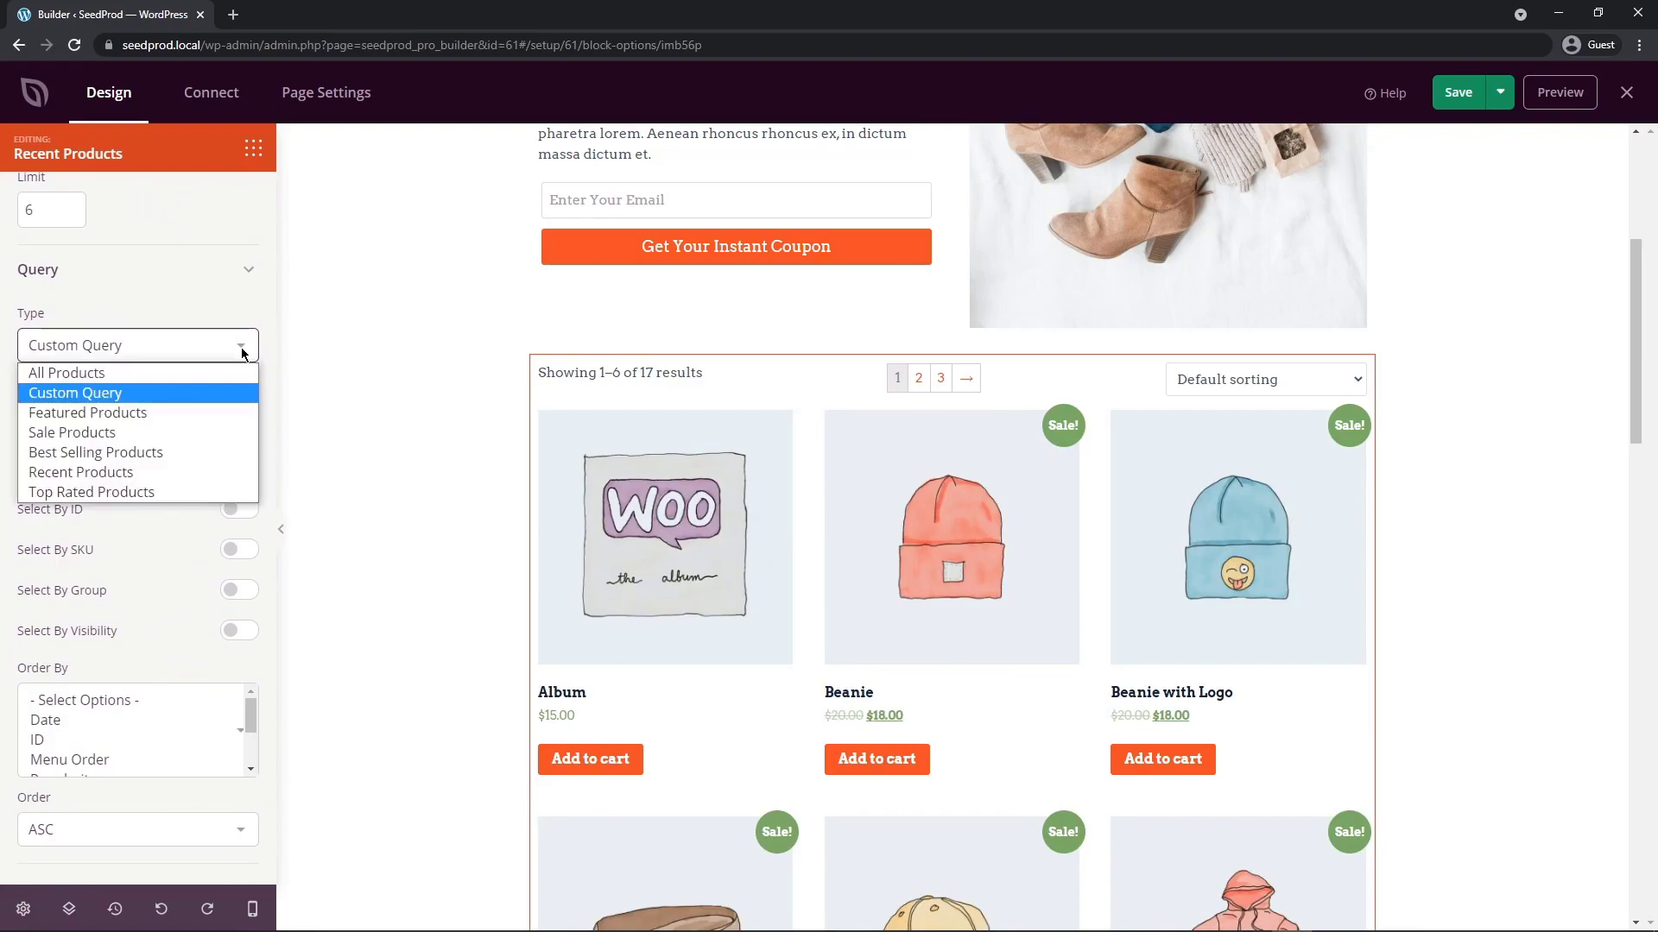
{"action": "left_click", "coordinate": [100, 460]}
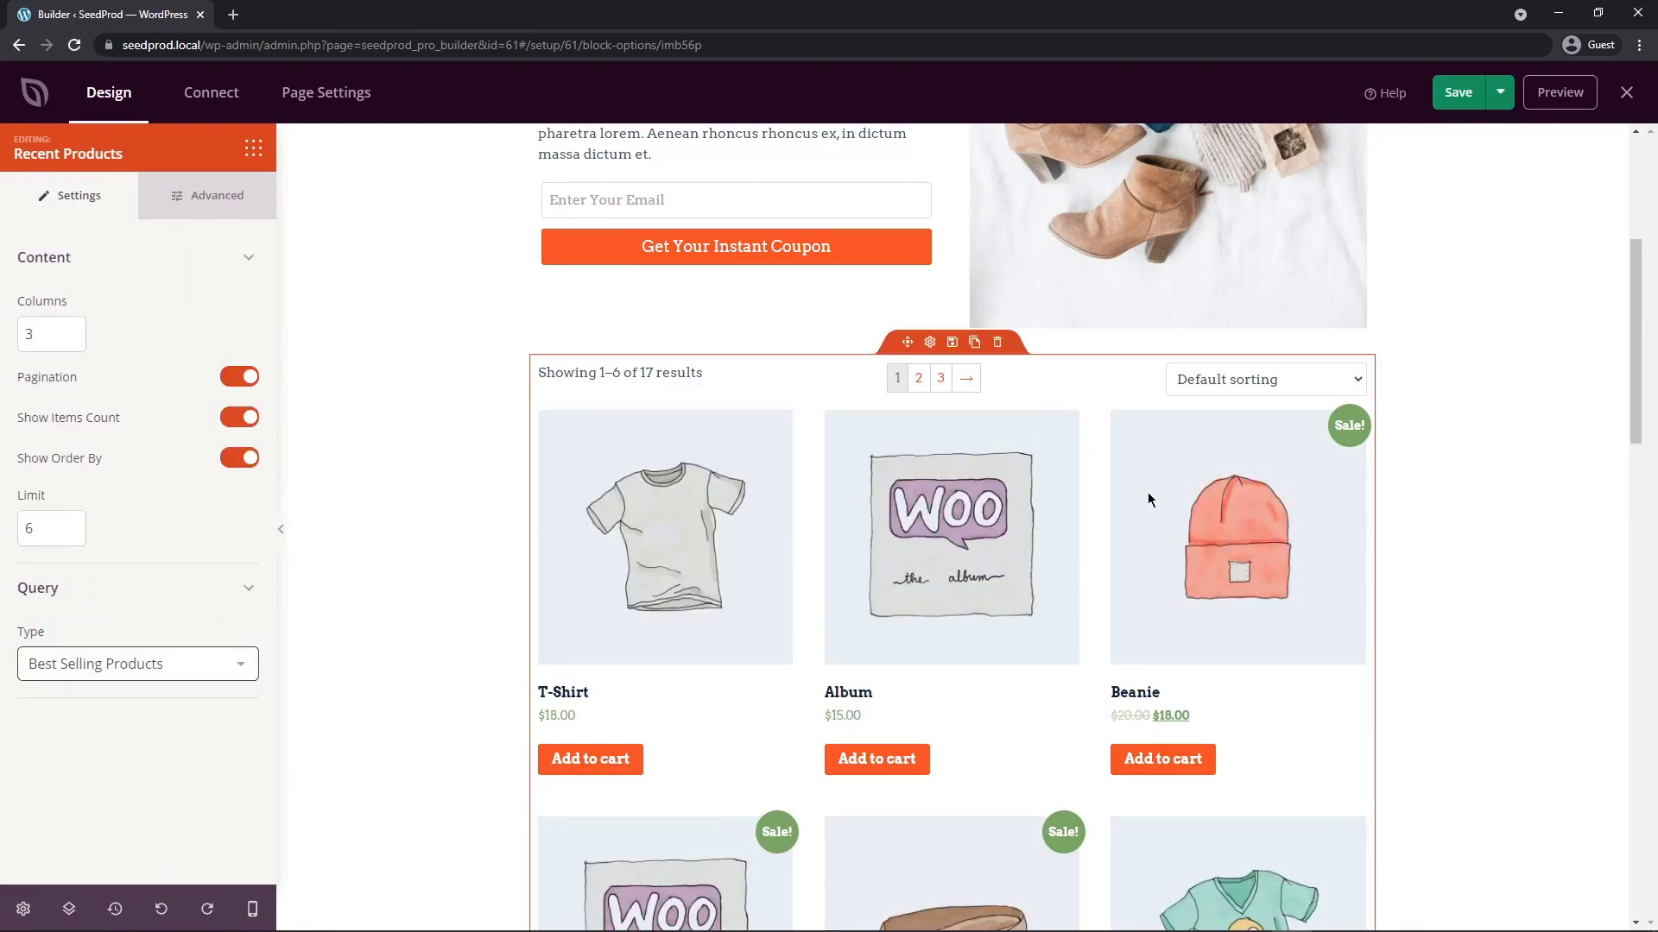
{"action": "scroll", "coordinate": [1610, 329], "scroll_direction": "down", "scroll_amount": 6}
{"action": "scroll", "coordinate": [1610, 329], "scroll_direction": "up", "scroll_amount": 8}
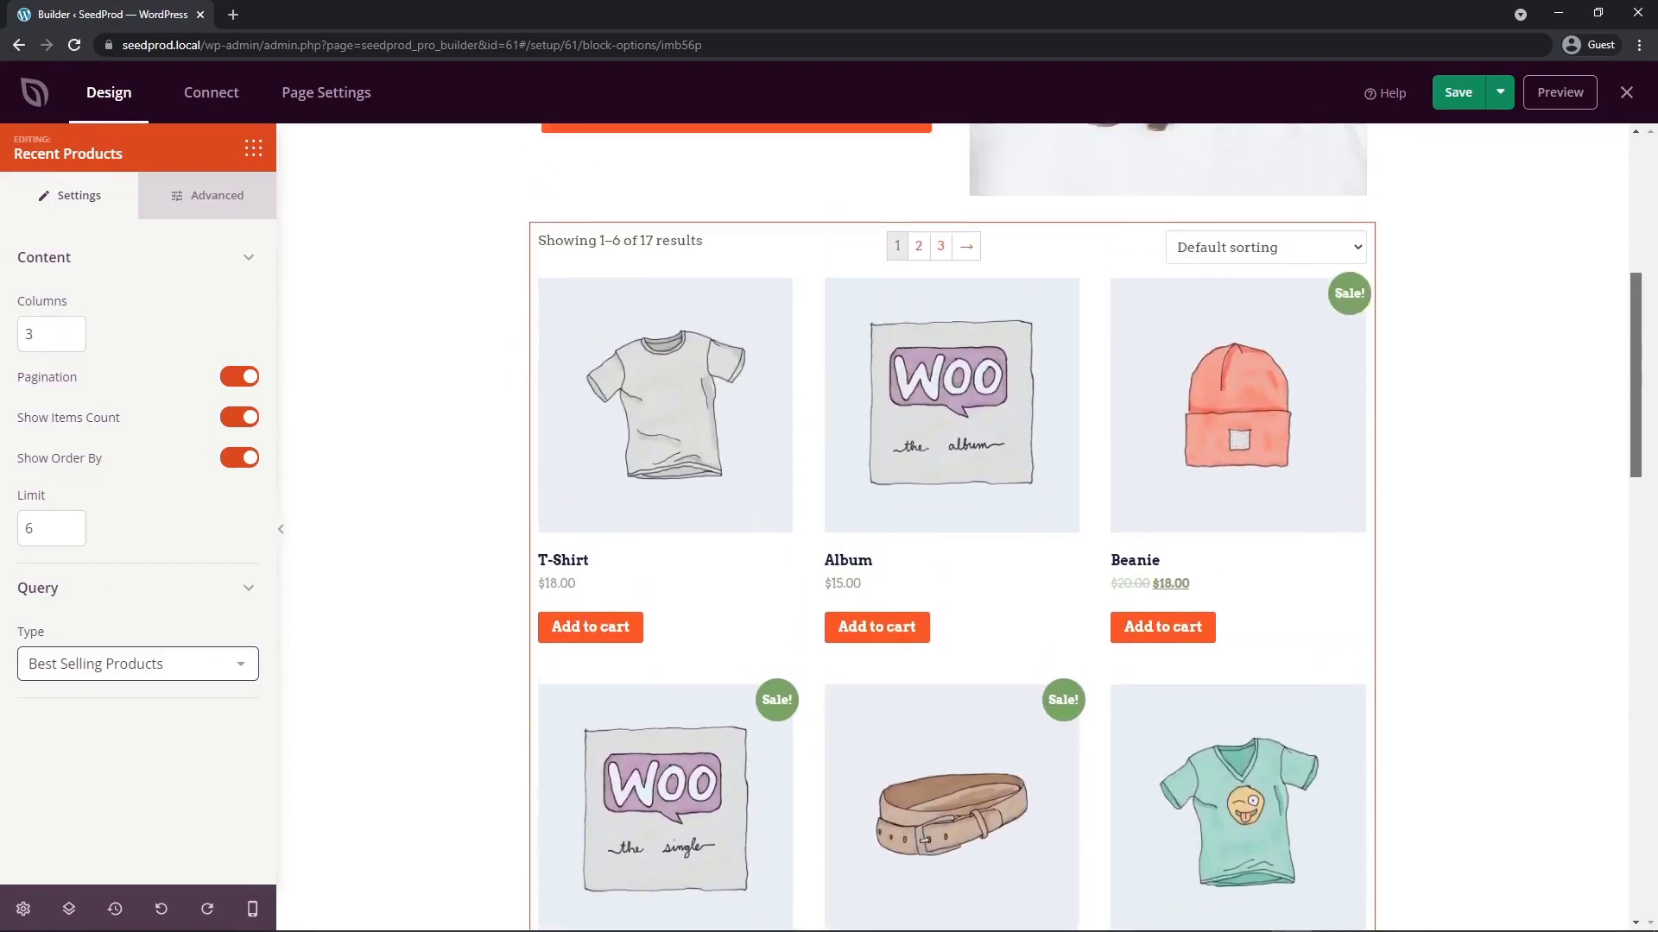
{"action": "scroll", "coordinate": [951, 527], "scroll_direction": "up", "scroll_amount": 3}
Try centred and right alignment for the product titles, prices and buttons
{"action": "left_click", "coordinate": [215, 207]}
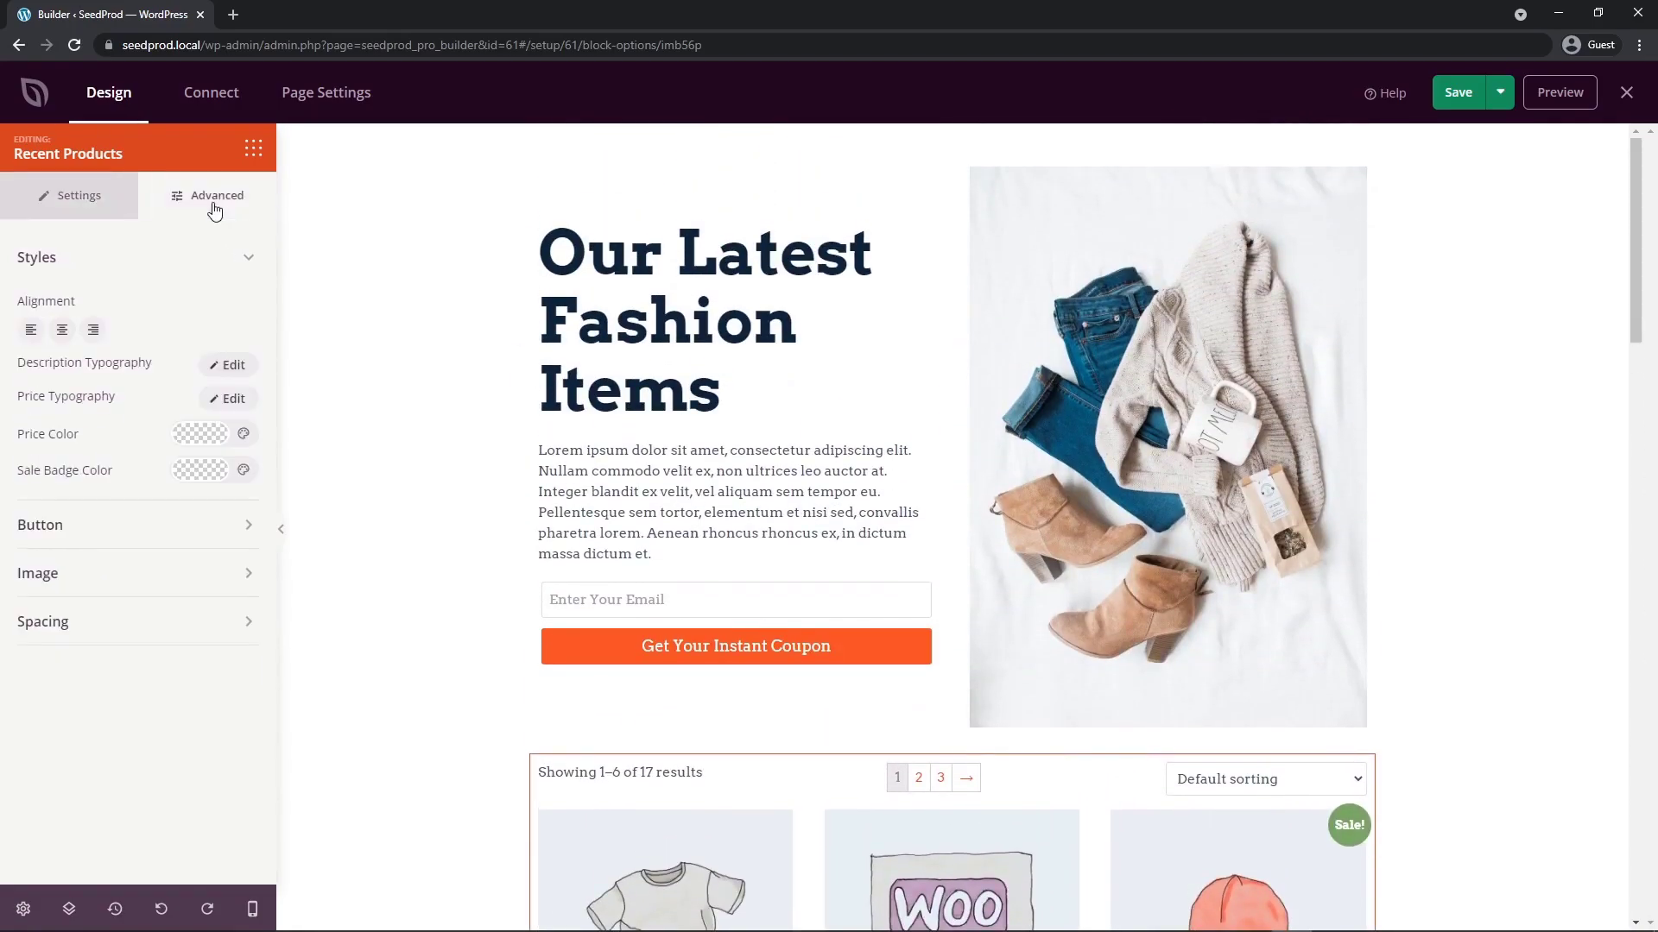
{"action": "scroll", "coordinate": [494, 443], "scroll_direction": "down", "scroll_amount": 7}
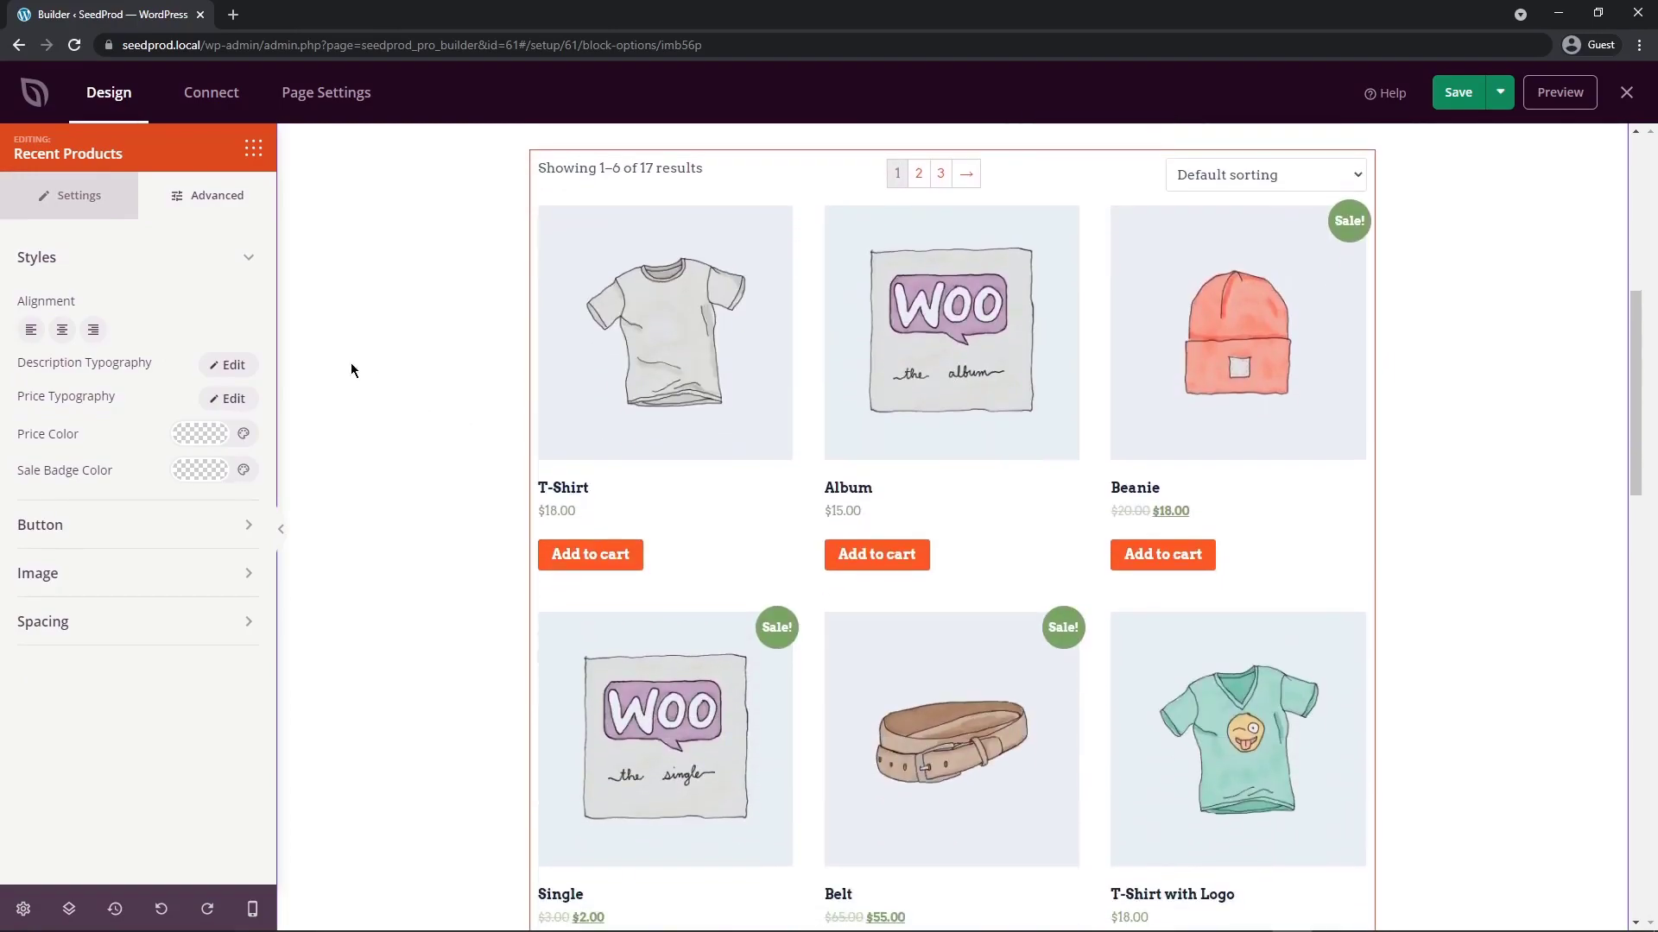
{"action": "left_click", "coordinate": [62, 330]}
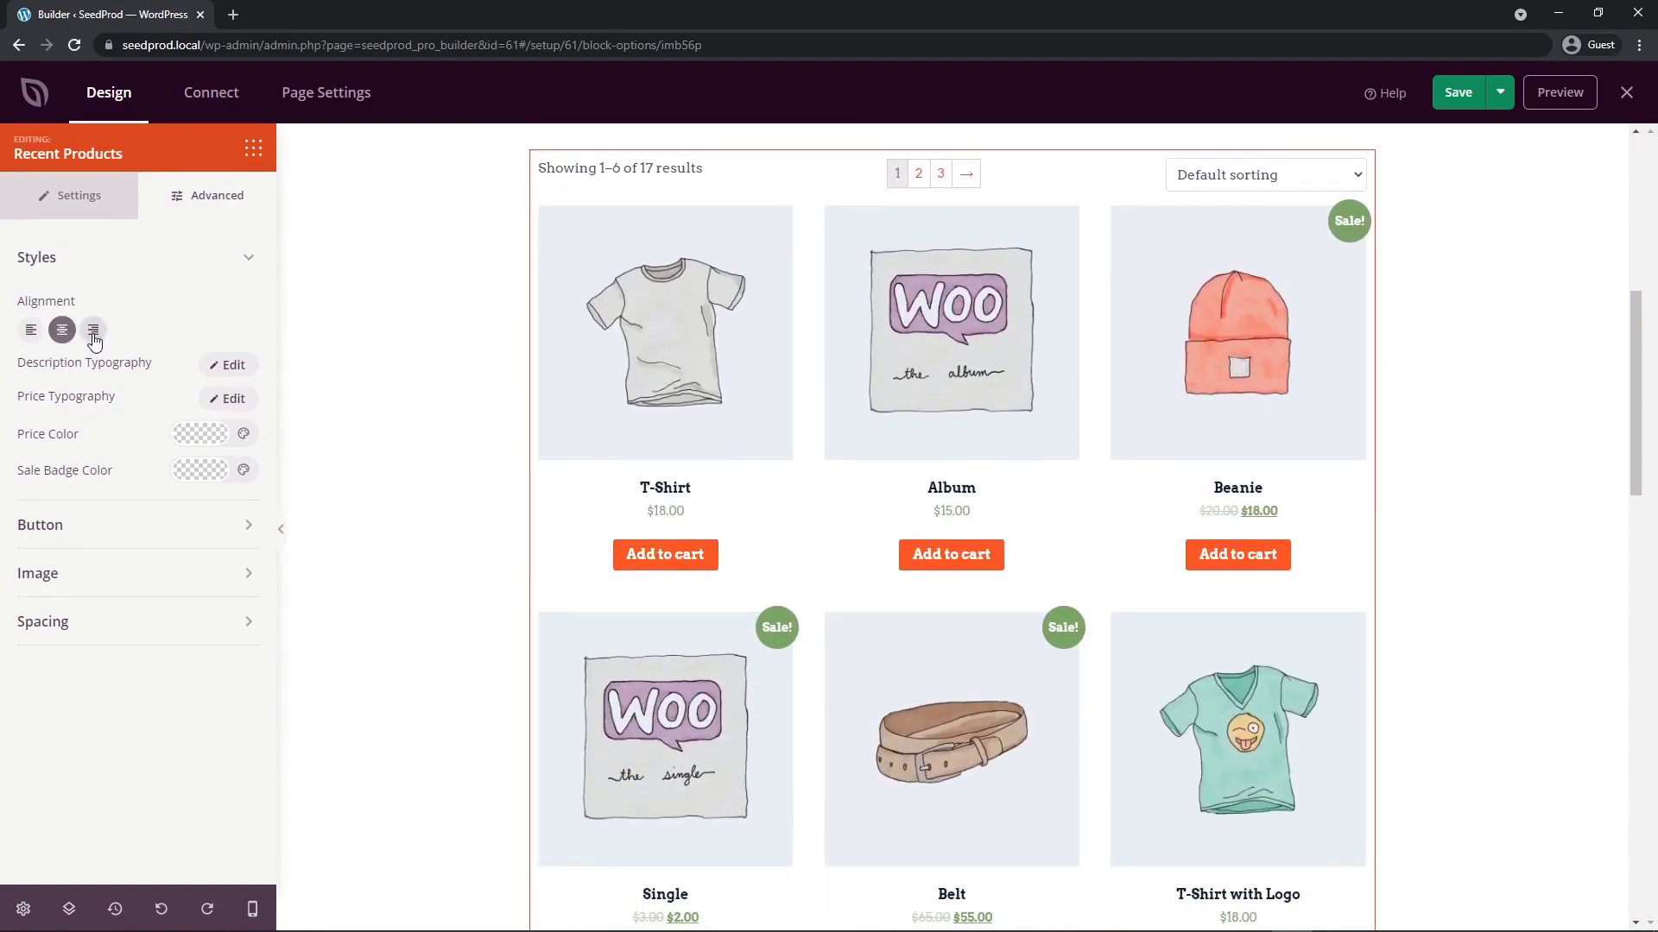
{"action": "left_click", "coordinate": [95, 333]}
Give the Add to cart buttons the Flat style after trying Vintage, Ghost and Link
{"action": "left_click", "coordinate": [129, 257]}
{"action": "left_click", "coordinate": [95, 311]}
{"action": "left_click", "coordinate": [114, 383]}
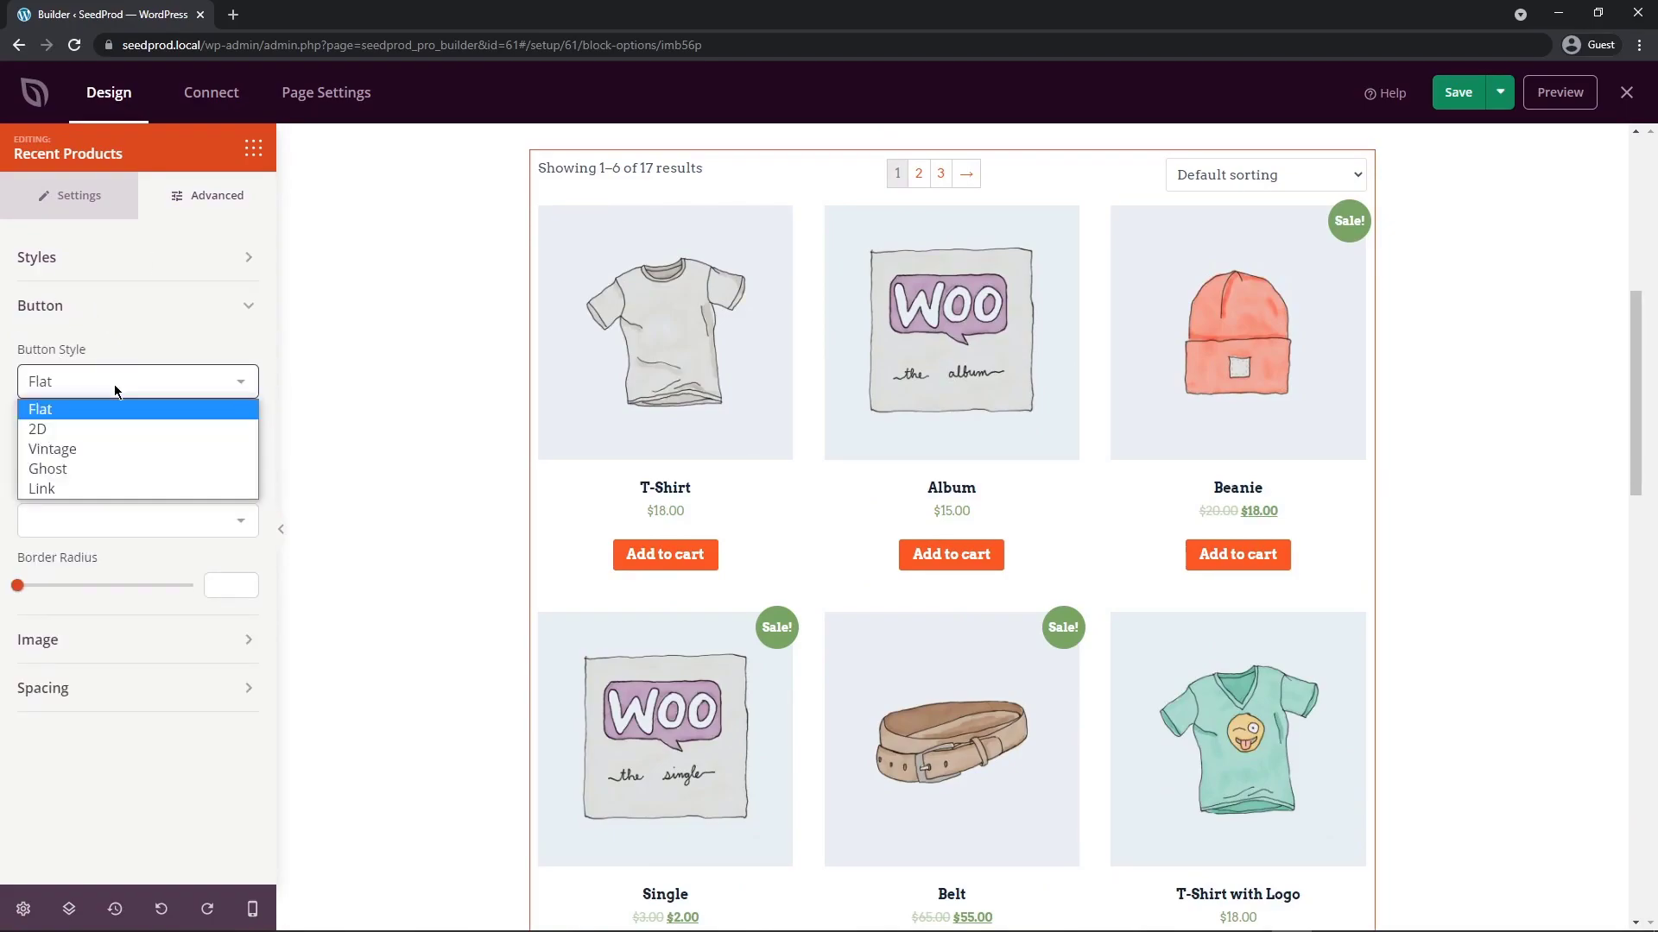
{"action": "left_click", "coordinate": [97, 449]}
{"action": "left_click", "coordinate": [99, 395]}
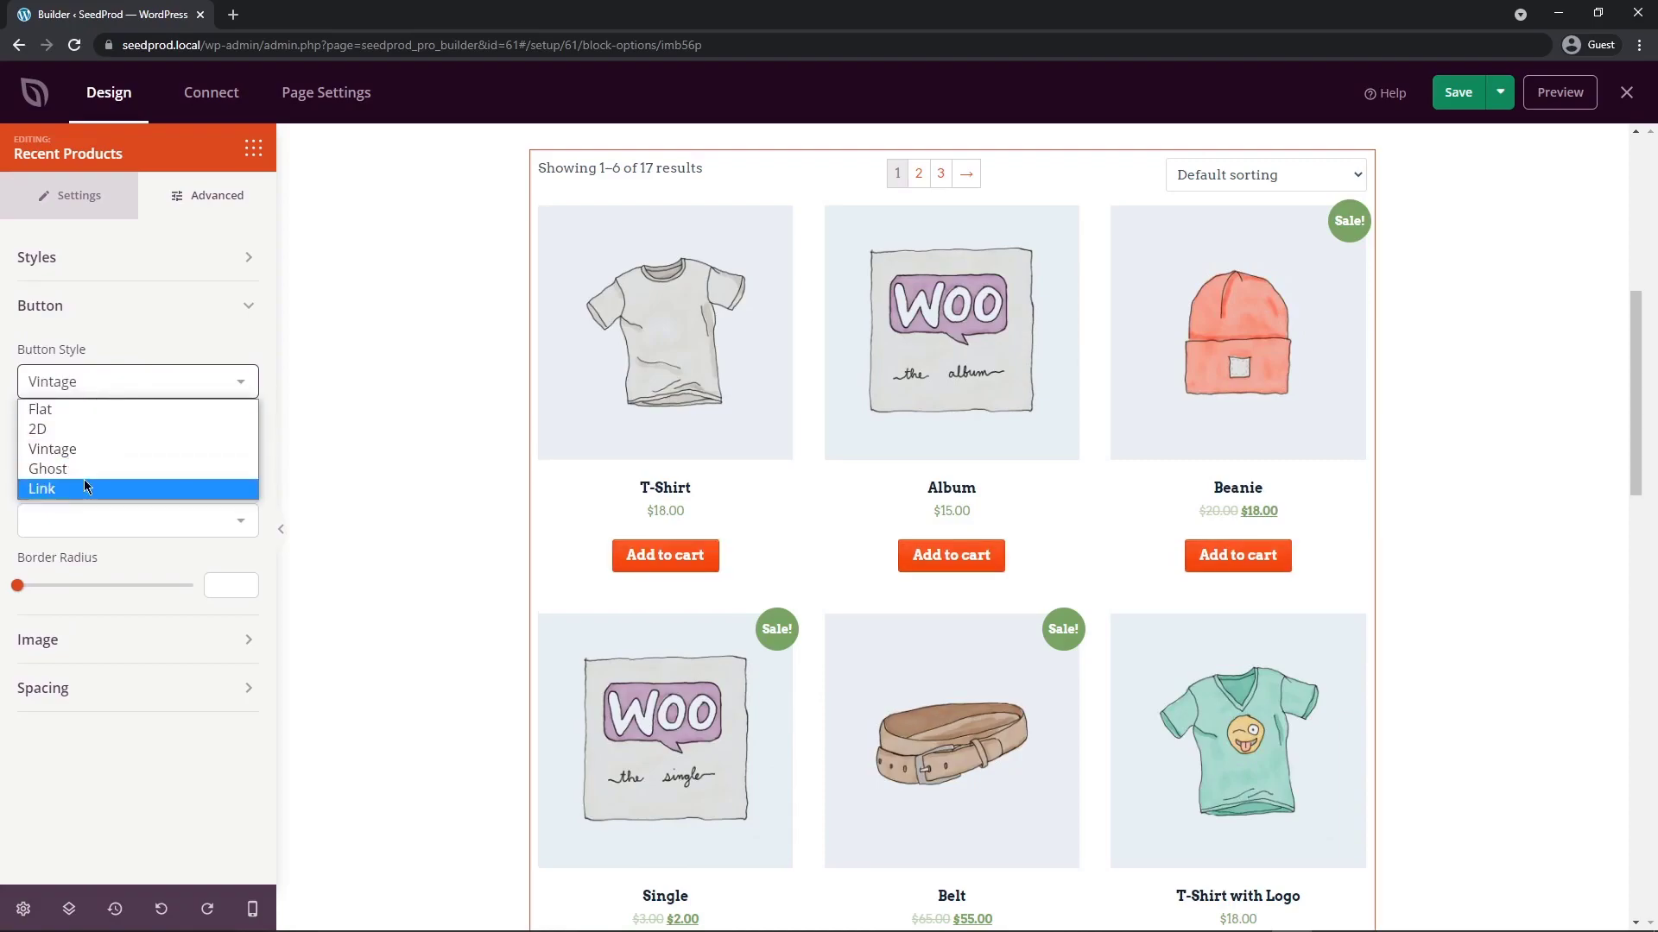
{"action": "left_click", "coordinate": [82, 471]}
{"action": "left_click", "coordinate": [116, 386]}
{"action": "left_click", "coordinate": [87, 487]}
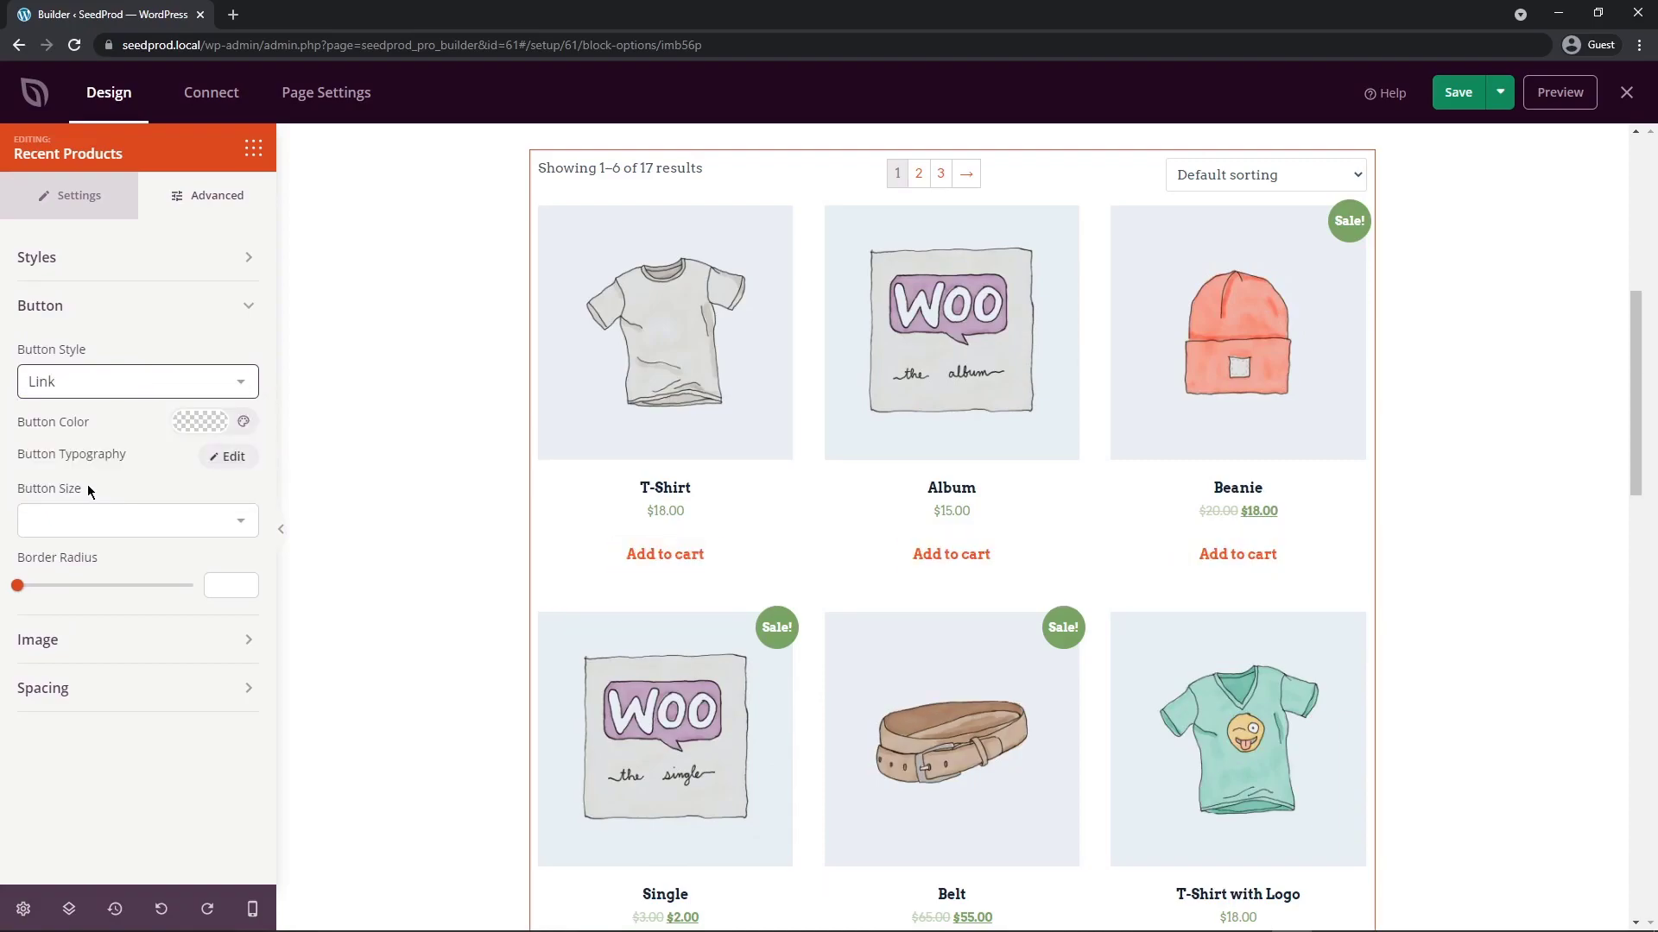
{"action": "left_click", "coordinate": [128, 380]}
{"action": "left_click", "coordinate": [84, 409]}
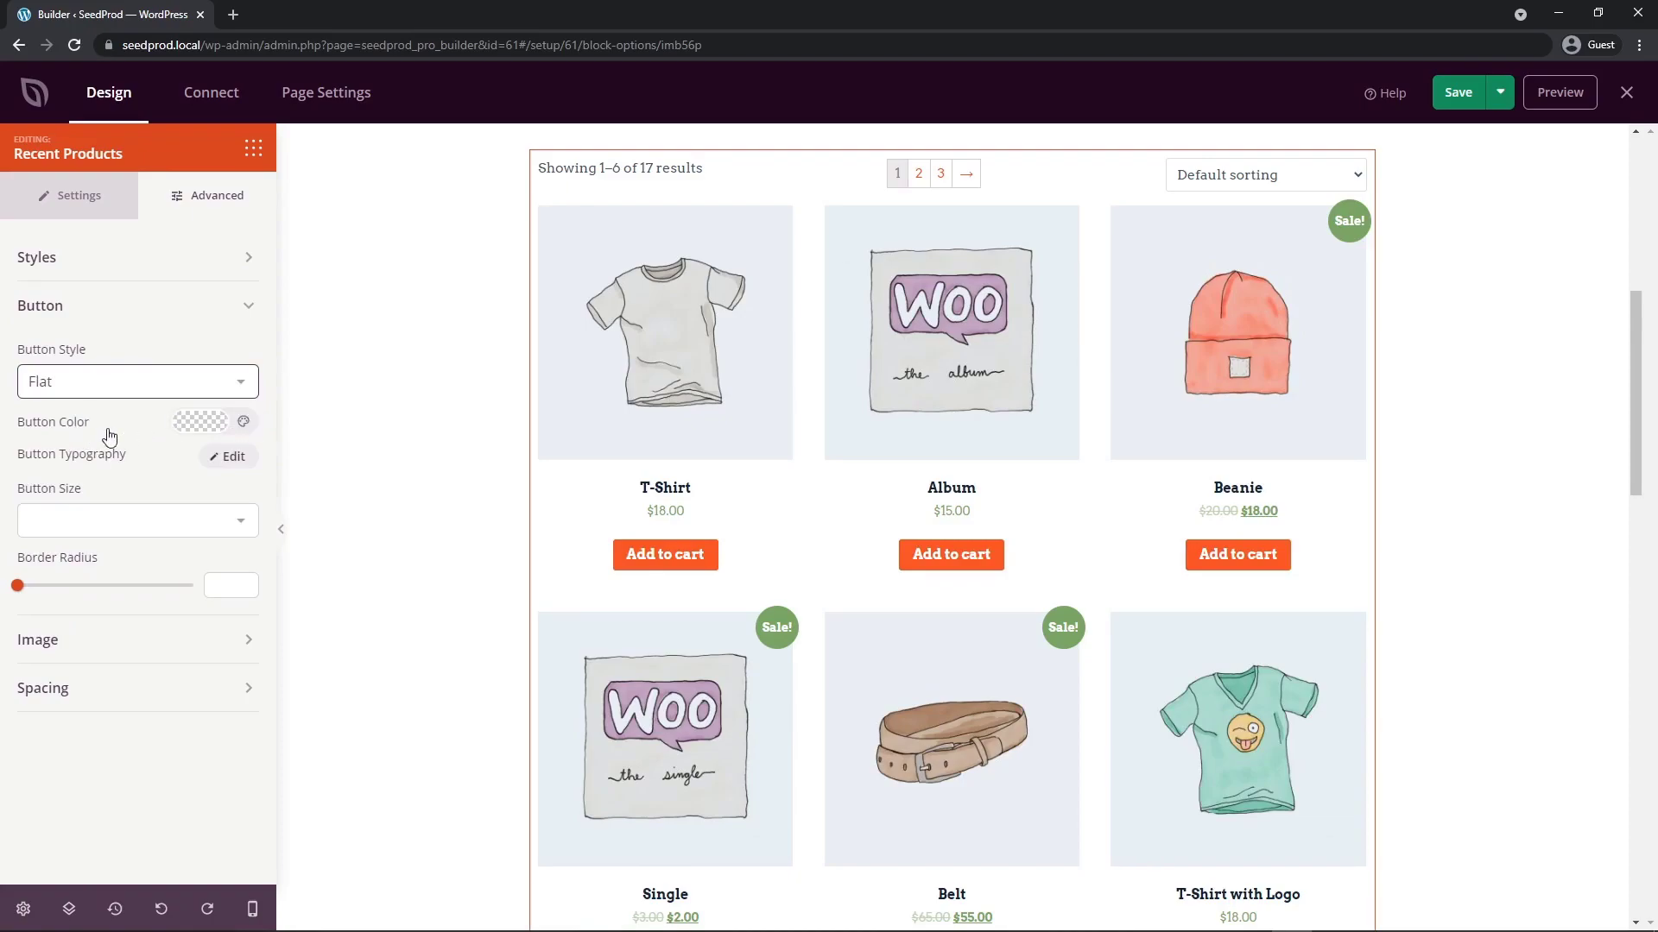
Make the Add to cart buttons Medium size with slightly rounded corners
{"action": "left_click", "coordinate": [237, 522]}
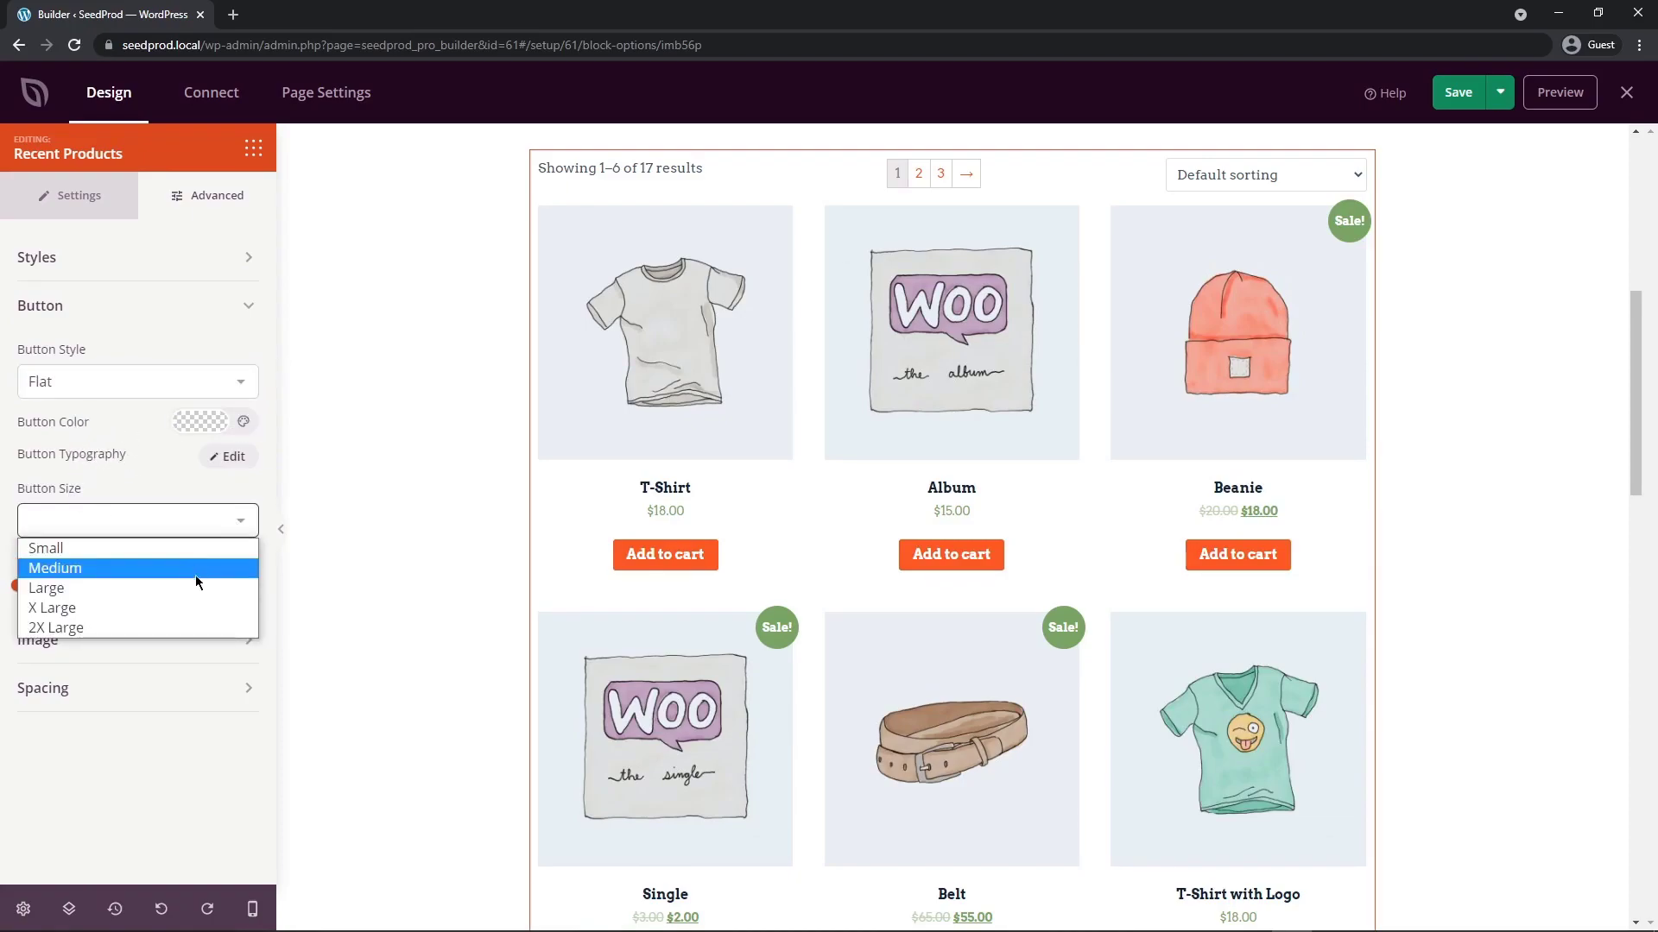
{"action": "left_click", "coordinate": [178, 627]}
{"action": "left_click", "coordinate": [224, 518]}
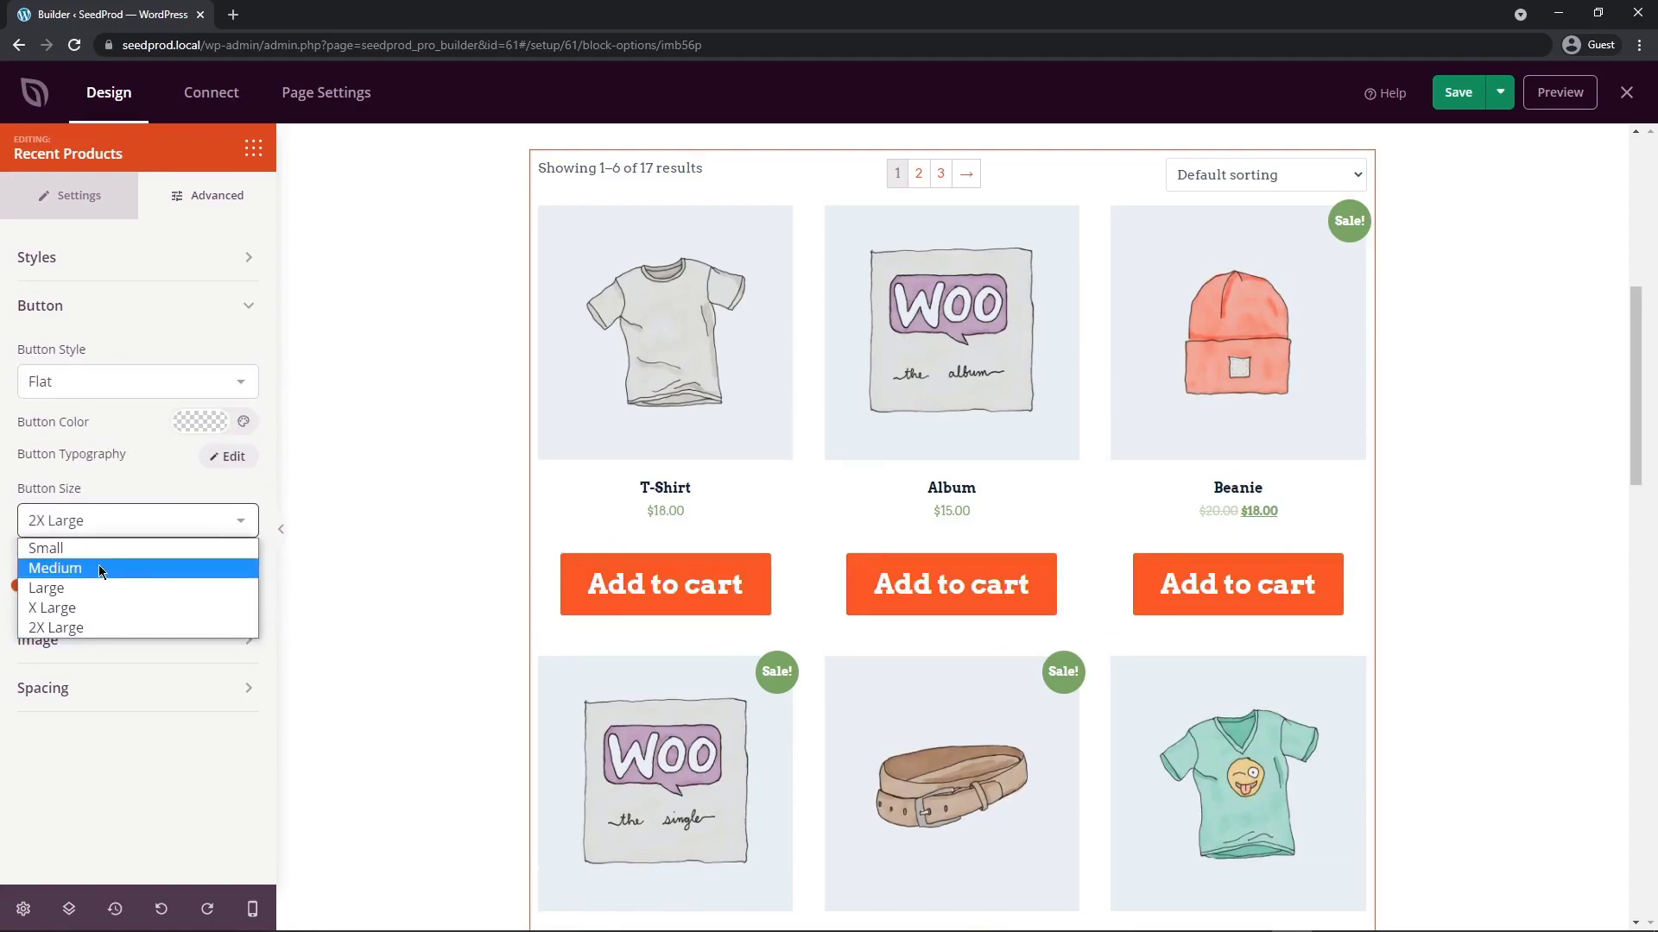
{"action": "left_click", "coordinate": [101, 566]}
{"action": "mouse_move", "coordinate": [23, 592]}
{"action": "left_mouse_down"}
{"action": "mouse_move", "coordinate": [194, 599]}
{"action": "mouse_move", "coordinate": [2, 594]}
{"action": "mouse_move", "coordinate": [35, 591]}
{"action": "left_mouse_up"}
Give the product images an X Large shadow
{"action": "left_click", "coordinate": [38, 640]}
{"action": "left_click", "coordinate": [150, 428]}
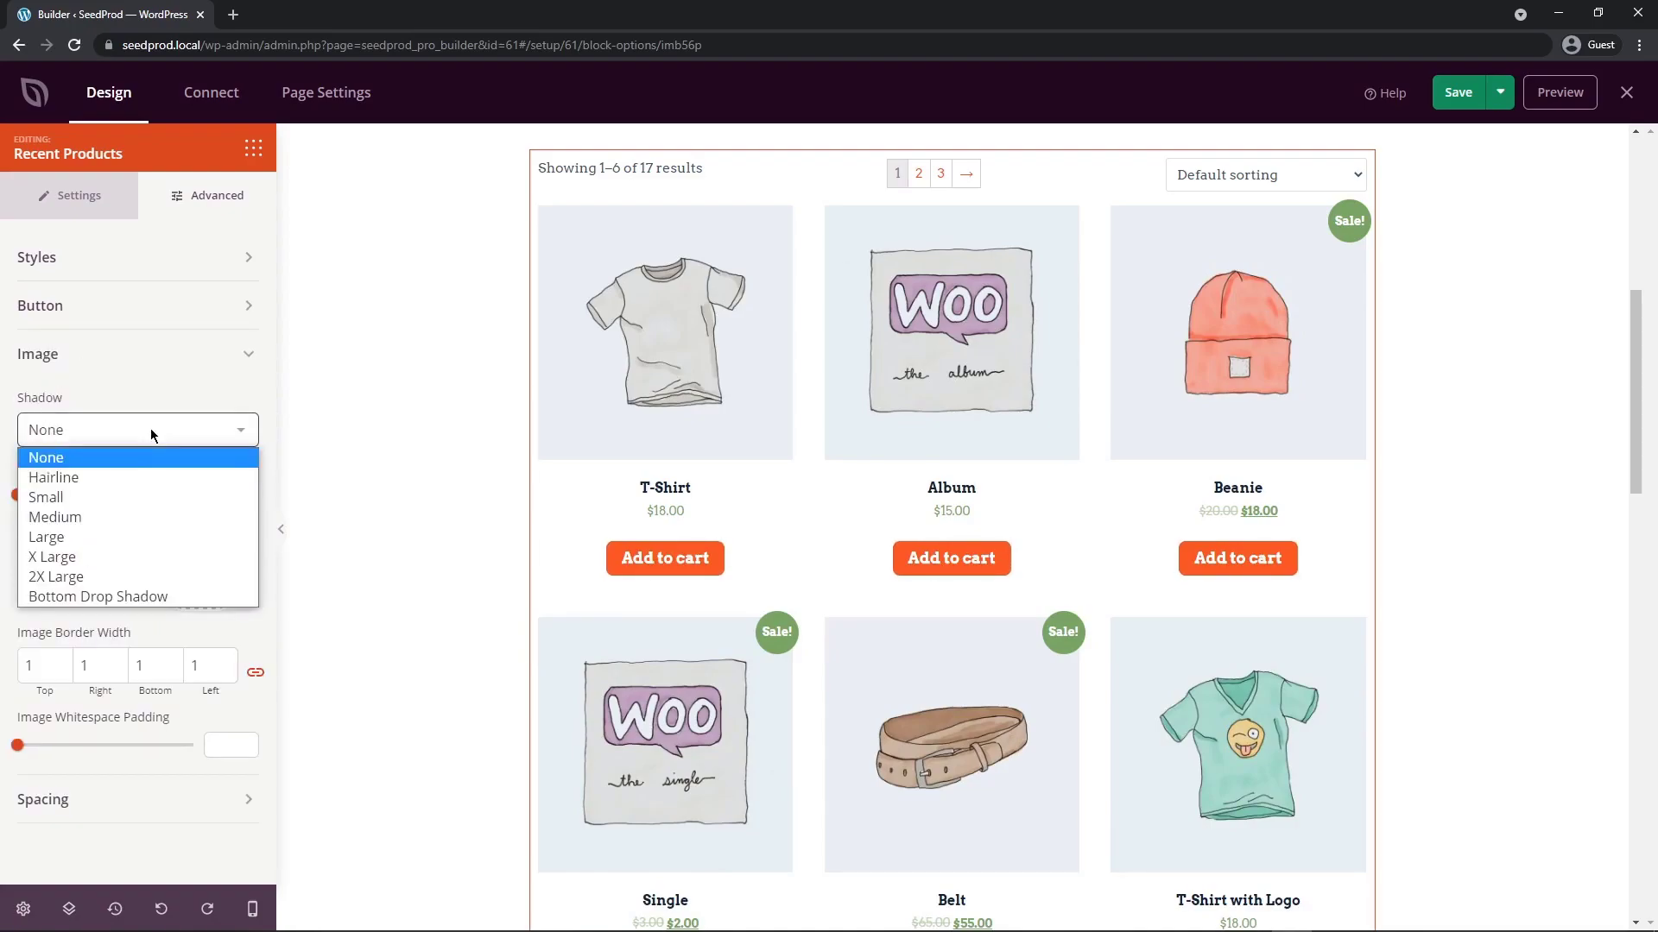
{"action": "left_click", "coordinate": [121, 519]}
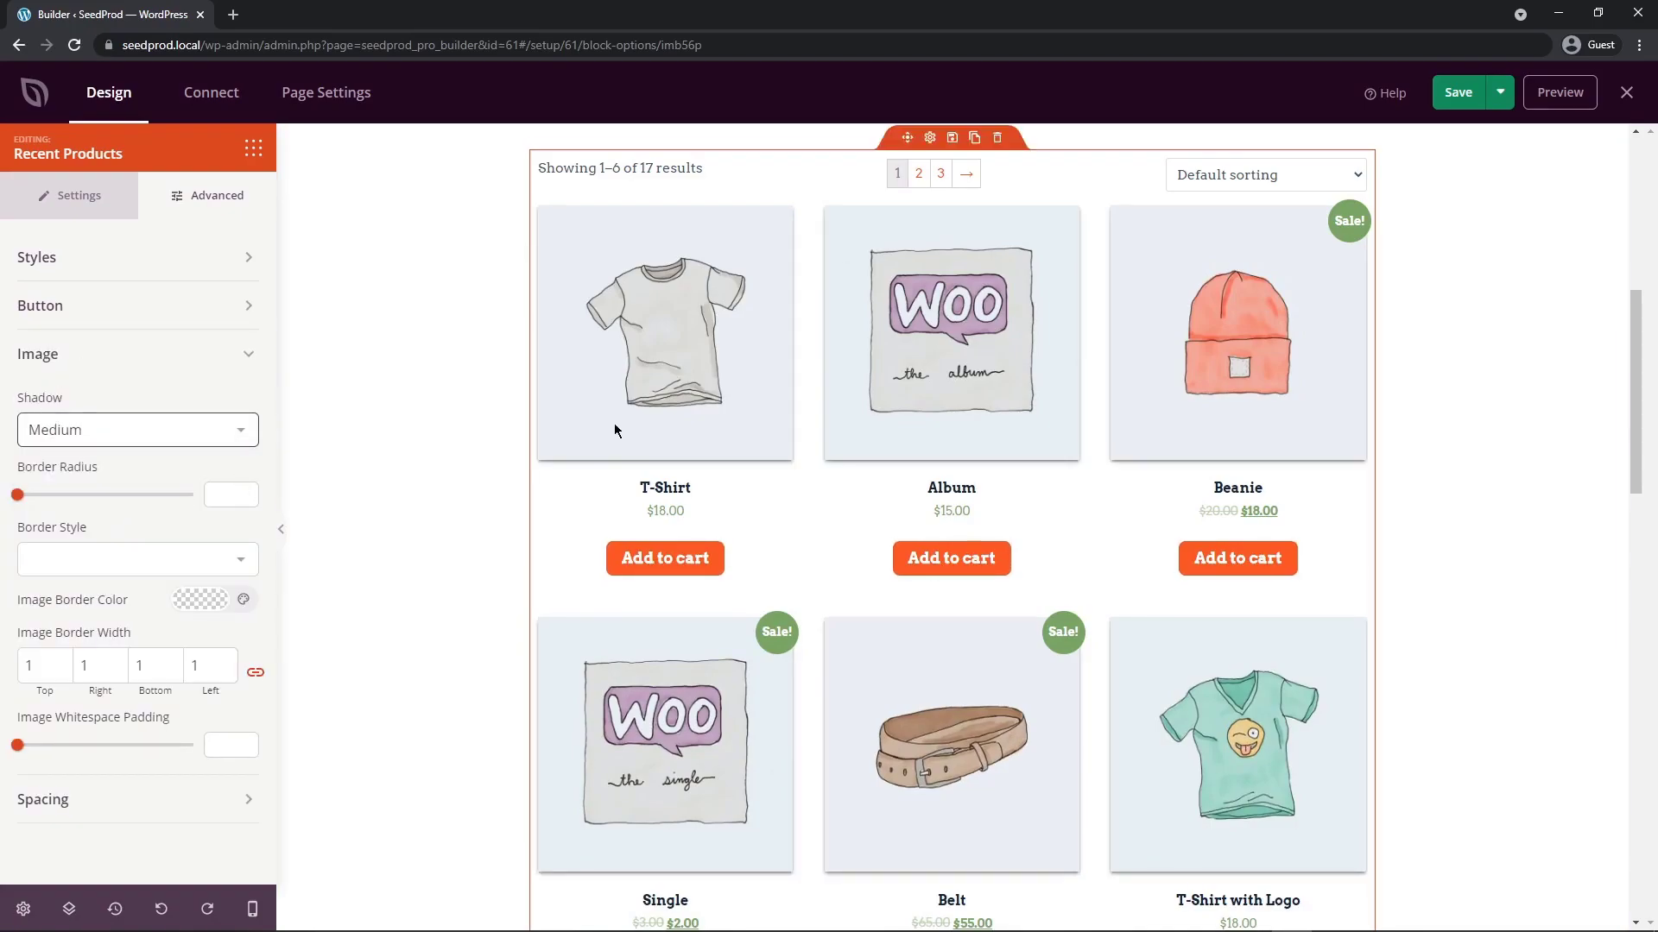
{"action": "left_click", "coordinate": [127, 432]}
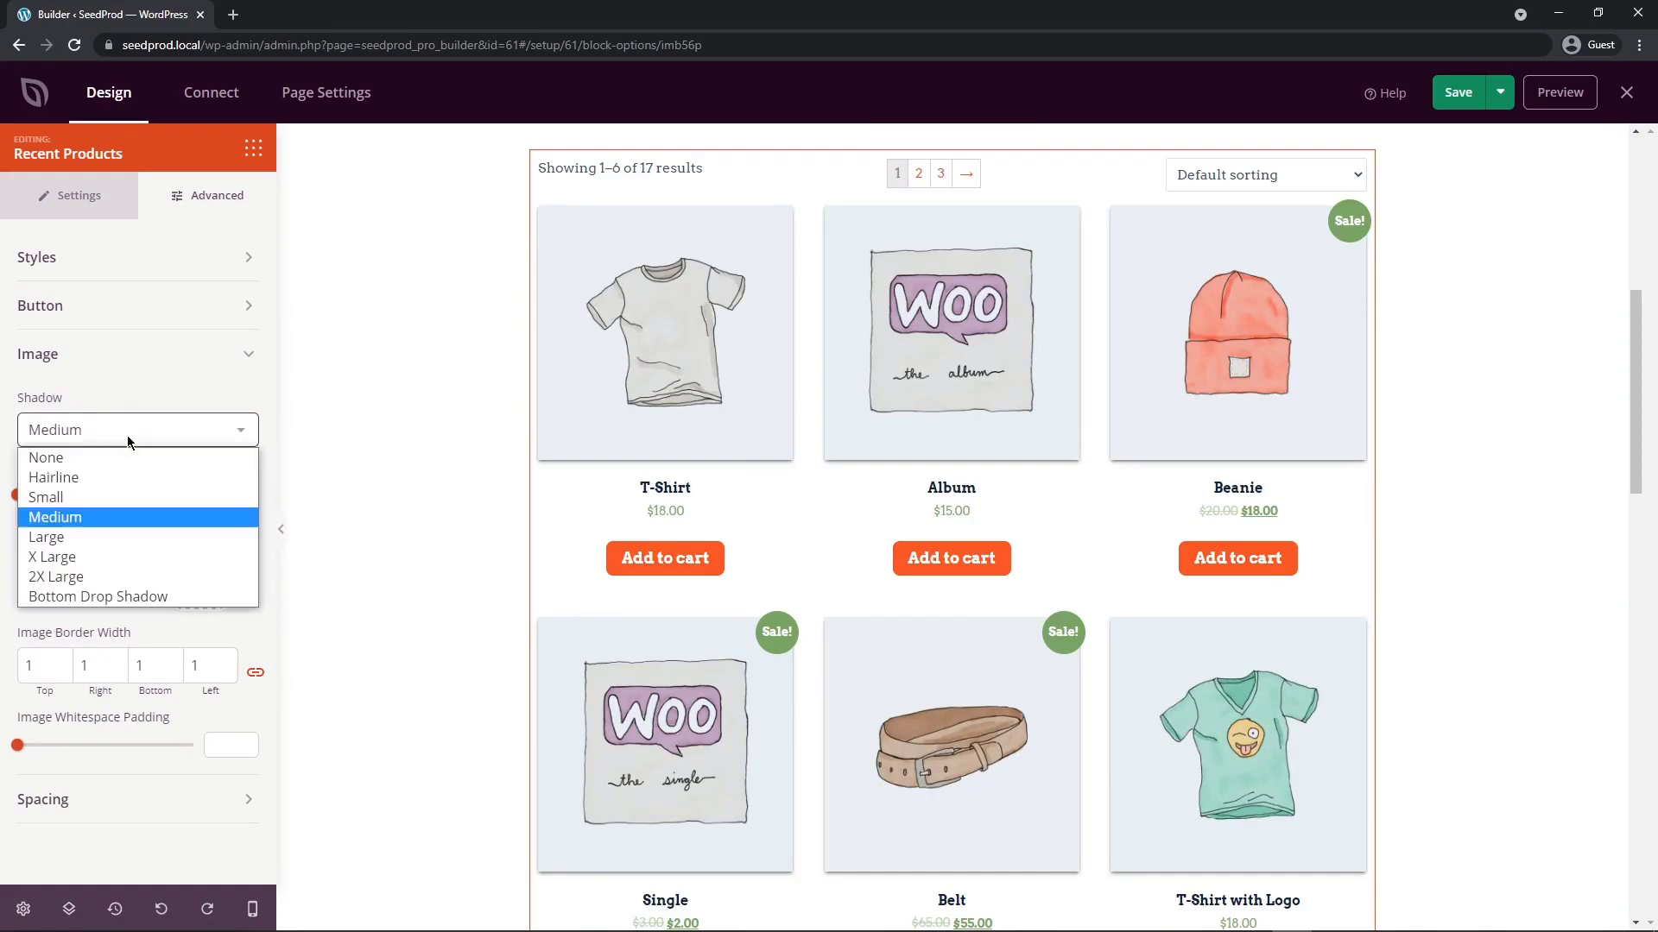
{"action": "left_click", "coordinate": [116, 577]}
{"action": "left_click", "coordinate": [199, 428]}
{"action": "left_click", "coordinate": [129, 557]}
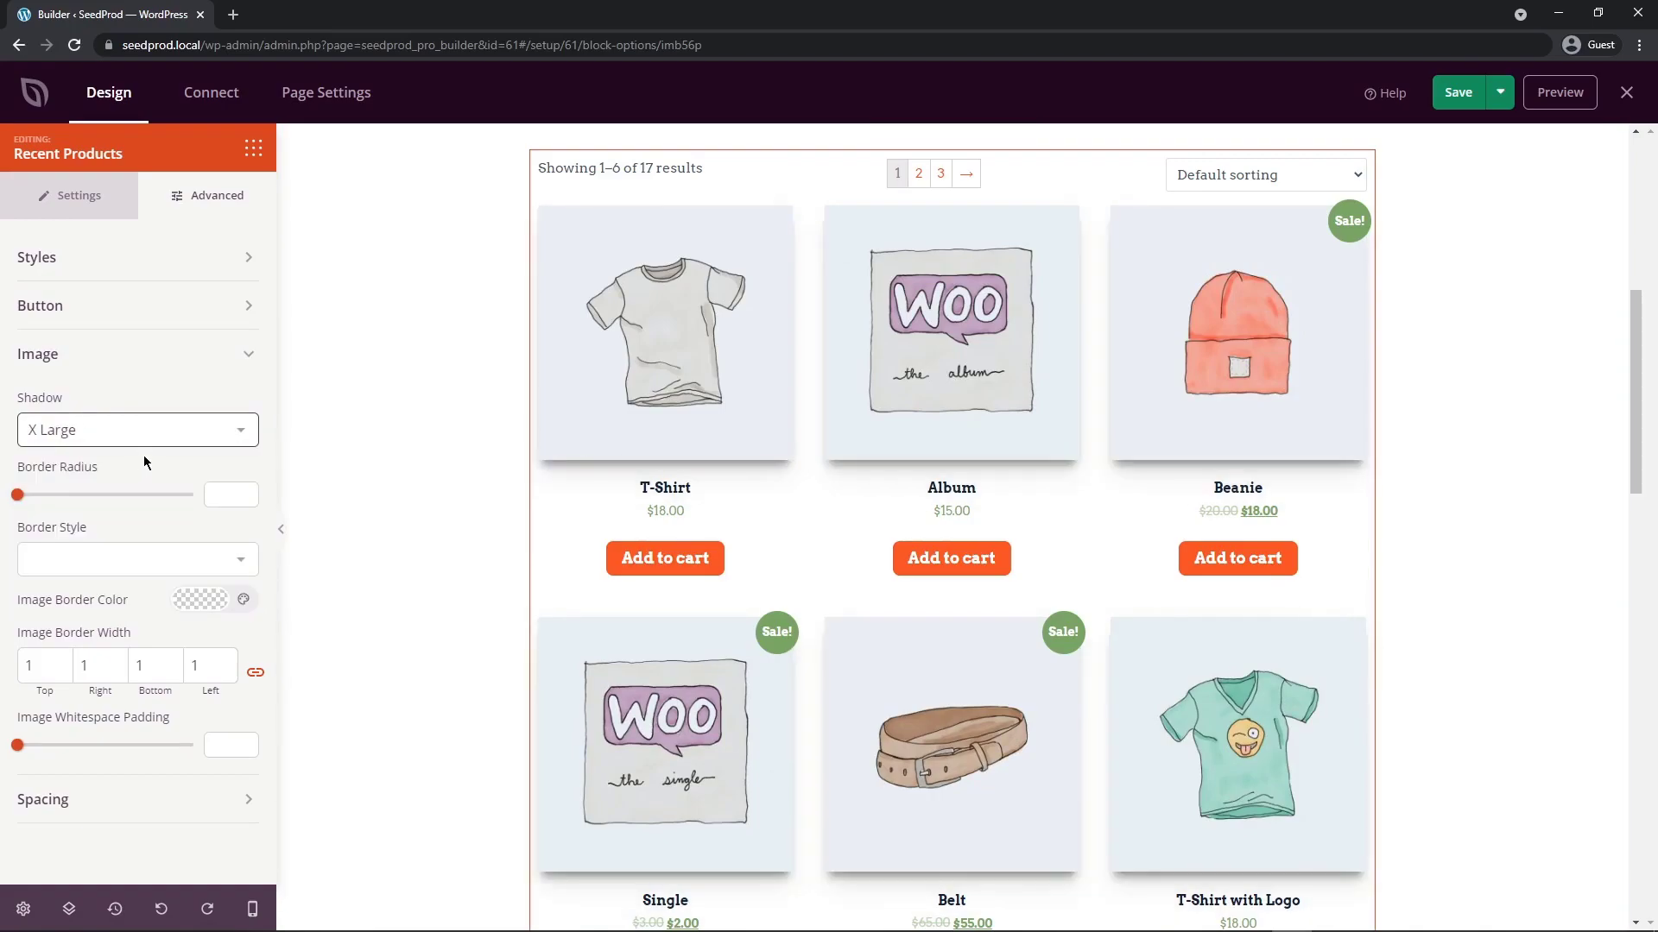
Round the product image corners to 10 and add white padding around each image
{"action": "mouse_move", "coordinate": [18, 497]}
{"action": "left_mouse_down"}
{"action": "mouse_move", "coordinate": [124, 498]}
{"action": "mouse_move", "coordinate": [35, 498]}
{"action": "left_mouse_up"}
{"action": "left_click", "coordinate": [245, 557]}
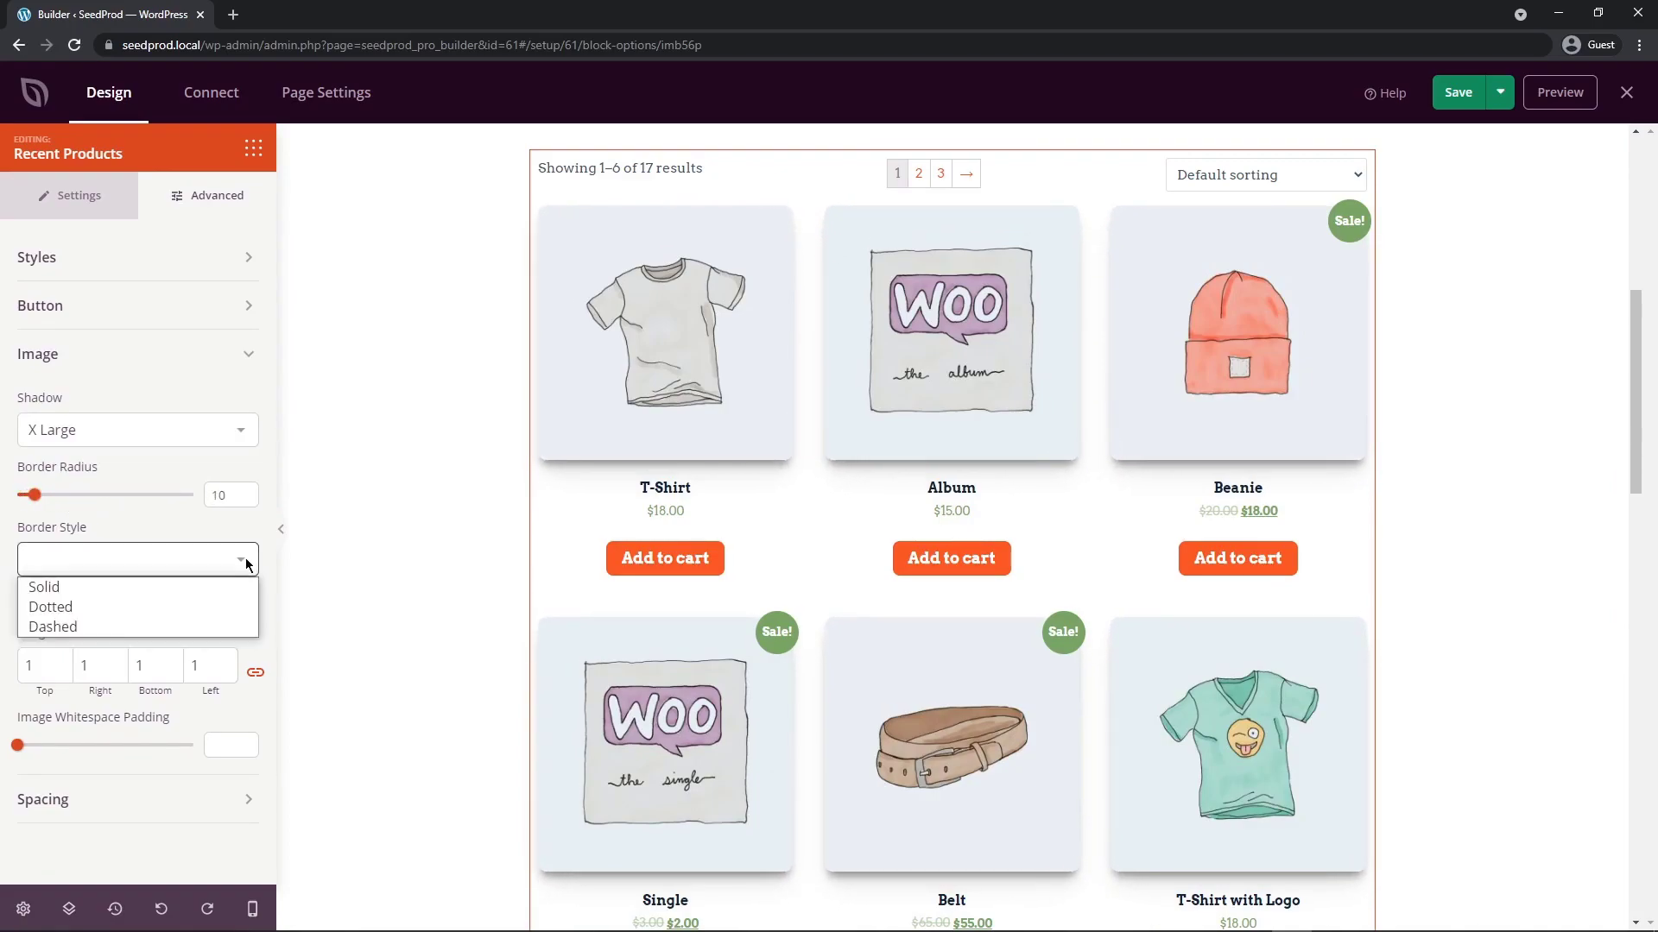
{"action": "left_click", "coordinate": [174, 520]}
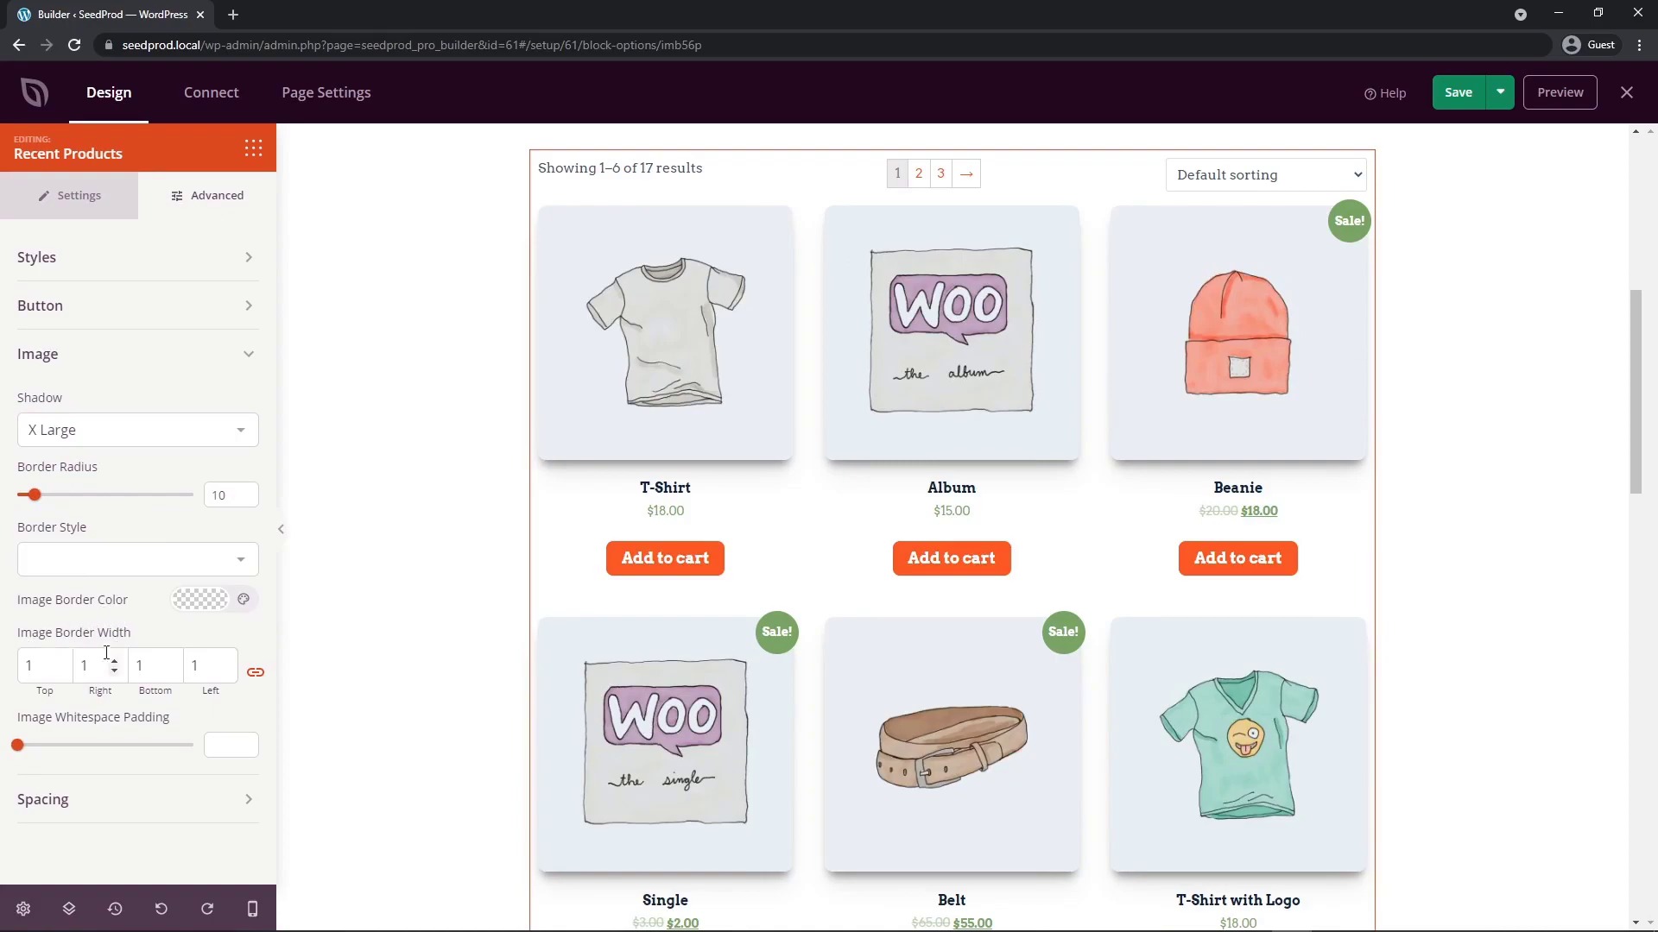
{"action": "mouse_move", "coordinate": [18, 745]}
{"action": "left_mouse_down"}
{"action": "mouse_move", "coordinate": [161, 751]}
{"action": "mouse_move", "coordinate": [36, 741]}
{"action": "left_mouse_up"}
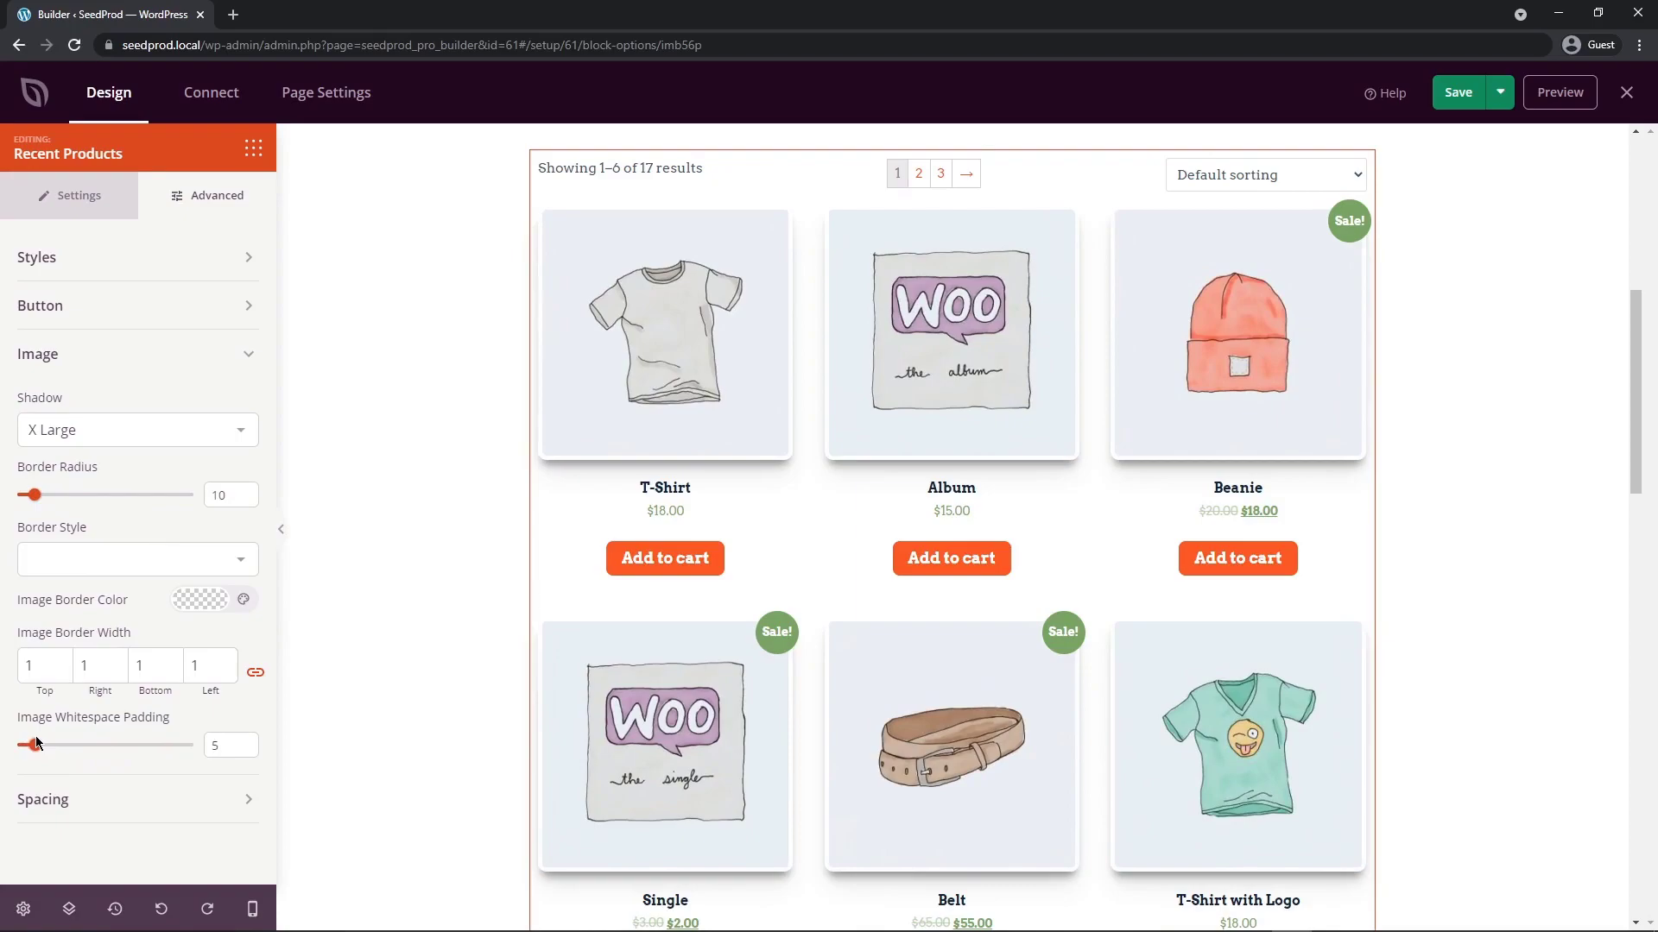
{"action": "left_click", "coordinate": [137, 351]}
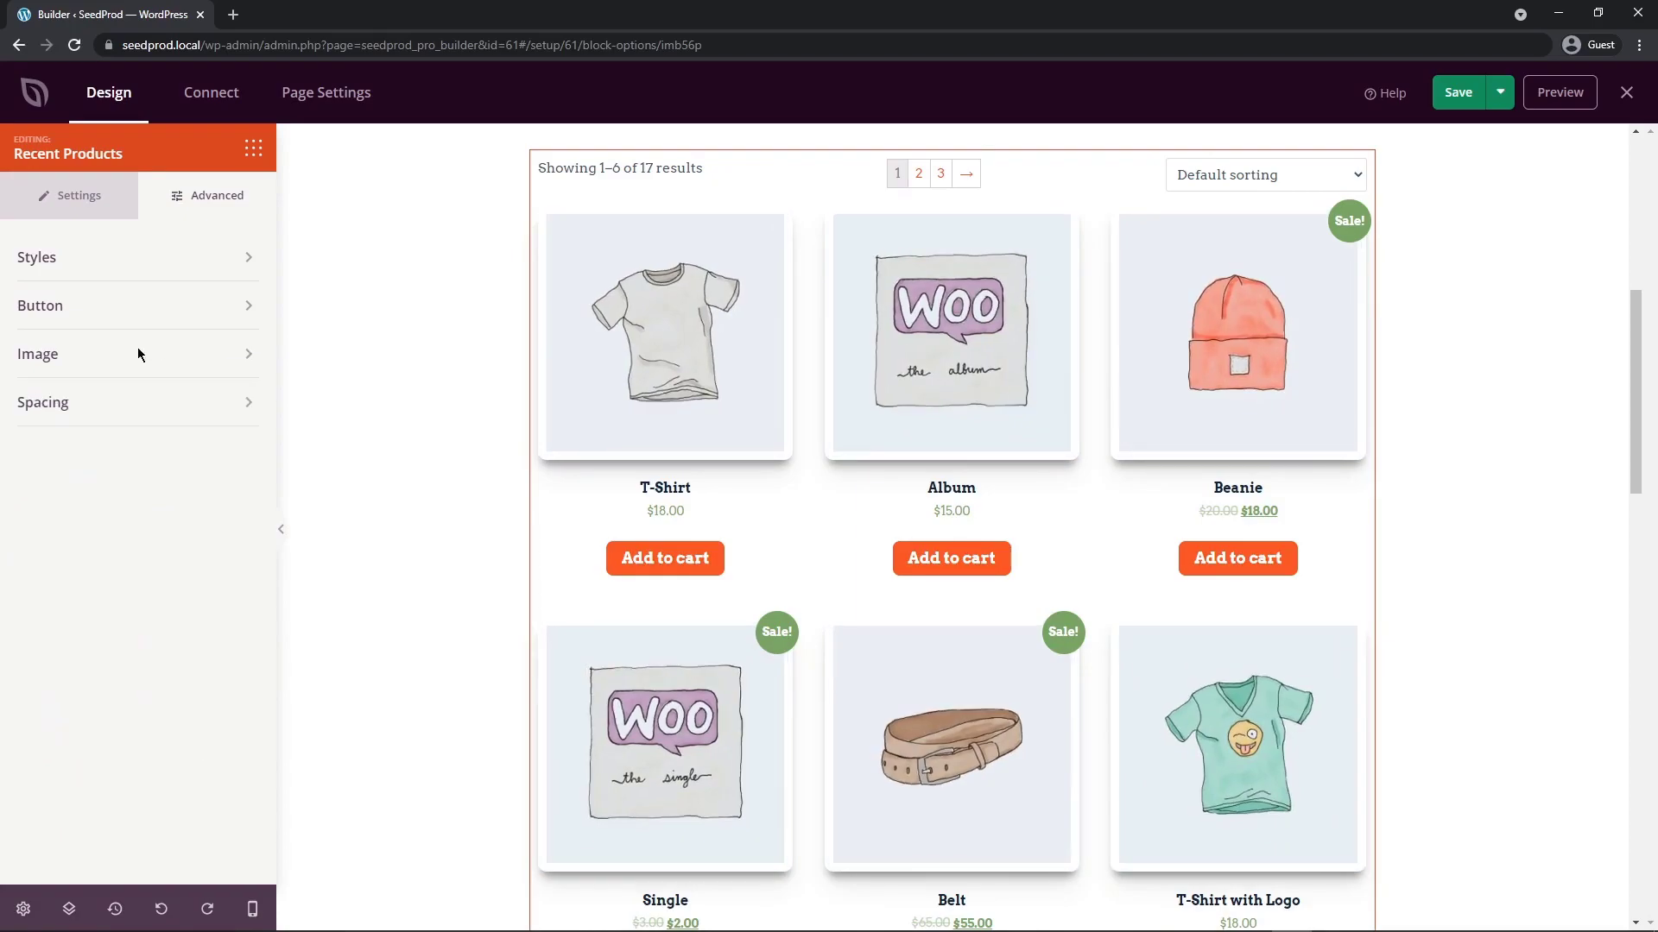
Set the product grid's padding to 50 on all sides, keeping the top margin at 0
{"action": "left_click", "coordinate": [87, 408]}
{"action": "mouse_move", "coordinate": [17, 474]}
{"action": "left_mouse_down"}
{"action": "mouse_move", "coordinate": [122, 474]}
{"action": "mouse_move", "coordinate": [19, 477]}
{"action": "left_mouse_up"}
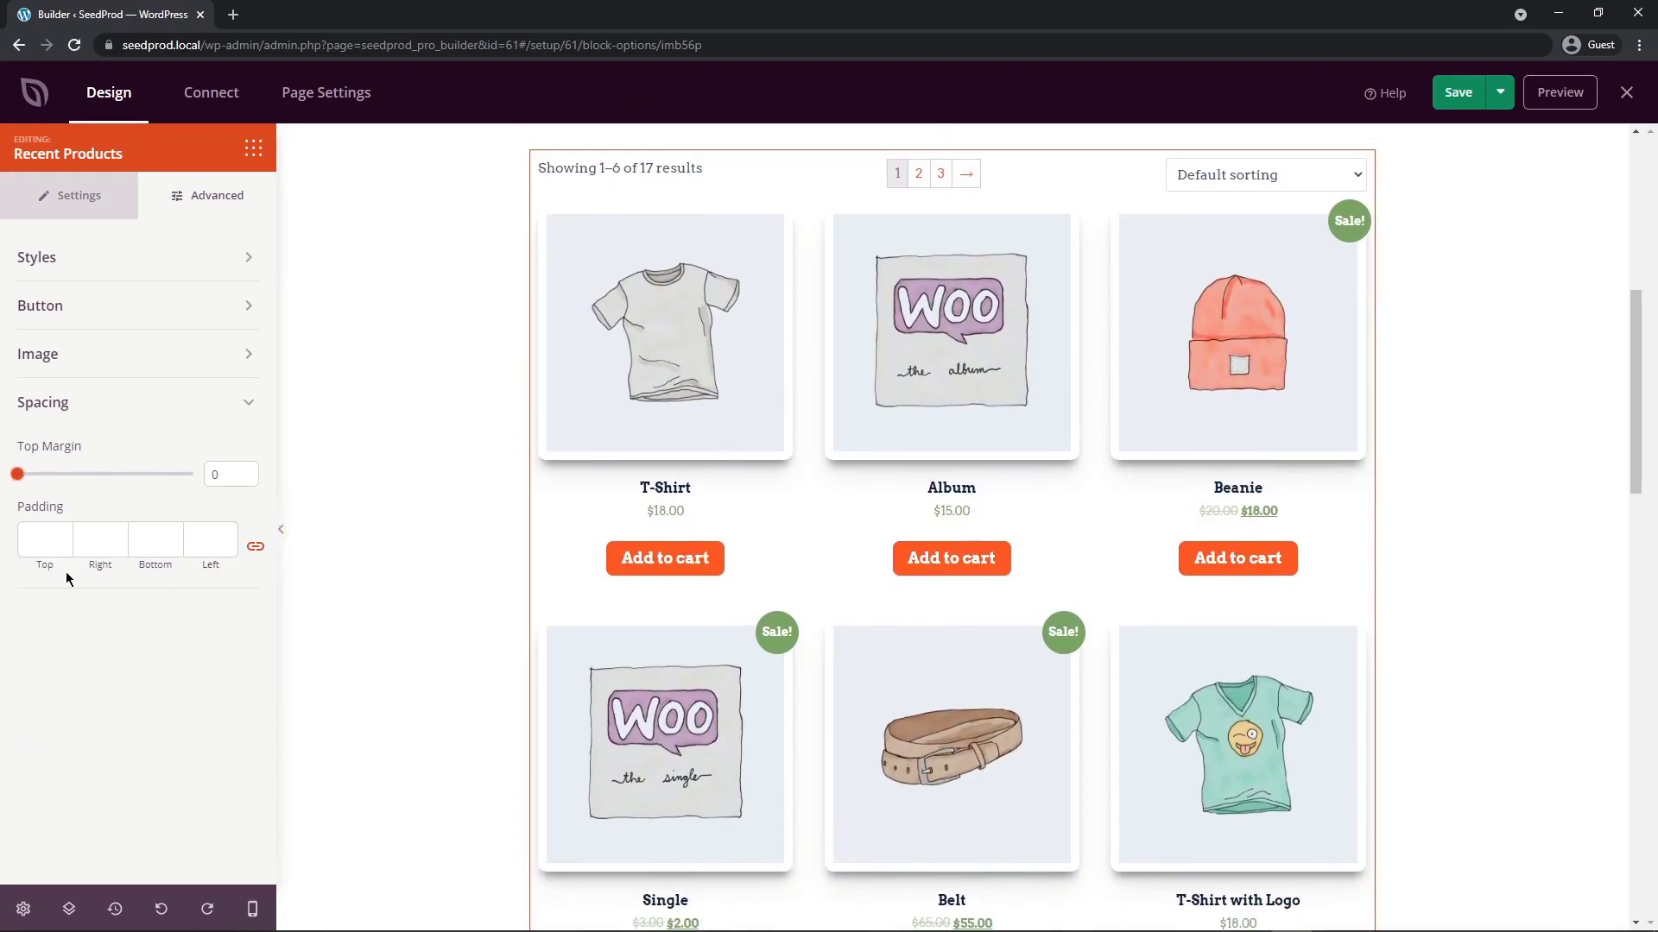
{"action": "left_click", "coordinate": [37, 539]}
{"action": "type", "text": "10"}
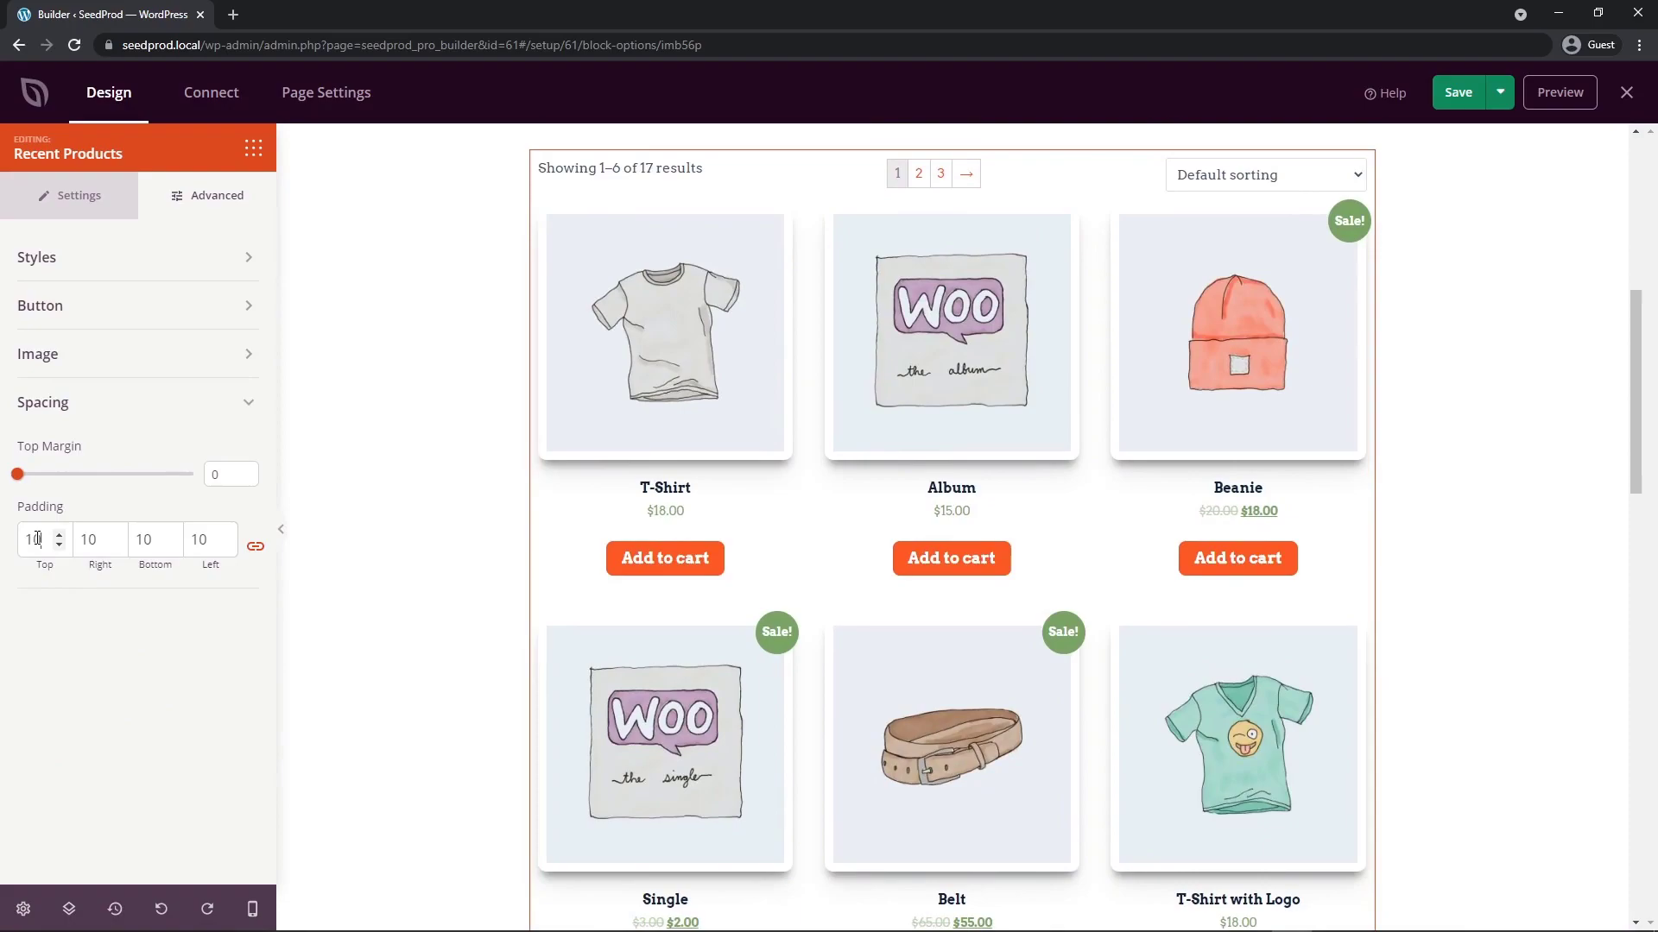
{"action": "key", "text": "Left"}
{"action": "key", "text": "BackSpace"}
{"action": "type", "text": "5"}
{"action": "scroll", "coordinate": [462, 478], "scroll_direction": "up", "scroll_amount": 3}
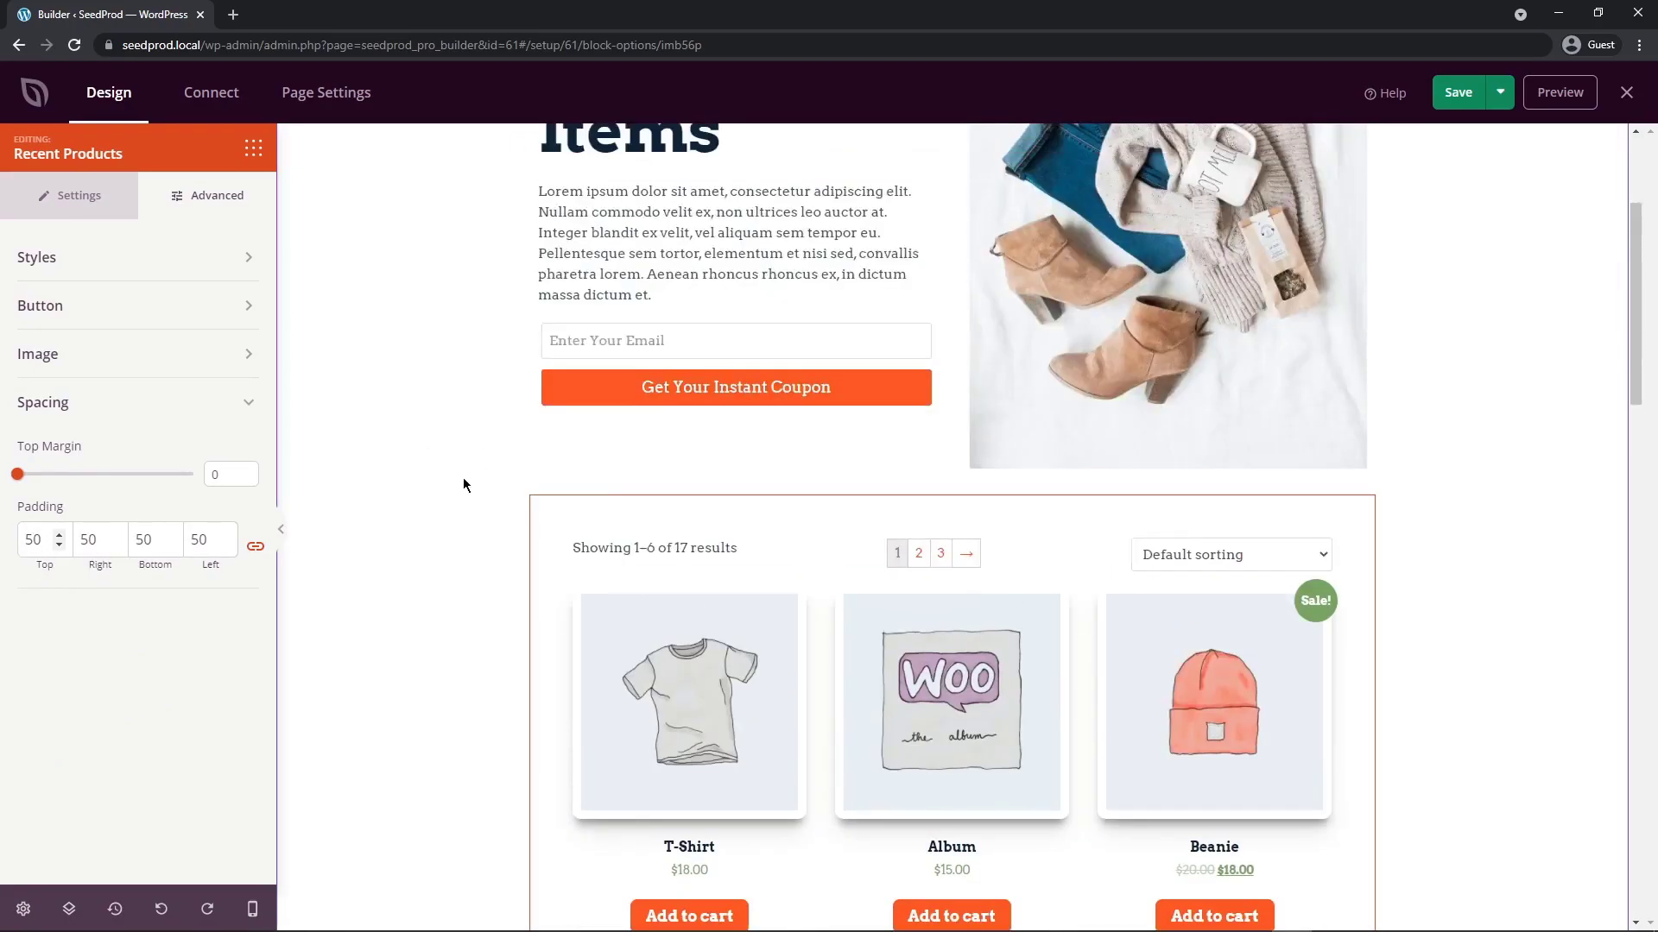
{"action": "scroll", "coordinate": [441, 476], "scroll_direction": "down", "scroll_amount": 7}
{"action": "left_click", "coordinate": [470, 361]}
{"action": "scroll", "coordinate": [462, 358], "scroll_direction": "down", "scroll_amount": 7}
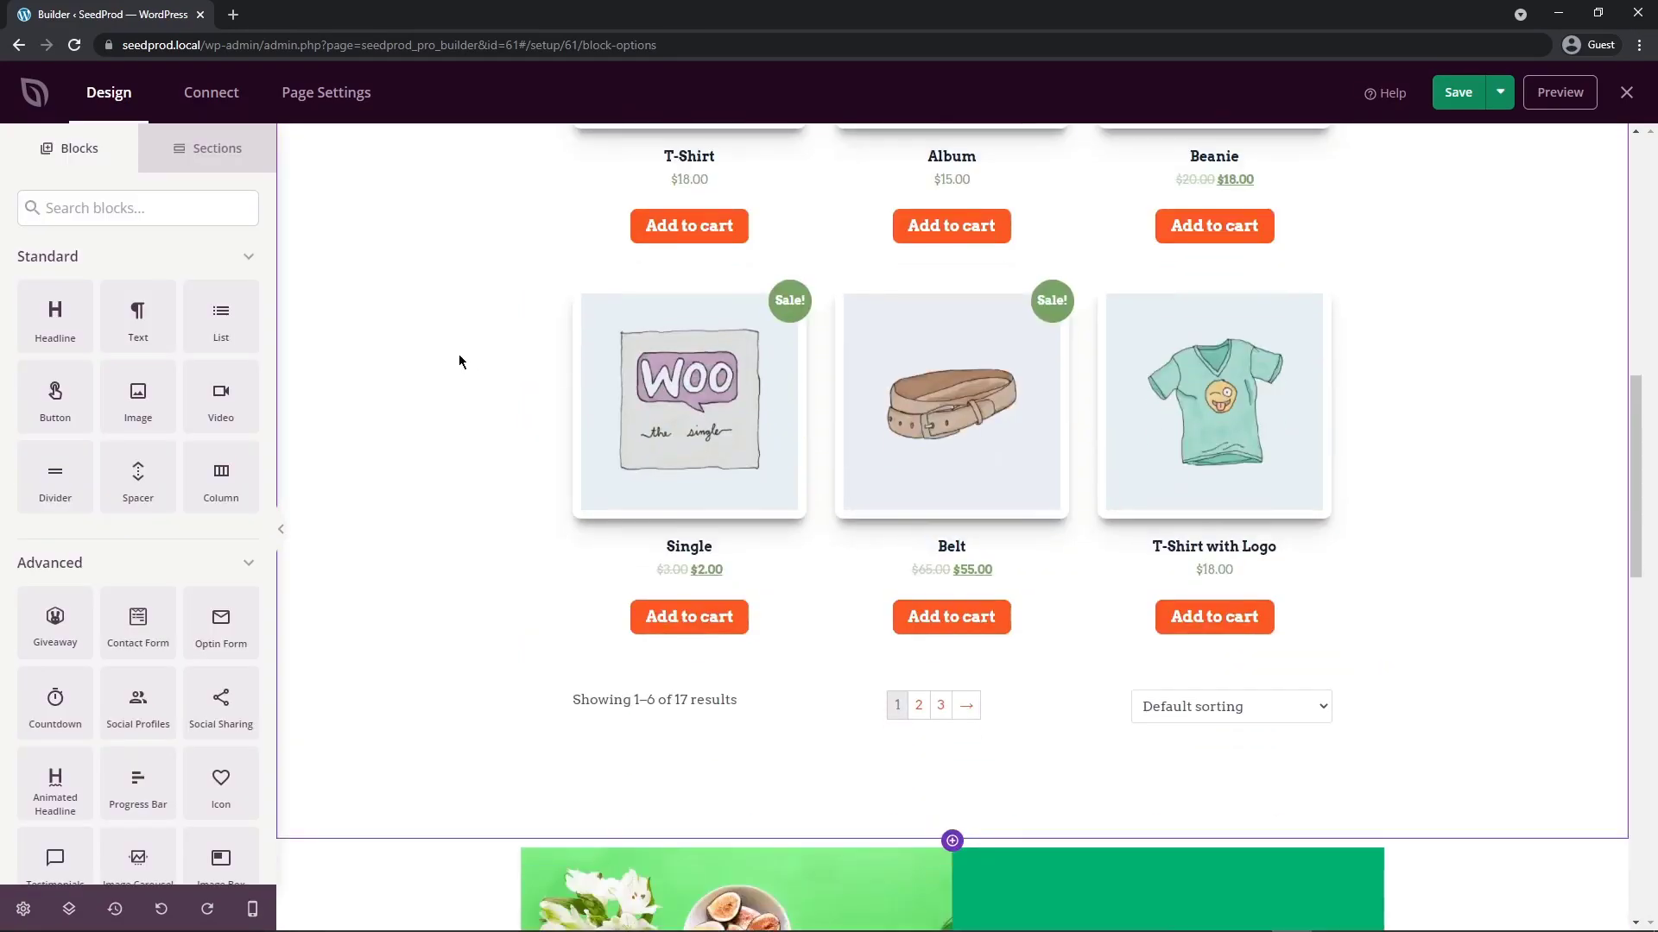
{"action": "scroll", "coordinate": [456, 363], "scroll_direction": "up", "scroll_amount": 10}
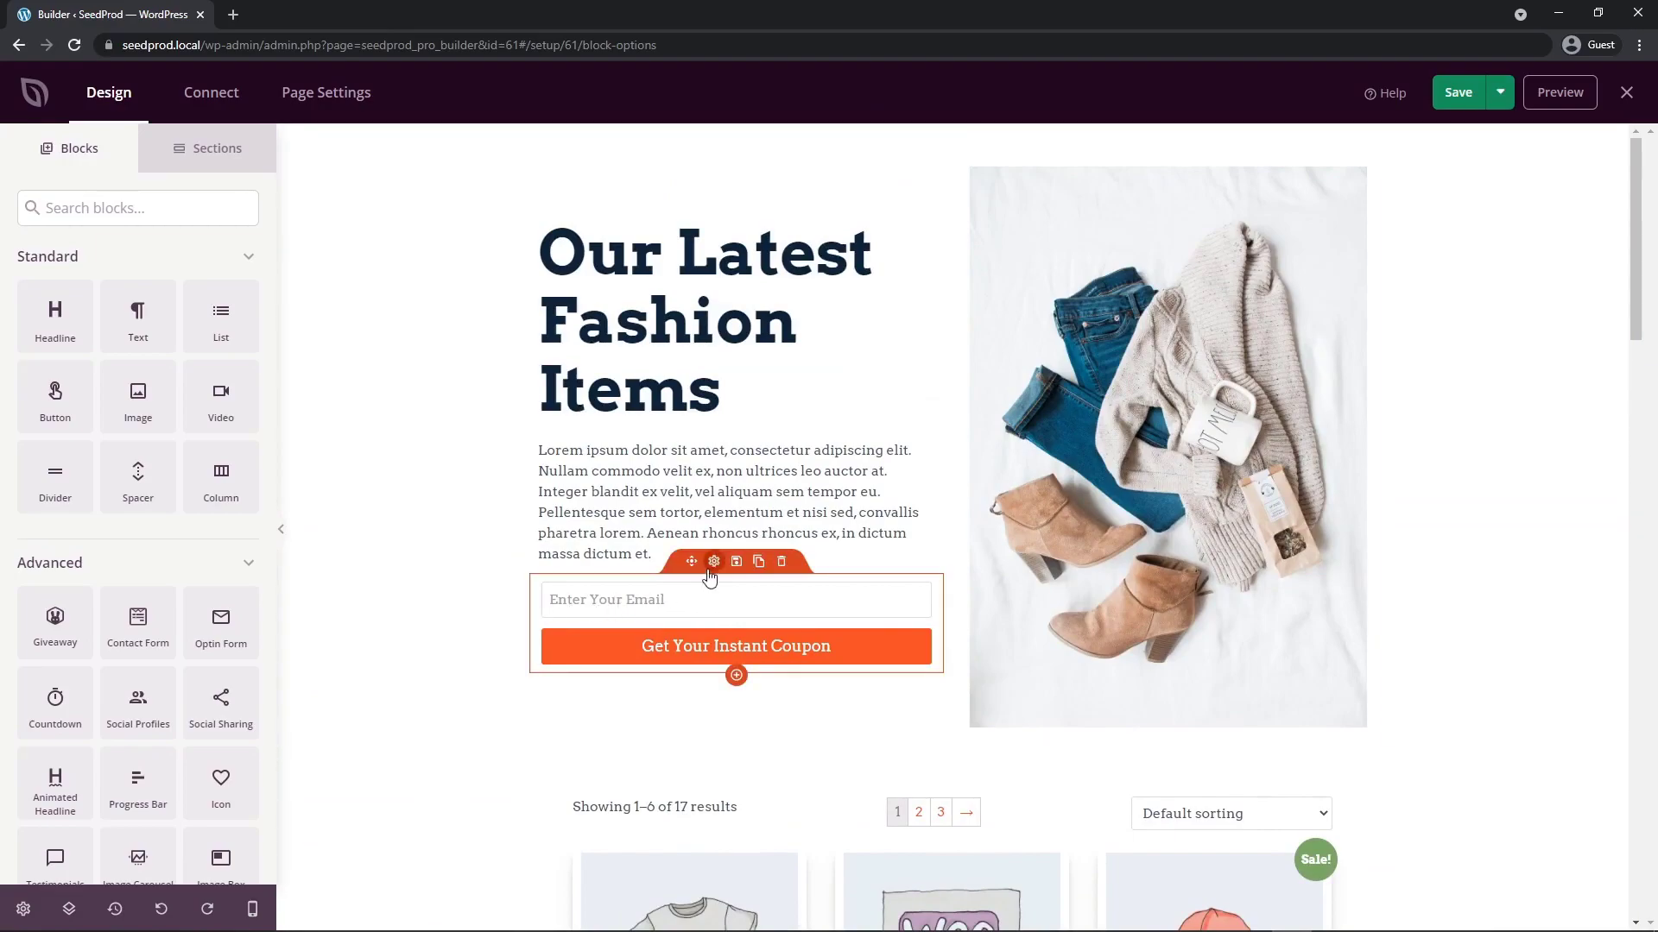
View the MailerLite Connect New Account form under Connect, then switch to Page Settings
{"action": "left_click", "coordinate": [208, 99]}
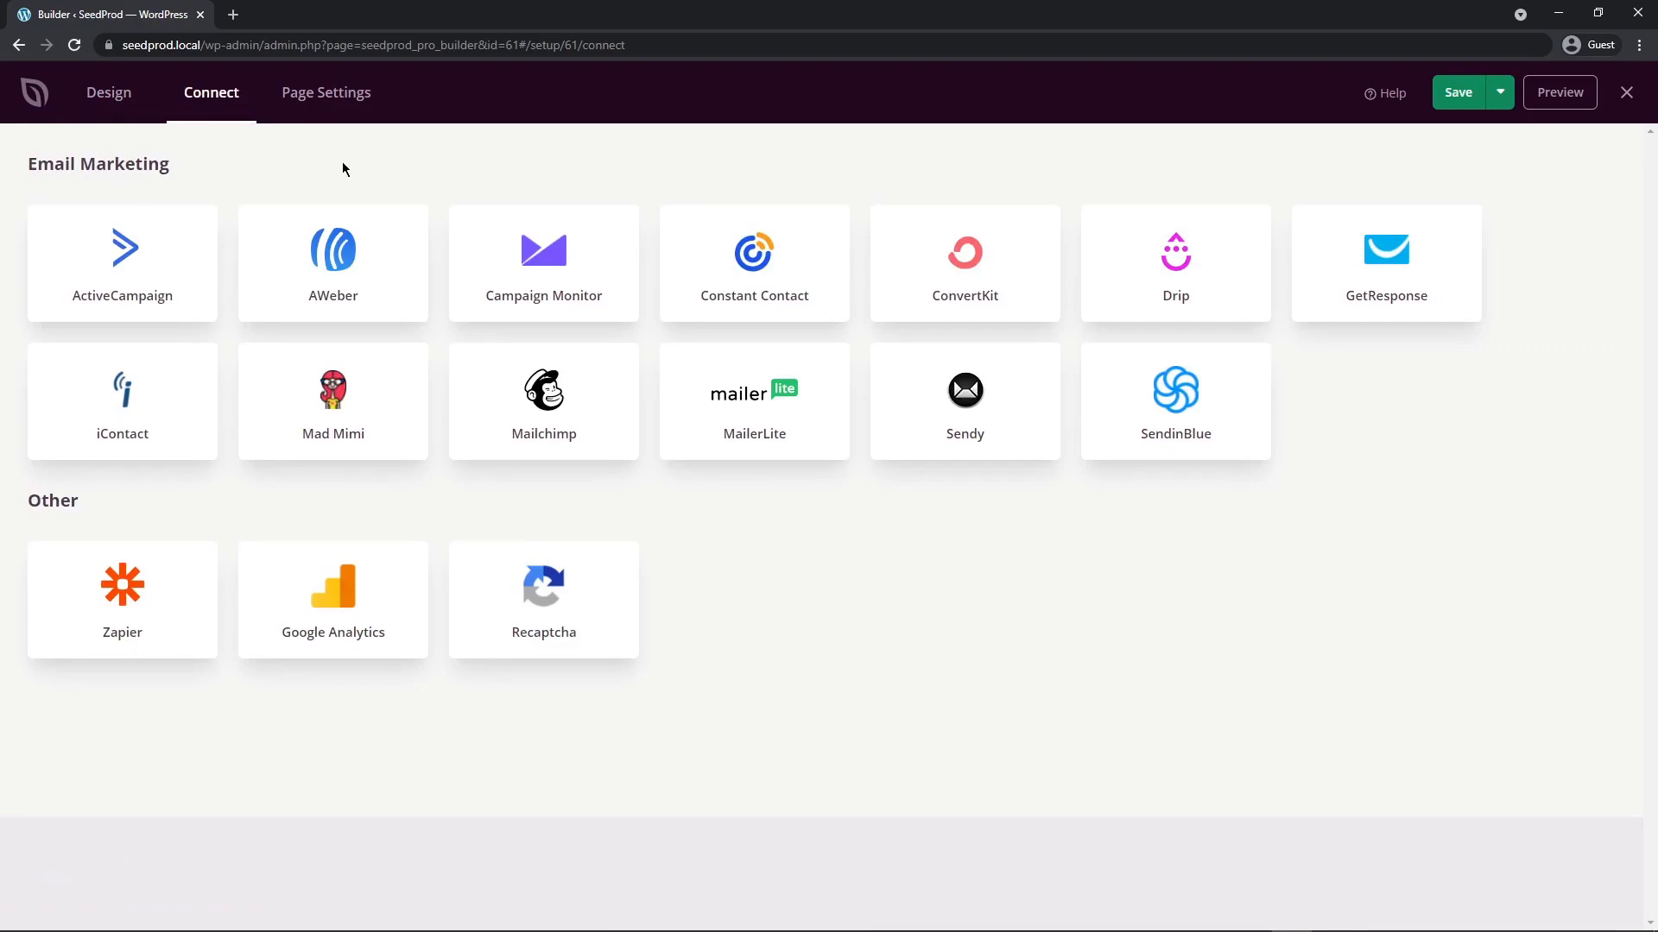
{"action": "mouse_move", "coordinate": [153, 289]}
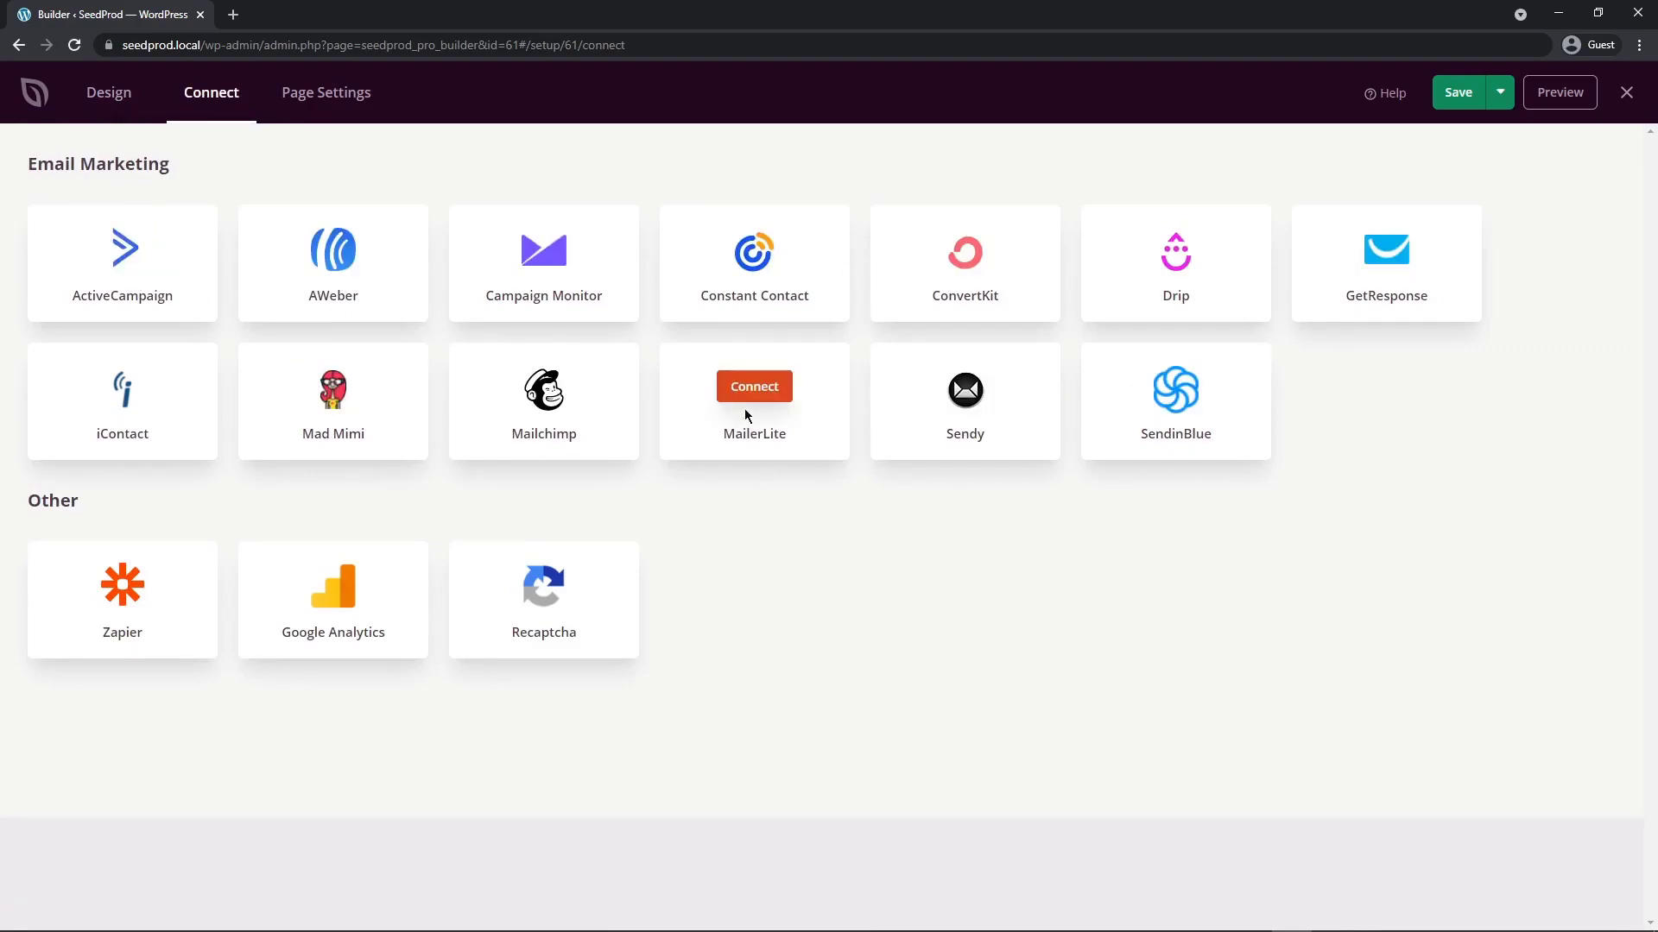
{"action": "left_click", "coordinate": [764, 396]}
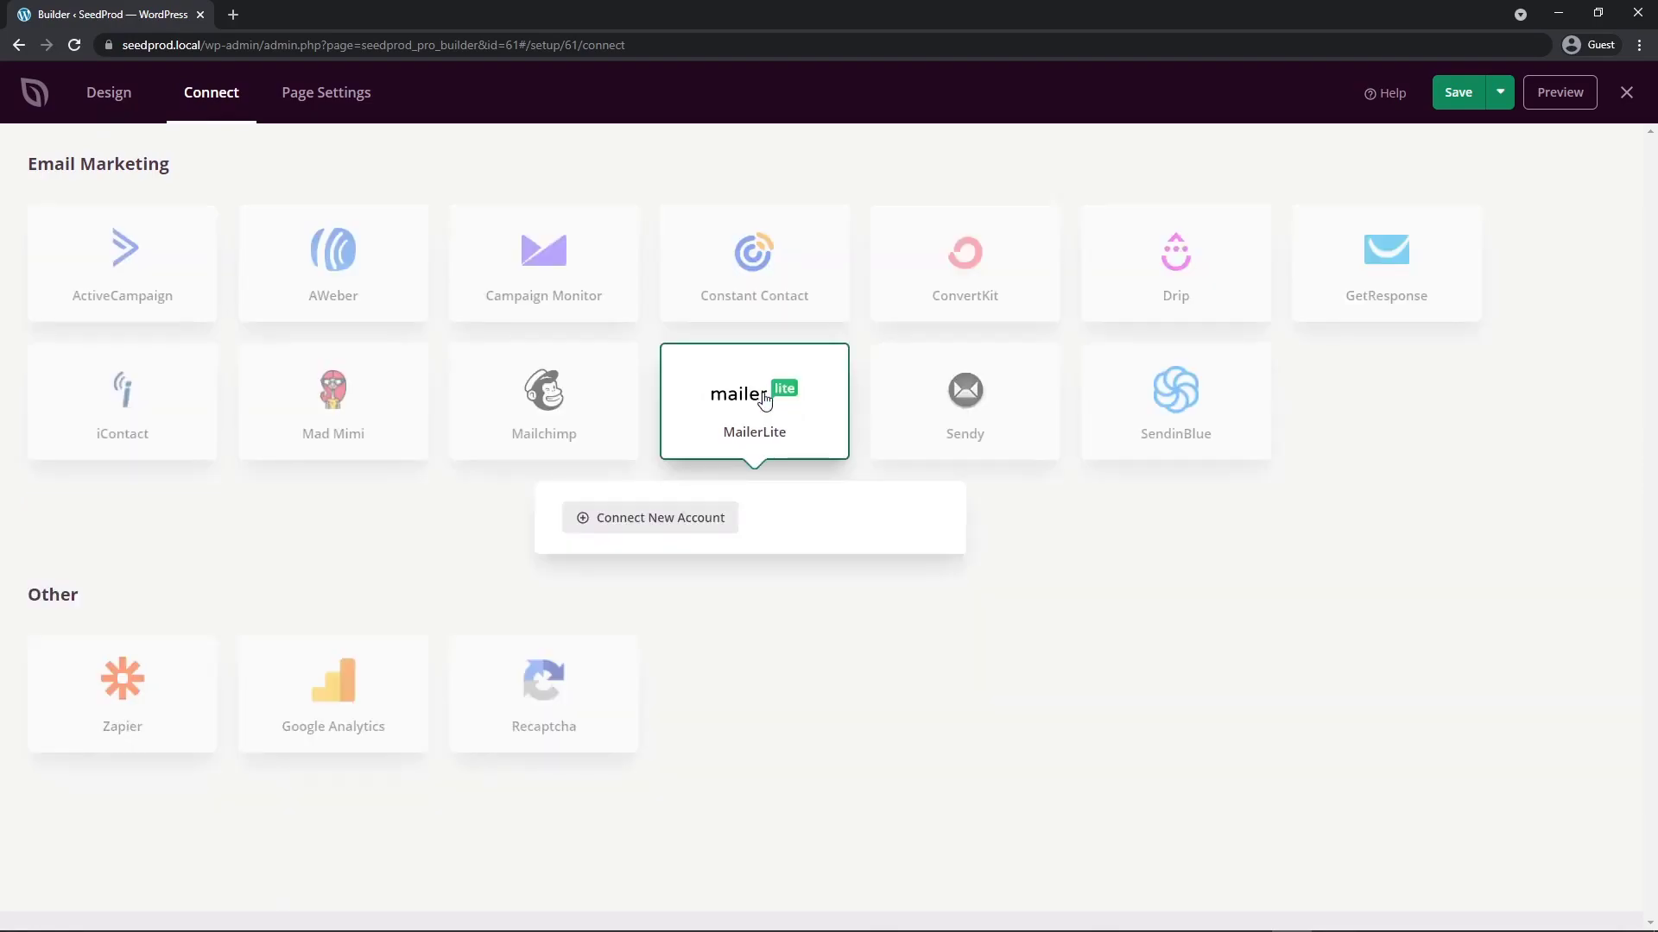
{"action": "left_click", "coordinate": [675, 527]}
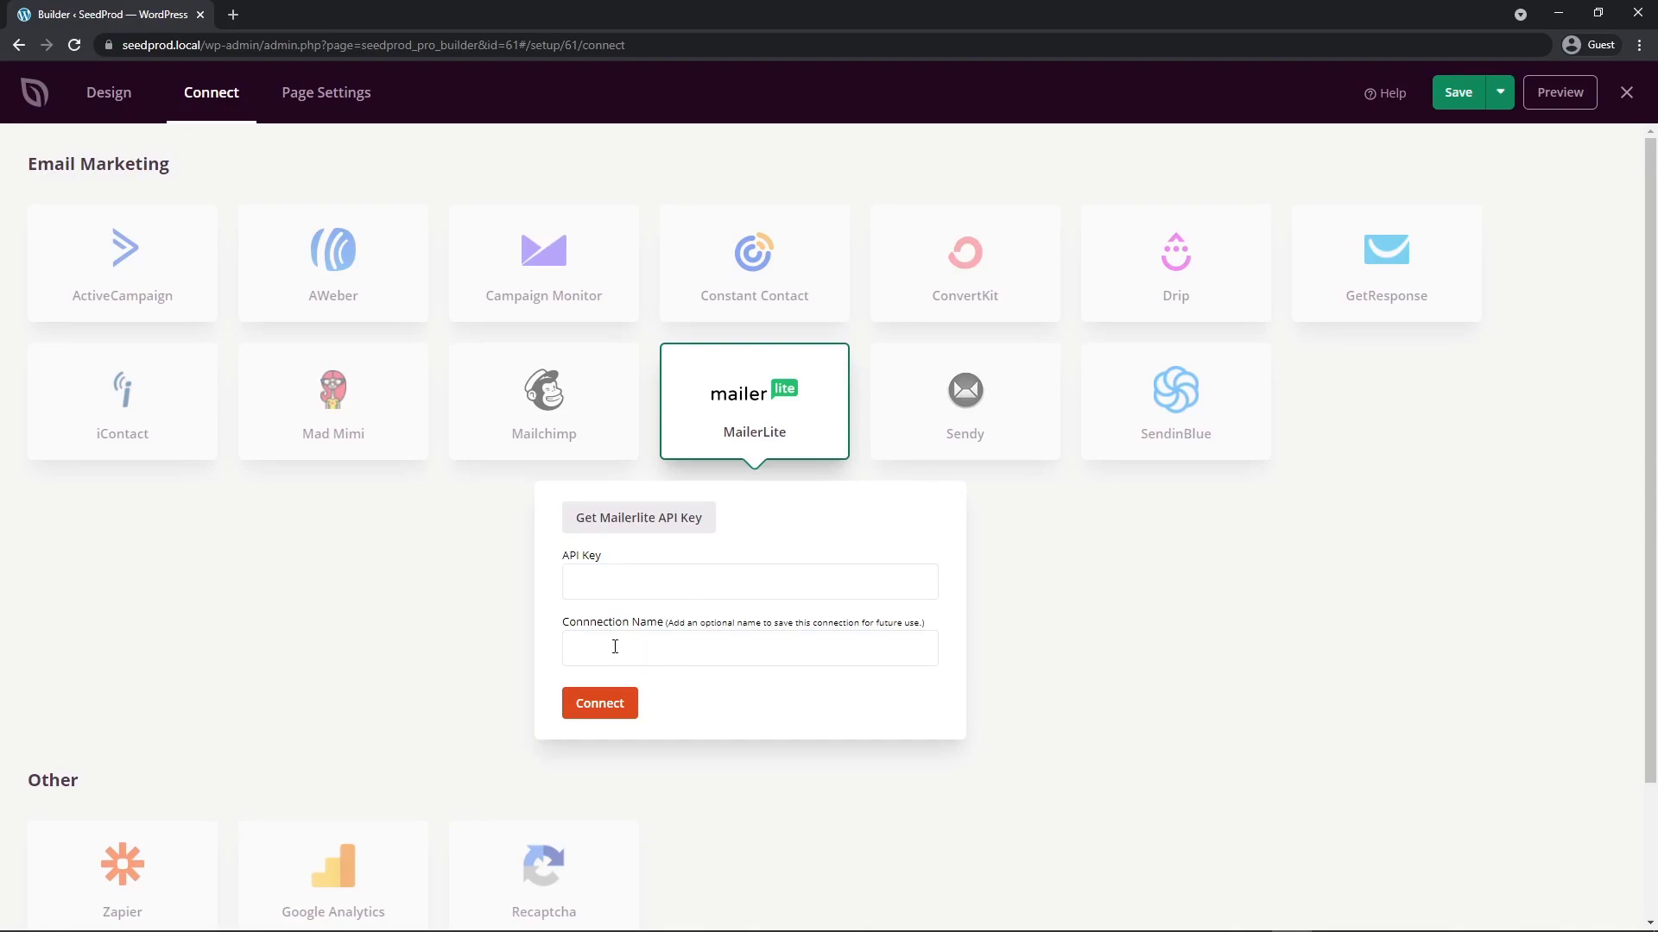
{"action": "left_click", "coordinate": [727, 455]}
{"action": "left_click", "coordinate": [325, 92]}
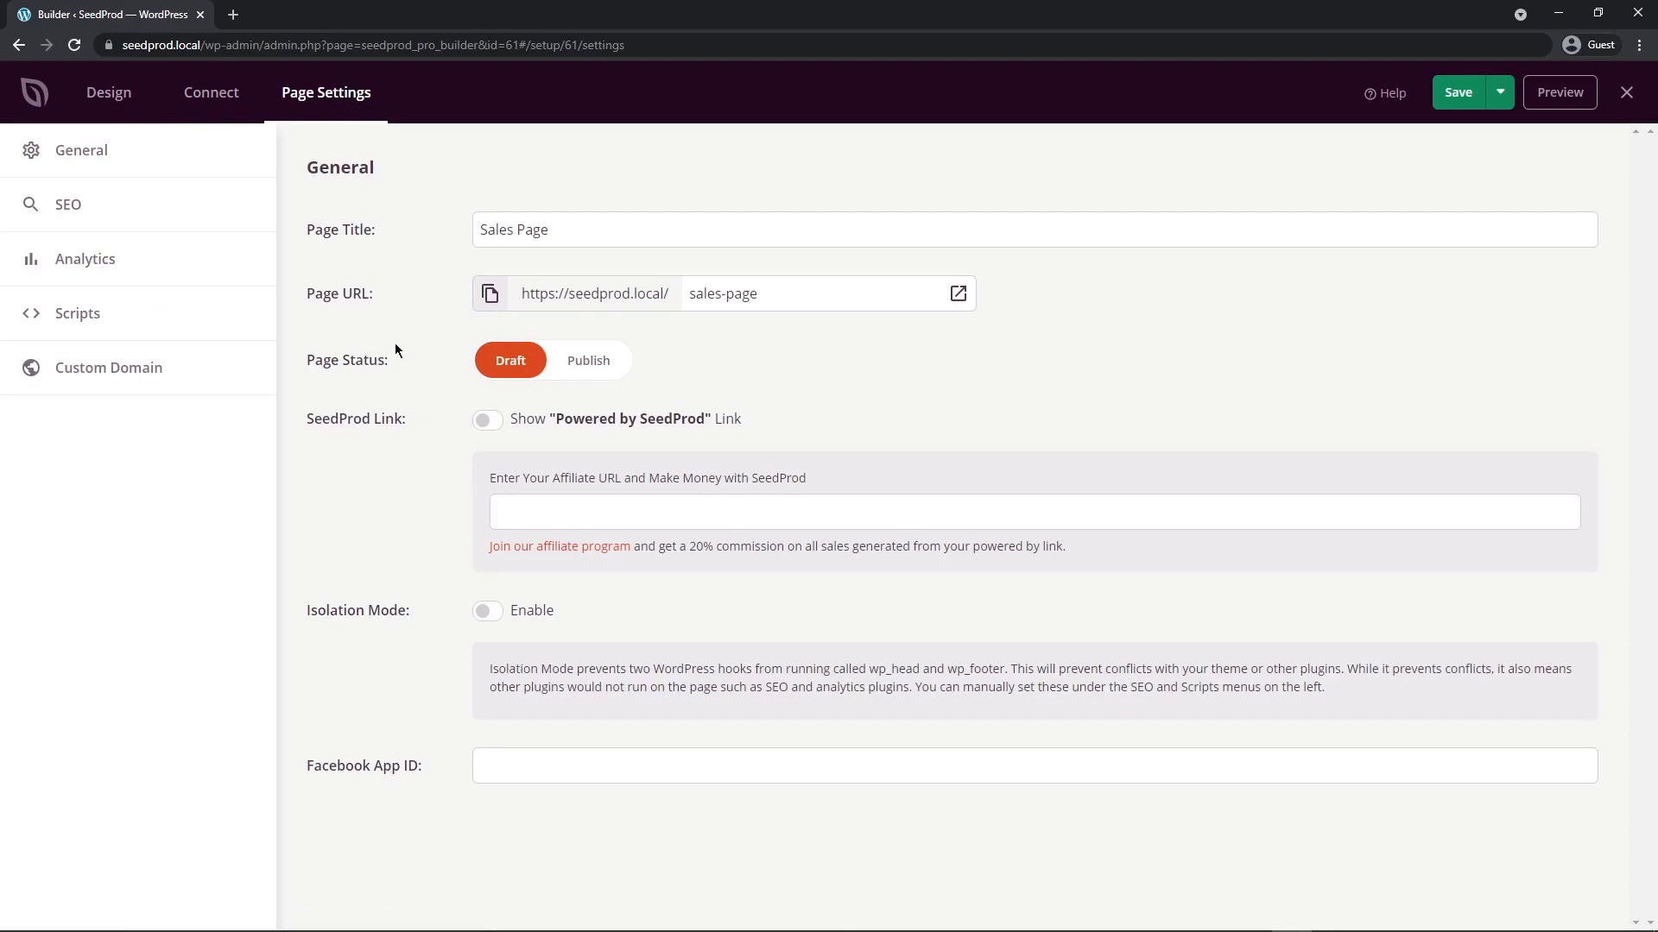
Turn on the Show Powered by SeedProd Link toggle and move to the SEO settings
{"action": "left_click", "coordinate": [1503, 96]}
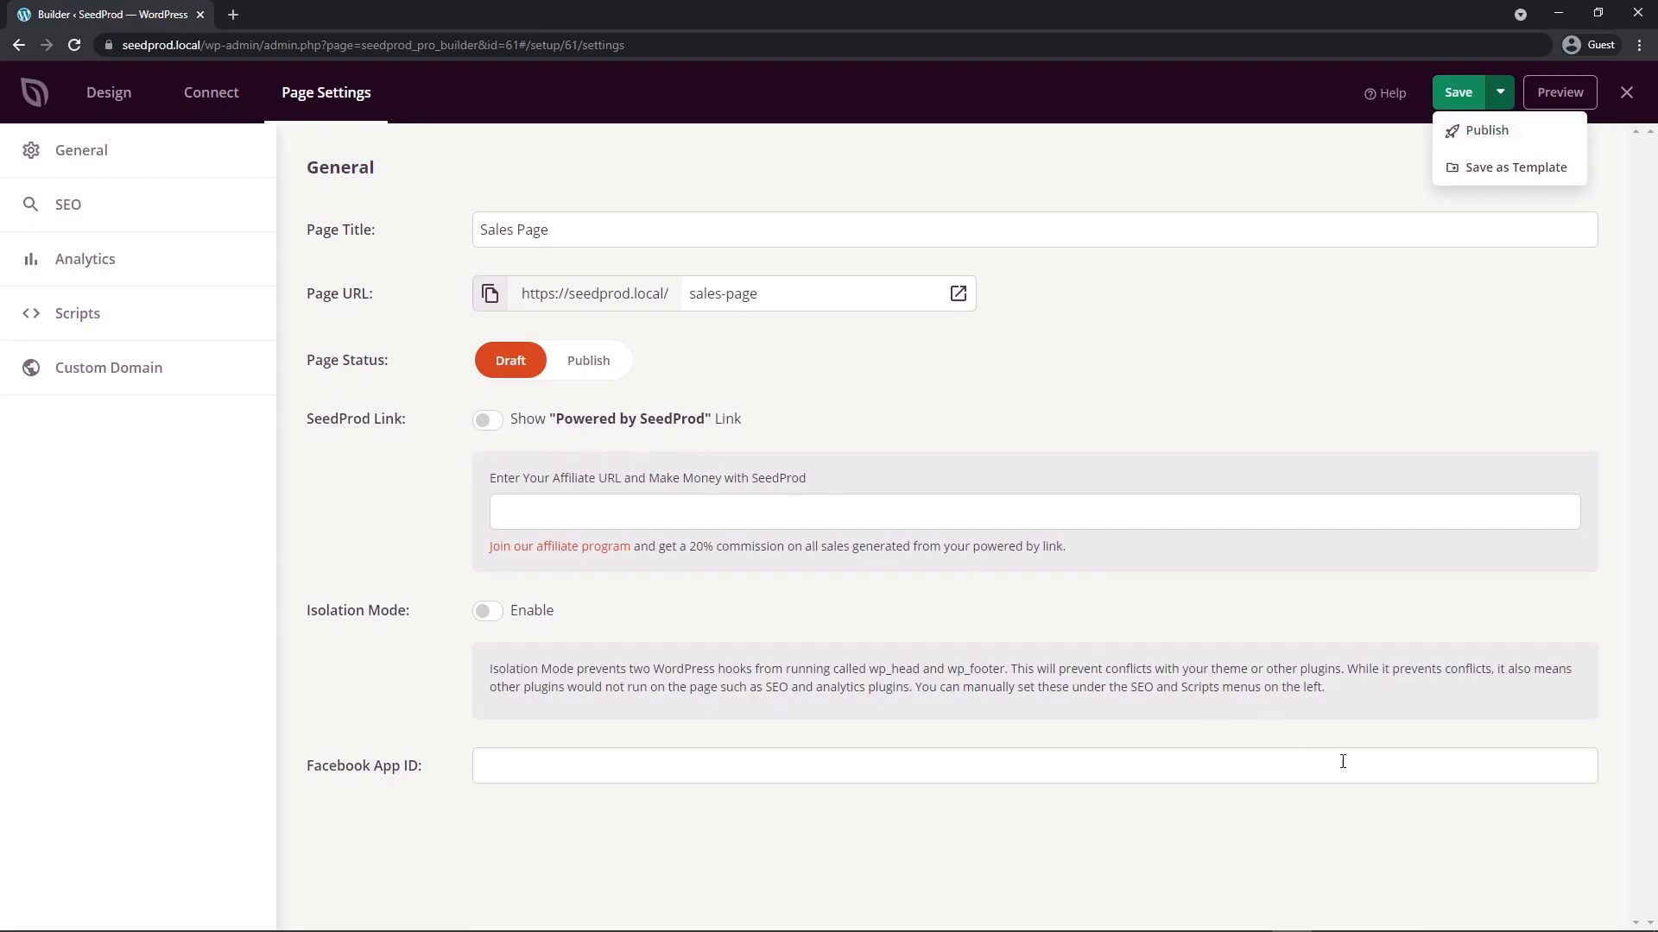
{"action": "left_click", "coordinate": [486, 423]}
{"action": "left_click_drag", "start_coordinate": [1016, 670], "coordinate": [1340, 672]}
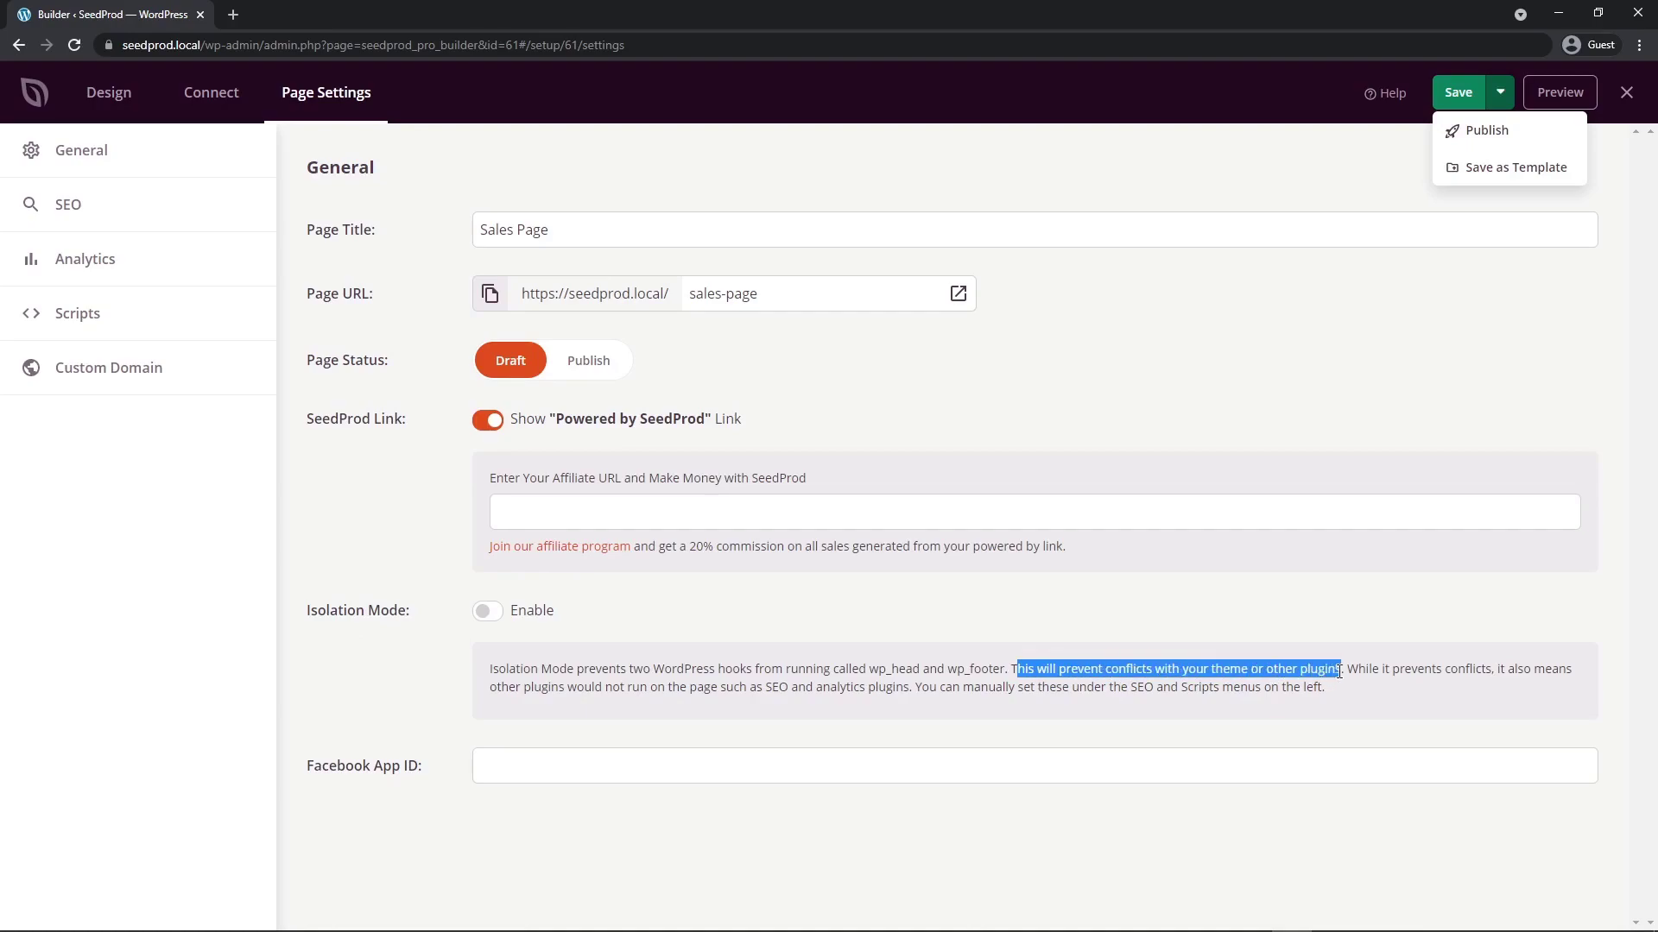
{"action": "left_click", "coordinate": [367, 743]}
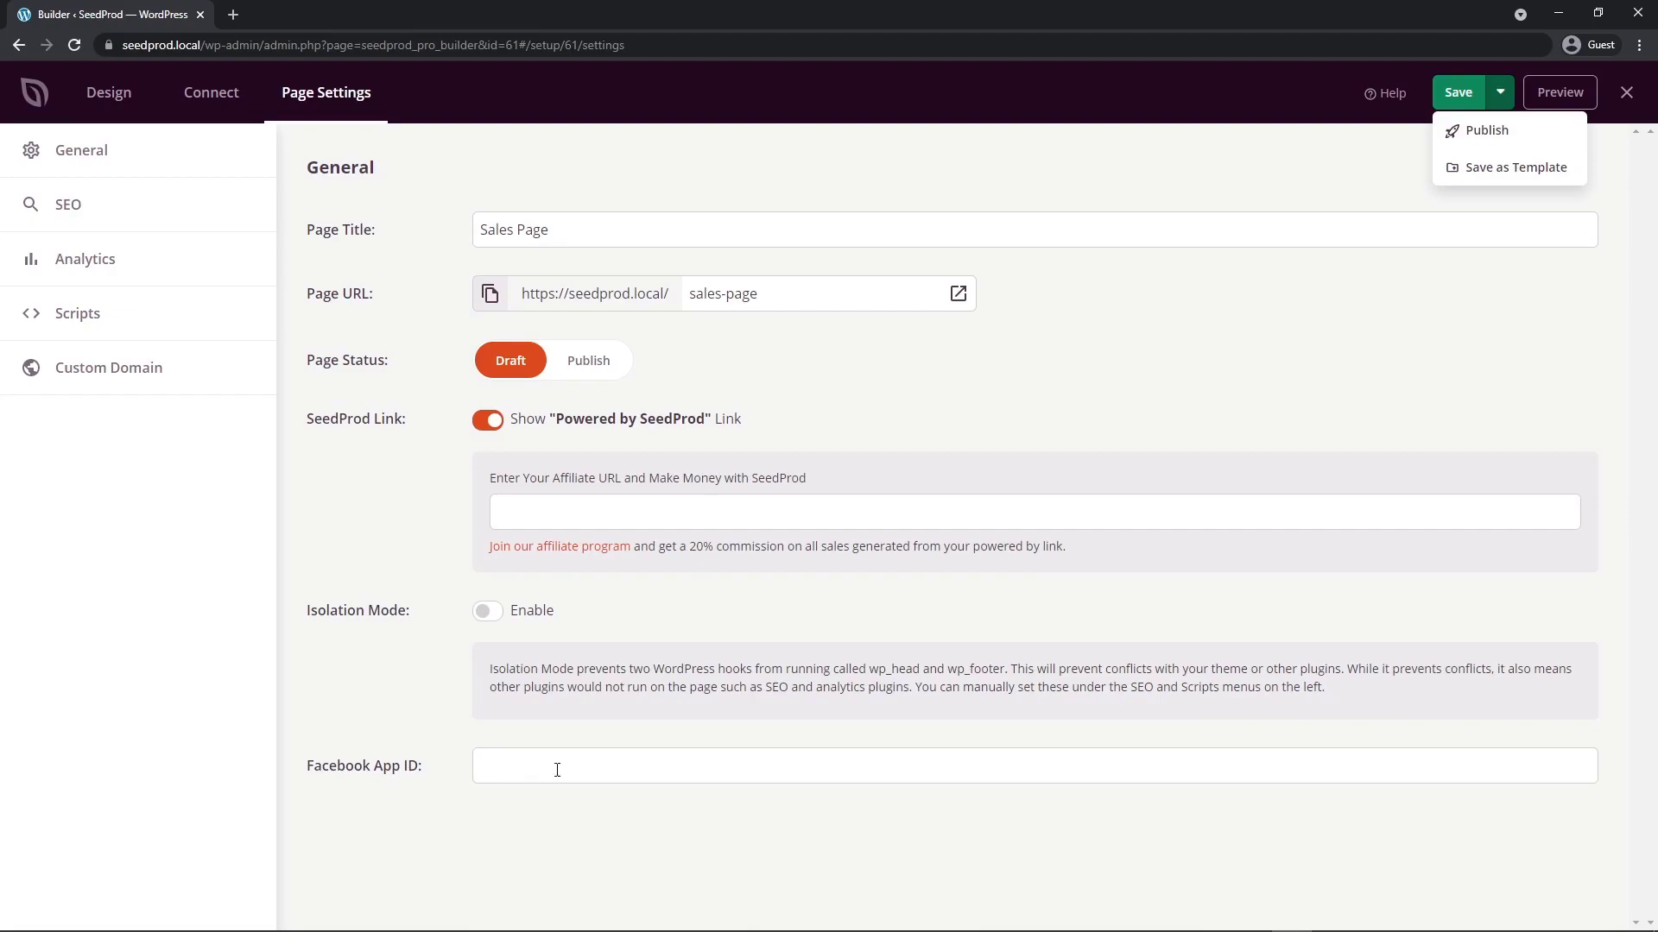
{"action": "left_click", "coordinate": [68, 205]}
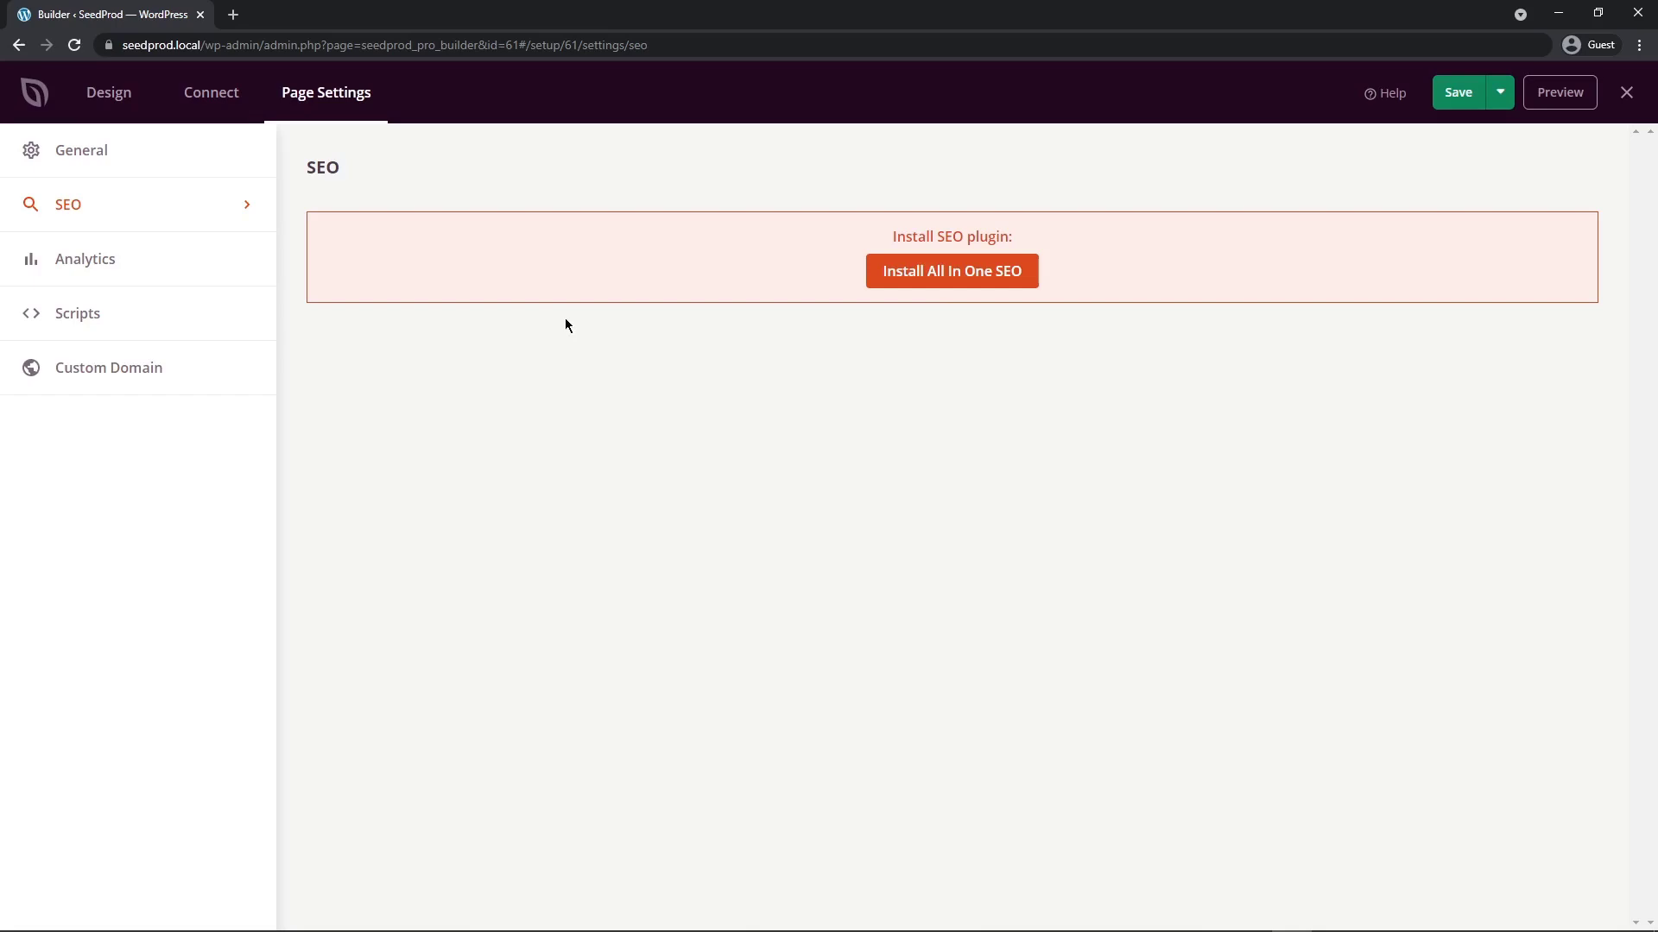
Browse the Analytics and Scripts settings, ending on the Custom Domain tab with it switched off
{"action": "left_click", "coordinate": [74, 260]}
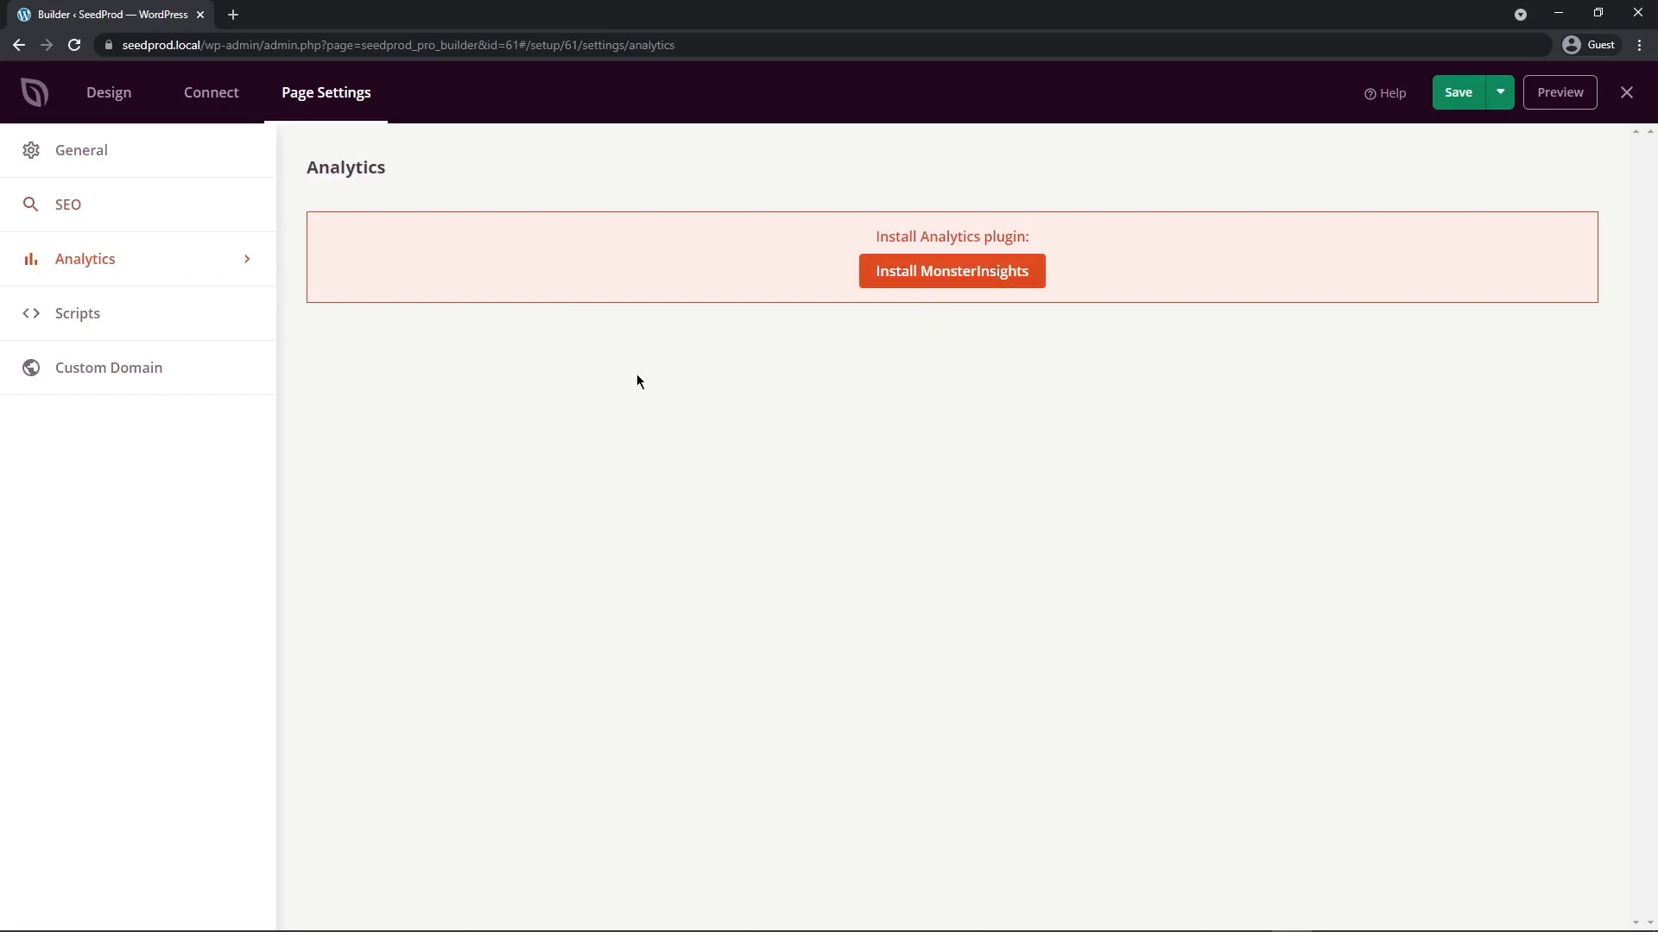
{"action": "left_click", "coordinate": [71, 325]}
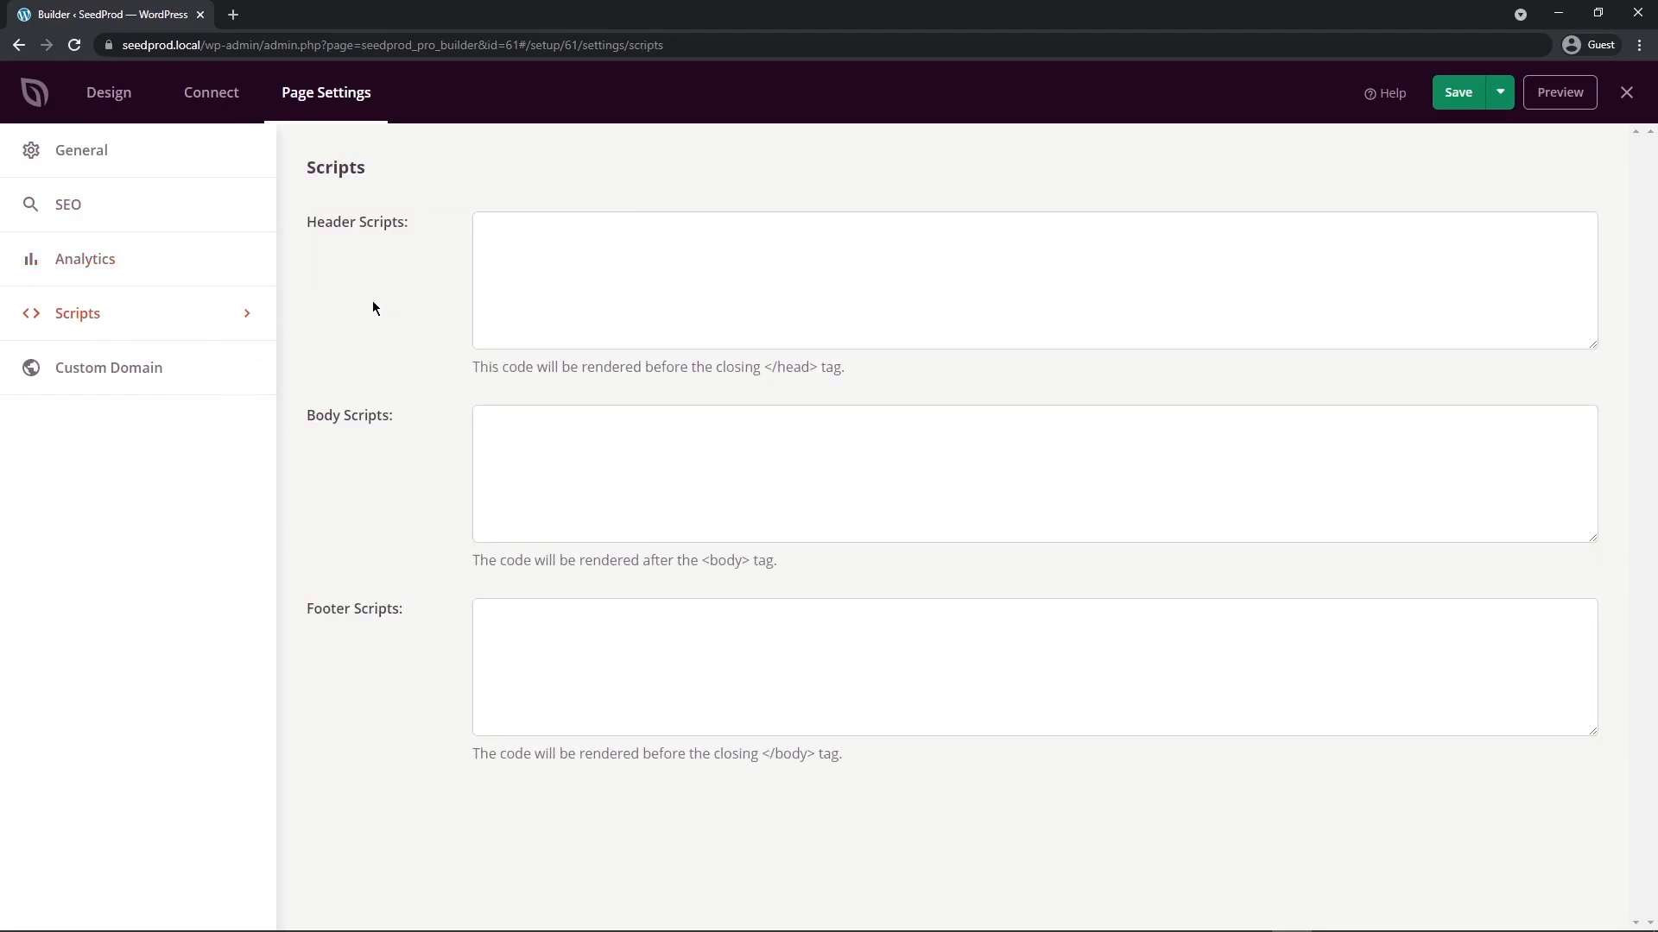
{"action": "left_click", "coordinate": [102, 371]}
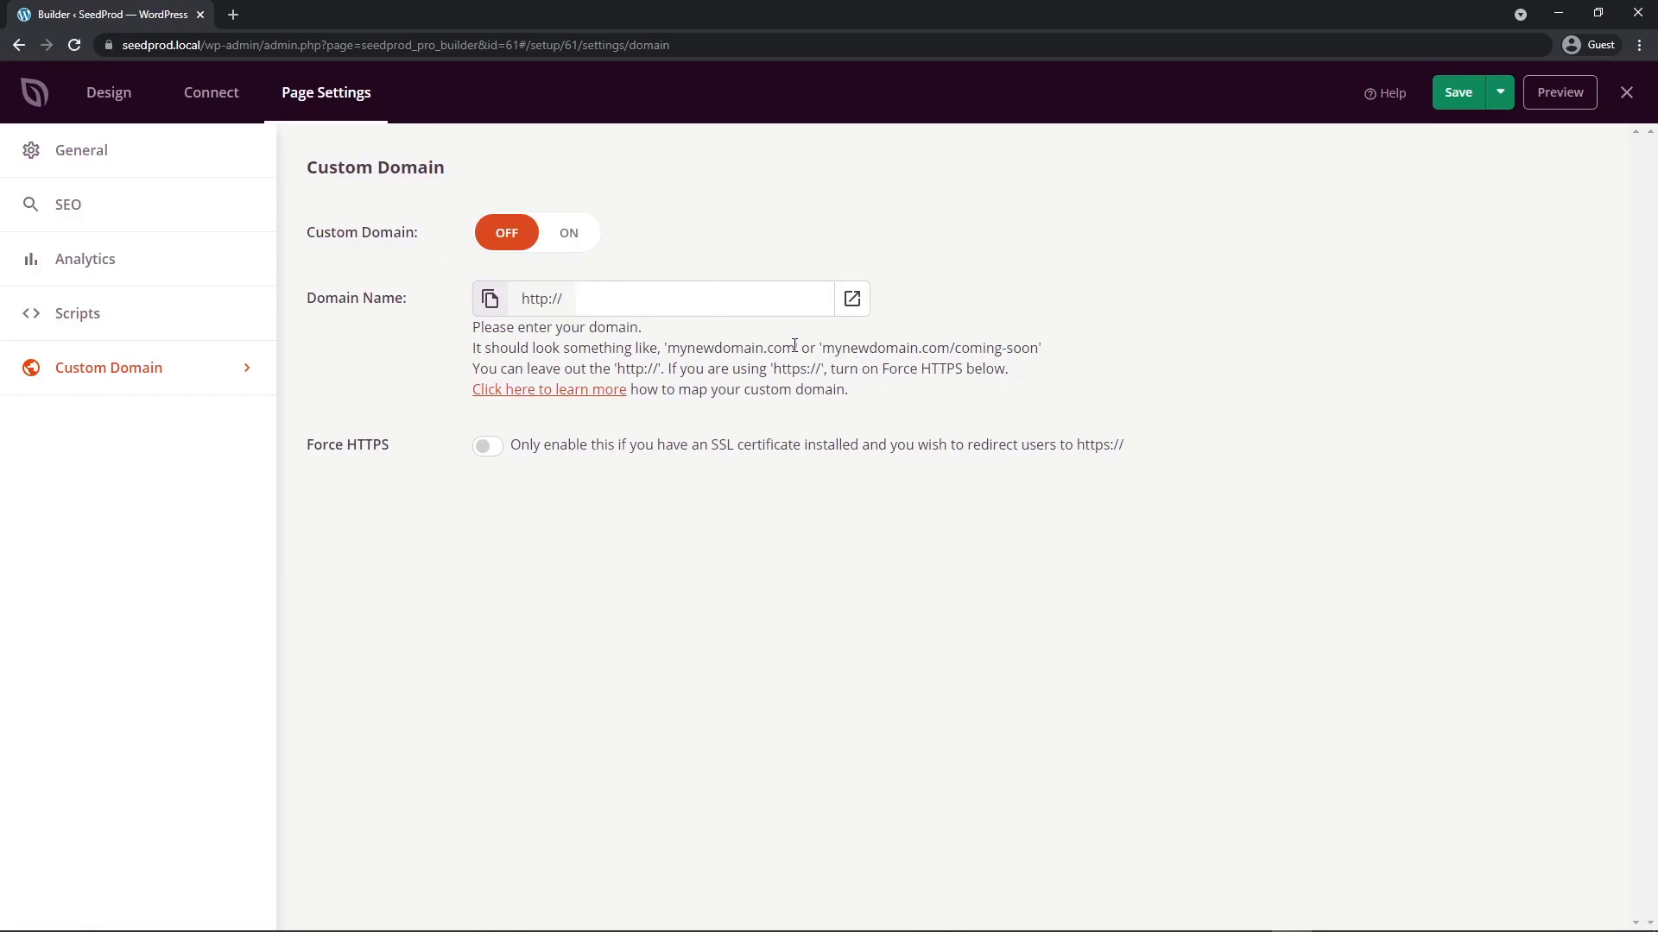
{"action": "left_click_drag", "start_coordinate": [795, 349], "coordinate": [668, 349]}
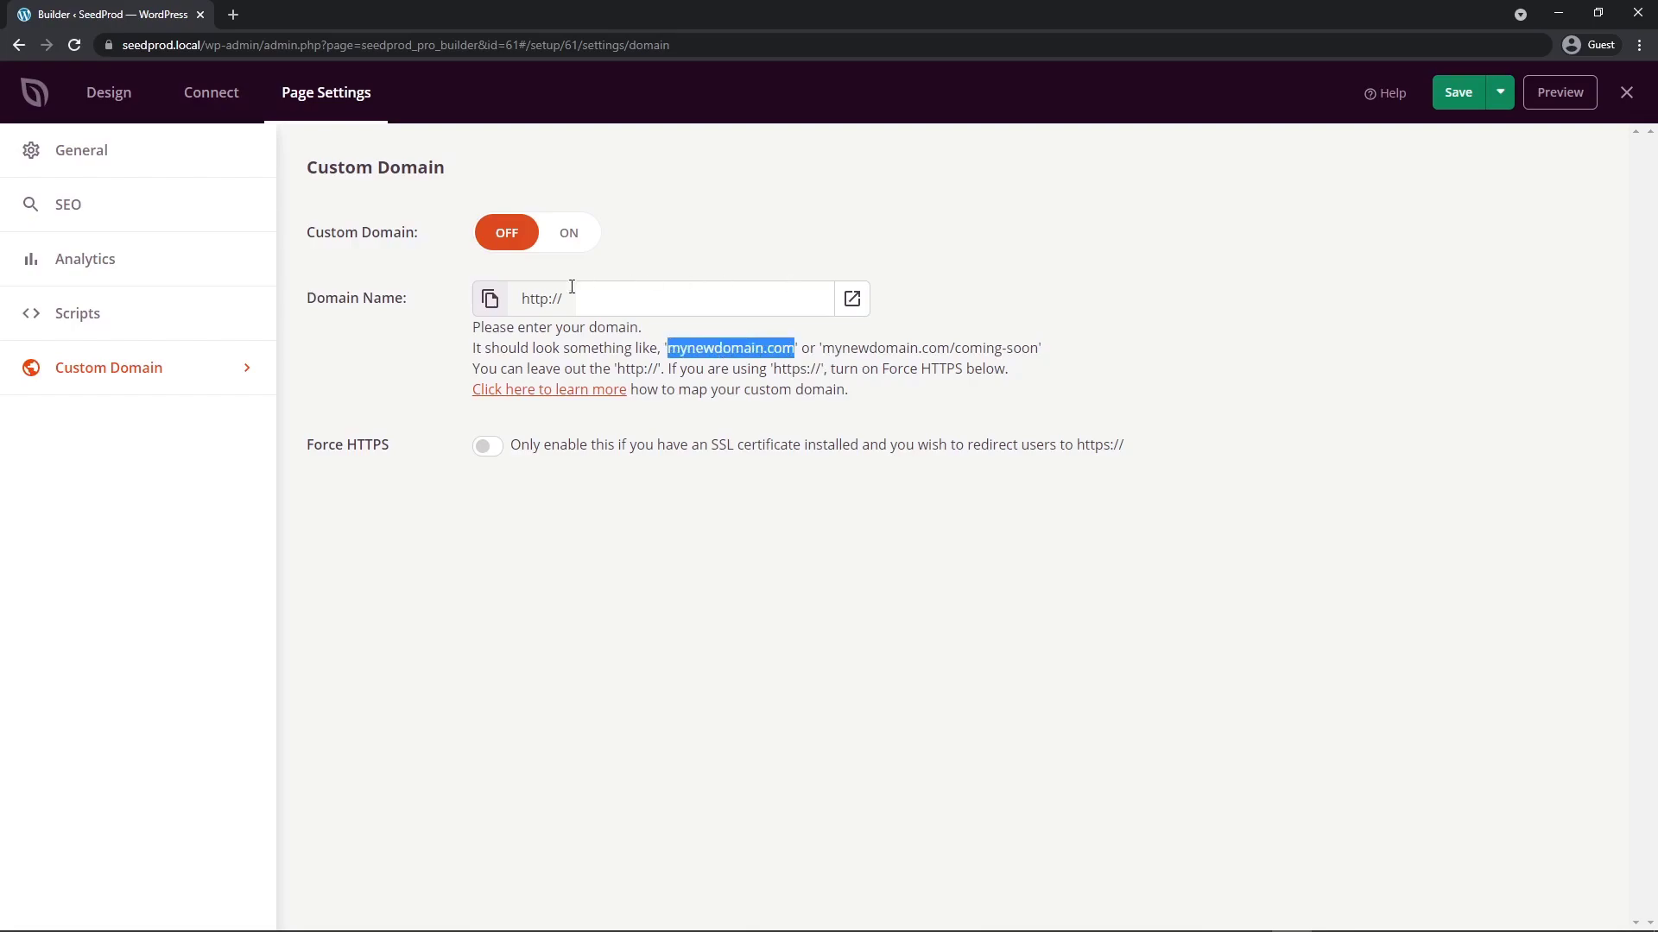
{"action": "left_click", "coordinate": [758, 391]}
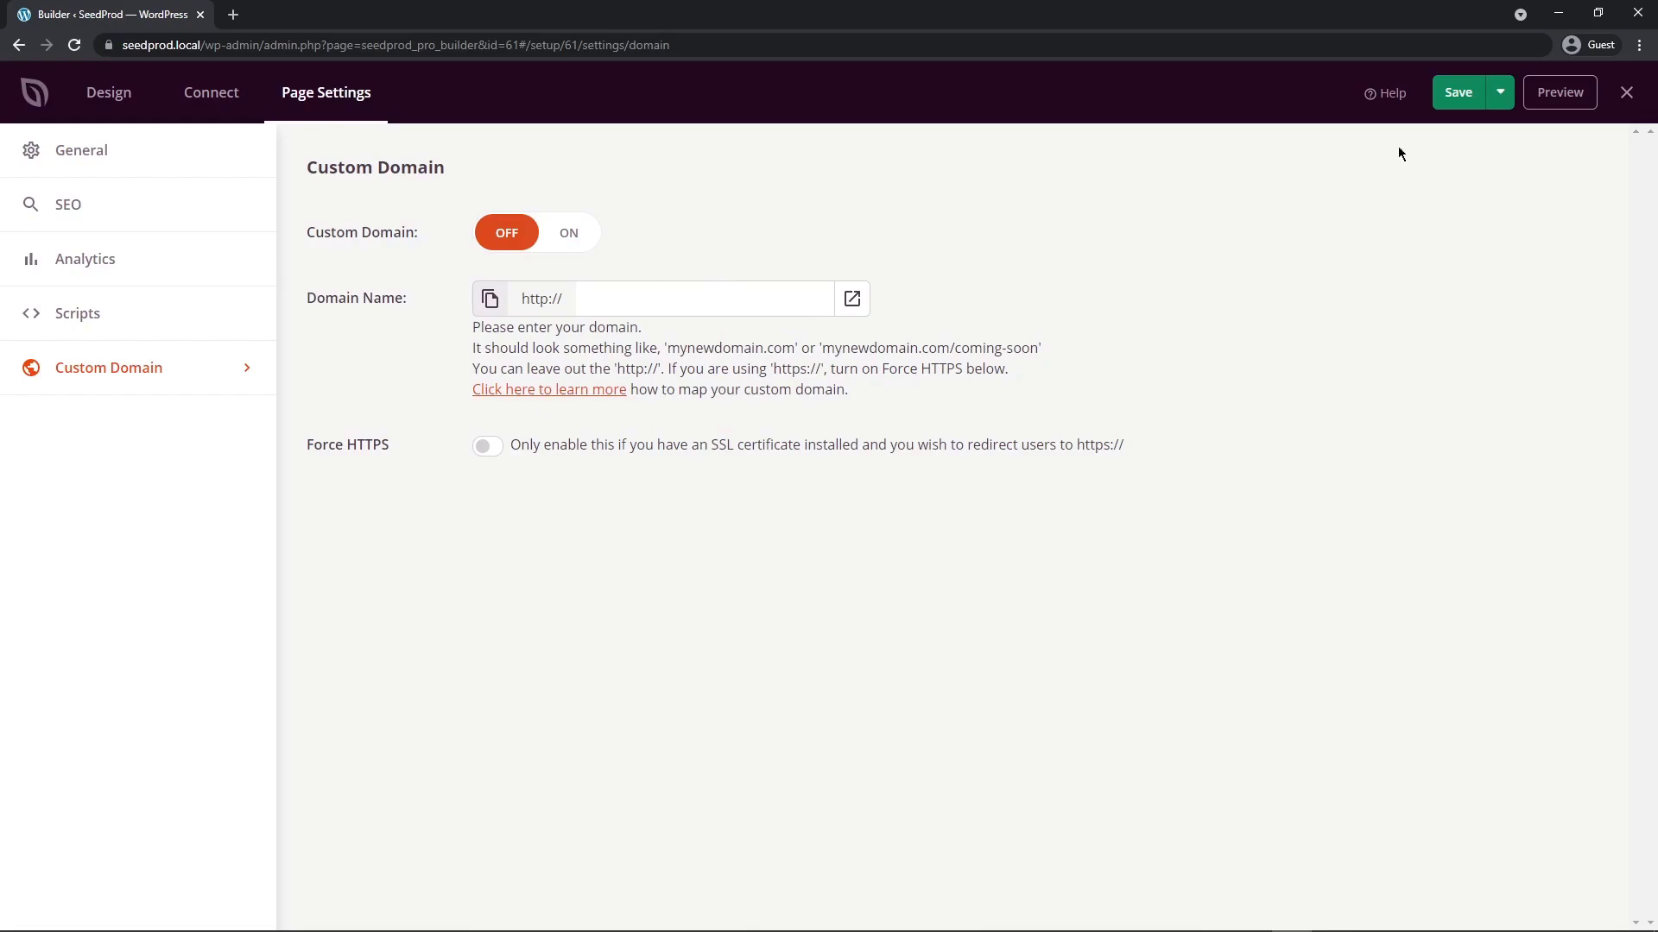
Save and publish the Sales Page, then view it live
{"action": "left_click", "coordinate": [1459, 92]}
{"action": "left_click", "coordinate": [1500, 92]}
{"action": "left_click", "coordinate": [1491, 128]}
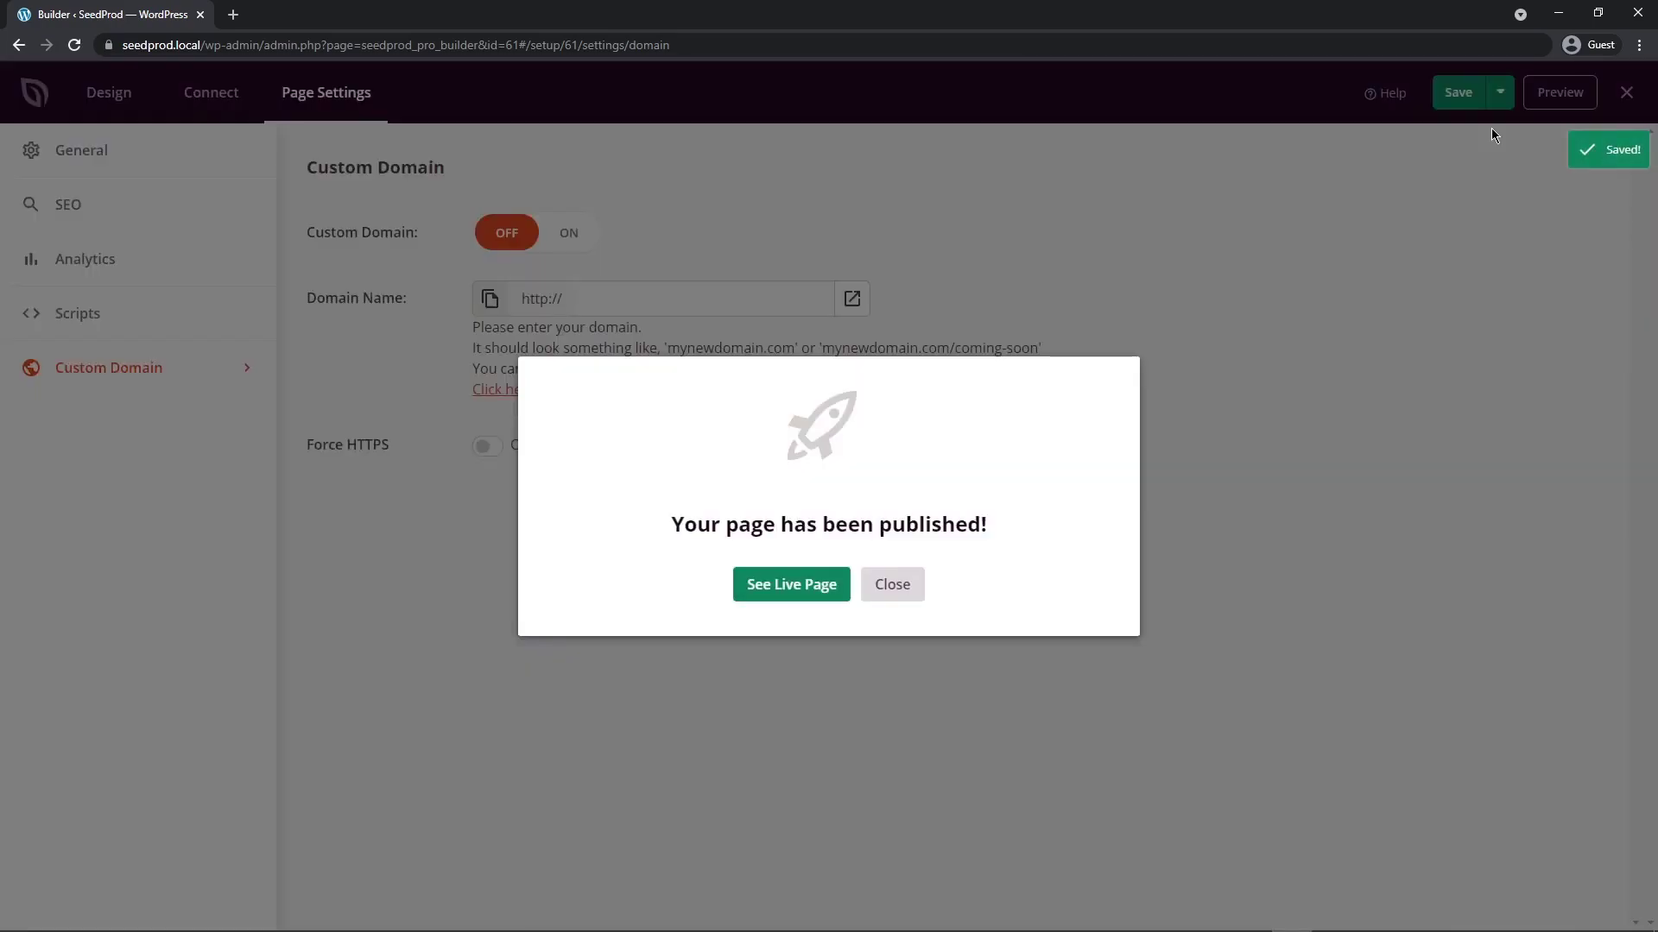
{"action": "left_click", "coordinate": [788, 585]}
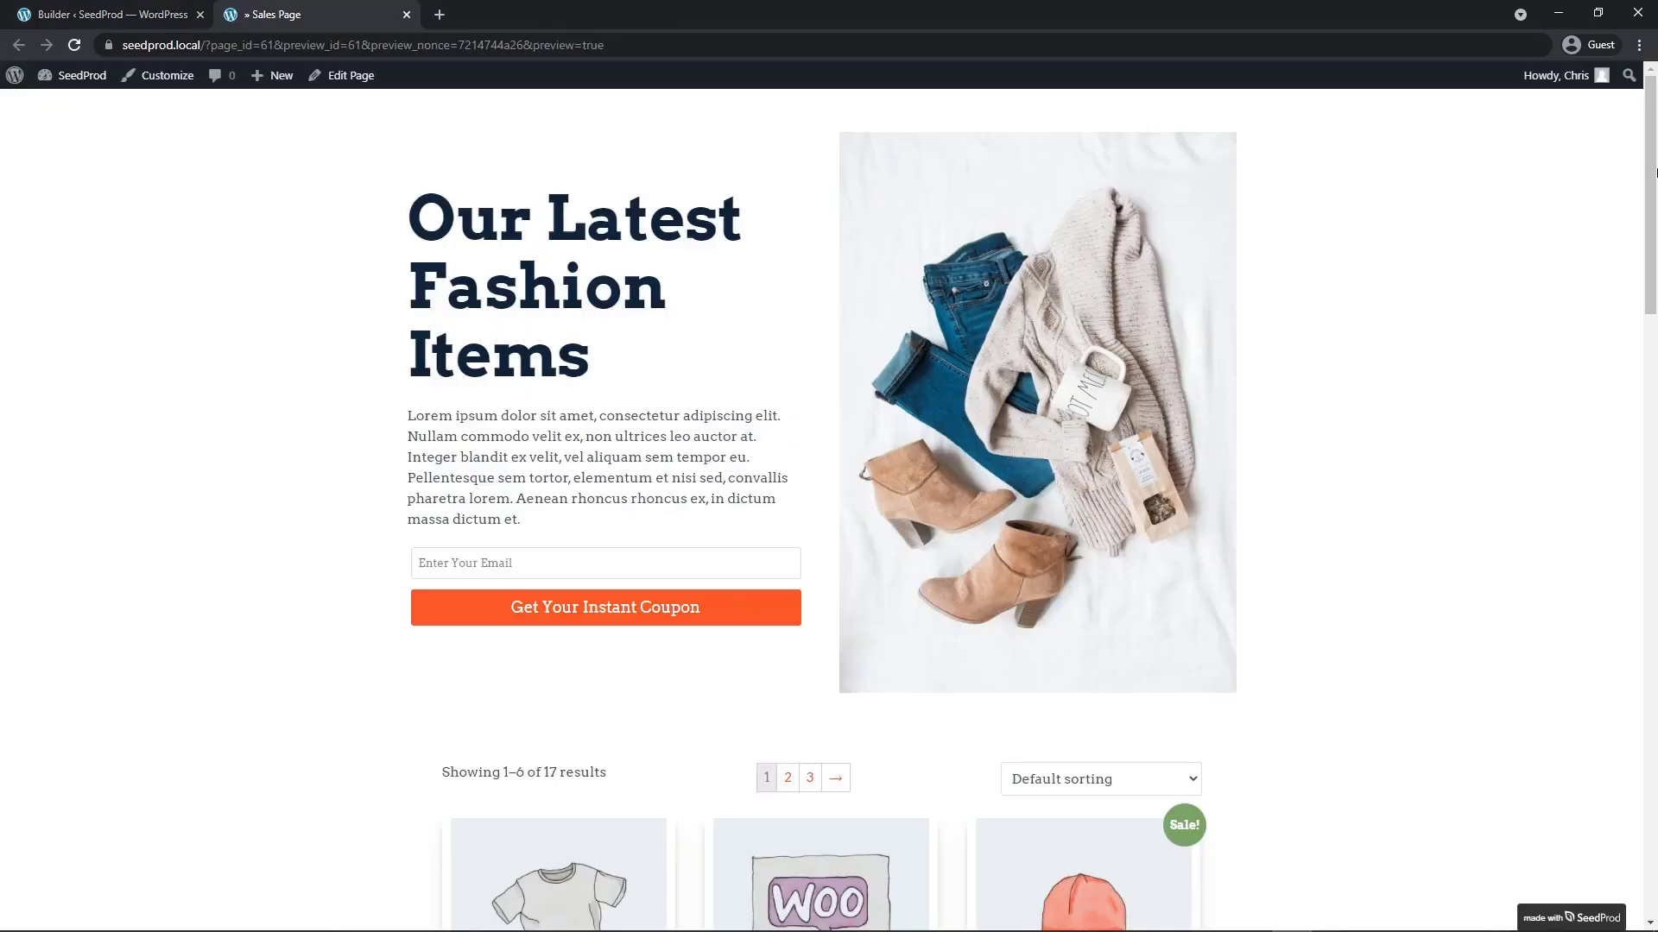
Scroll through the live page and check the product sorting options, keeping the default order
{"action": "left_click_drag", "start_coordinate": [1645, 155], "coordinate": [1645, 229]}
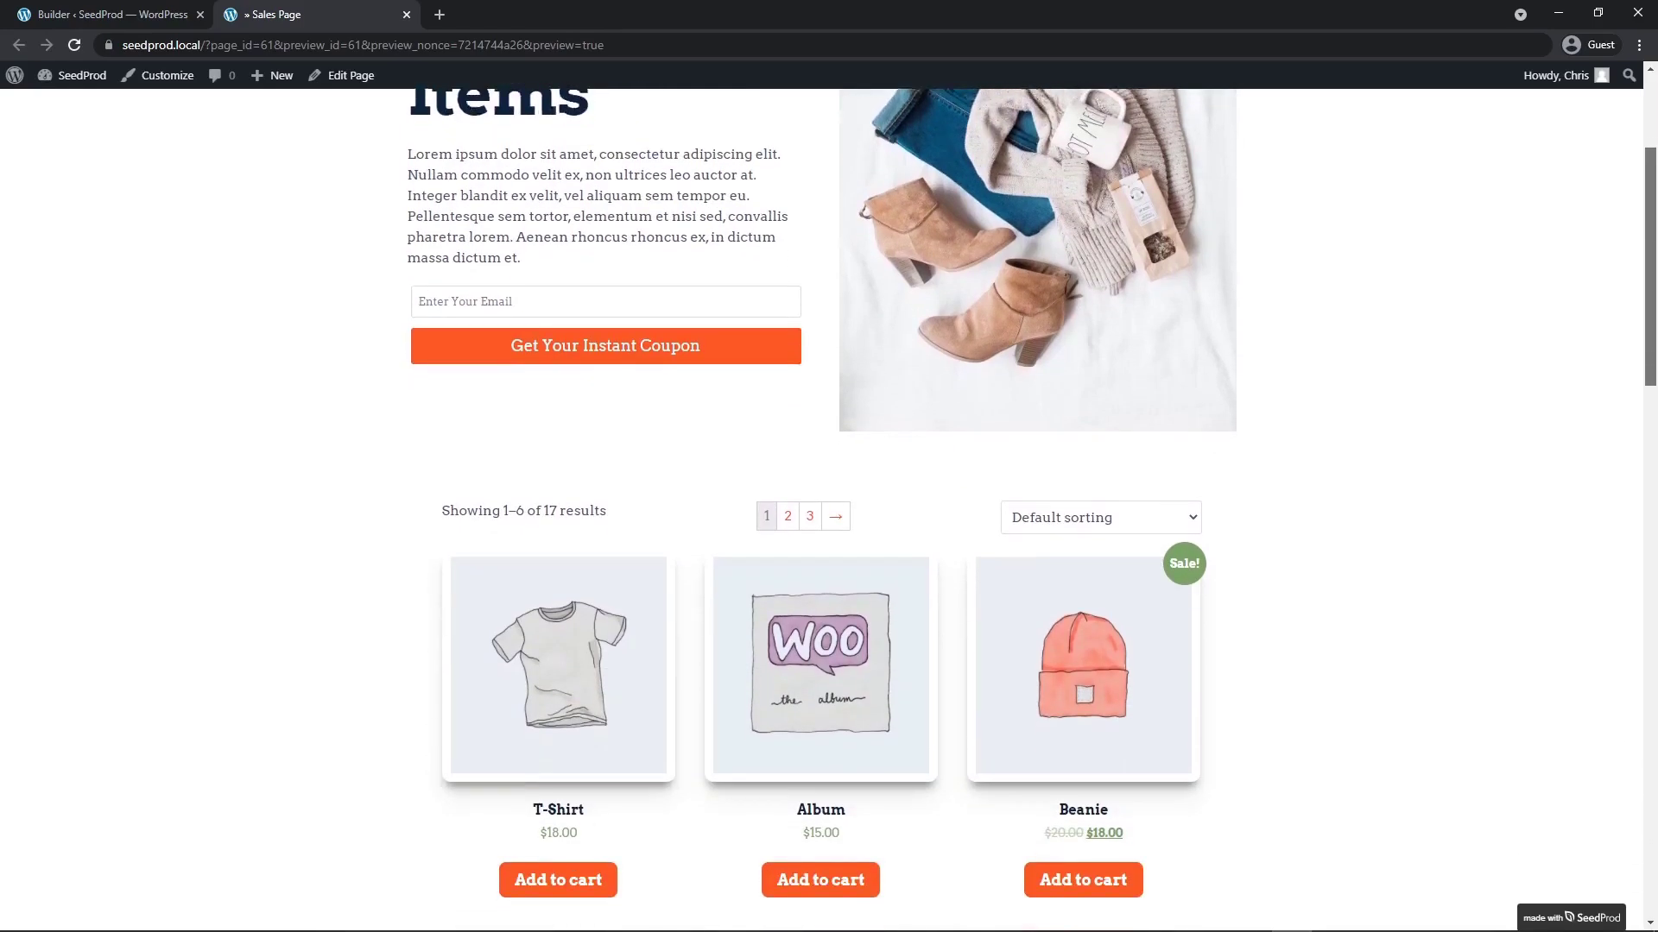
{"action": "scroll", "coordinate": [532, 408], "scroll_direction": "down", "scroll_amount": 4}
{"action": "scroll", "coordinate": [532, 408], "scroll_direction": "up", "scroll_amount": 4}
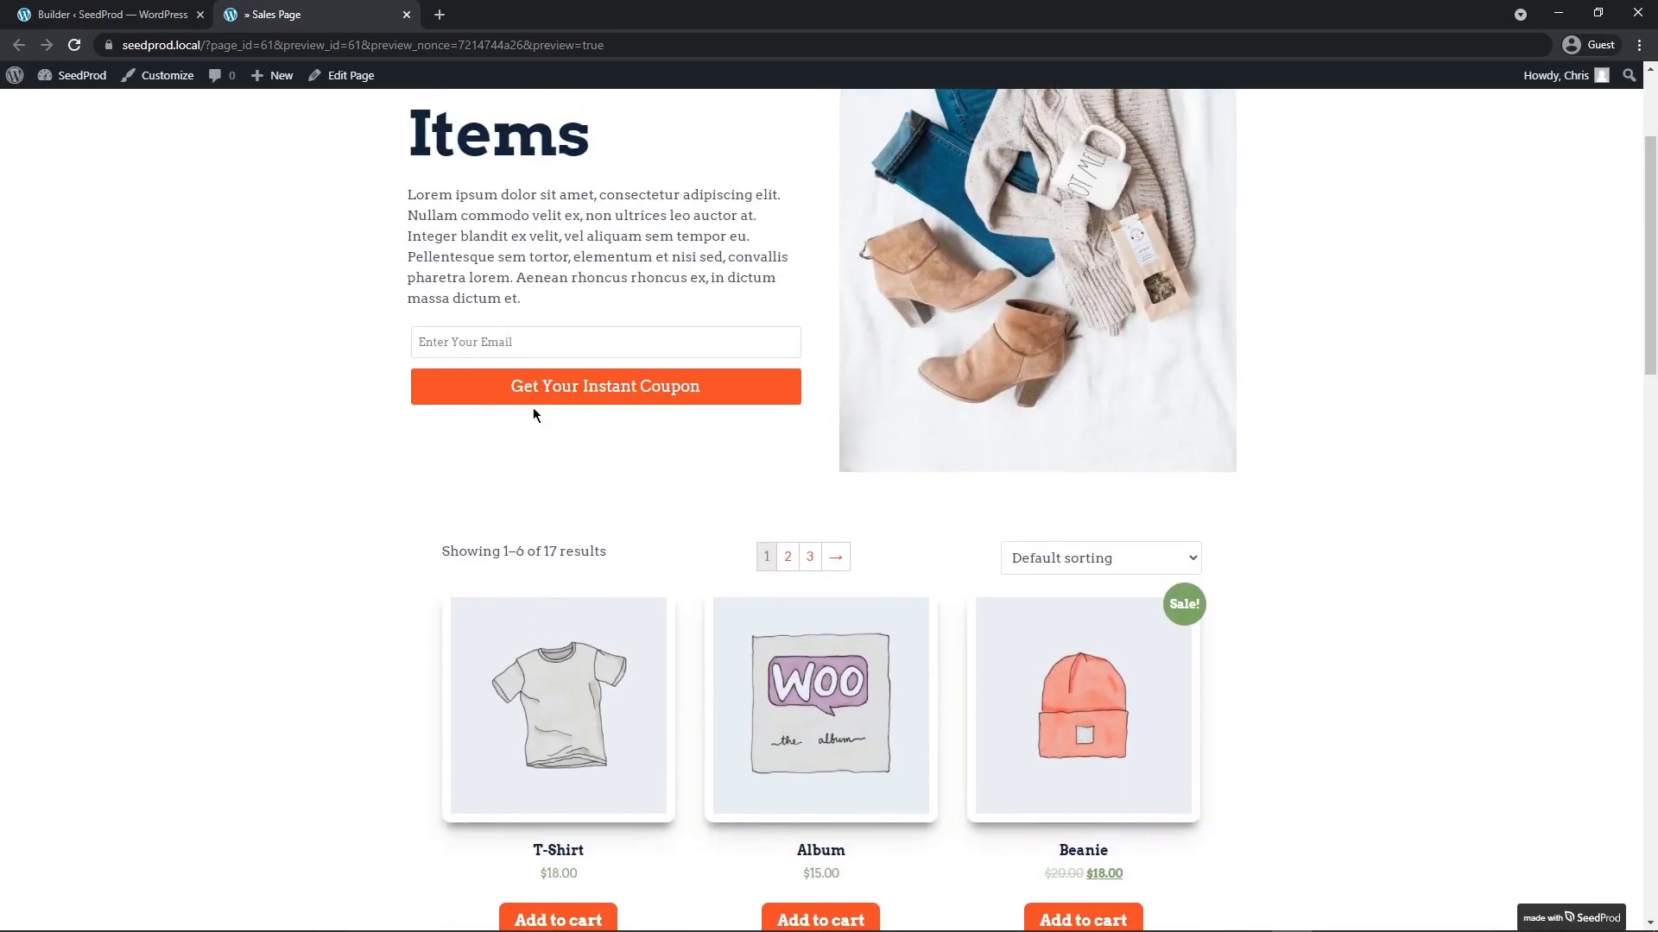
{"action": "scroll", "coordinate": [534, 414], "scroll_direction": "down", "scroll_amount": 5}
{"action": "scroll", "coordinate": [907, 448], "scroll_direction": "up", "scroll_amount": 2}
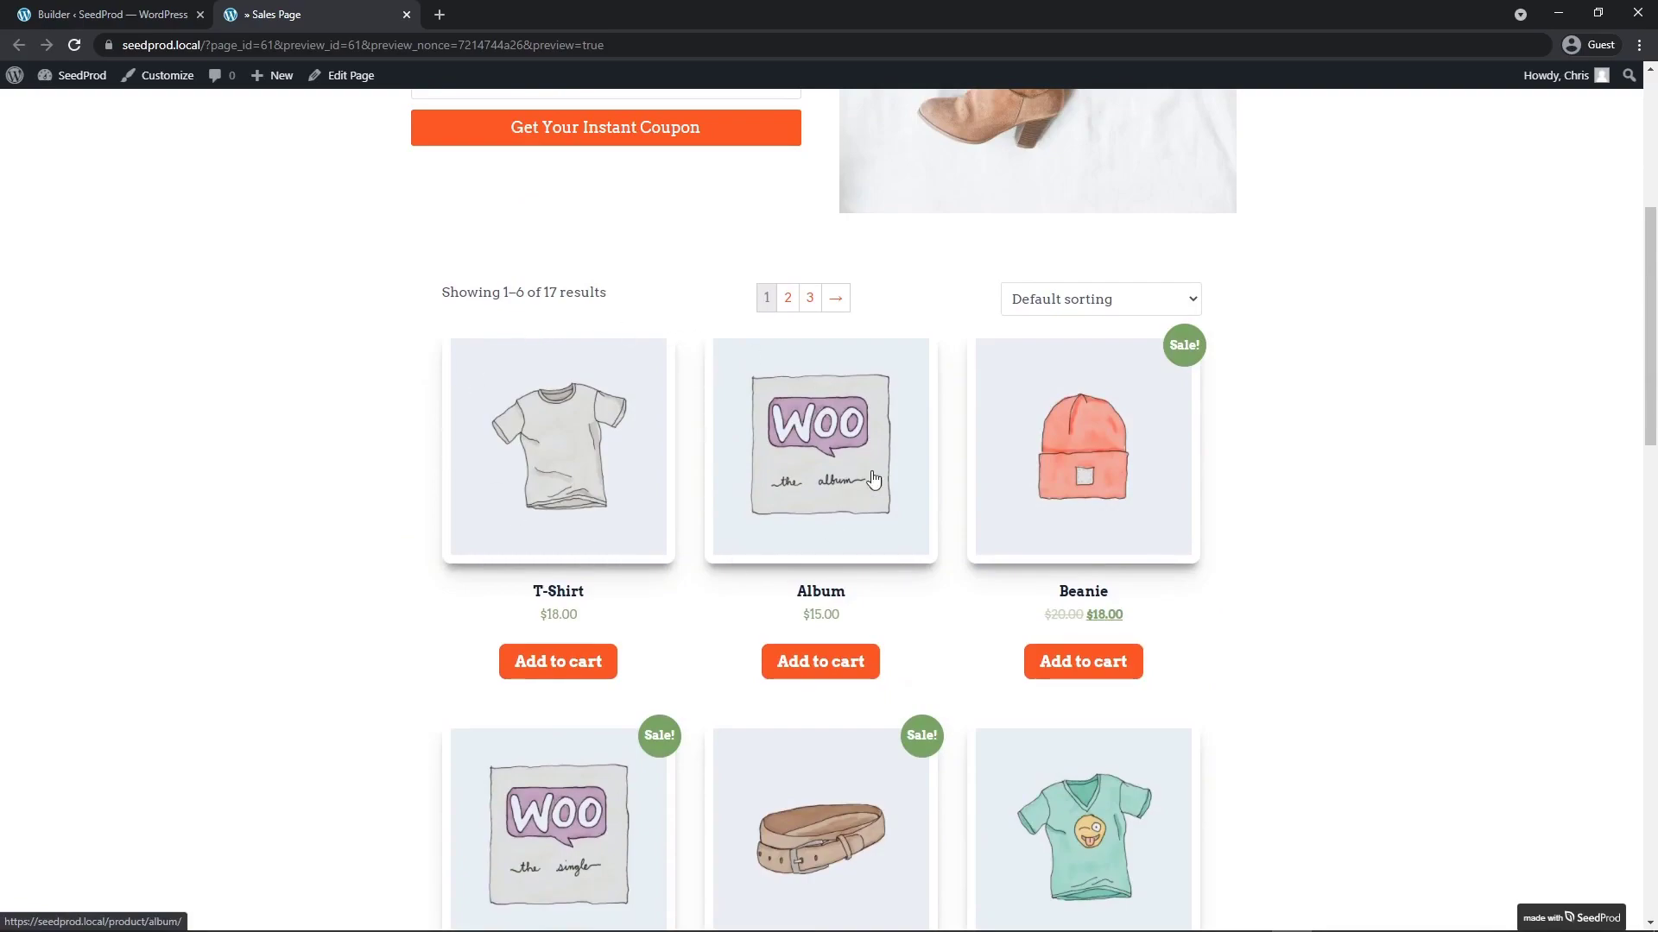
{"action": "left_click", "coordinate": [1121, 298]}
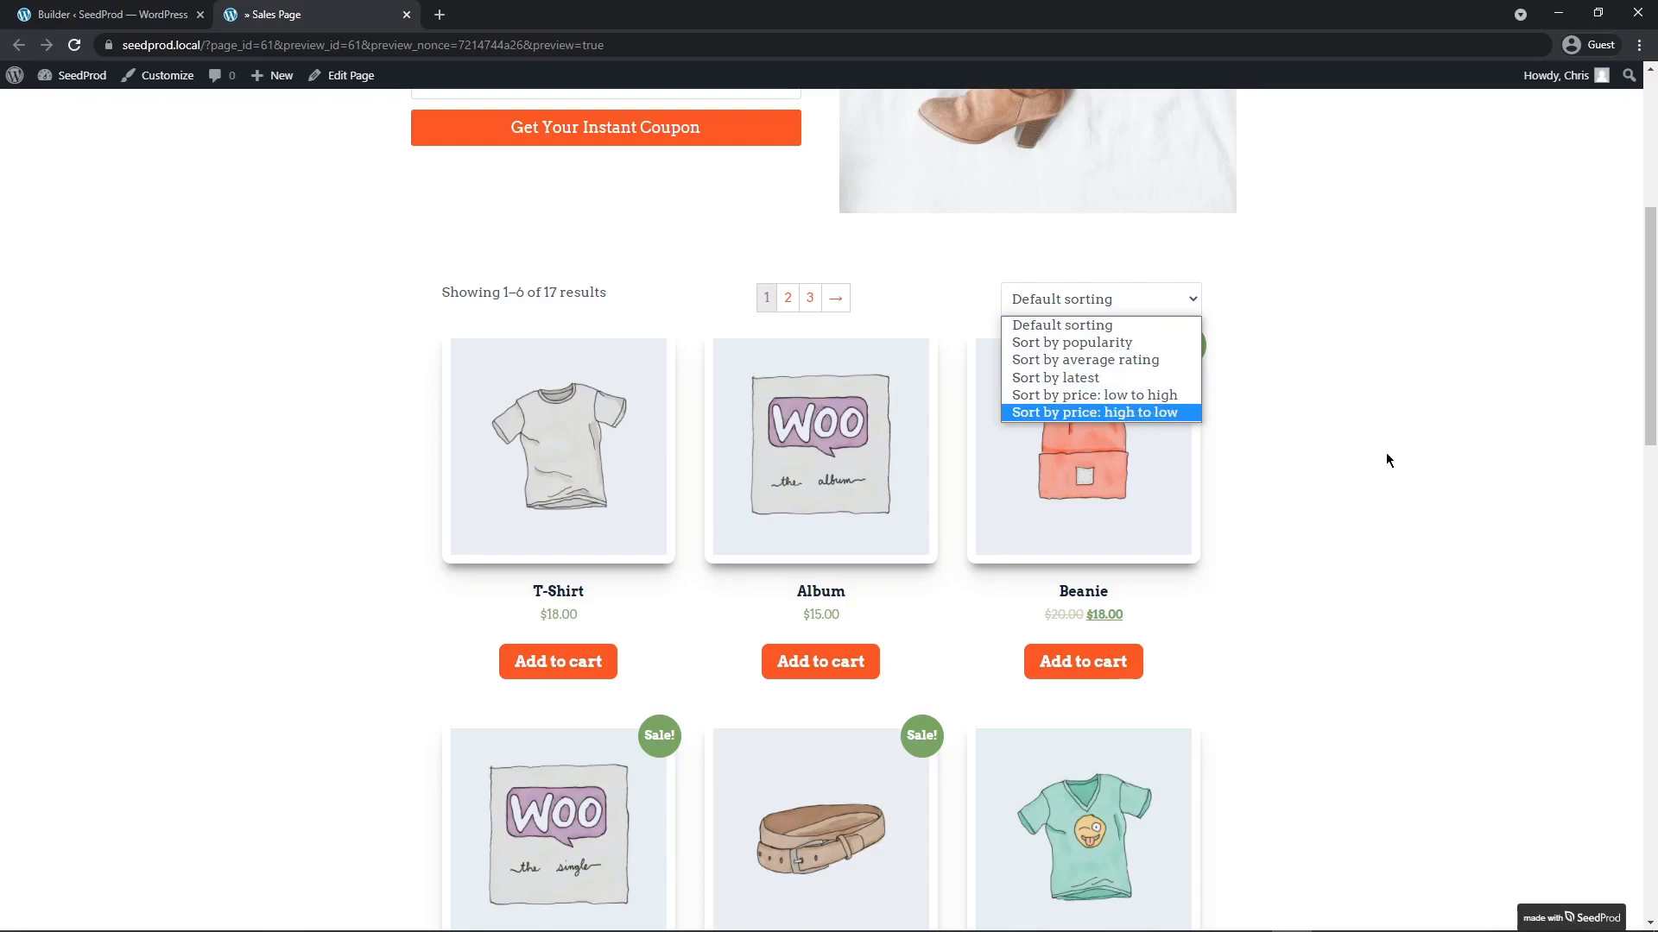
{"action": "left_click", "coordinate": [1415, 458]}
Add the T-Shirt to the cart from the product grid and open the Album product
{"action": "scroll", "coordinate": [1110, 363], "scroll_direction": "down", "scroll_amount": 1}
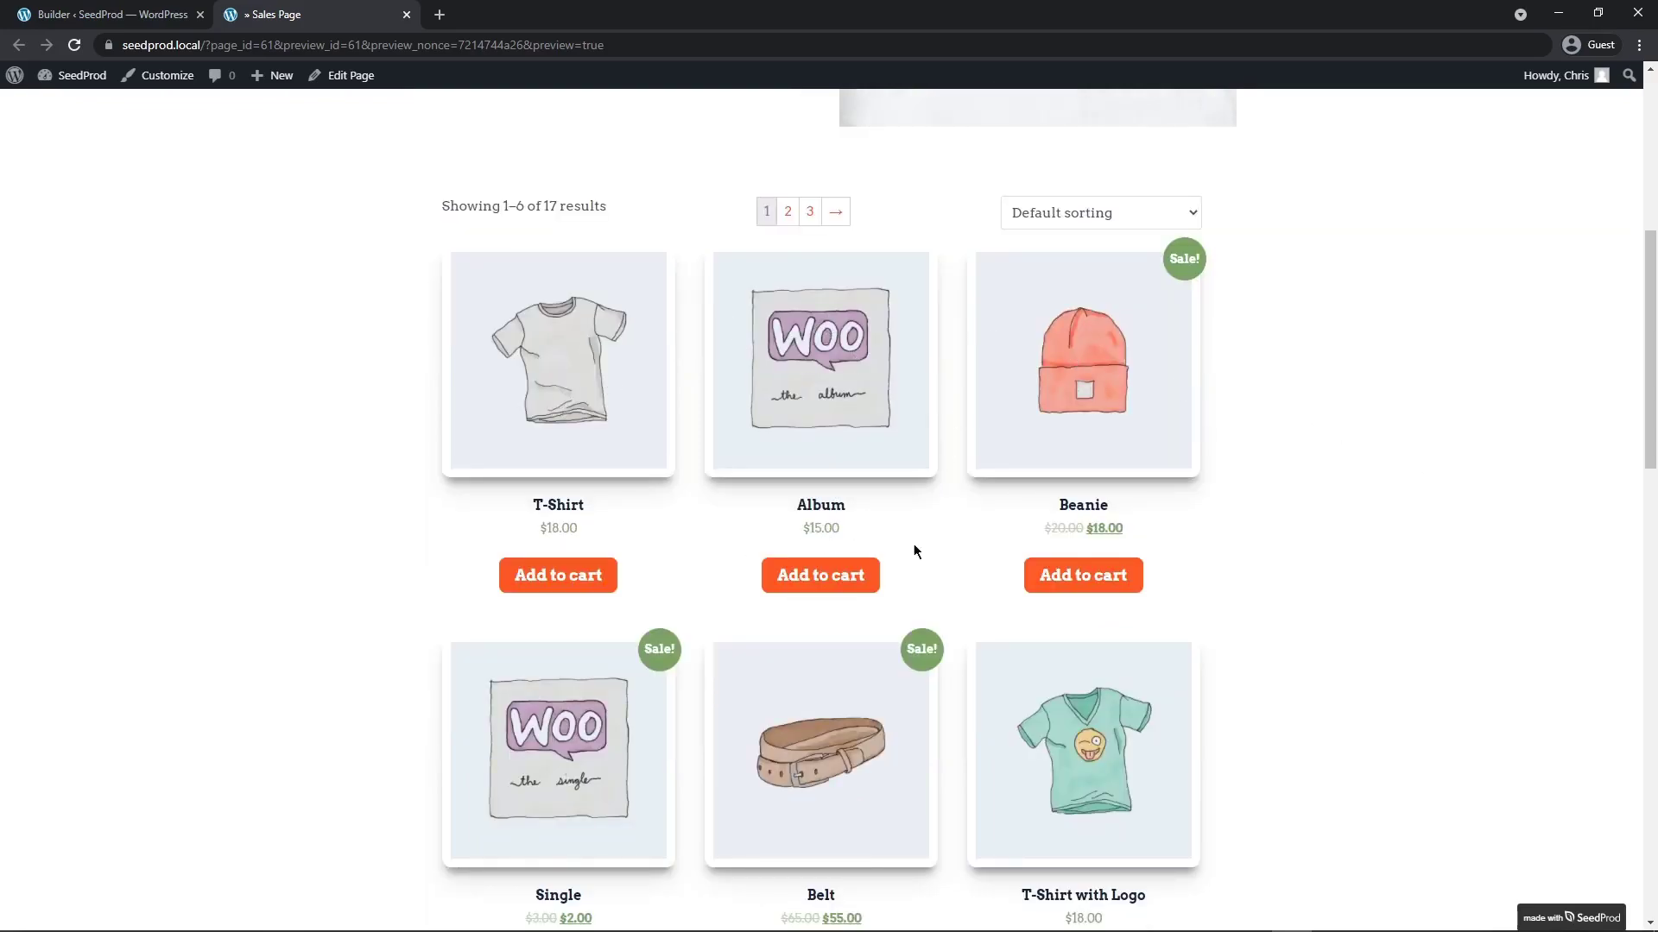
{"action": "scroll", "coordinate": [984, 659], "scroll_direction": "down", "scroll_amount": 1}
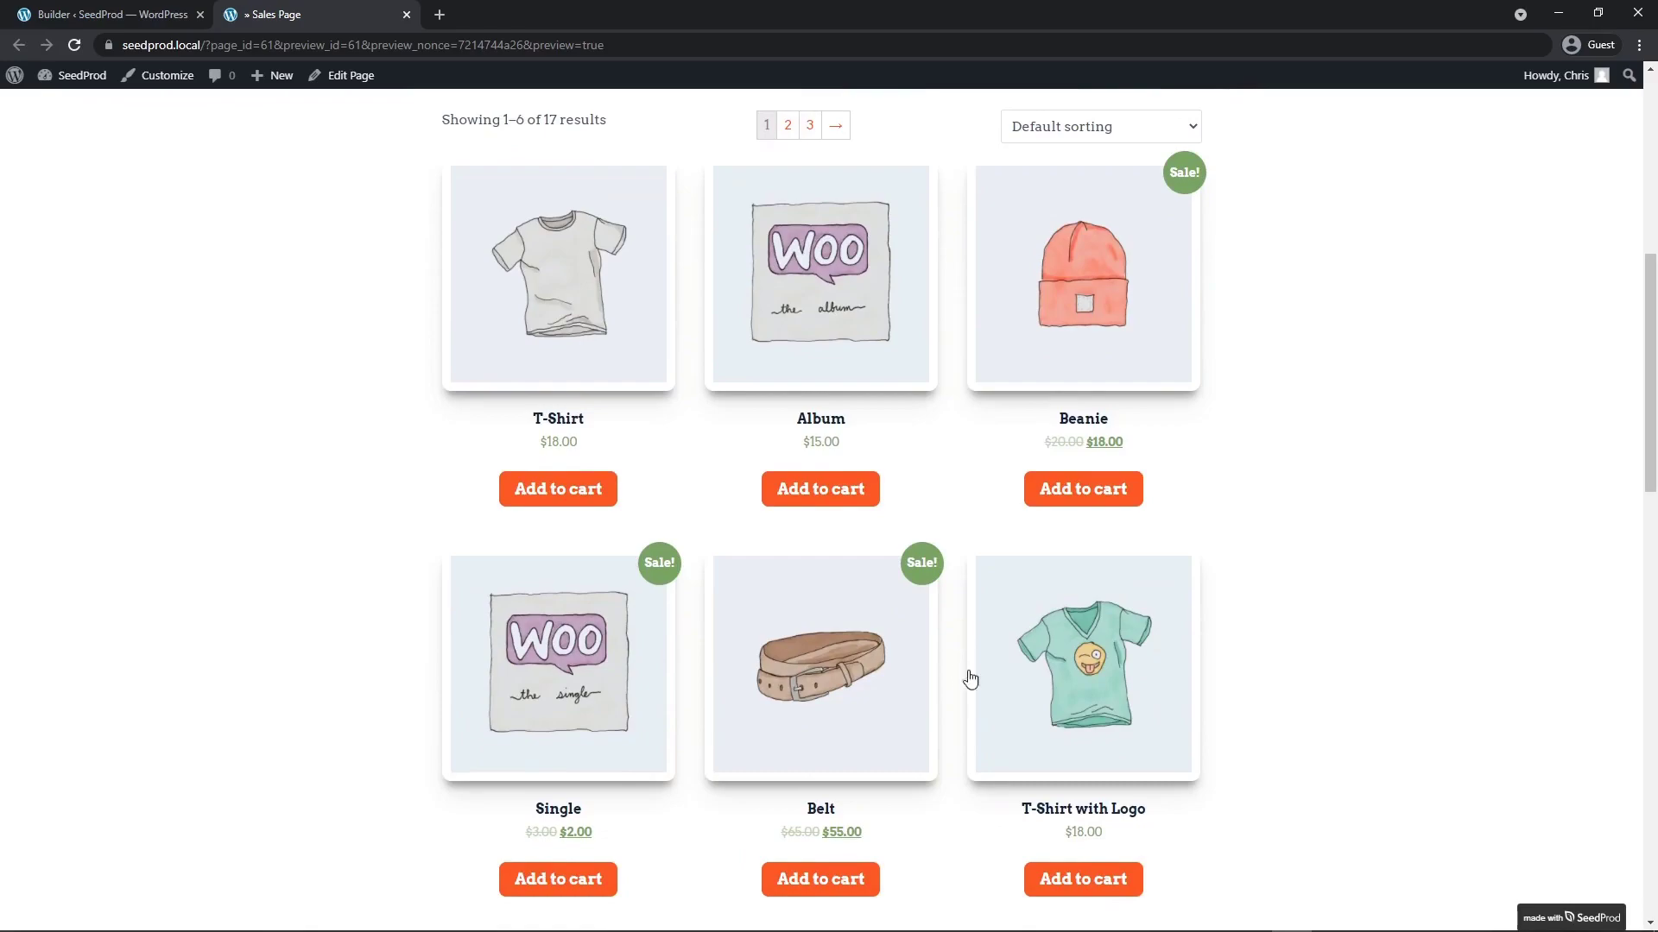
{"action": "scroll", "coordinate": [961, 656], "scroll_direction": "up", "scroll_amount": 1}
{"action": "left_click", "coordinate": [556, 577]}
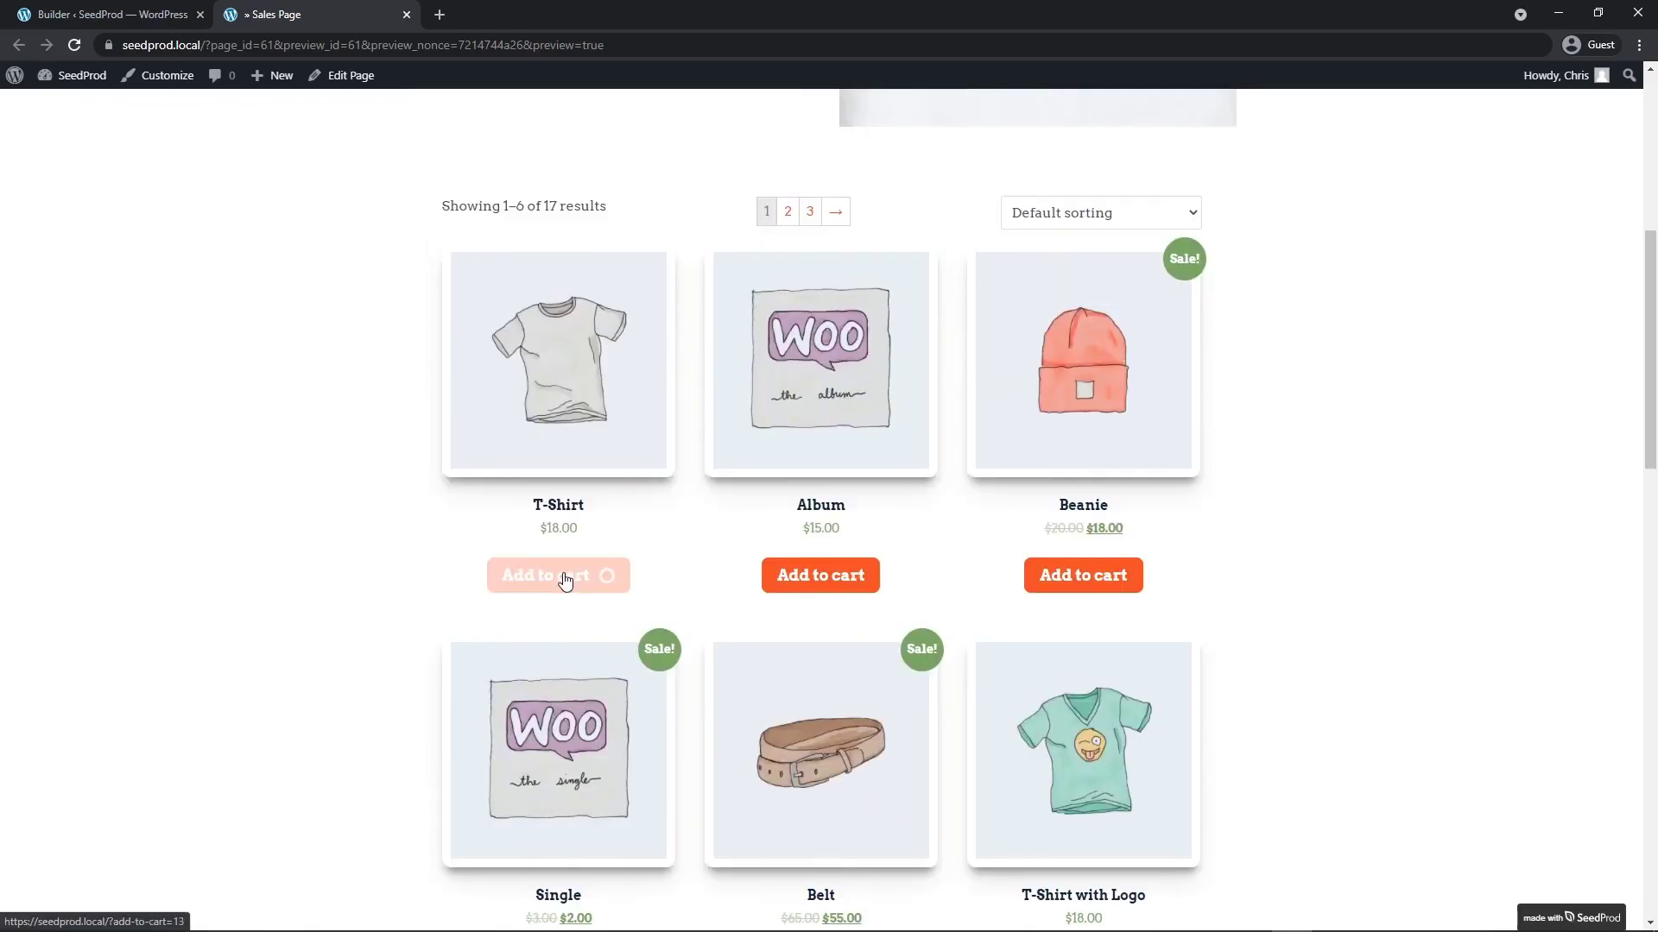
{"action": "left_click", "coordinate": [816, 388]}
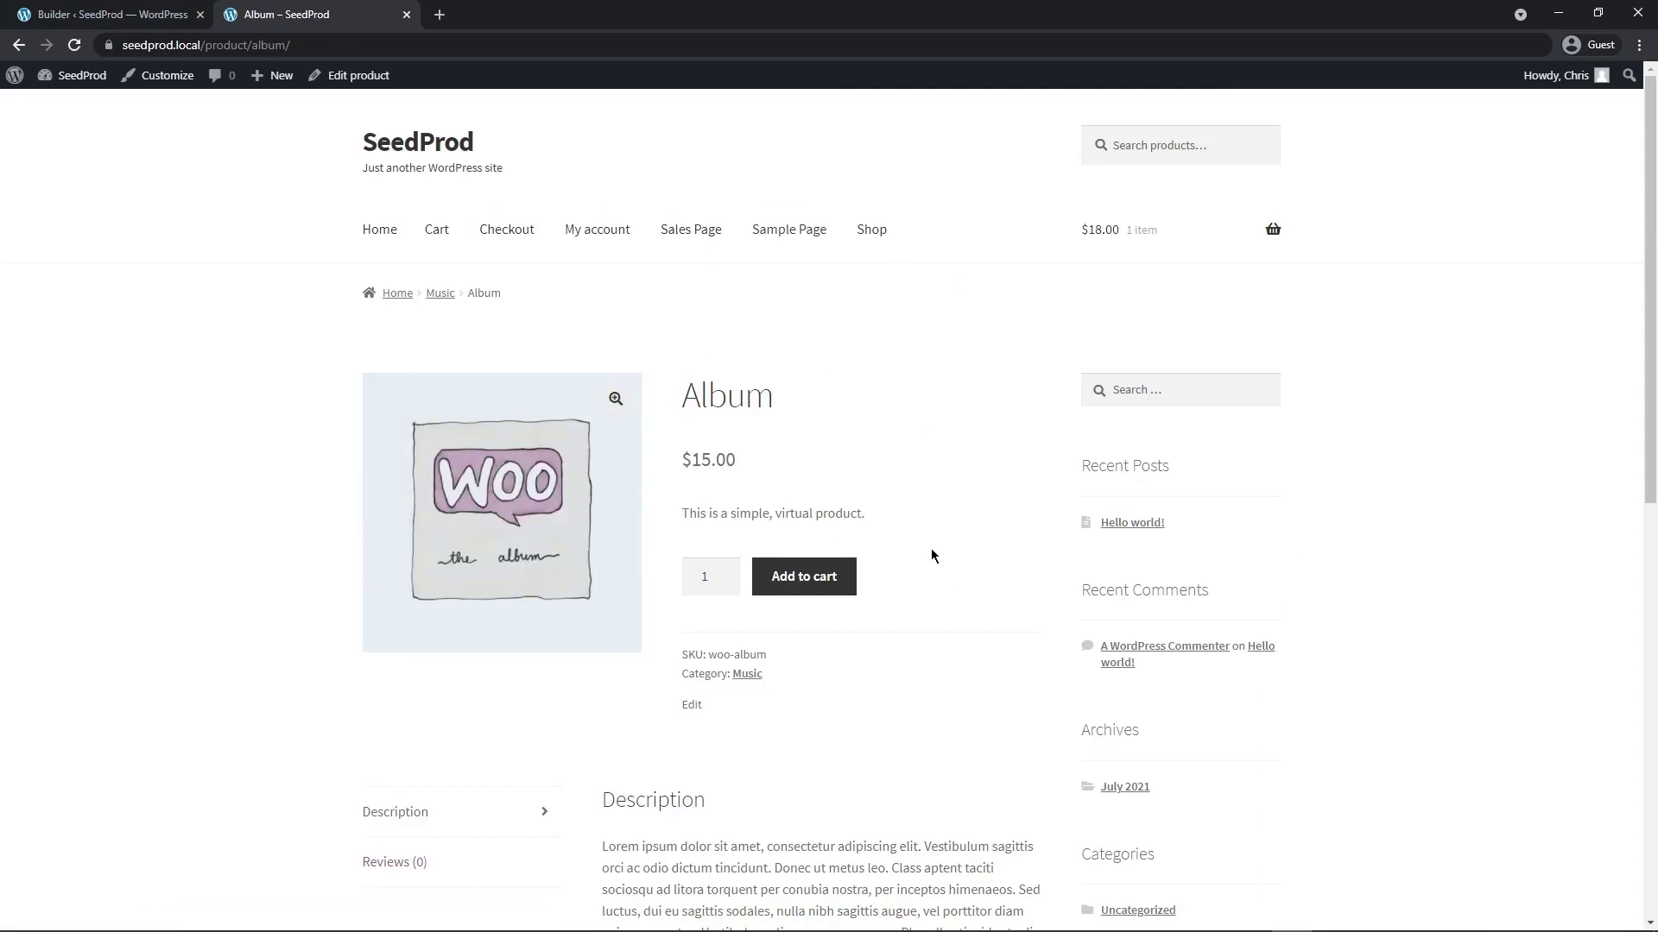
Open the Cart page from the header cart total to verify the T-Shirt at $18.00
{"action": "mouse_move", "coordinate": [1156, 247]}
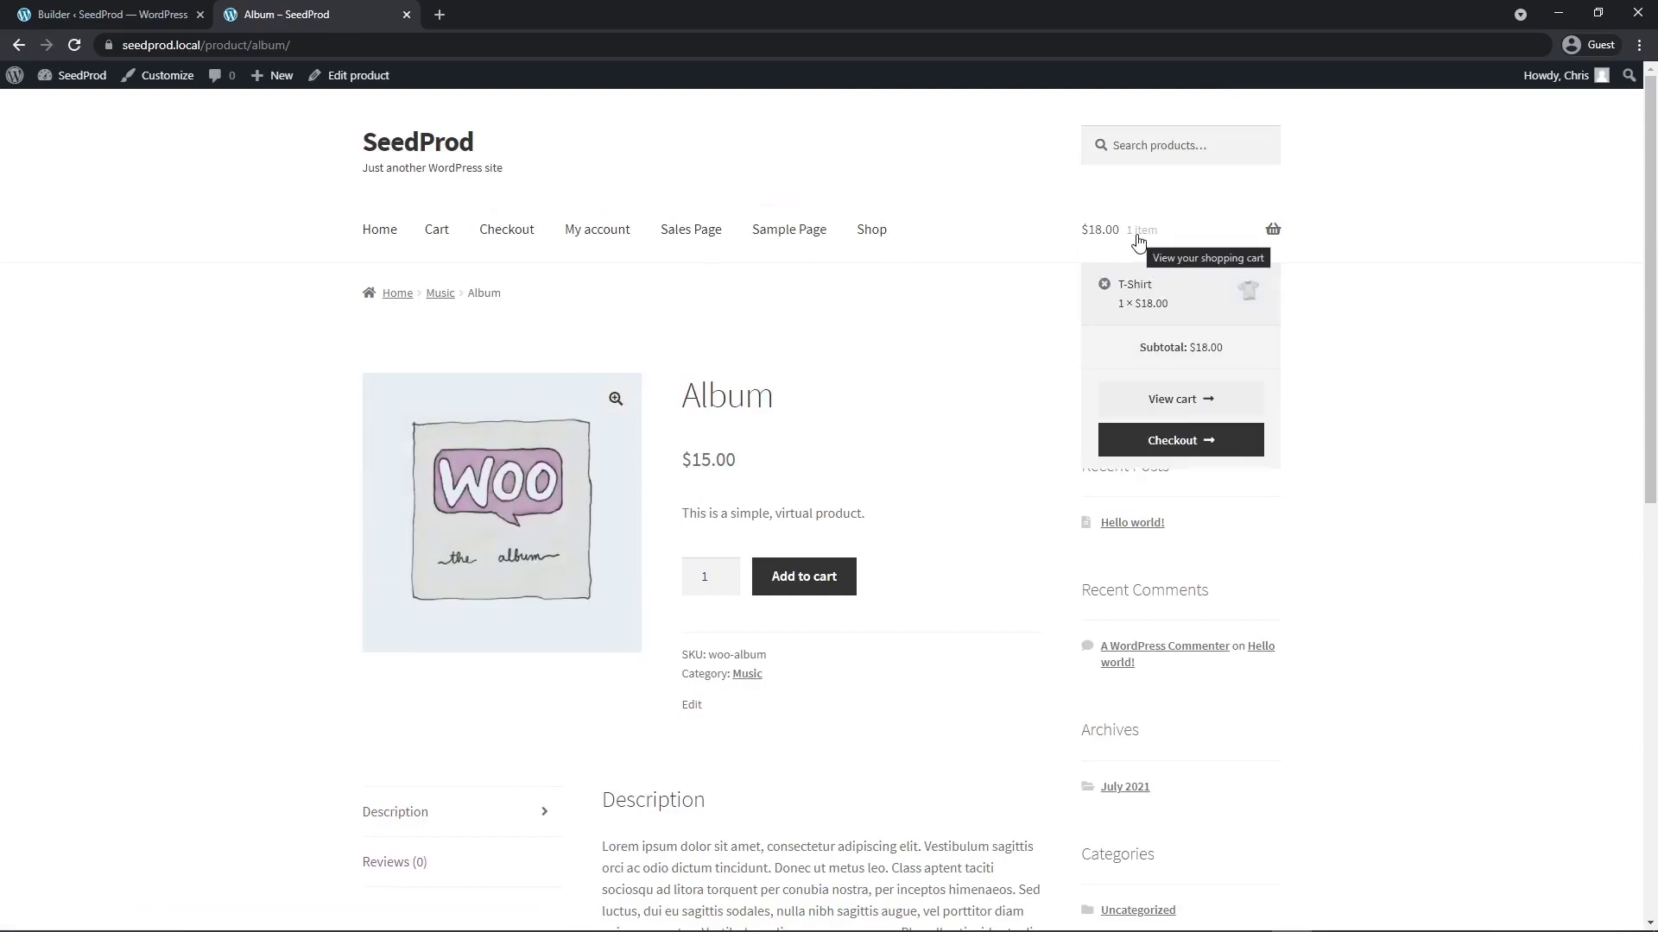
{"action": "left_click", "coordinate": [1138, 242]}
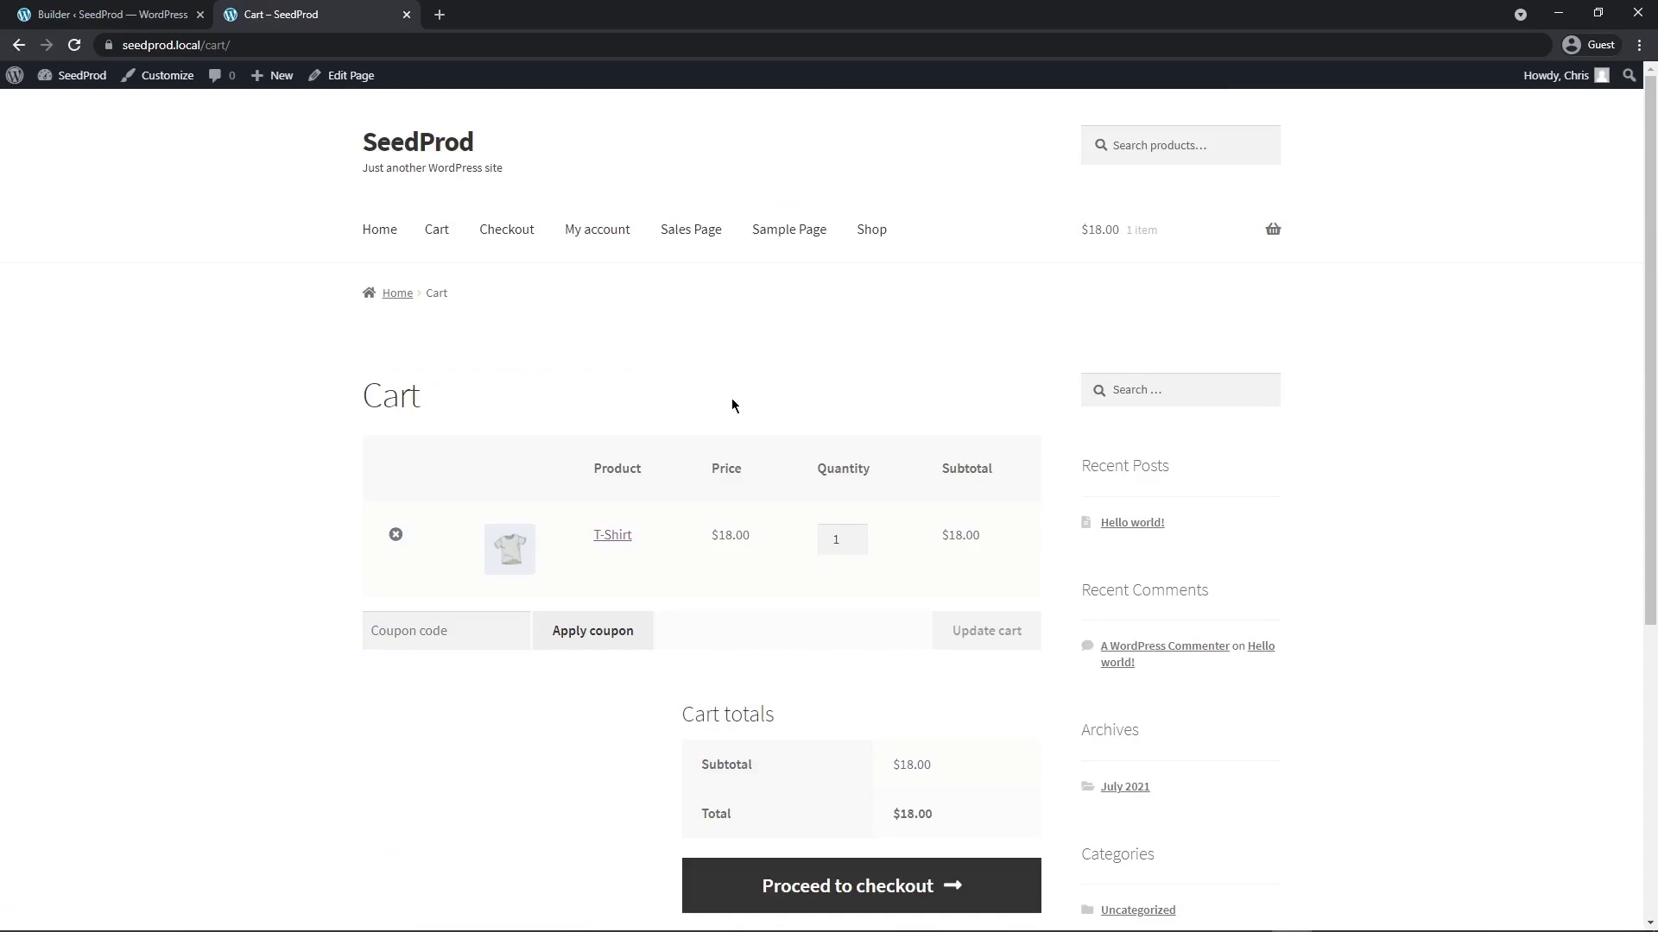